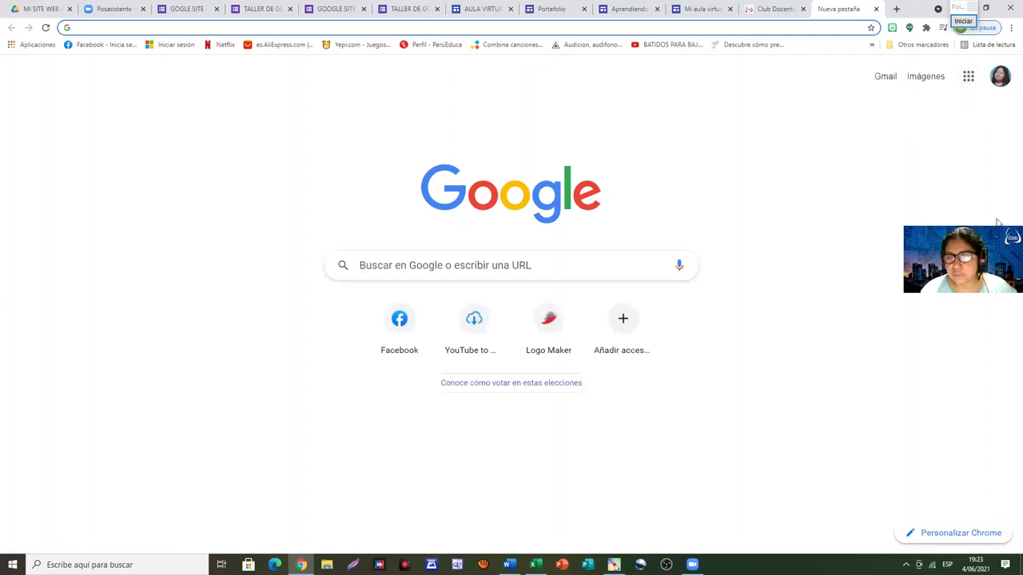
Open Google Drive and create a folder in Mi unidad named with the owner's first and last name followed by "-RETO 1- SITE"
click(968, 80)
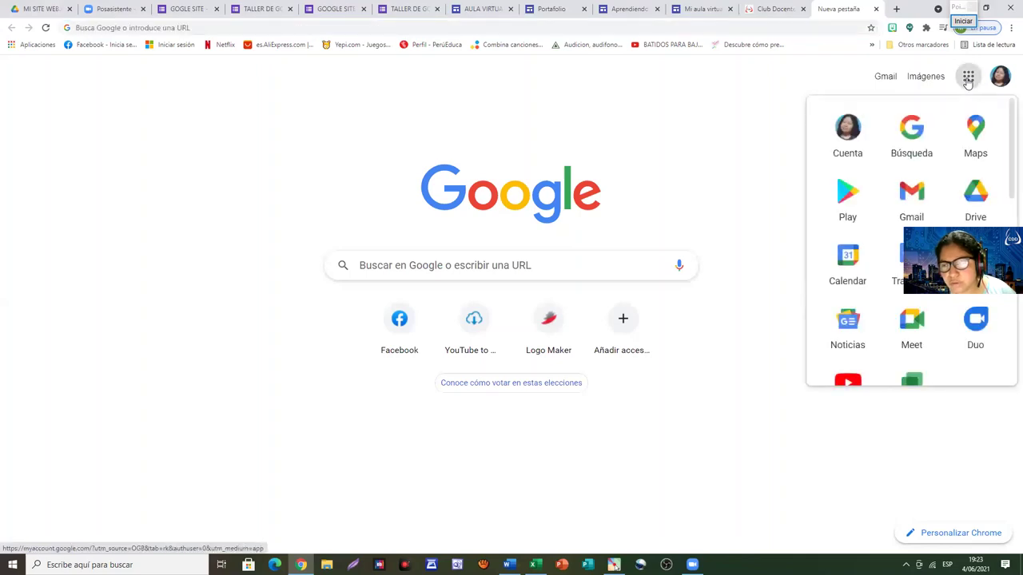
click(975, 196)
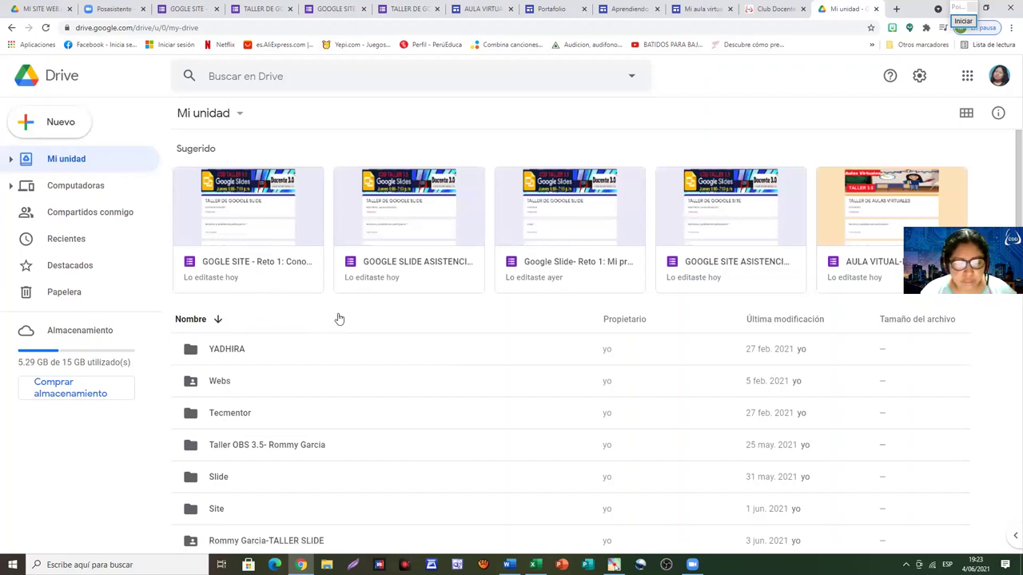
right_click(338, 318)
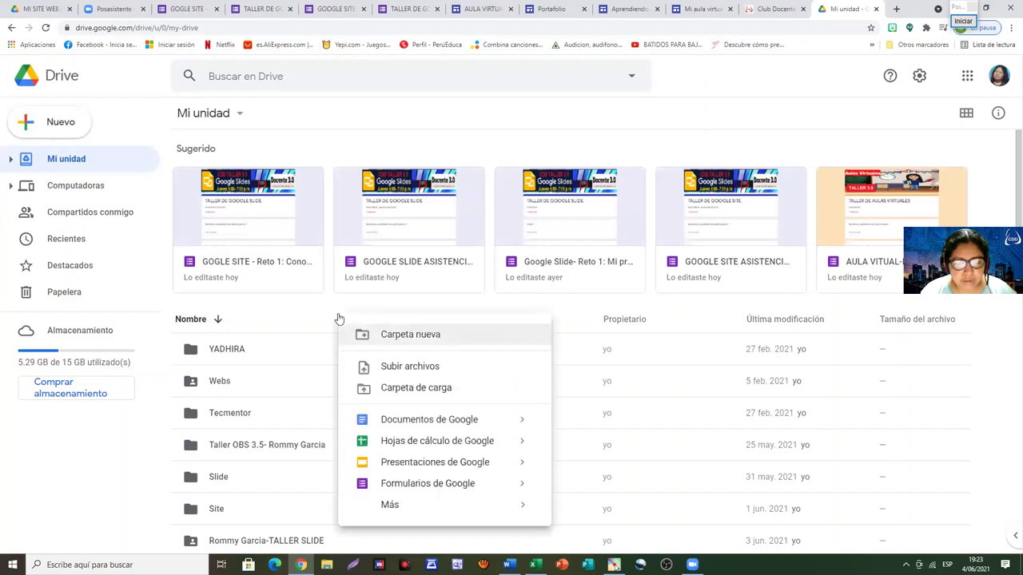
click(408, 339)
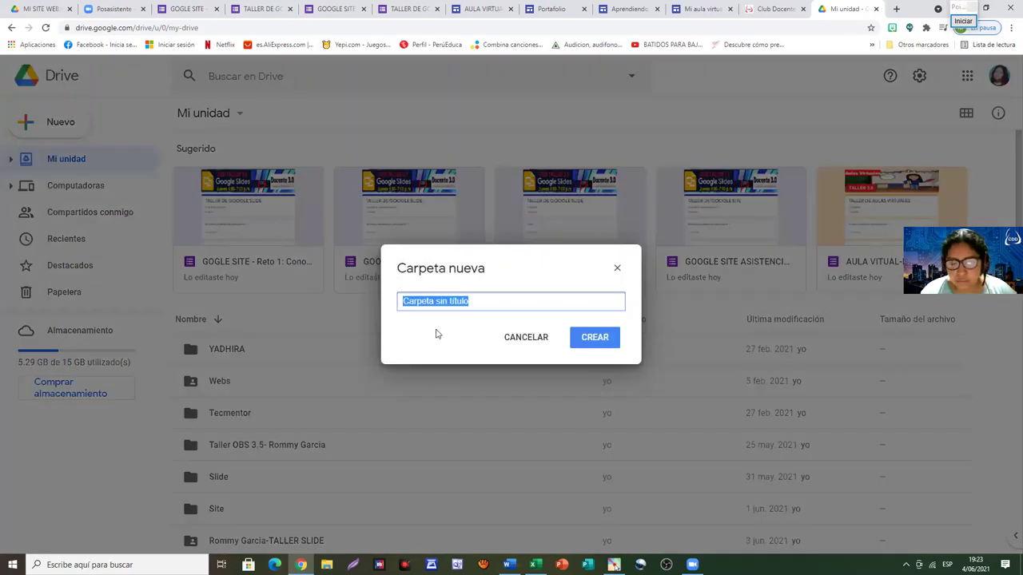
click(480, 302)
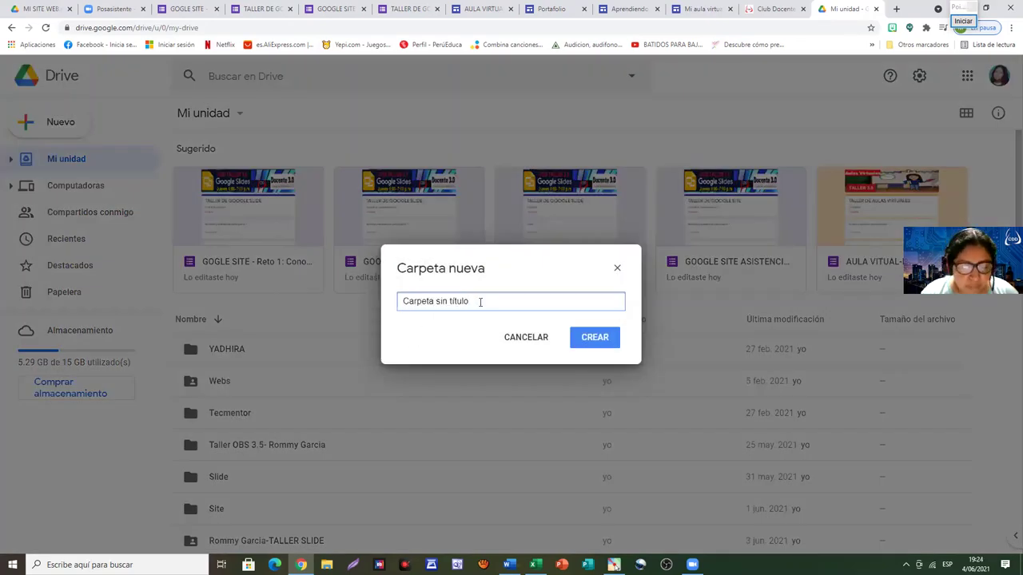
drag(480, 302, 392, 309)
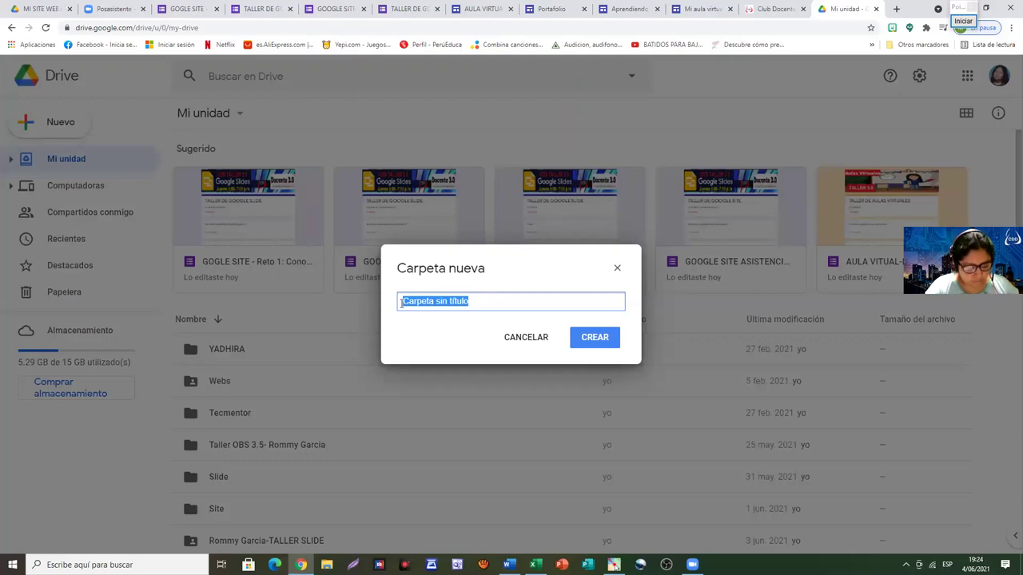
text(Ro)
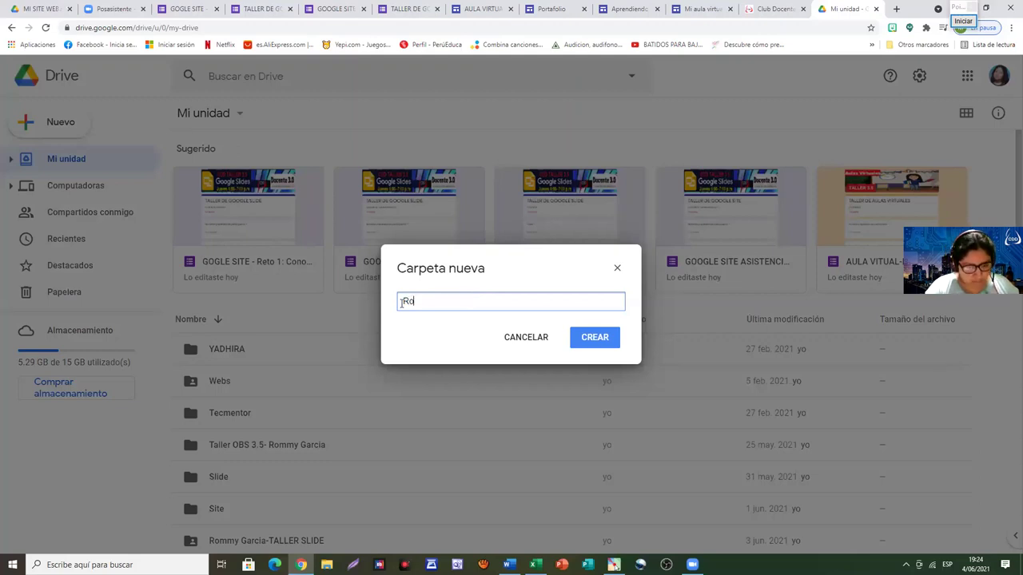
text(mmy )
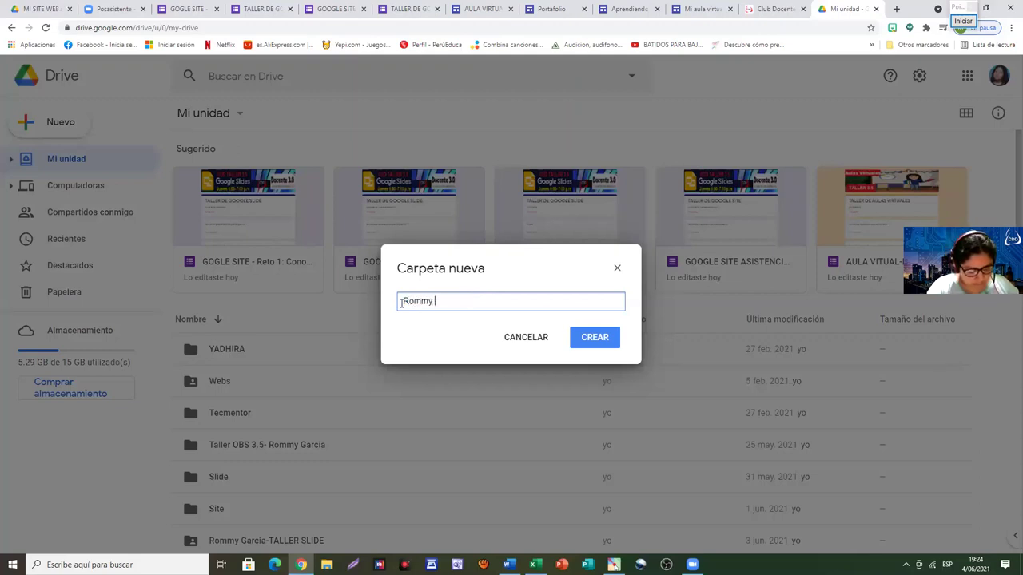
text(Garcia)
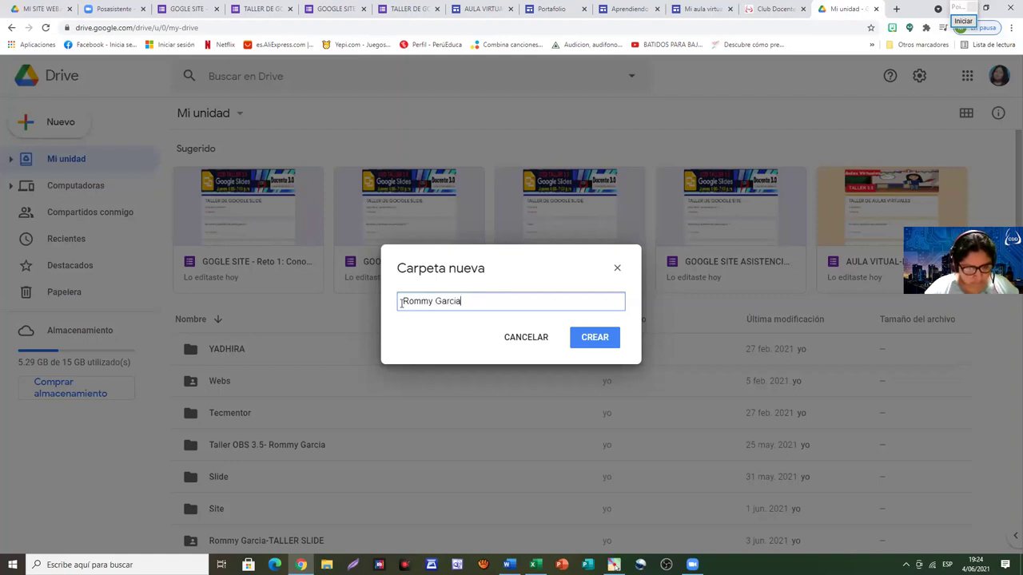
text(-T)
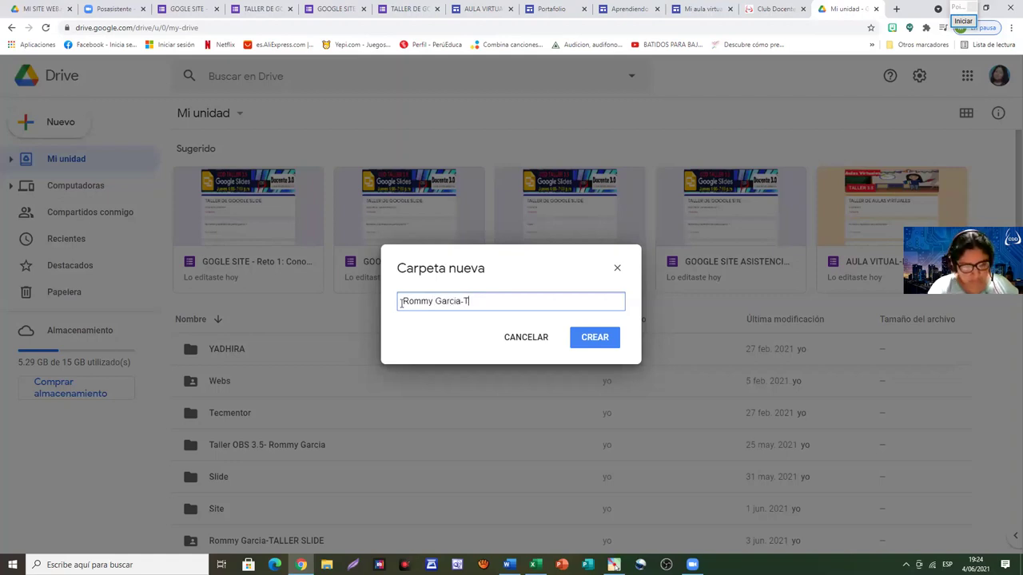
key(BackSpace)
text(re)
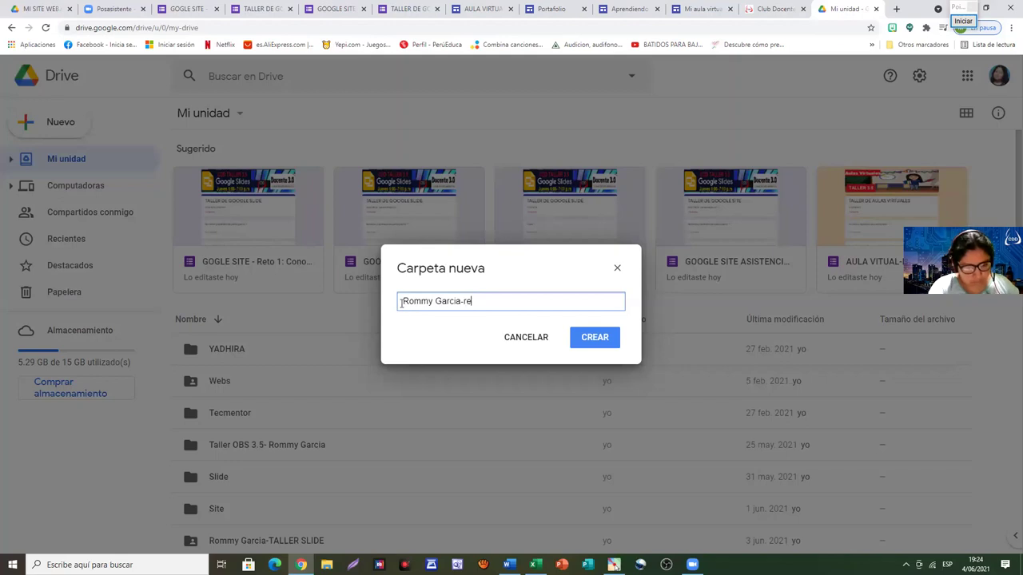
key(BackSpace)
key(BackSpace)
key(BackSpace)
text(-RE)
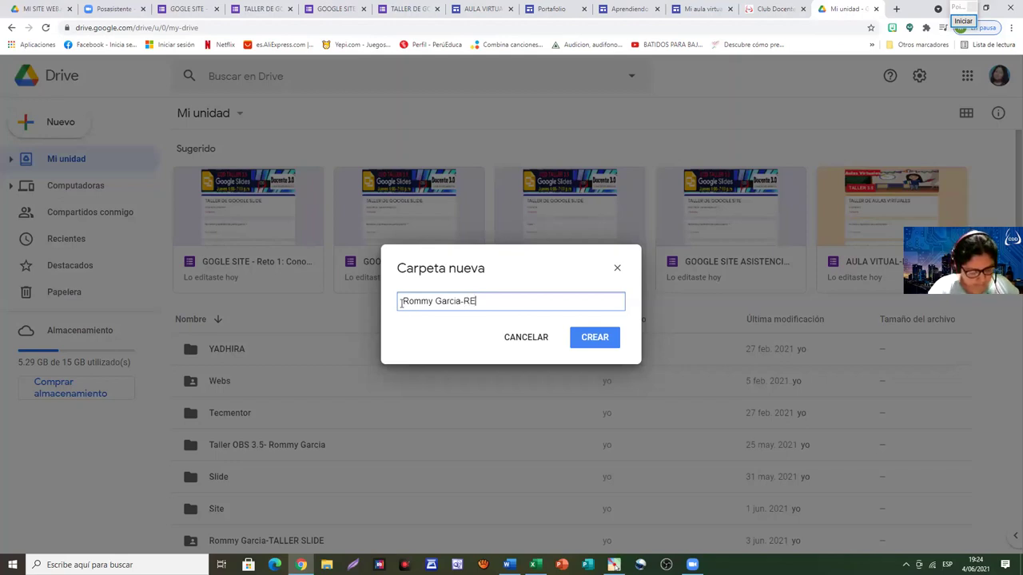
text(TO )
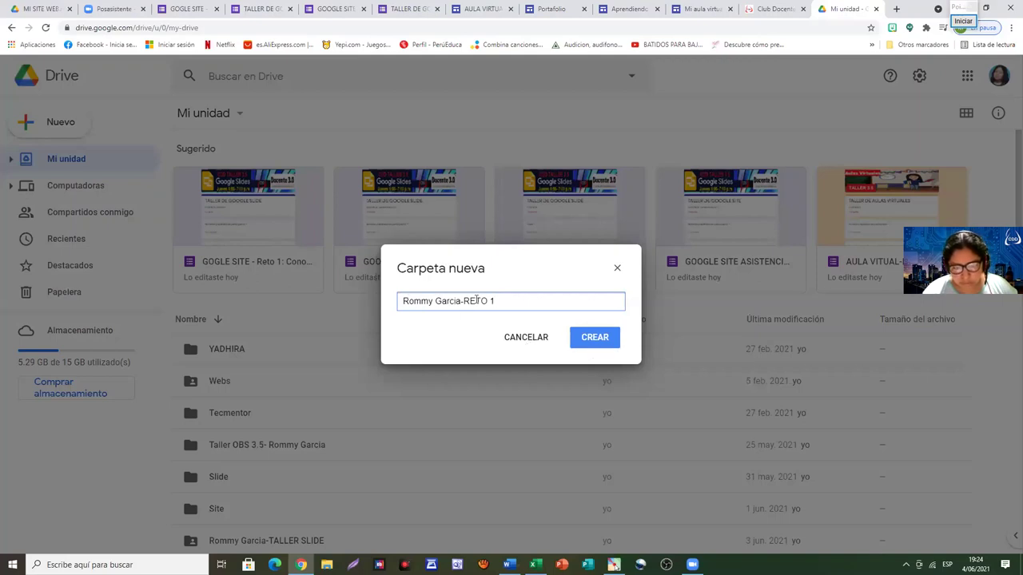
text(1 )
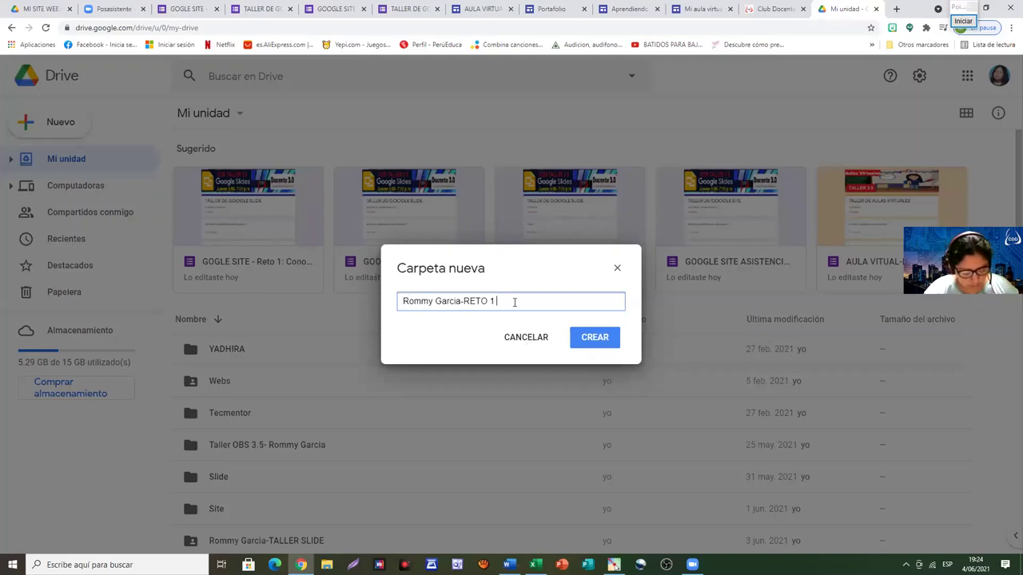
text(SITE)
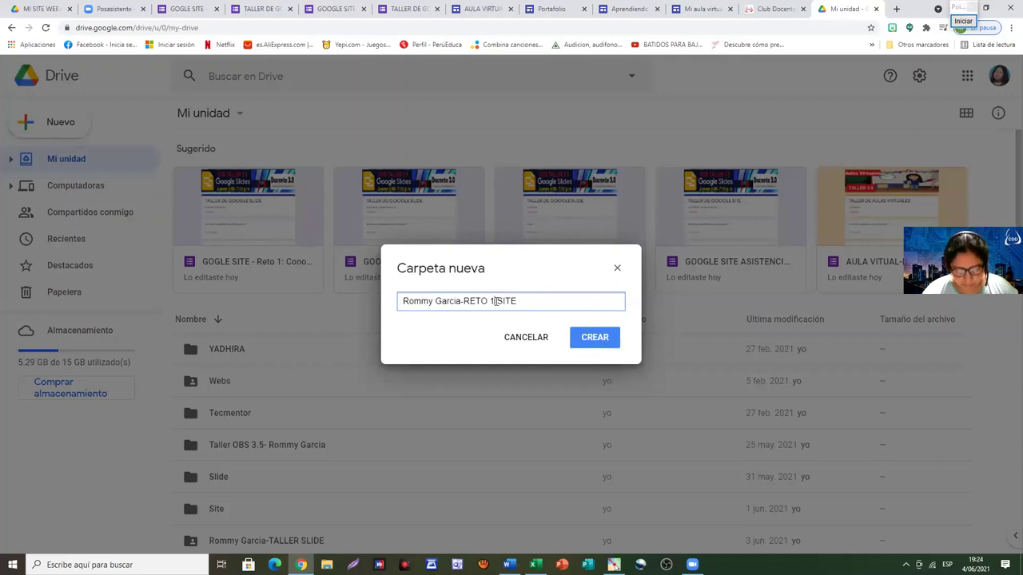
click(498, 301)
text(-)
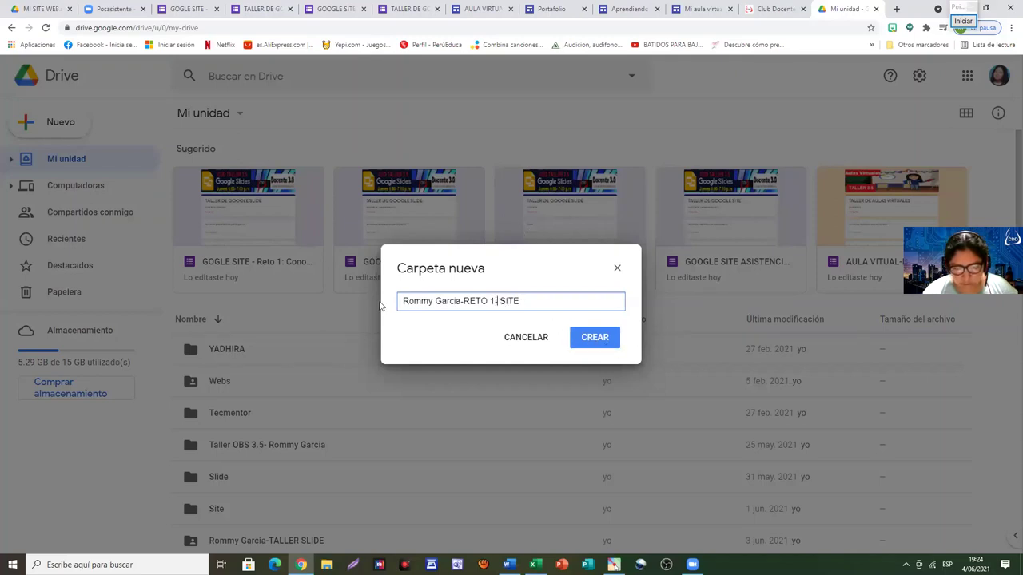
click(595, 338)
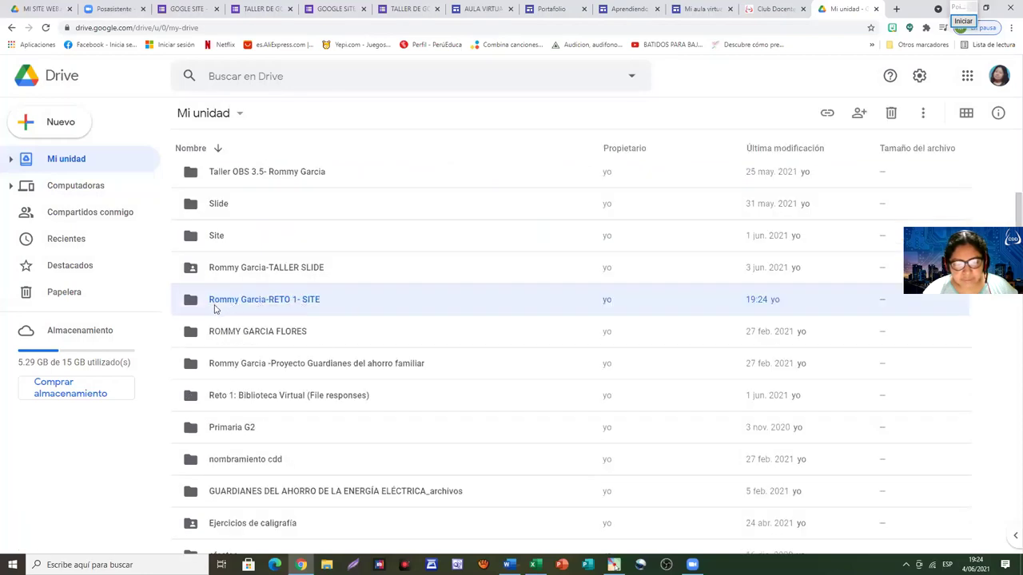
Rename the "RETO 1- SITE" folder, replacing "RETO 1-" with "TALLER" so the name ends in "-TALLER SITE"
right_click(263, 304)
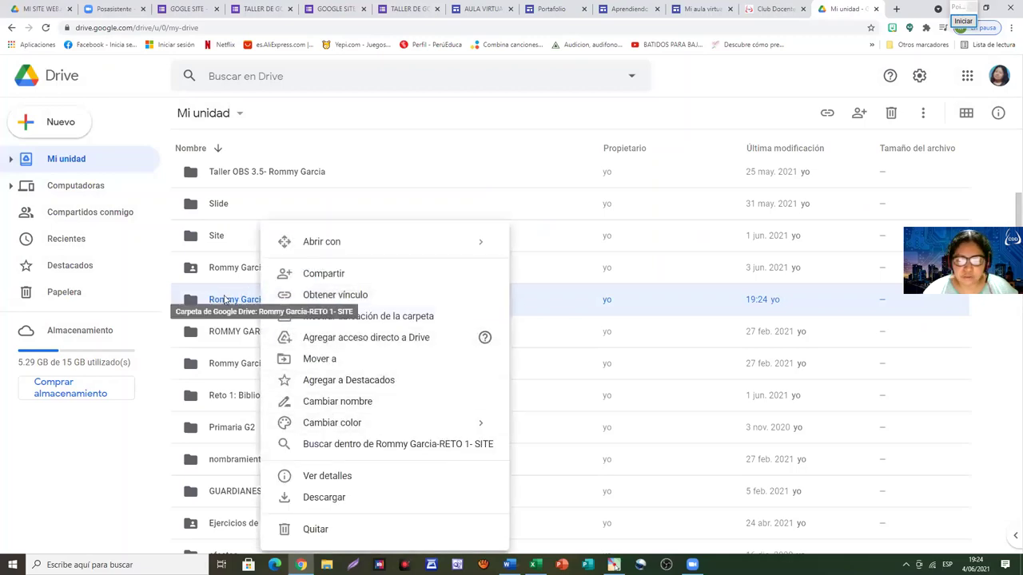
click(328, 402)
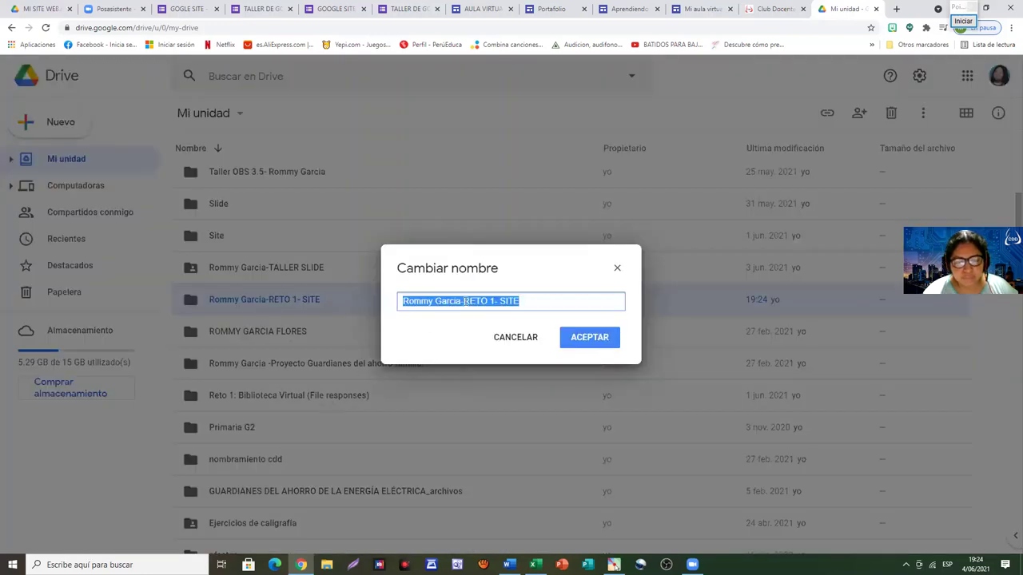
click(463, 302)
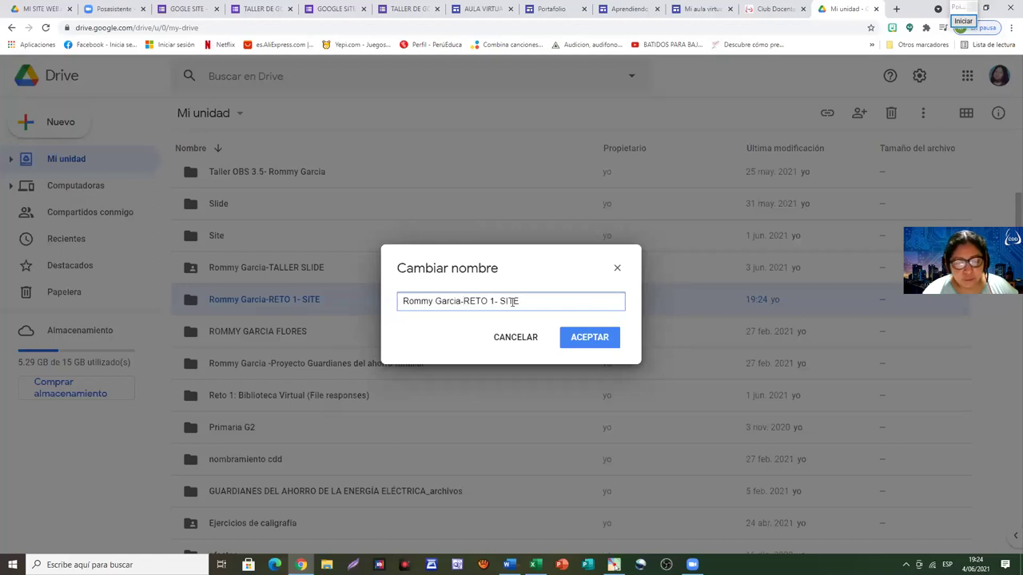
drag(500, 302, 467, 304)
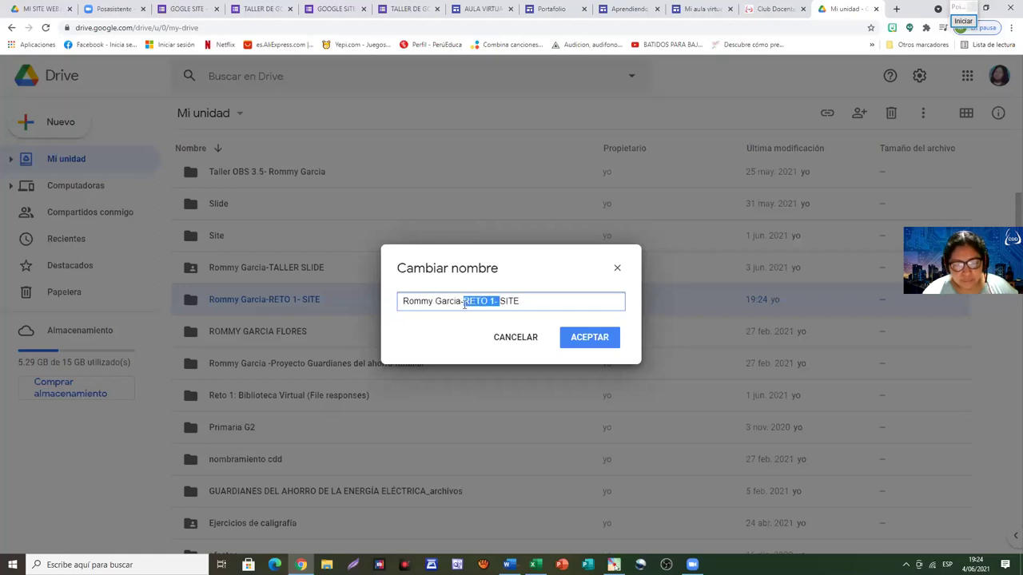
text(TALLER)
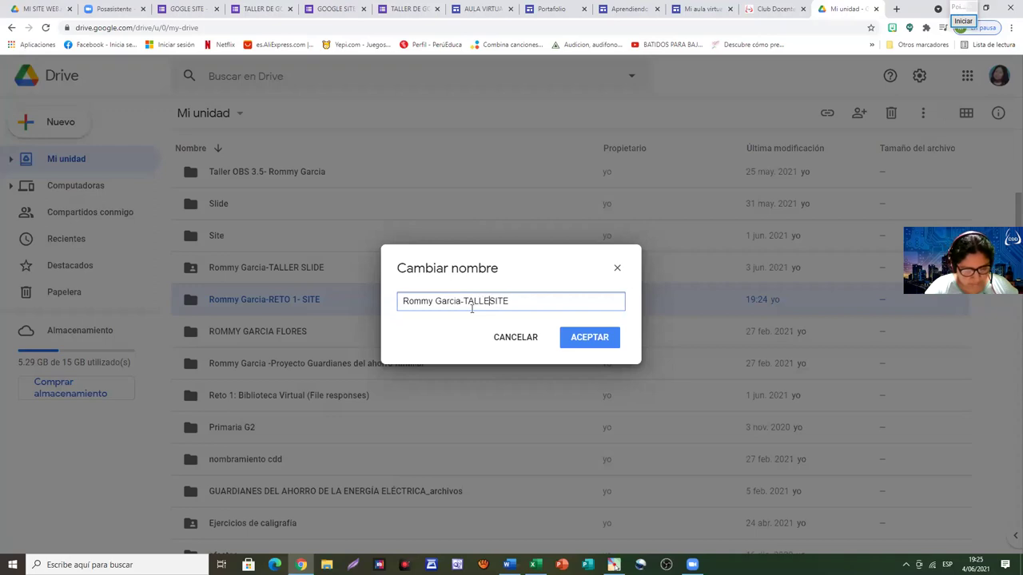
click(589, 341)
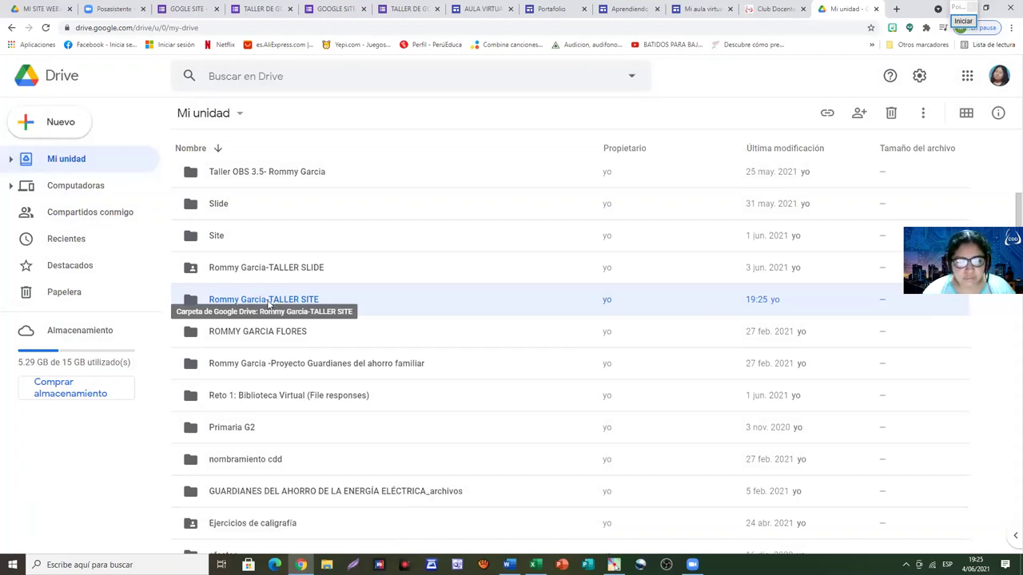
Open the "TALLER SITE" folder and create a subfolder named with the owner's first and last name followed by " -Reto 1"
double_click(269, 300)
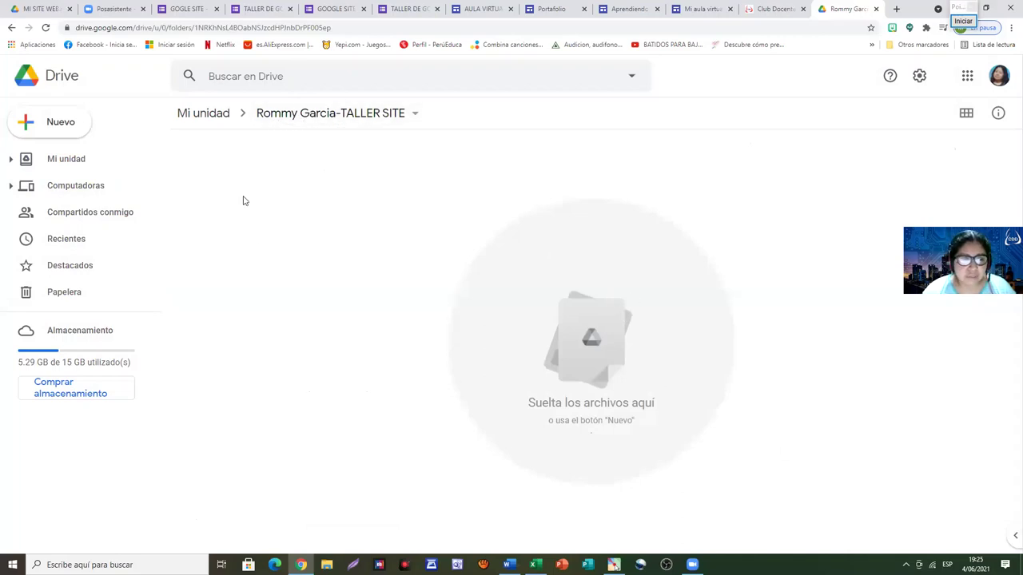
right_click(223, 167)
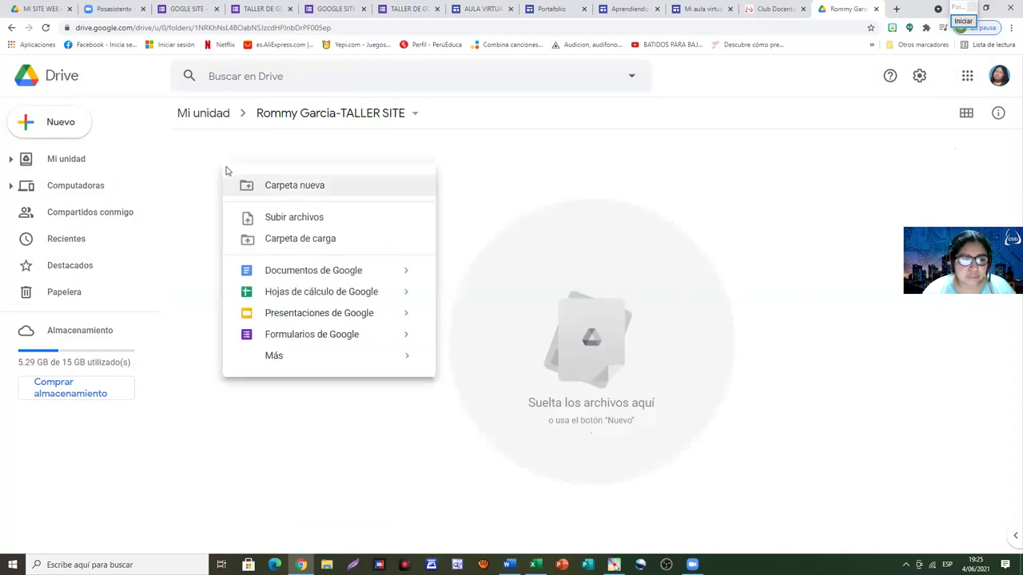
click(297, 189)
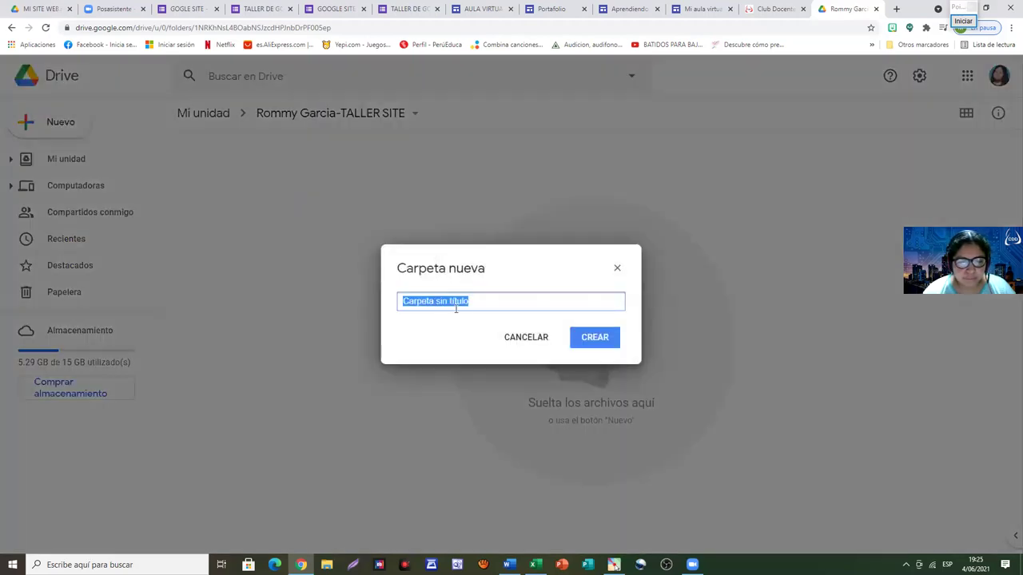
click(476, 296)
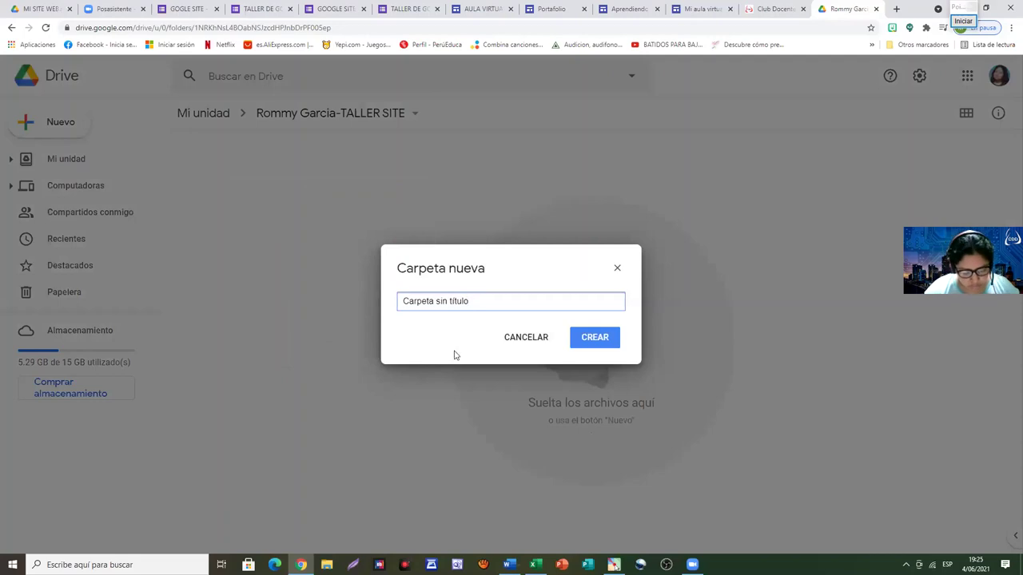
drag(472, 302, 389, 309)
text(t)
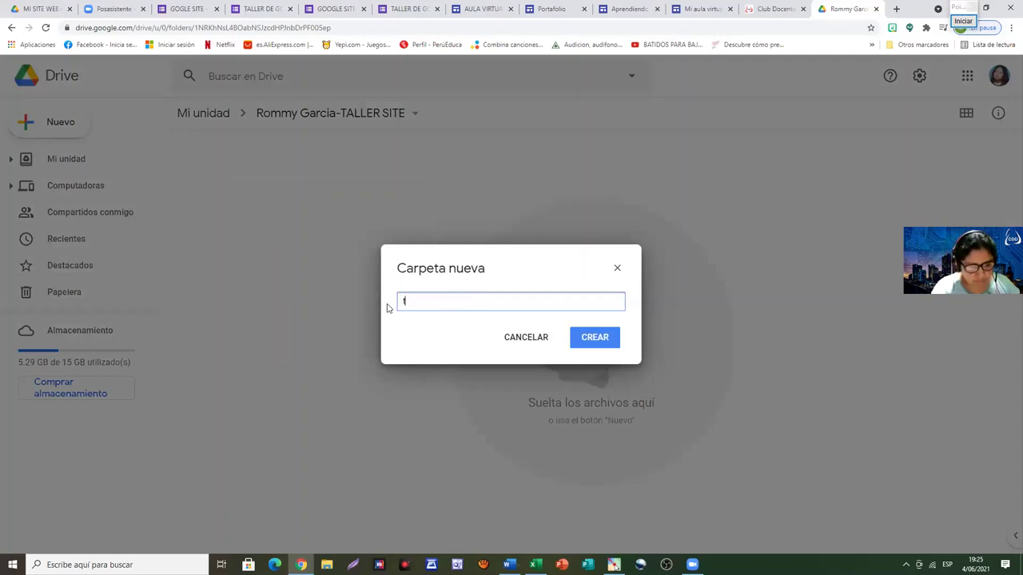
key(BackSpace)
text(R)
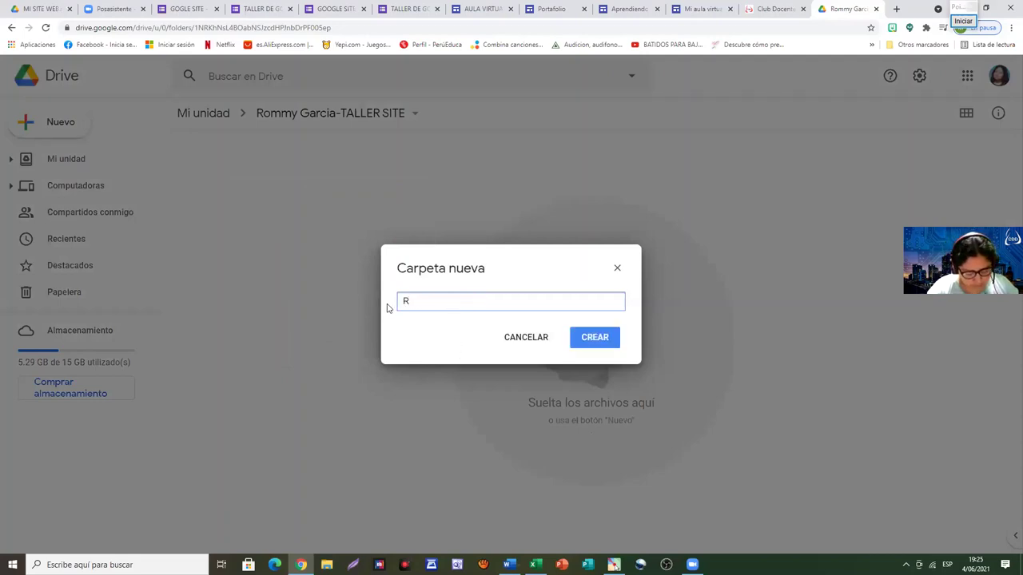
text(ommy Garcia)
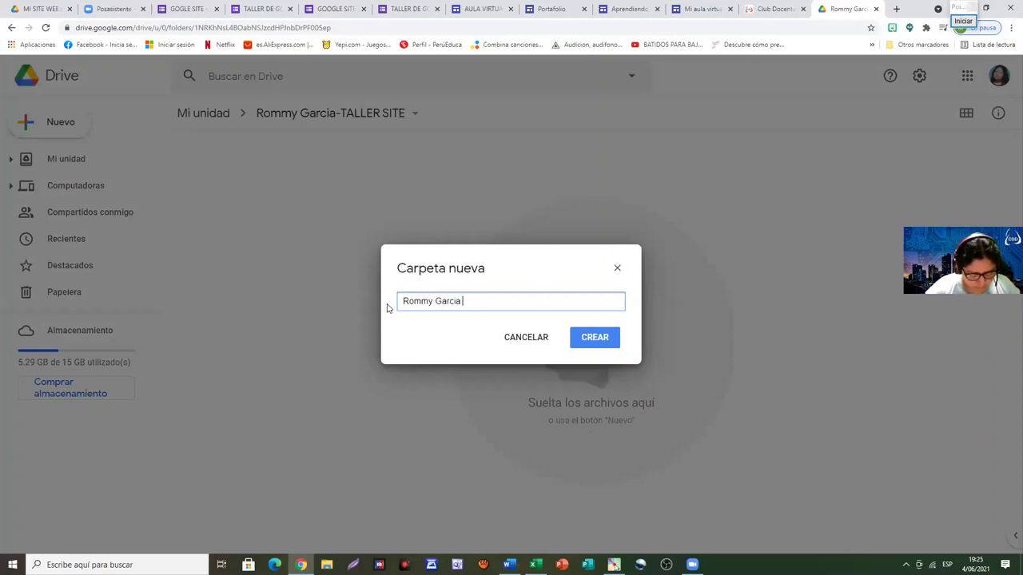
text( -Tall)
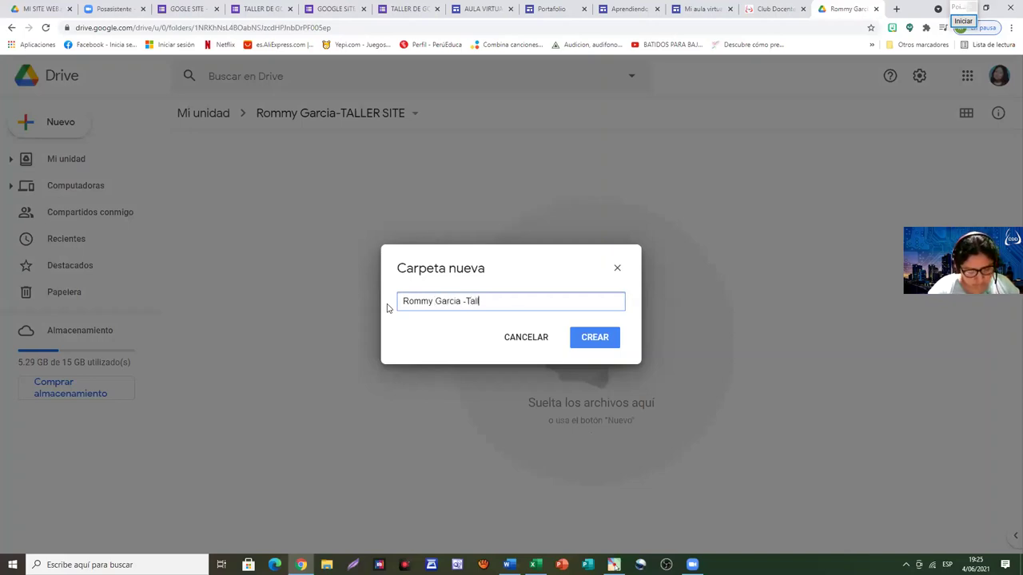
key(BackSpace)
key(BackSpace)
key(BackSpace)
key(BackSpace)
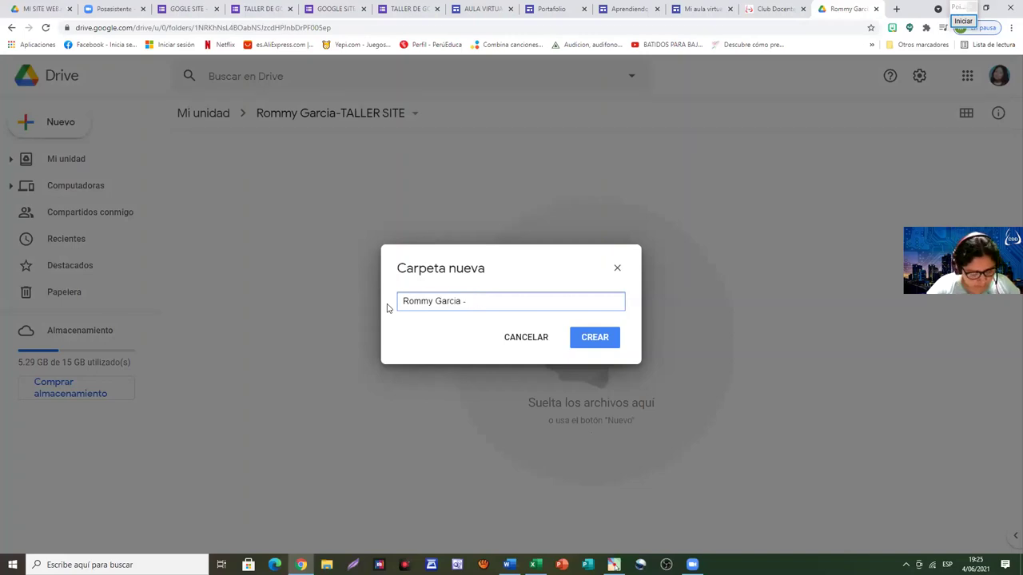
text(Reto 1)
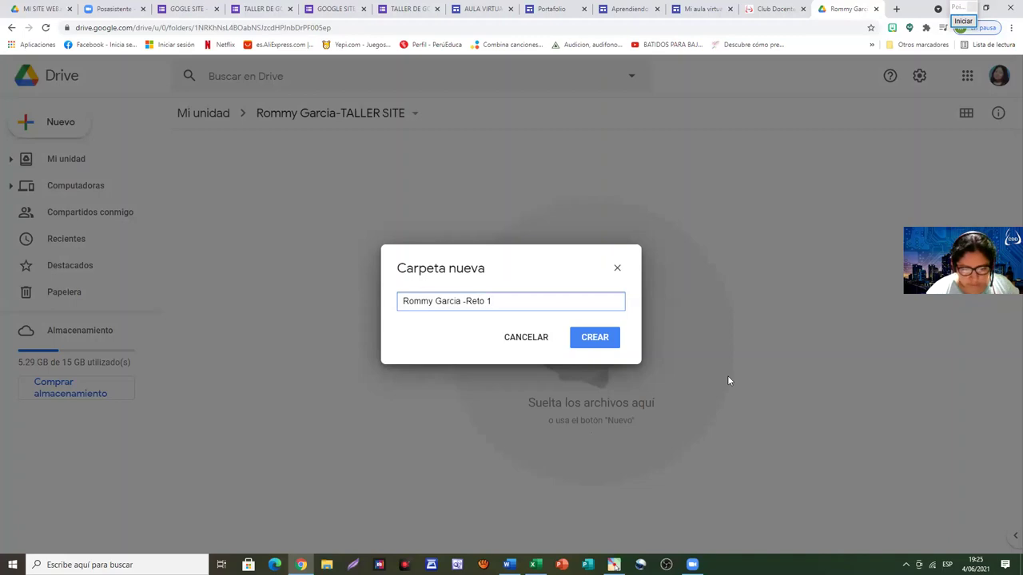
click(595, 337)
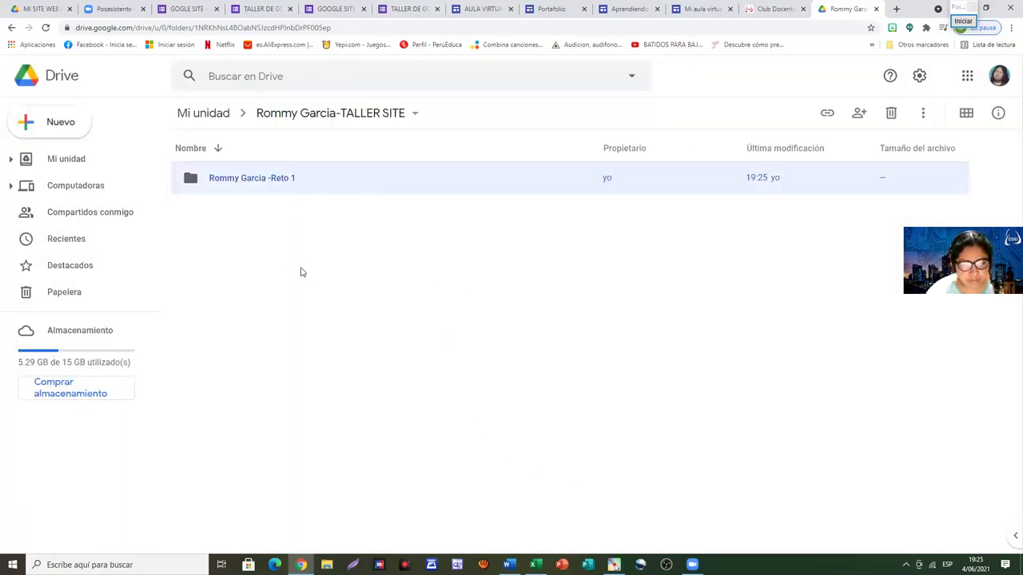
Create a subfolder in the "TALLER SITE" folder named with the owner's first and last name followed by "_Reto 2"
right_click(279, 231)
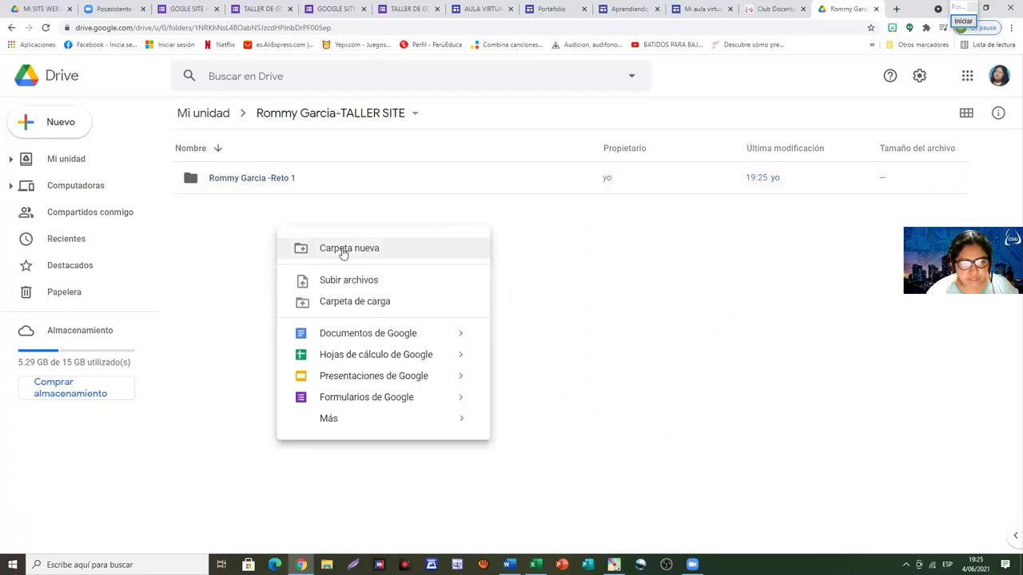
click(343, 247)
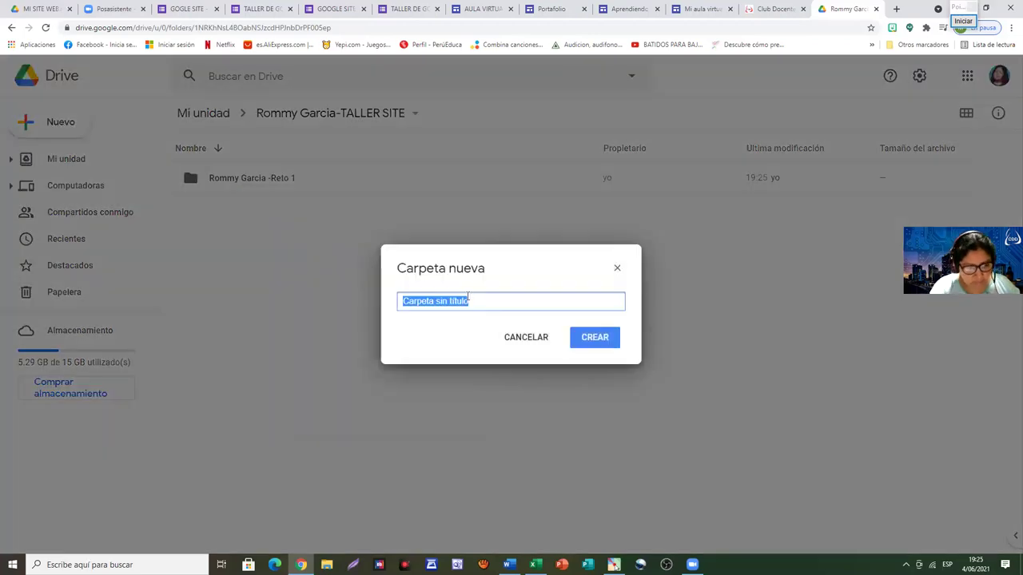
text(R)
key(BackSpace)
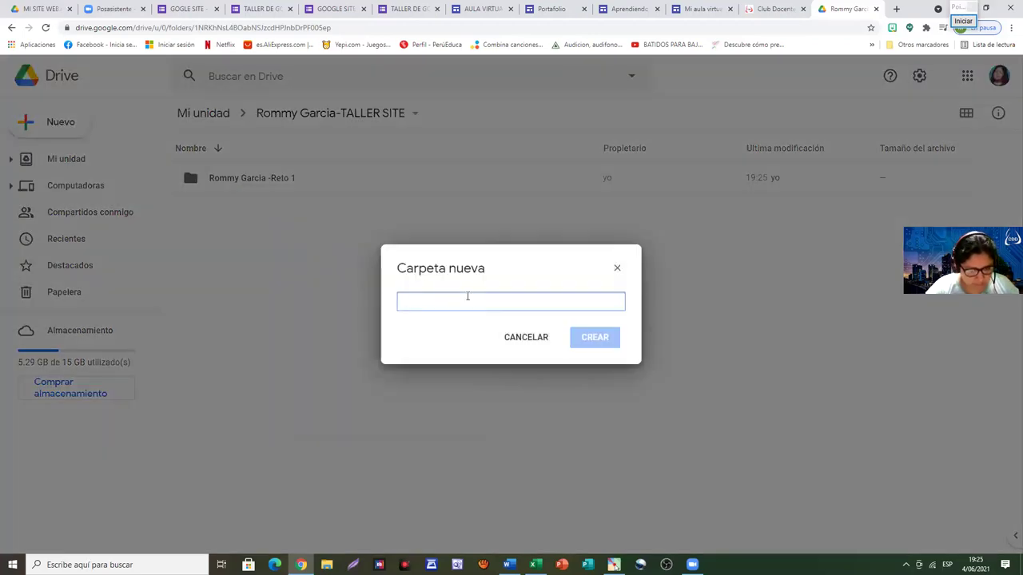
text(Rom)
key(BackSpace)
key(BackSpace)
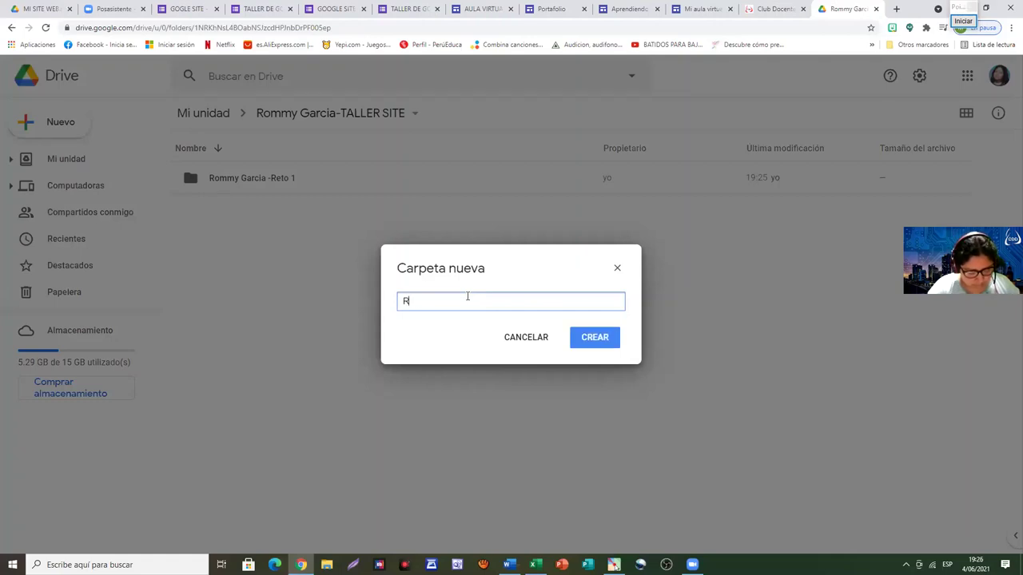
text(oommy G)
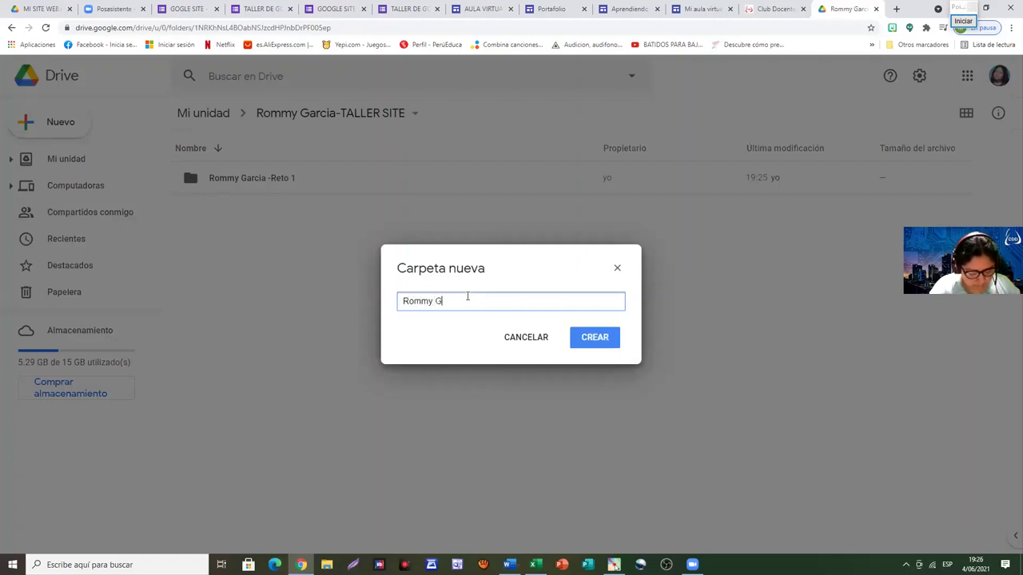
text(arcia)
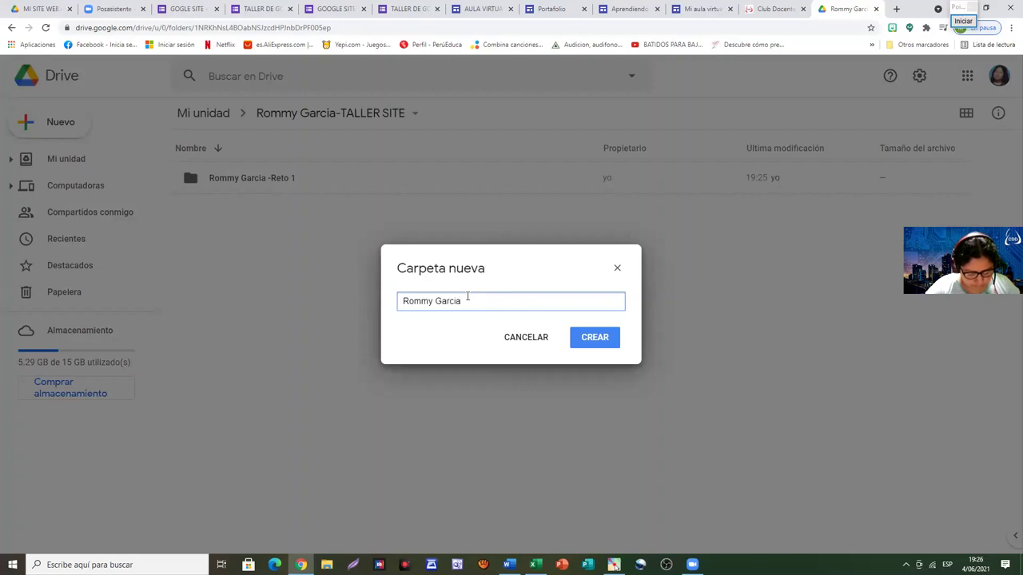
text(_Re)
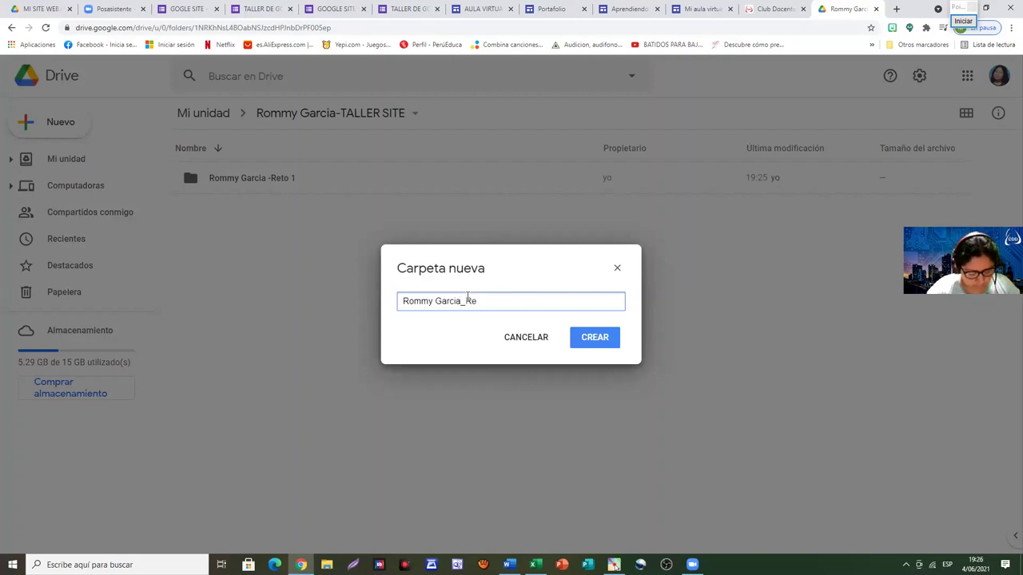
text(to 2)
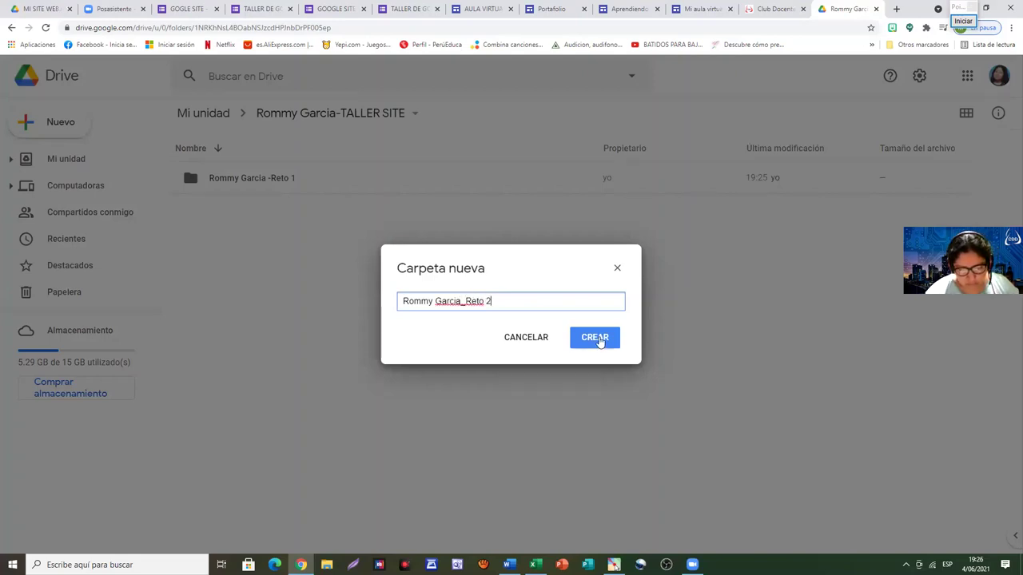
click(595, 339)
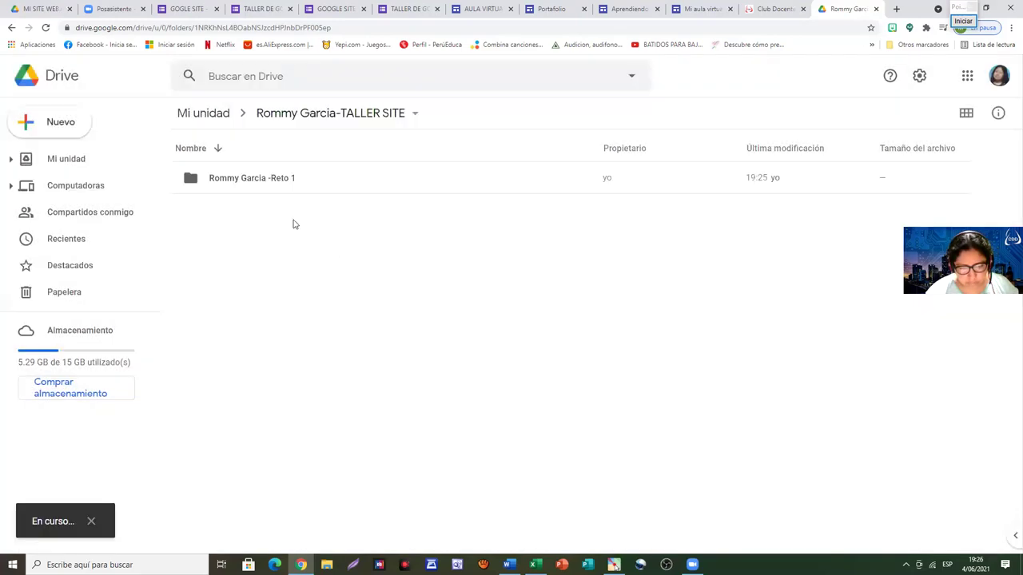
Create another subfolder in the workshop folder named with the owner's first and last name followed by "- Reto 3"
right_click(286, 296)
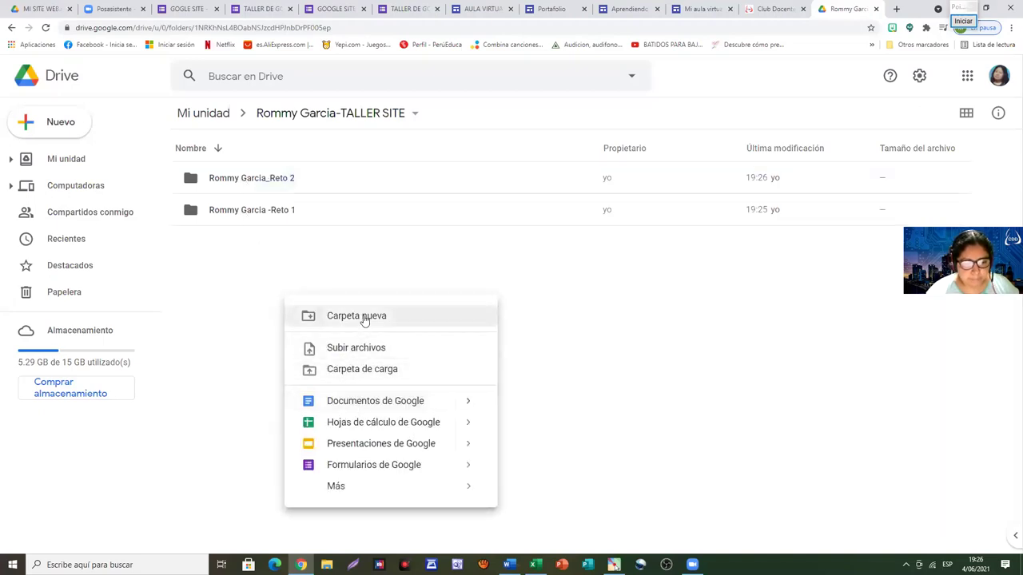
click(363, 317)
text(Ro)
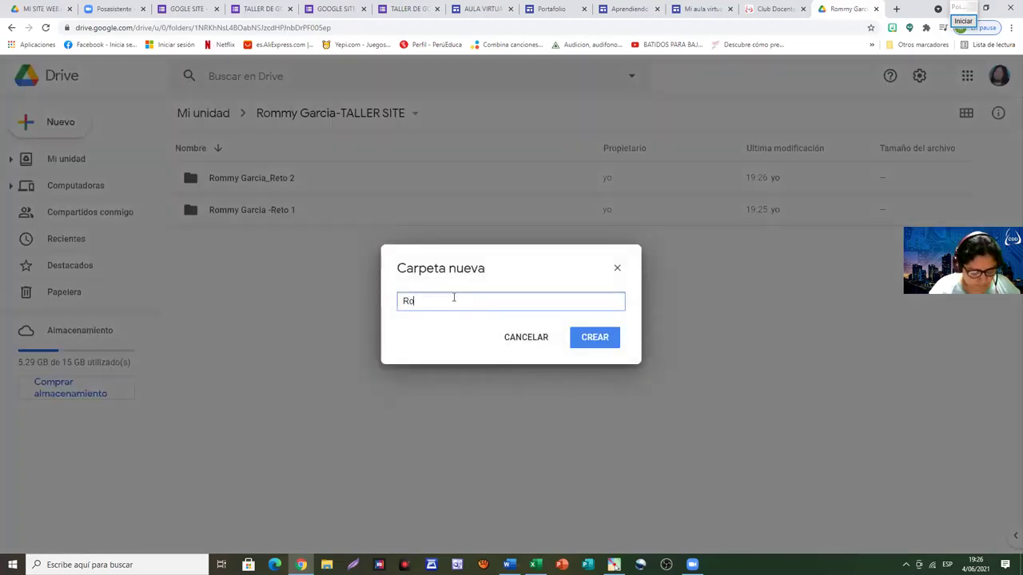
text(mmy Garcia)
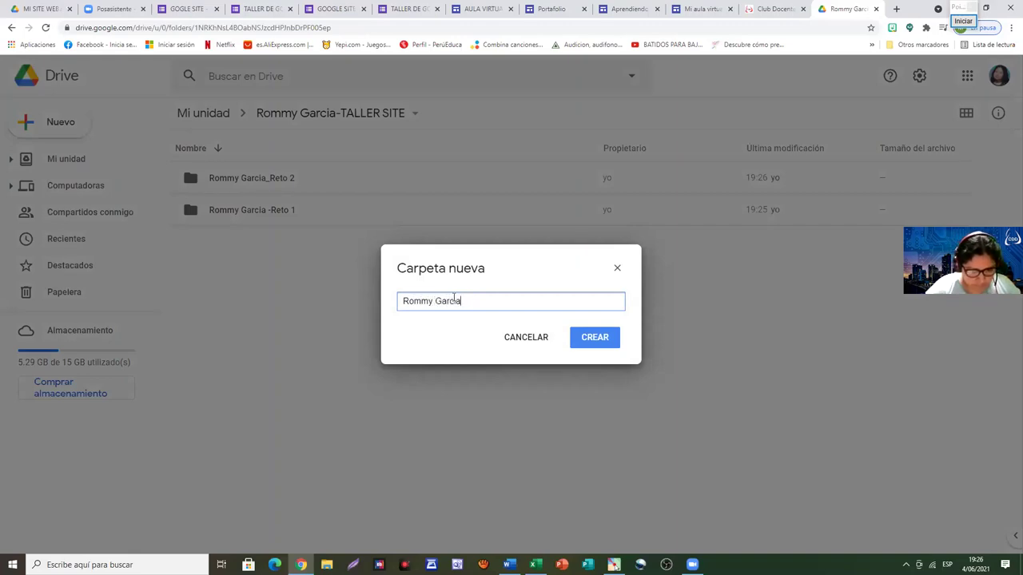
text(- re)
key(BackSpace)
key(BackSpace)
key(BackSpace)
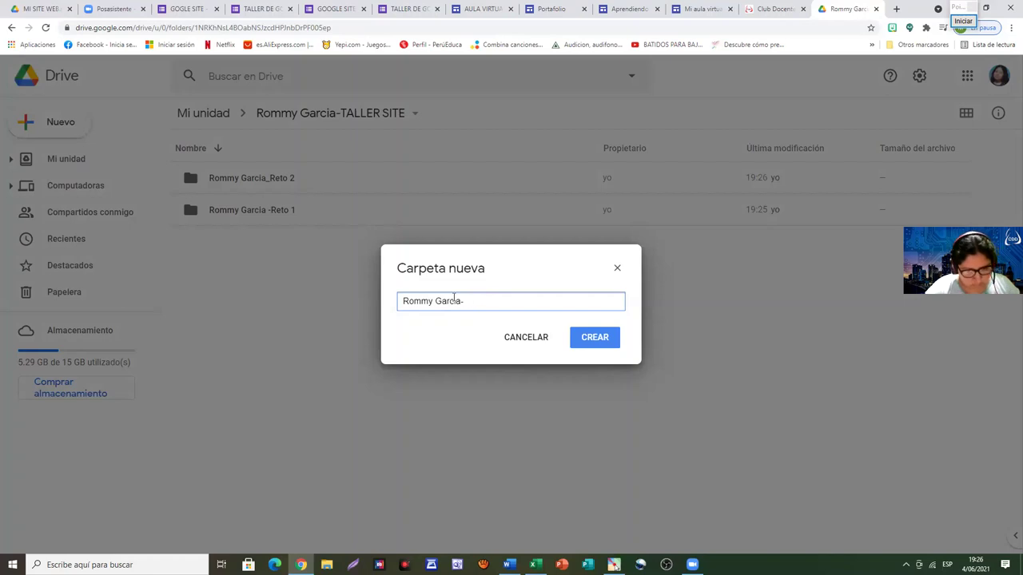
text(Reto)
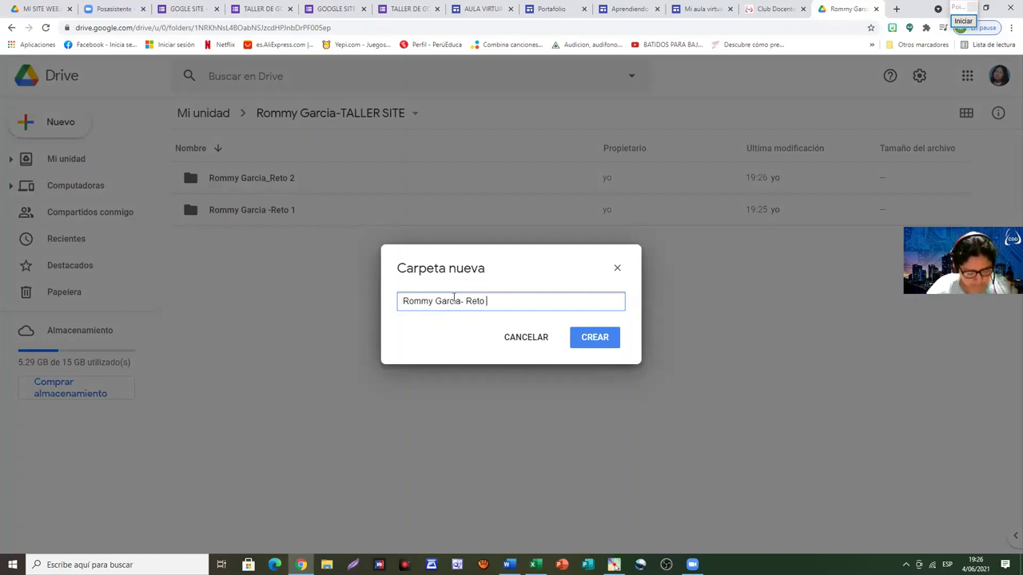
text( 3)
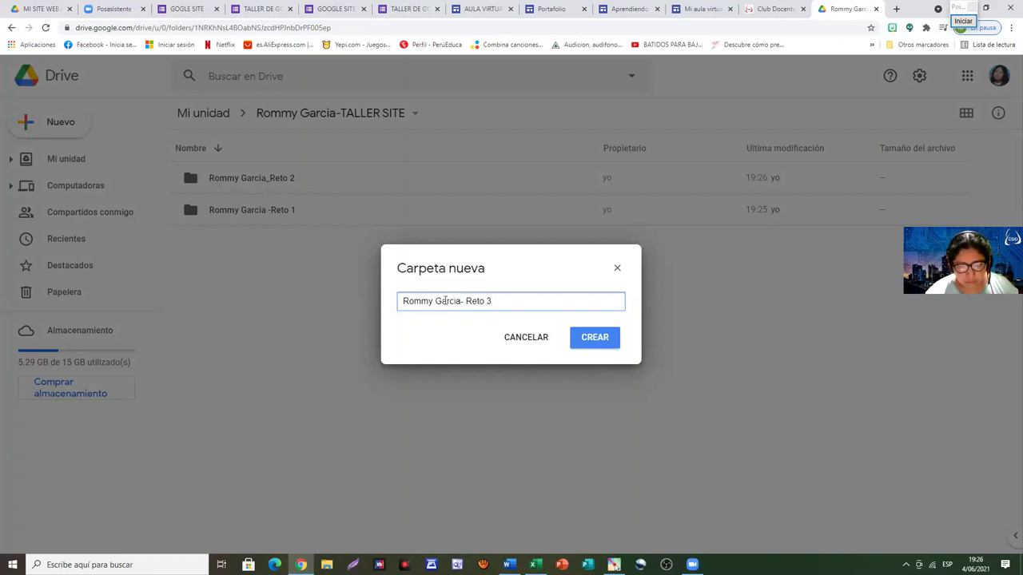
click(592, 345)
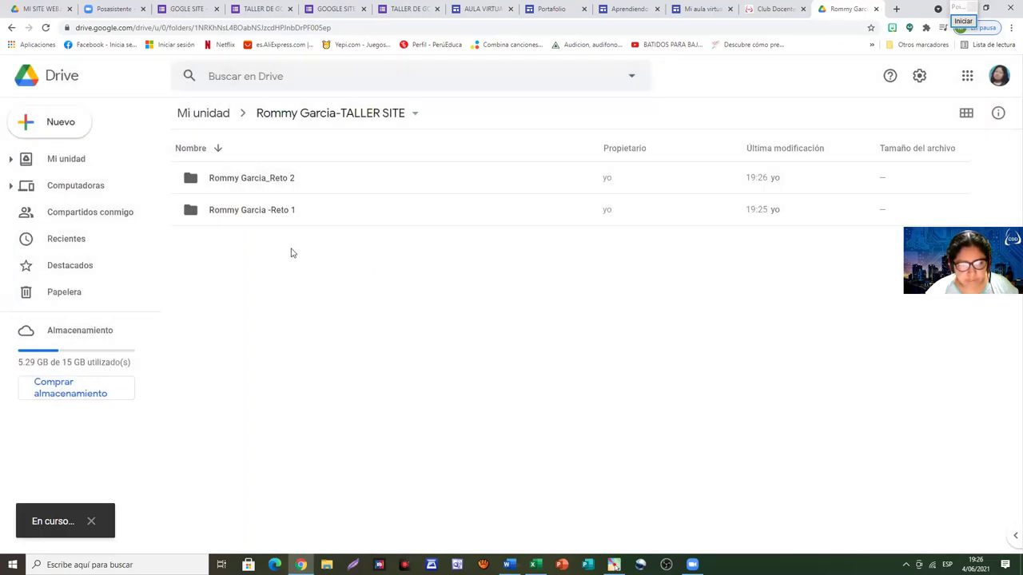
Create a subfolder for the fourth challenge, named with the owner's first and last name followed by "- Reto 4"
right_click(296, 304)
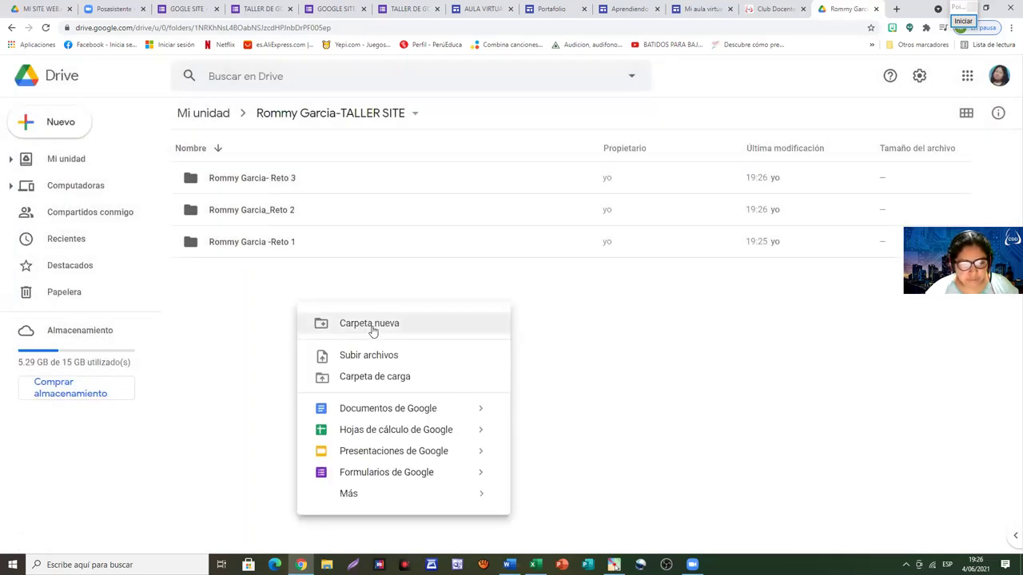
click(372, 329)
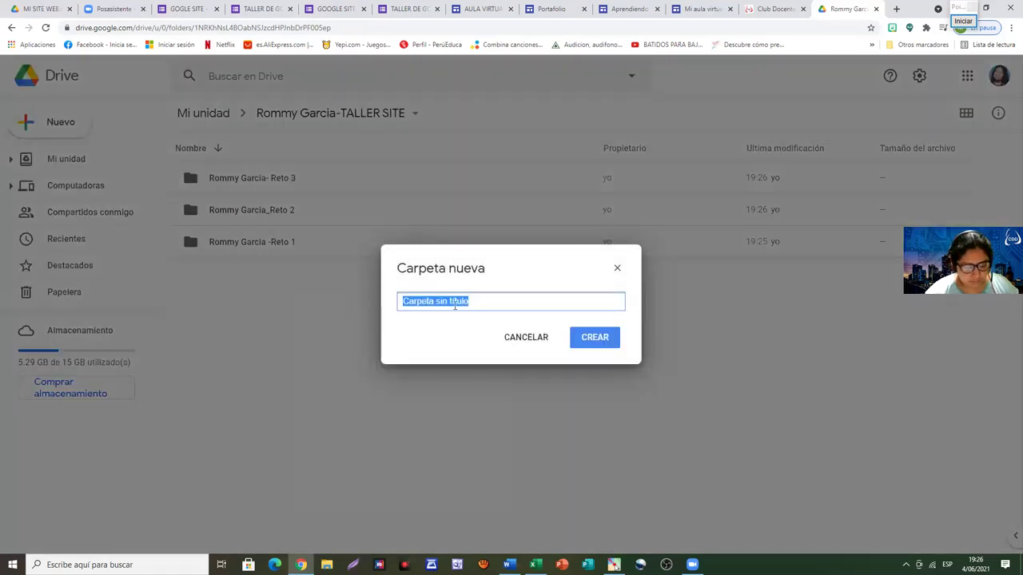
text(Romm)
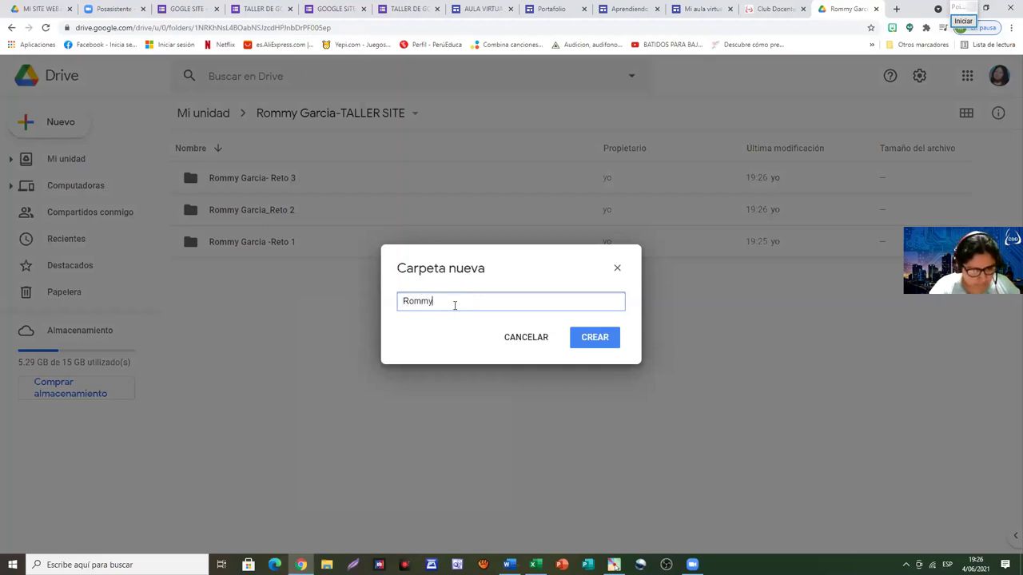
text(y Gas)
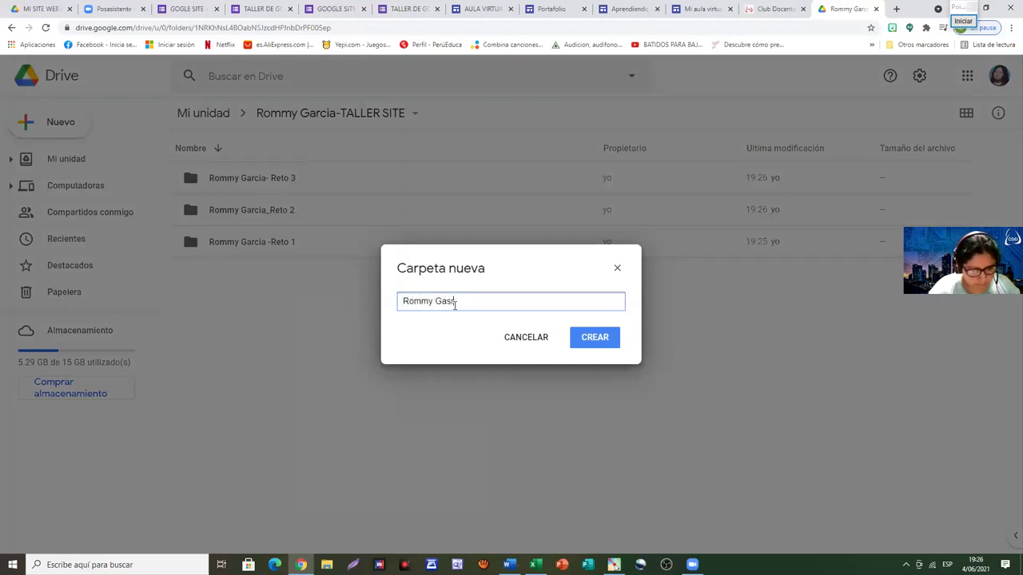
text(c)
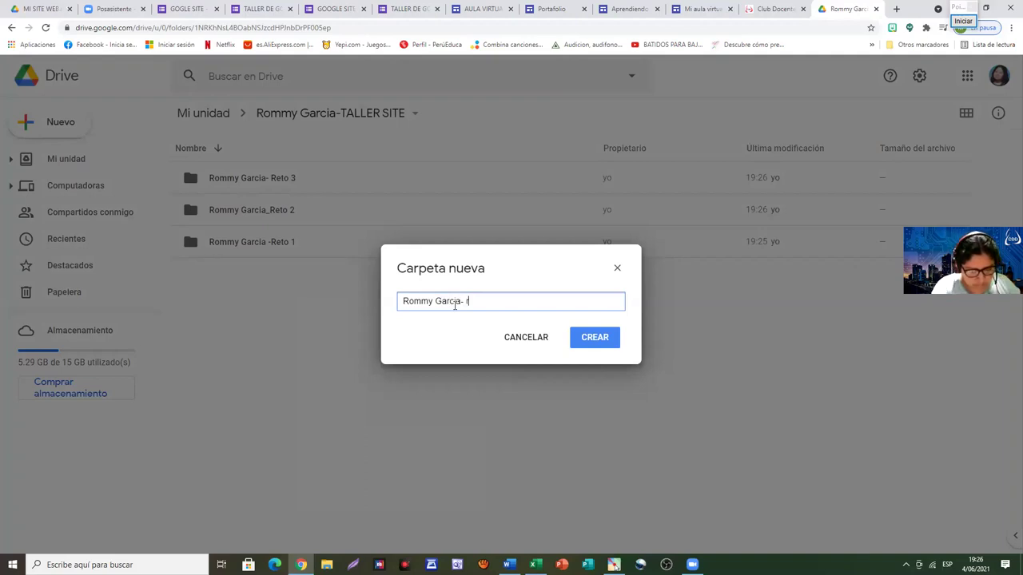
text(ia- R)
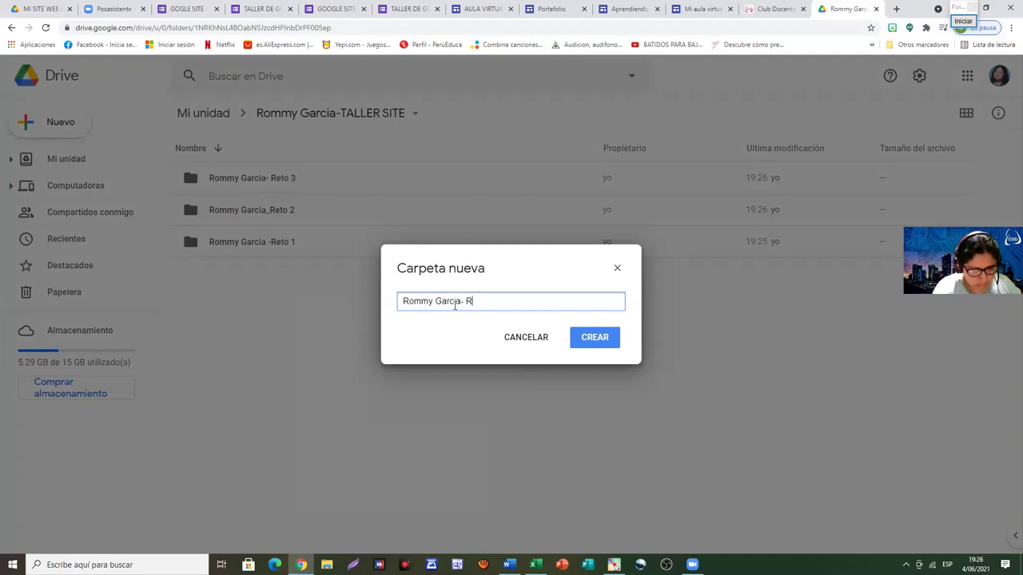
text(e)
key(BackSpace)
text(we)
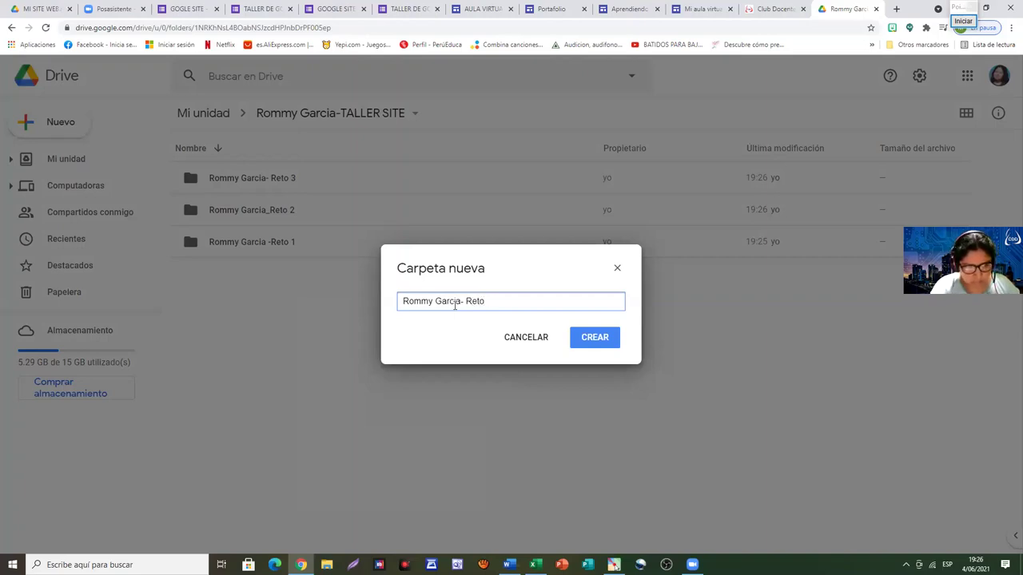
click(595, 338)
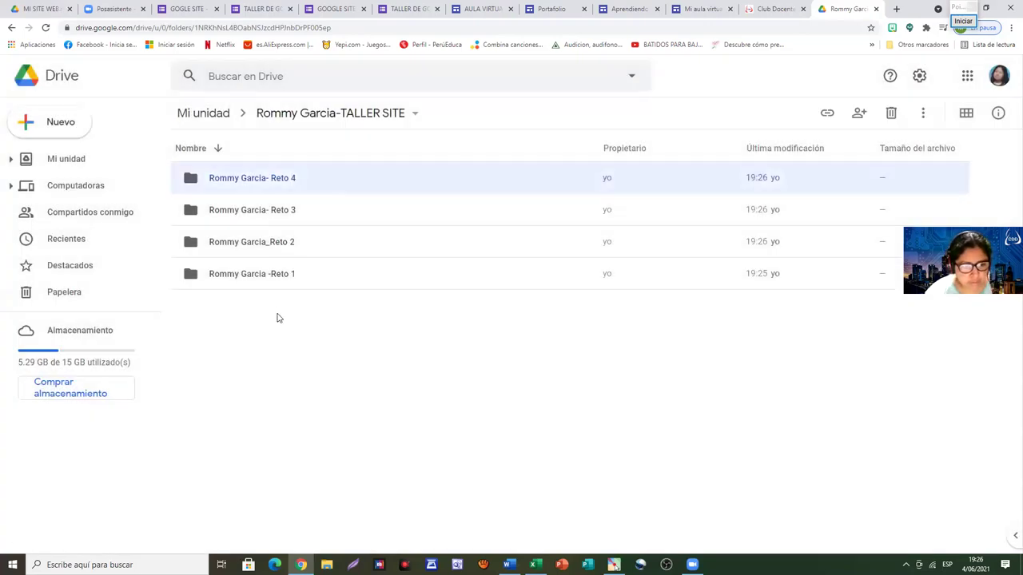
Create a subfolder for the fifth challenge, named with the owner's first and last name followed by "- Reto 5"
right_click(281, 318)
click(342, 342)
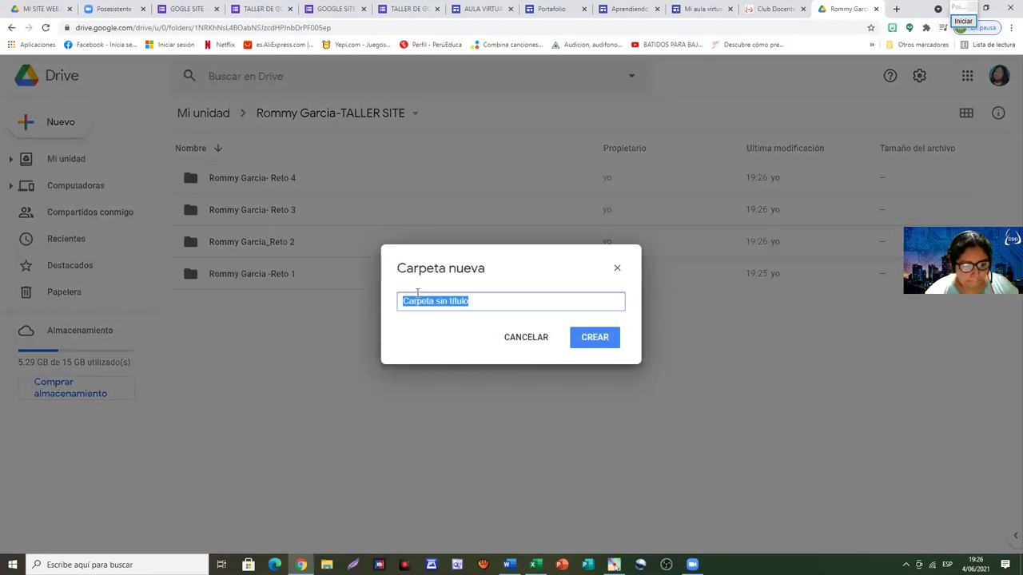
text(Rommy Garcia- rE)
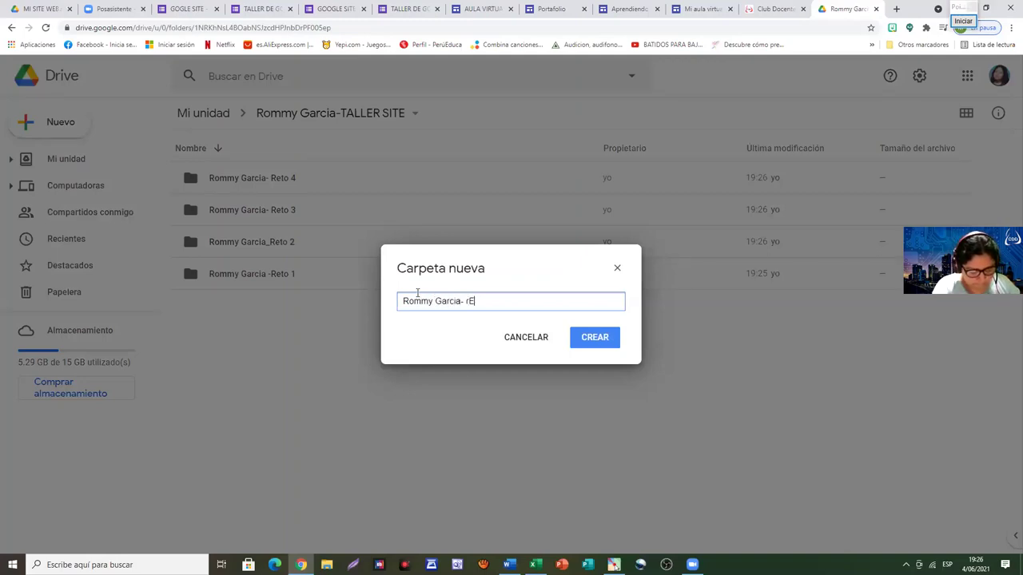
text(TO)
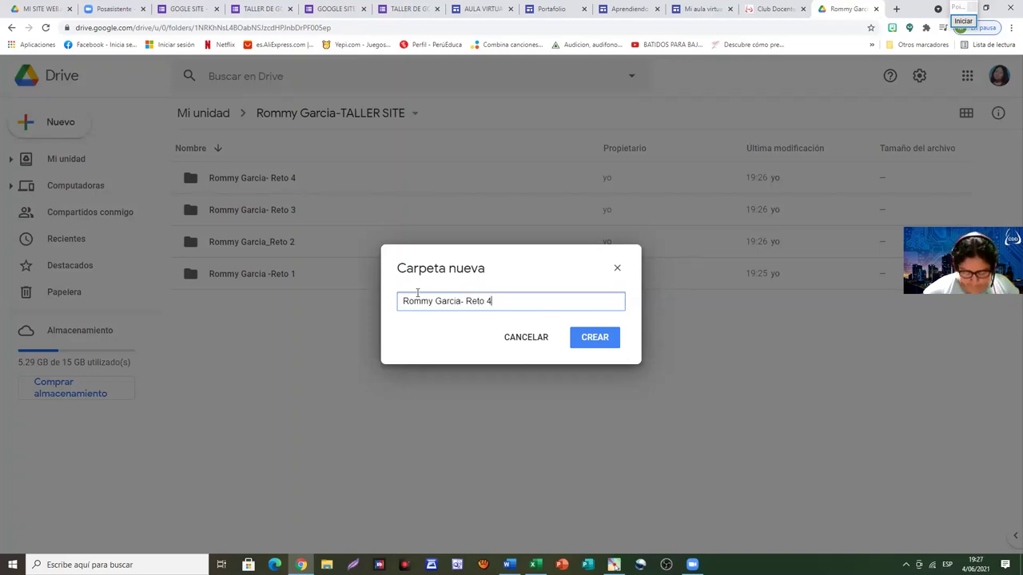
click(588, 342)
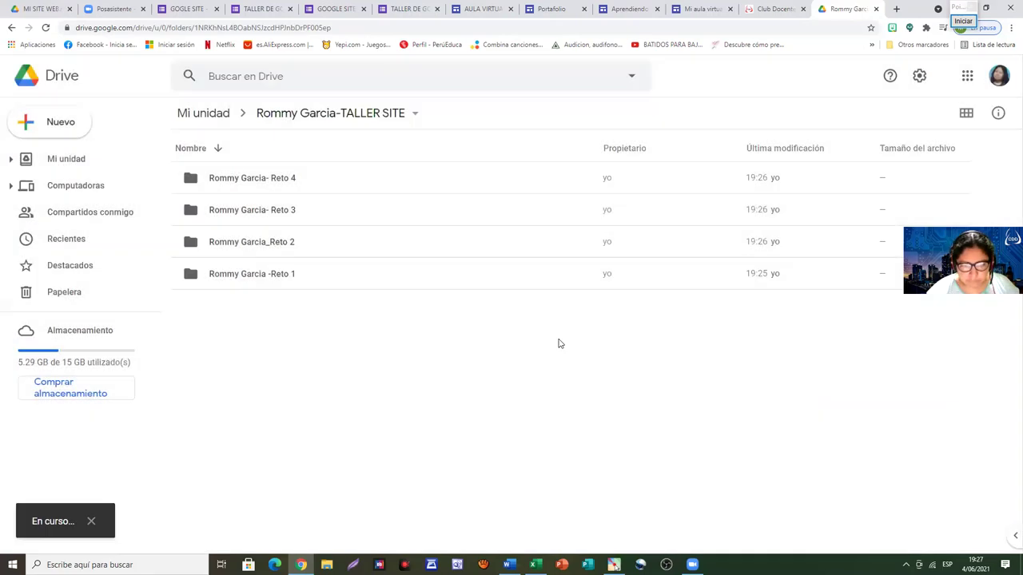
Create a subfolder for the sixth challenge, replacing the default name with the owner's first and last name followed by " - Reto 6"
right_click(392, 365)
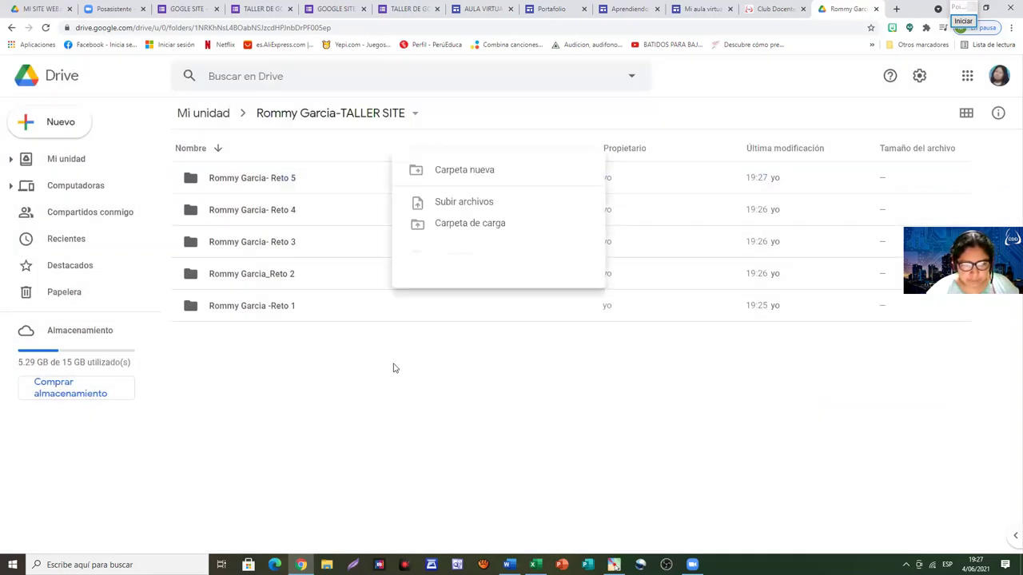
click(454, 176)
key(Tab)
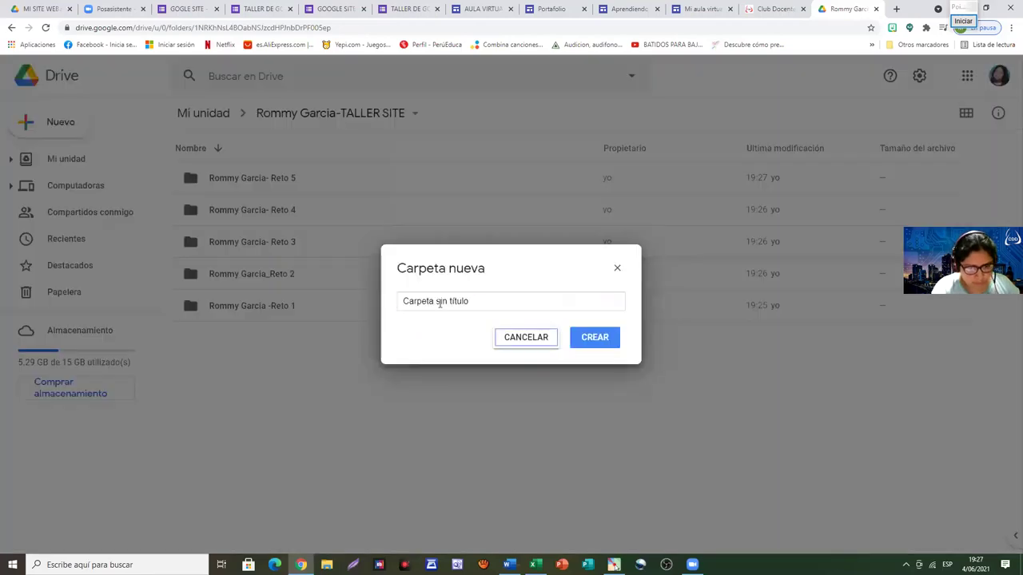
click(489, 301)
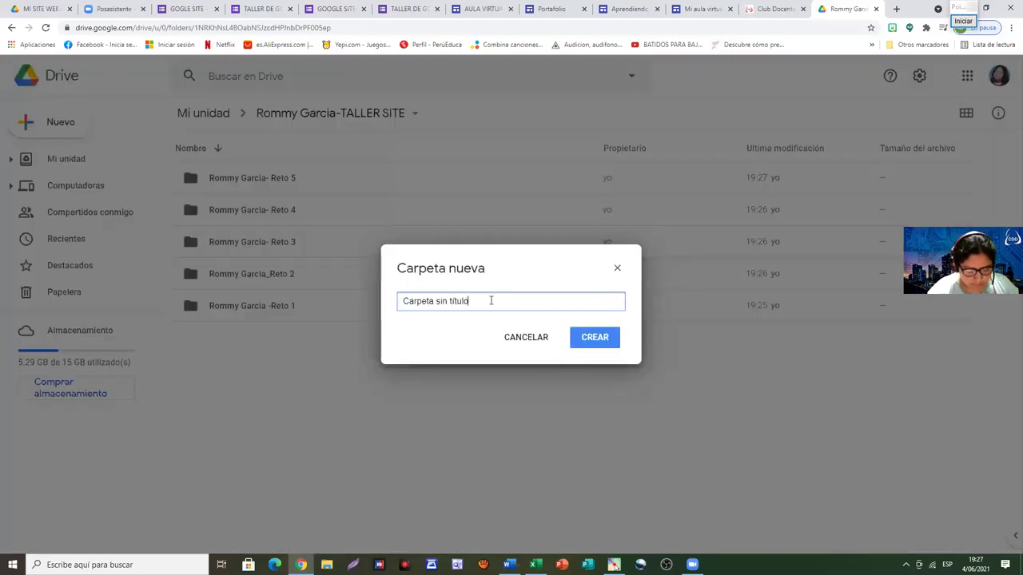
key(BackSpace)
key(BackSpace)
key(BackSpace)
key(BackSpace)
key(BackSpace)
key(BackSpace)
key(BackSpace)
key(BackSpace)
key(BackSpace)
key(BackSpace)
key(BackSpace)
key(BackSpace)
key(BackSpace)
key(BackSpace)
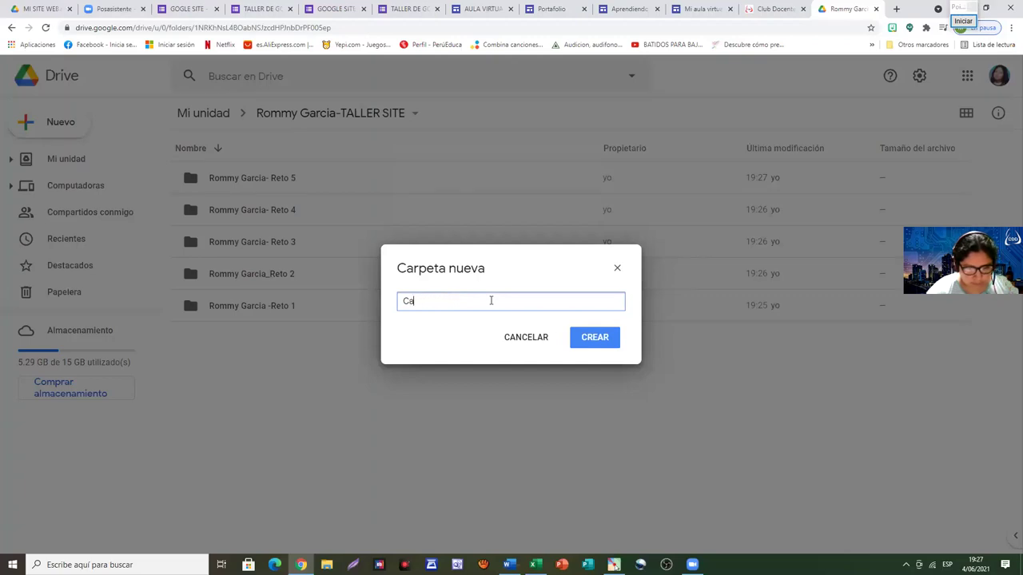
text(Rommy Garcia - Reto)
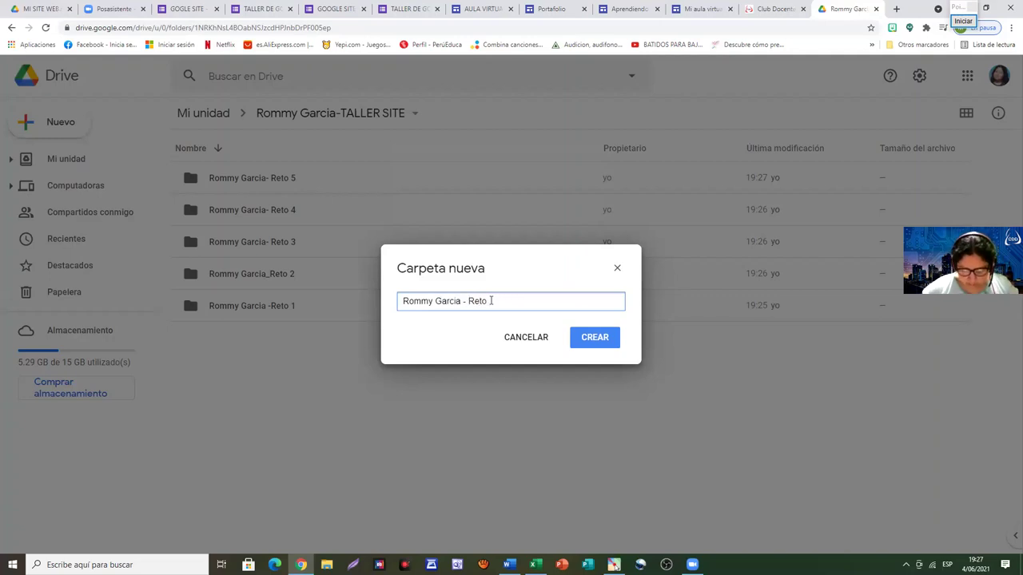
text(6)
click(597, 340)
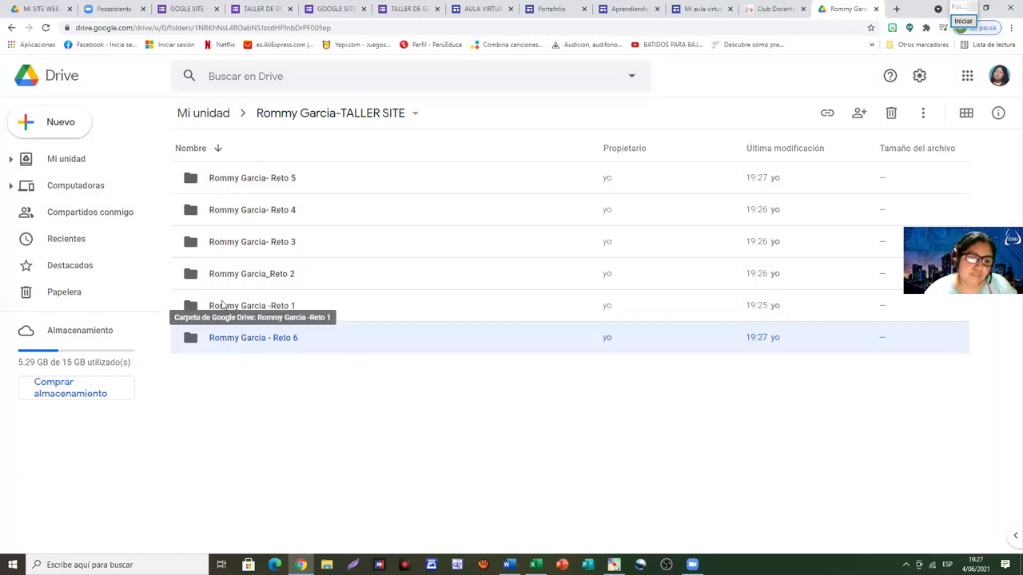
Open the "Reto 1" subfolder inside the "TALLER SITE" folder
double_click(270, 311)
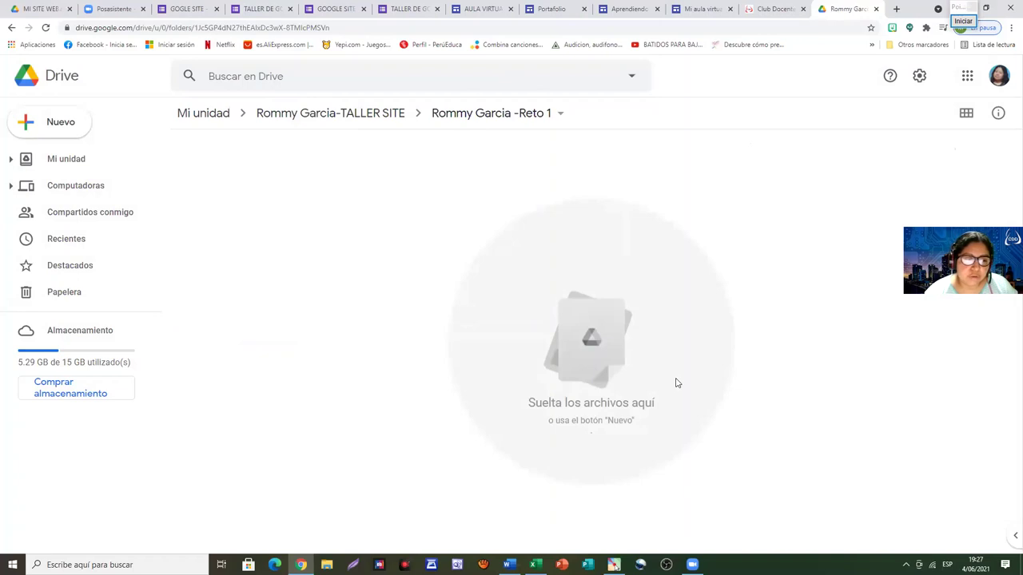
Upload Evidencia.png from the desktop's "Libro de la selva" folder into the "Reto 1" subfolder and dismiss the upload notice
click(26, 120)
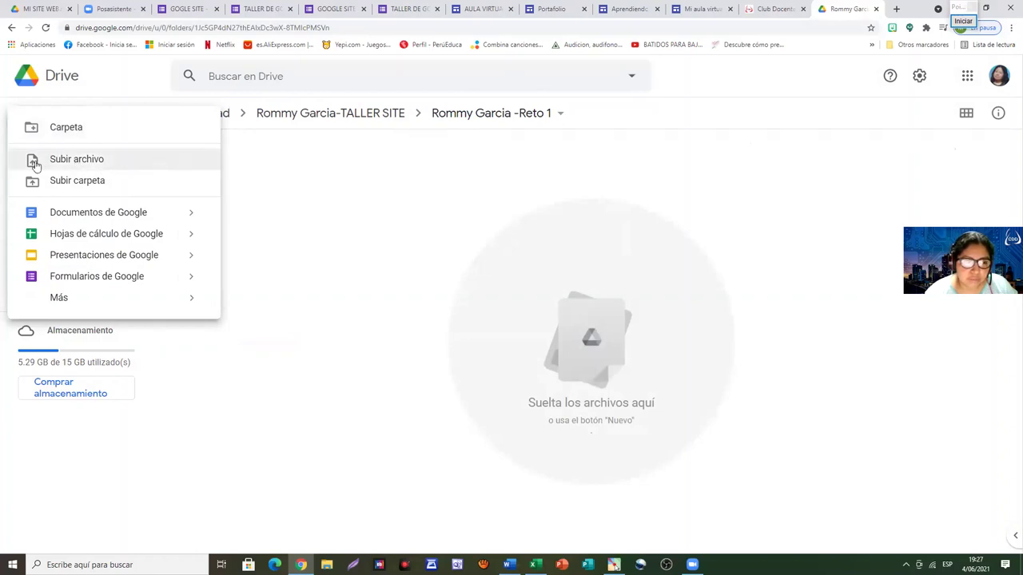
click(82, 163)
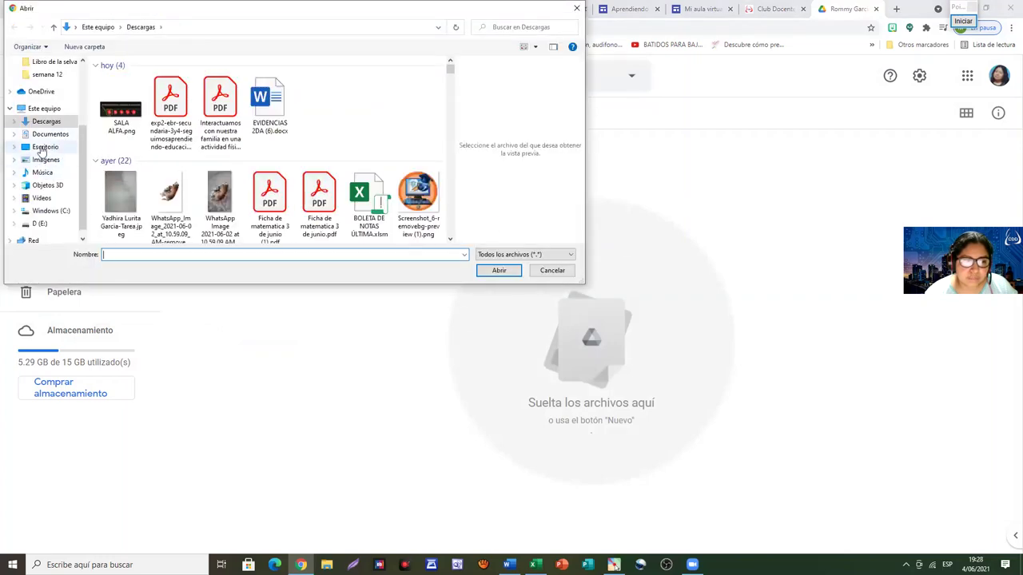
click(43, 147)
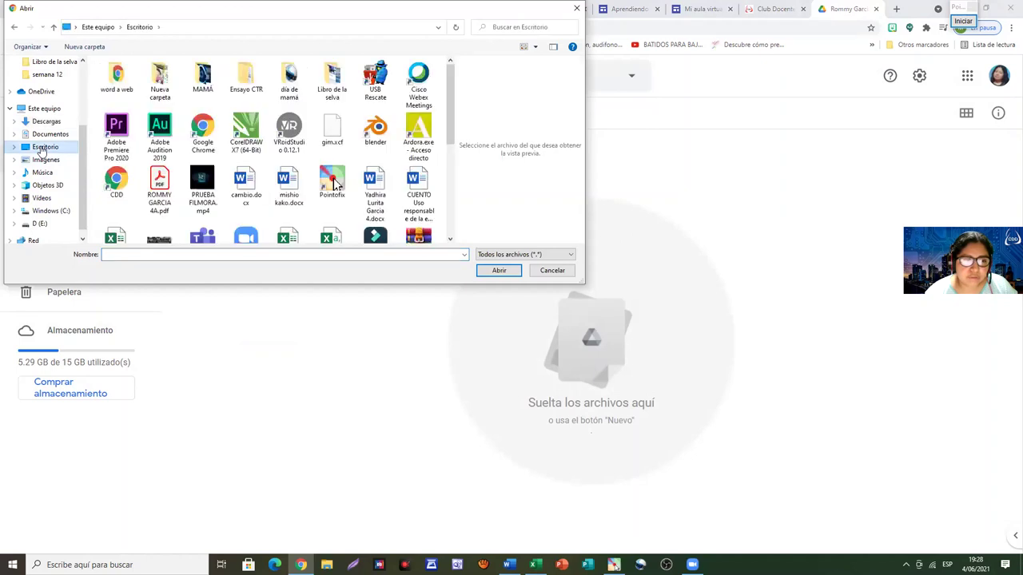
double_click(339, 80)
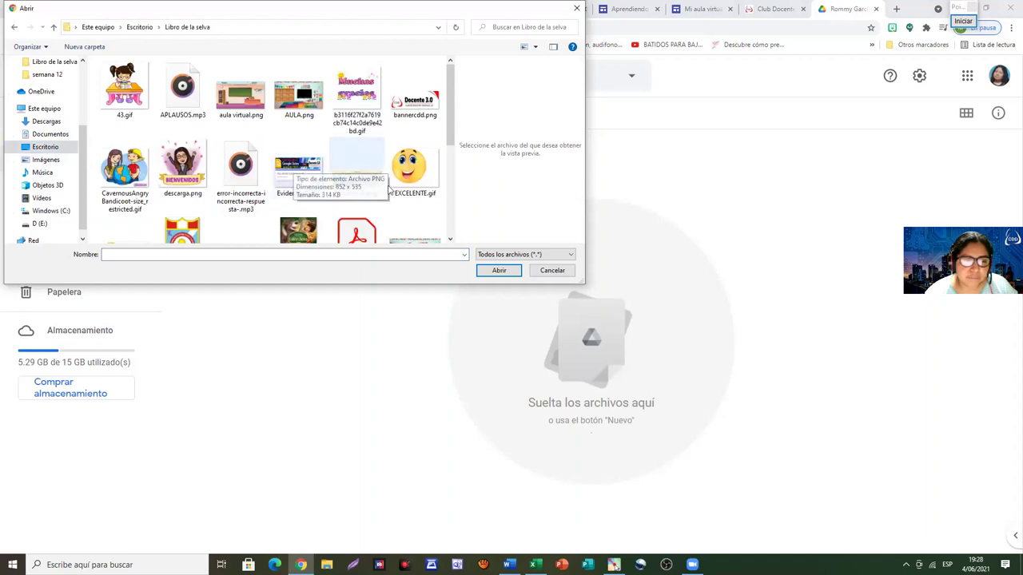
click(364, 172)
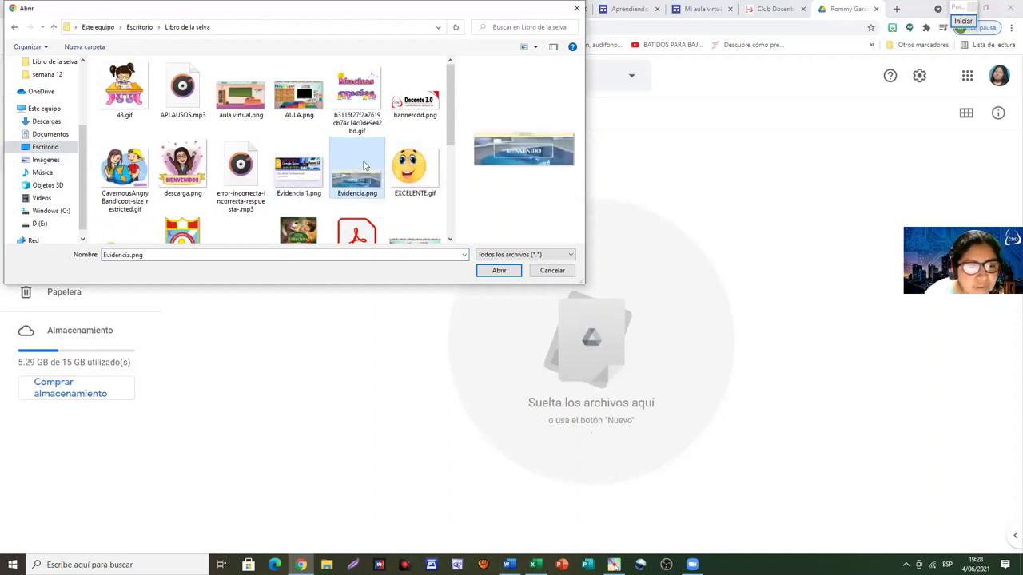
click(499, 270)
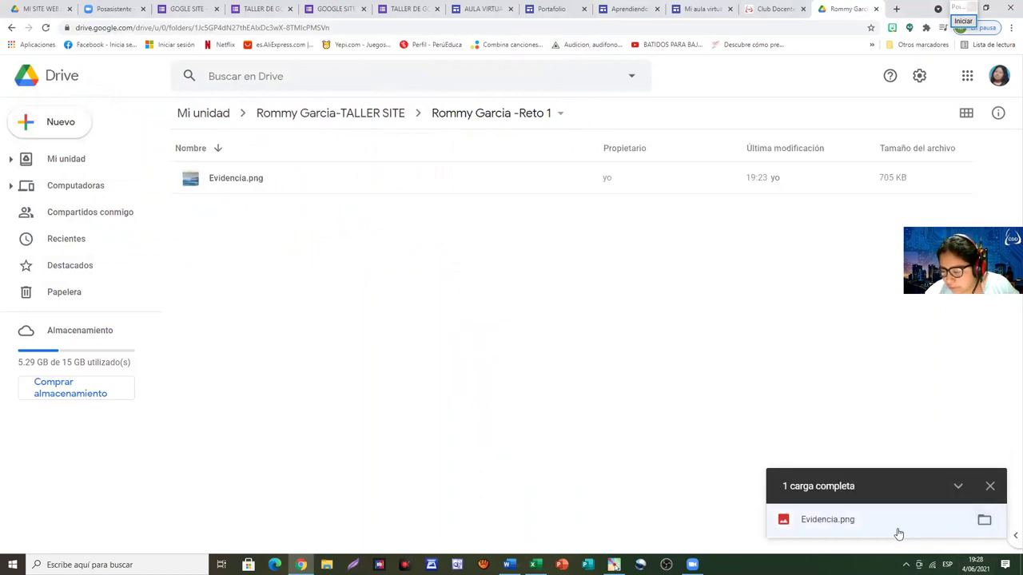
click(989, 486)
Preview the uploaded Evidencia.png in the "Reto 1" subfolder and close the preview
click(189, 183)
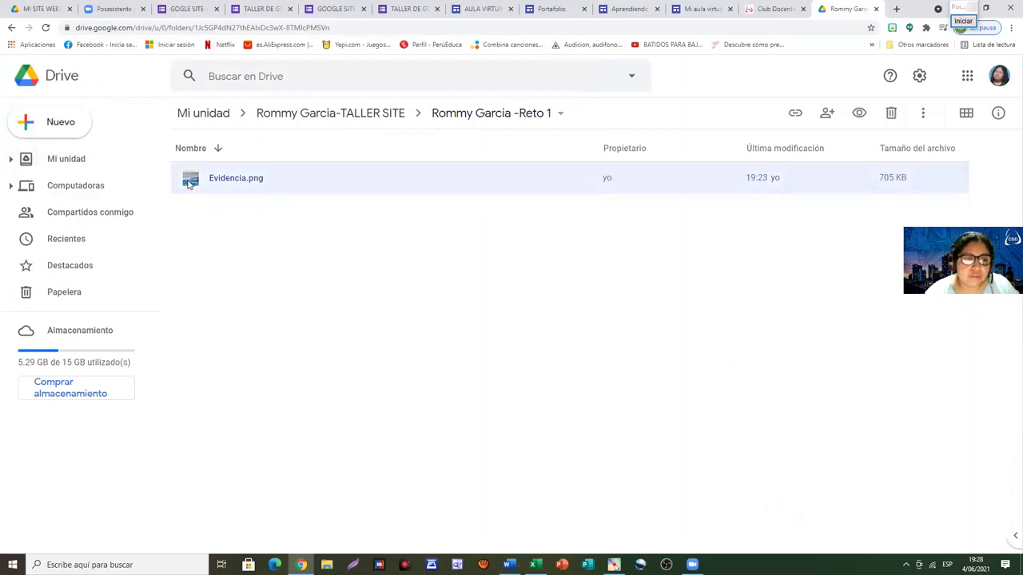
double_click(189, 183)
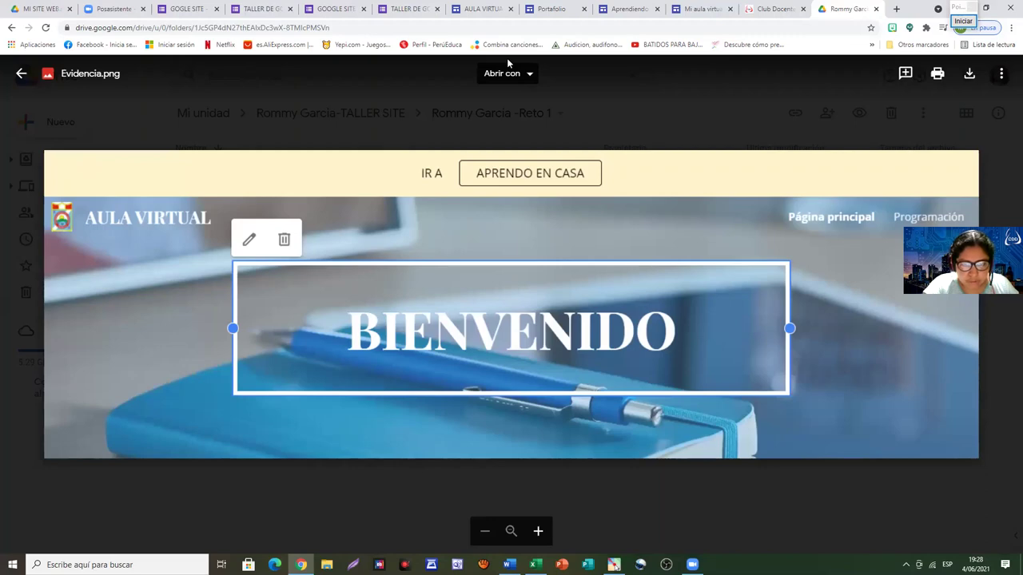
click(674, 139)
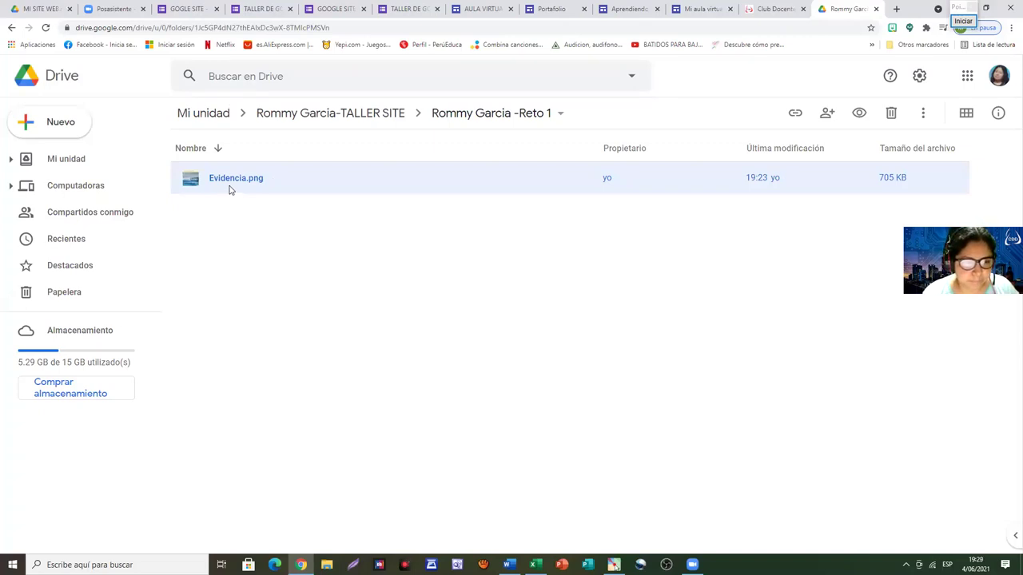
Go back up to Mi unidad and reopen the "TALLER SITE" folder to review its challenge subfolders
click(286, 116)
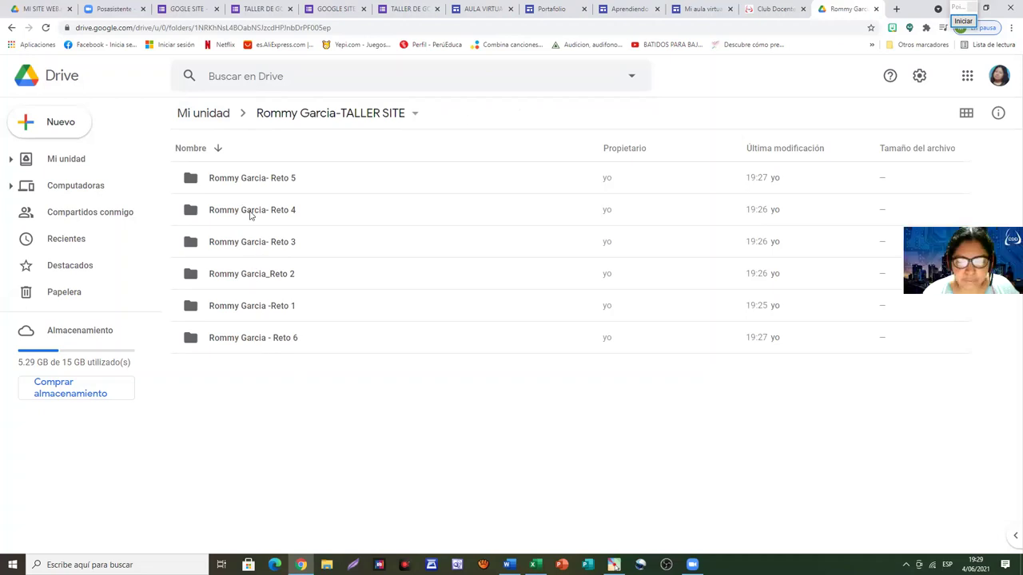
click(302, 112)
click(216, 114)
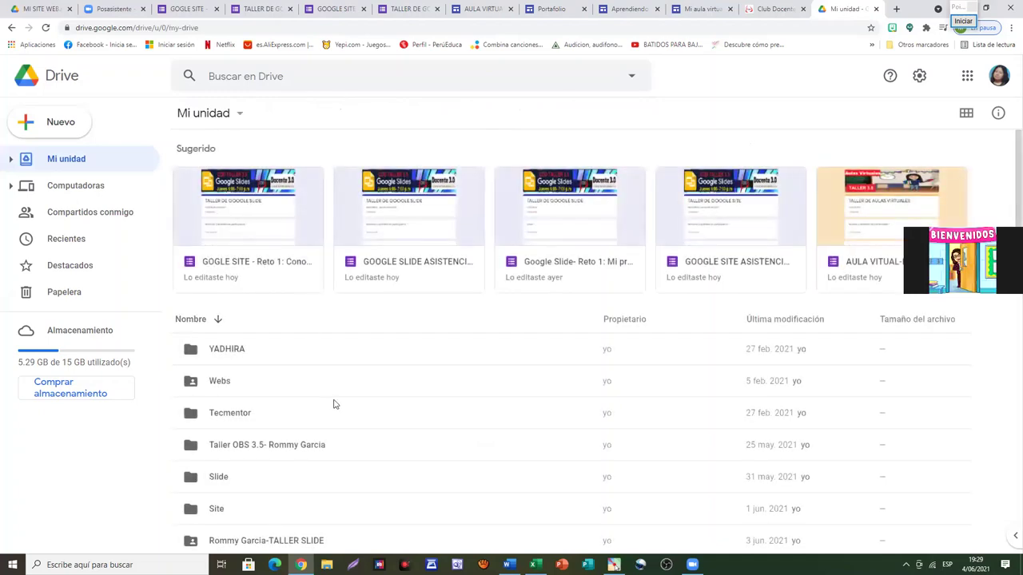
scroll(334, 404, down, 1)
scroll(334, 404, down, 1)
scroll(334, 404, down, 1)
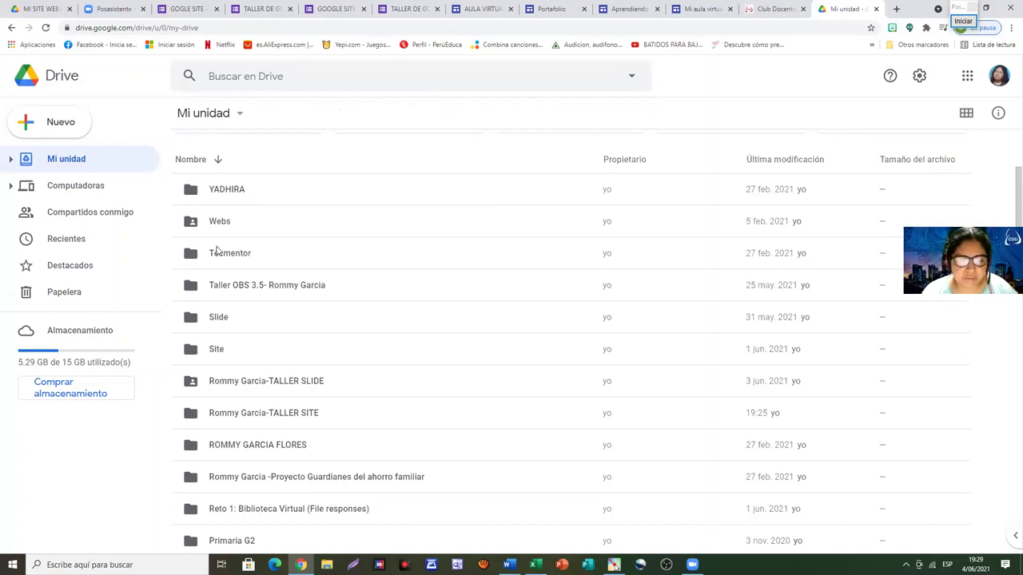
double_click(251, 416)
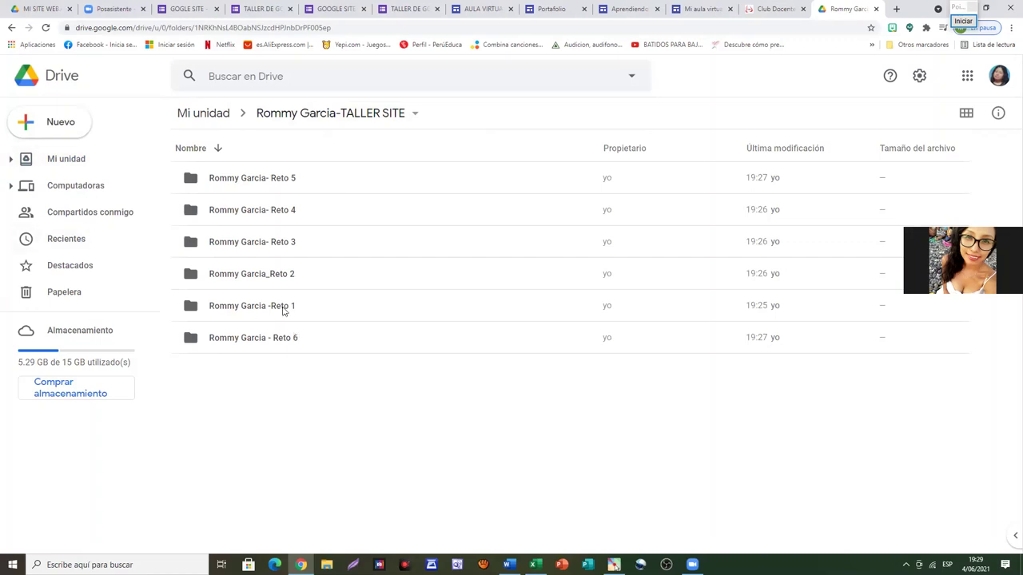
Retrace the path from Mi unidad through the "TALLER SITE" folder into its "Reto 1" subfolder
click(203, 116)
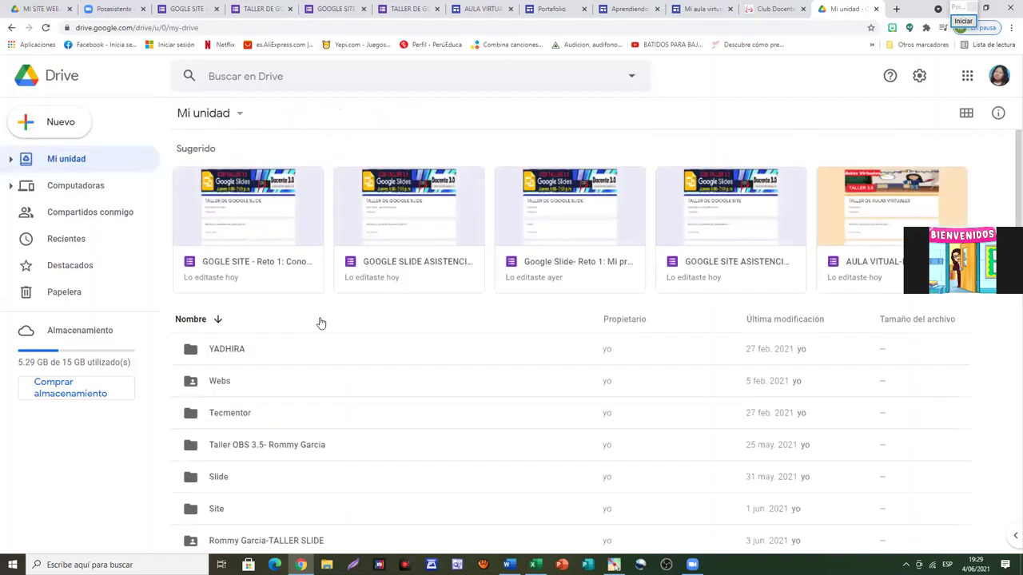
scroll(330, 330, down, 1)
scroll(330, 329, down, 3)
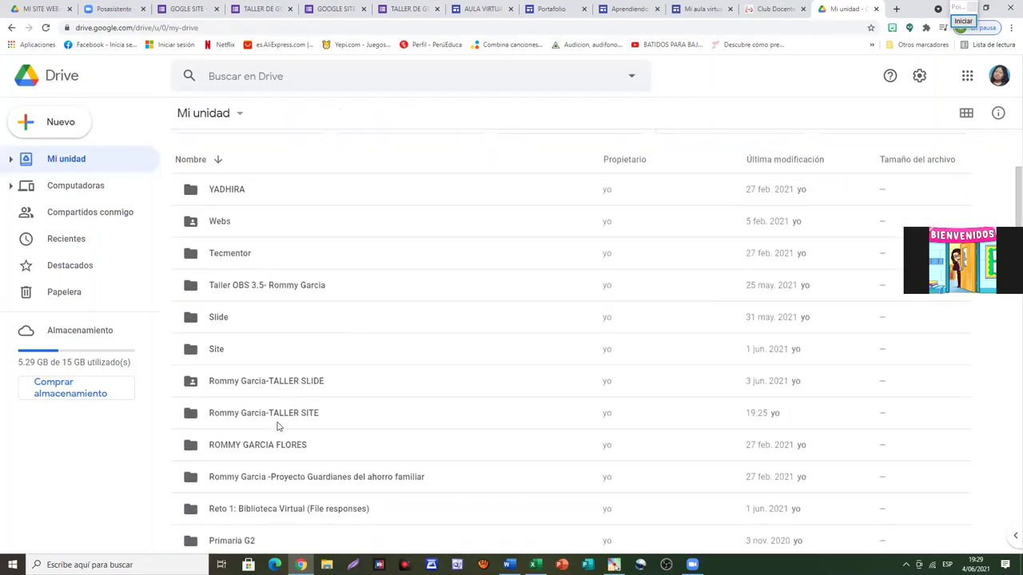
double_click(251, 413)
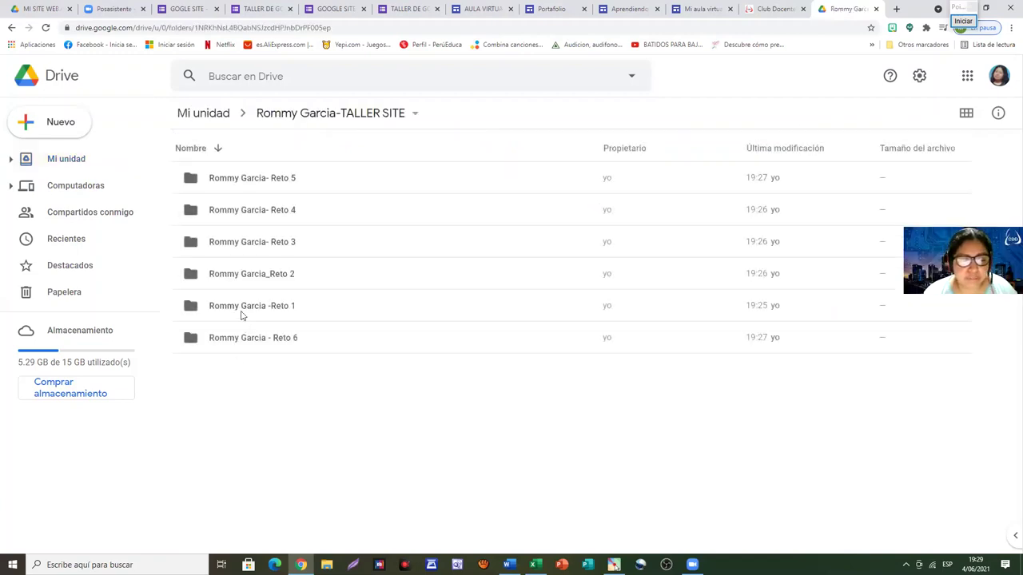
double_click(242, 313)
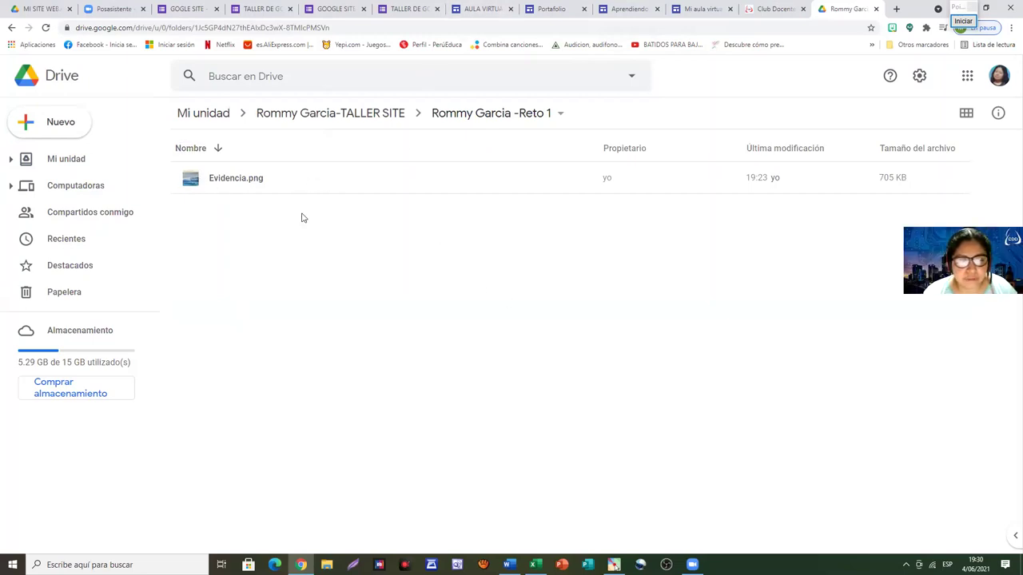
Return from "Reto 1" to Mi unidad and open the "TALLER SITE" folder again
click(203, 114)
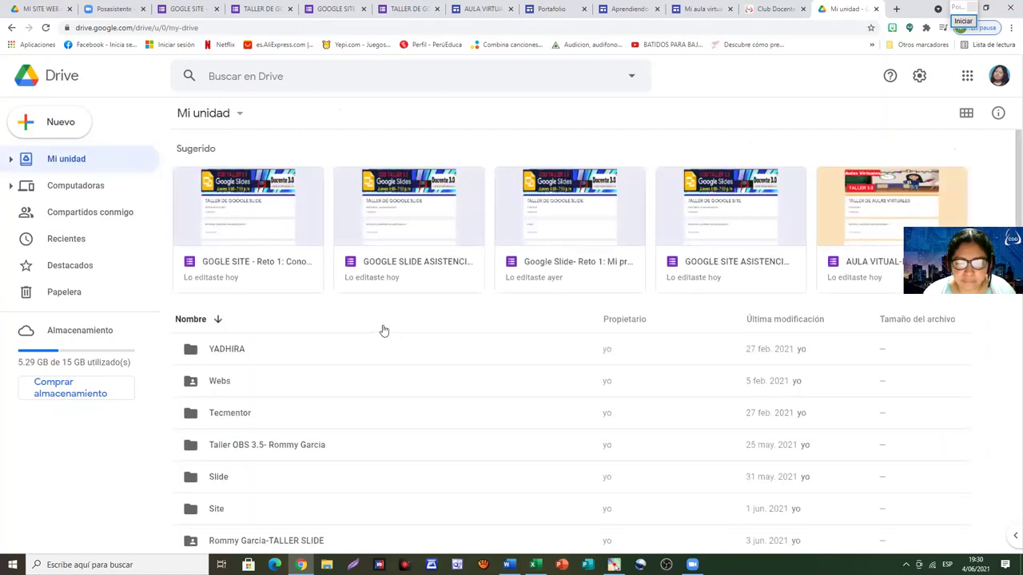
scroll(384, 330, down, 1)
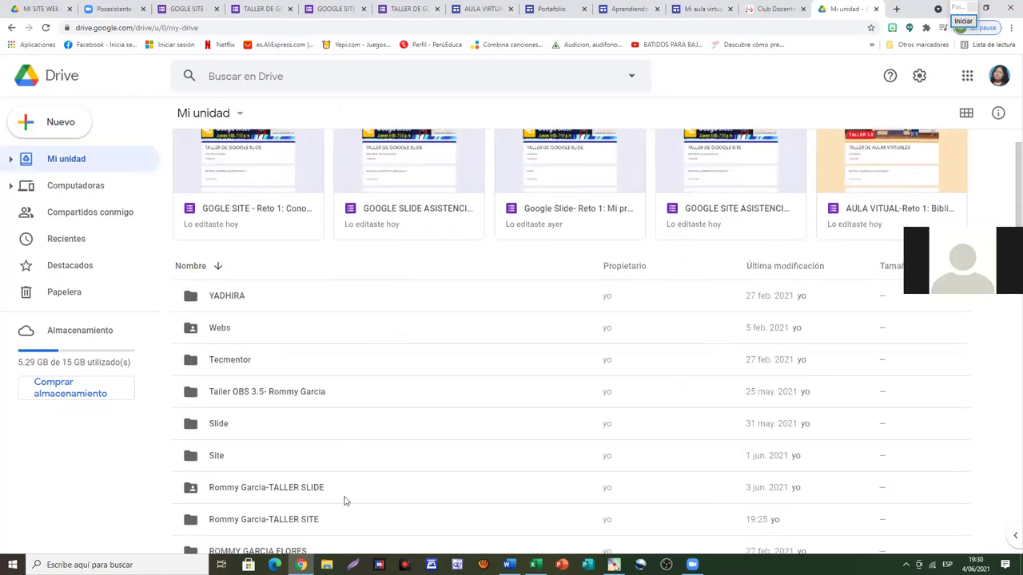
scroll(306, 453, down, 3)
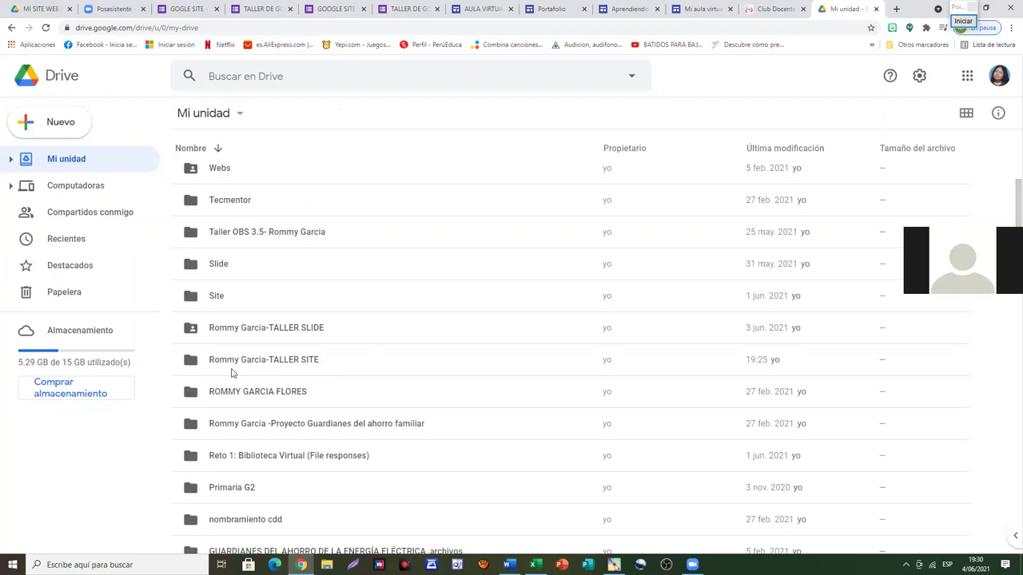
double_click(241, 364)
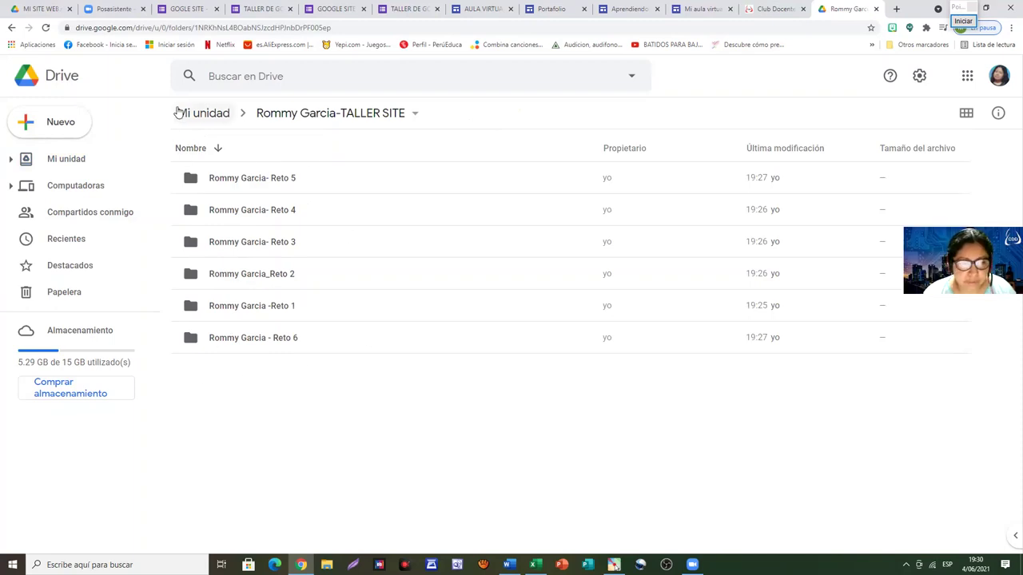
Share the "TALLER SITE" folder from Mi unidad by setting its link access to "Cualquier persona que tenga el vínculo"
click(203, 114)
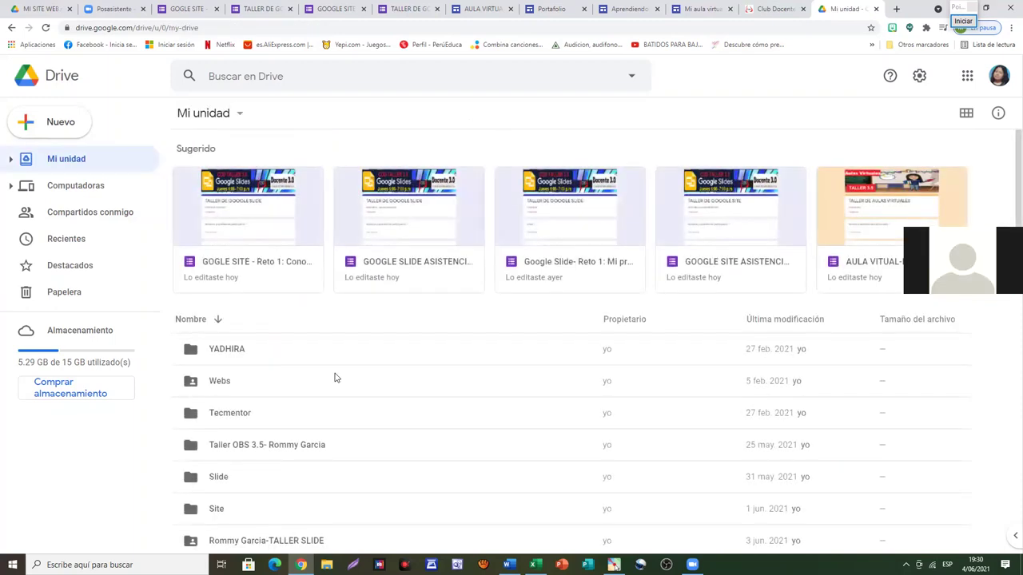
scroll(336, 378, down, 2)
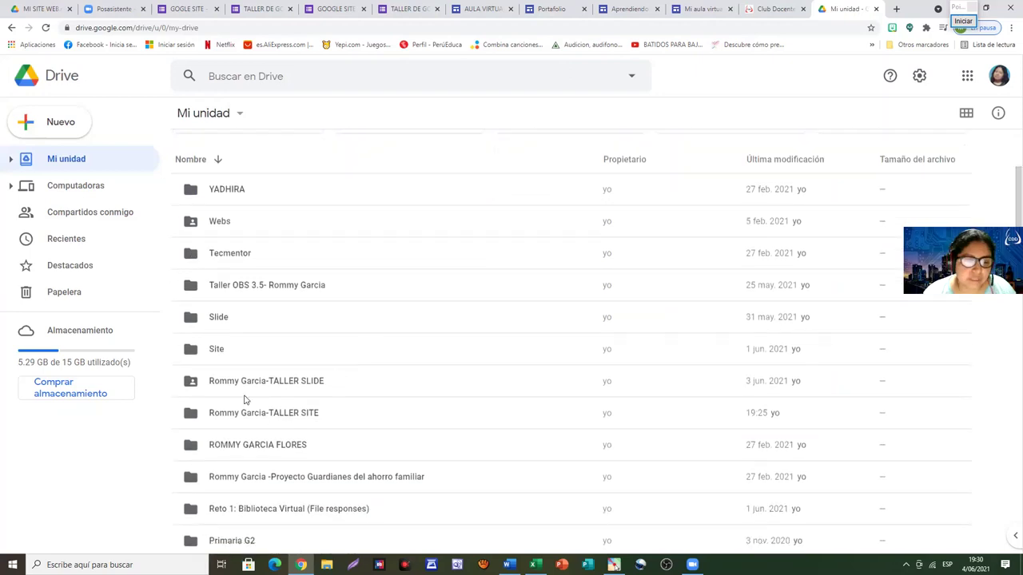
scroll(224, 376, down, 2)
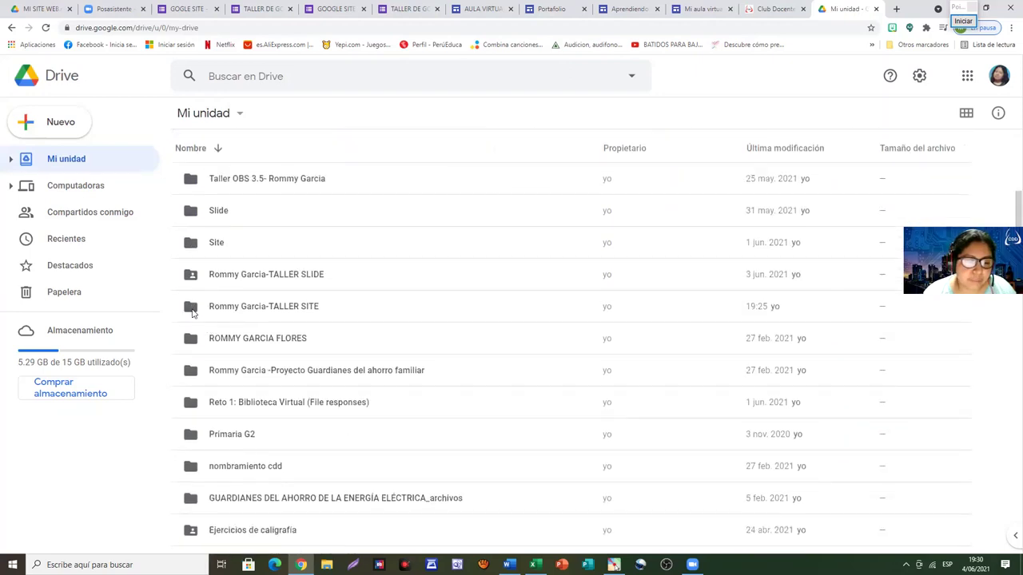
click(192, 312)
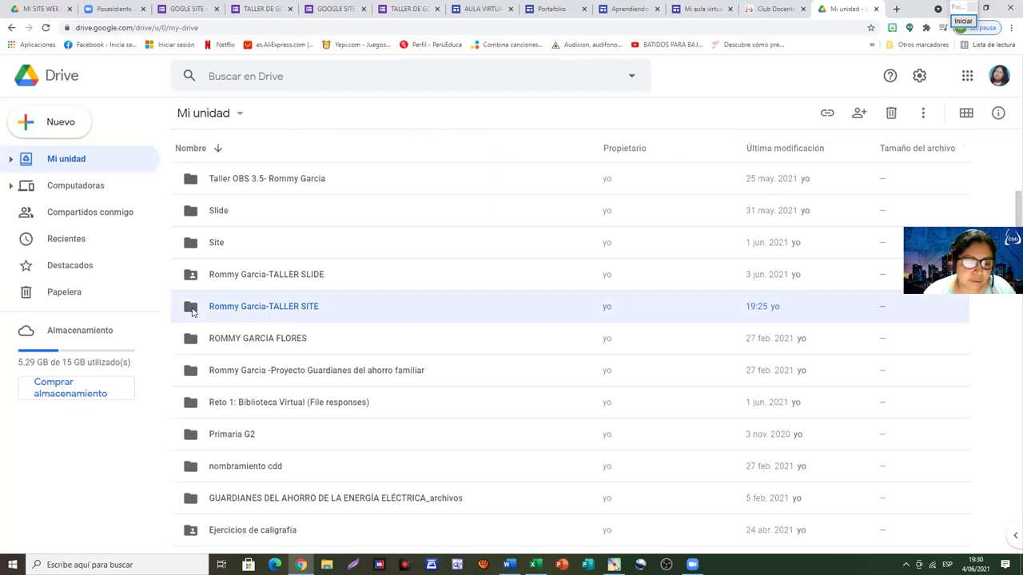
right_click(192, 311)
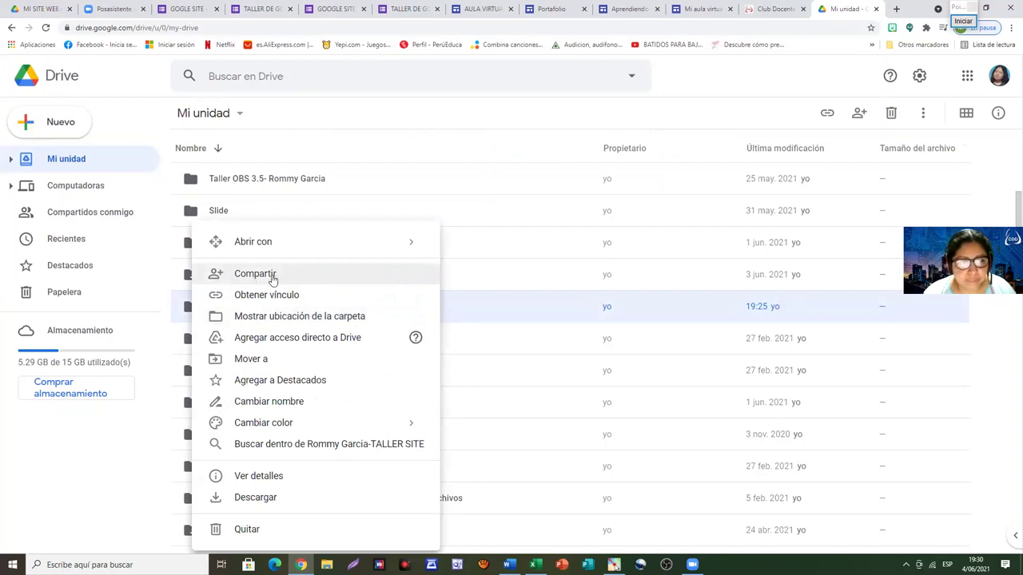
click(272, 275)
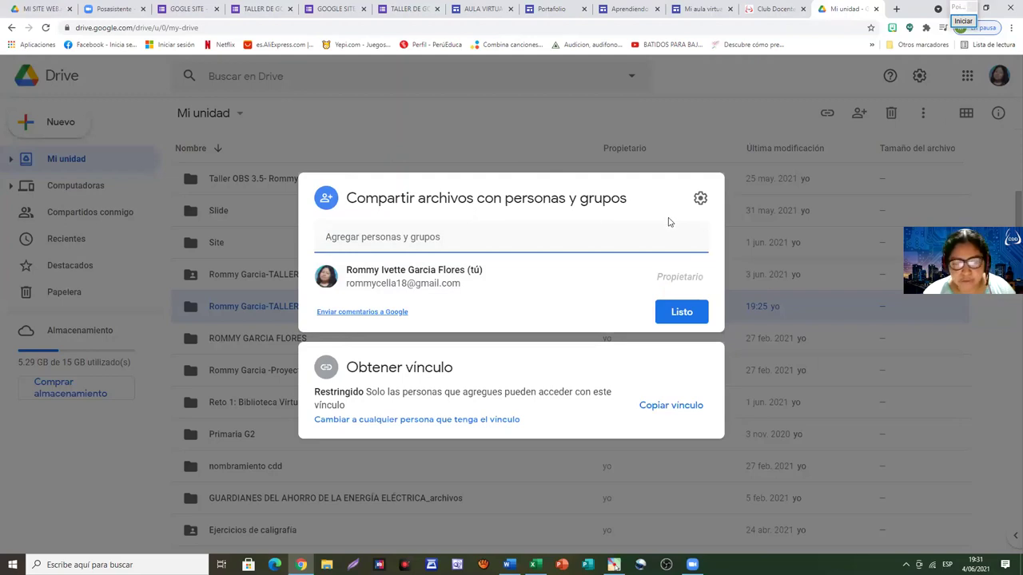
click(334, 370)
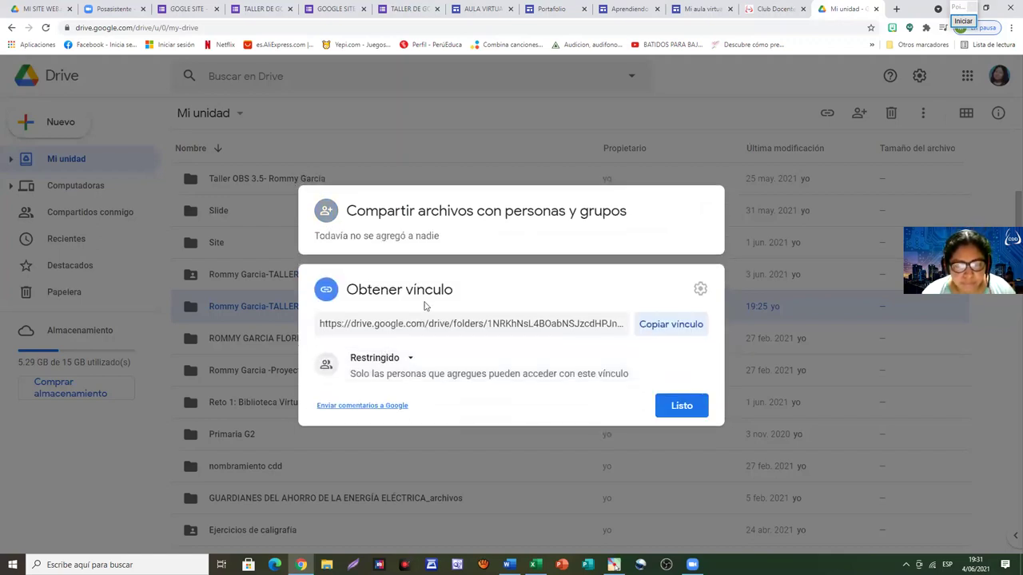
click(410, 358)
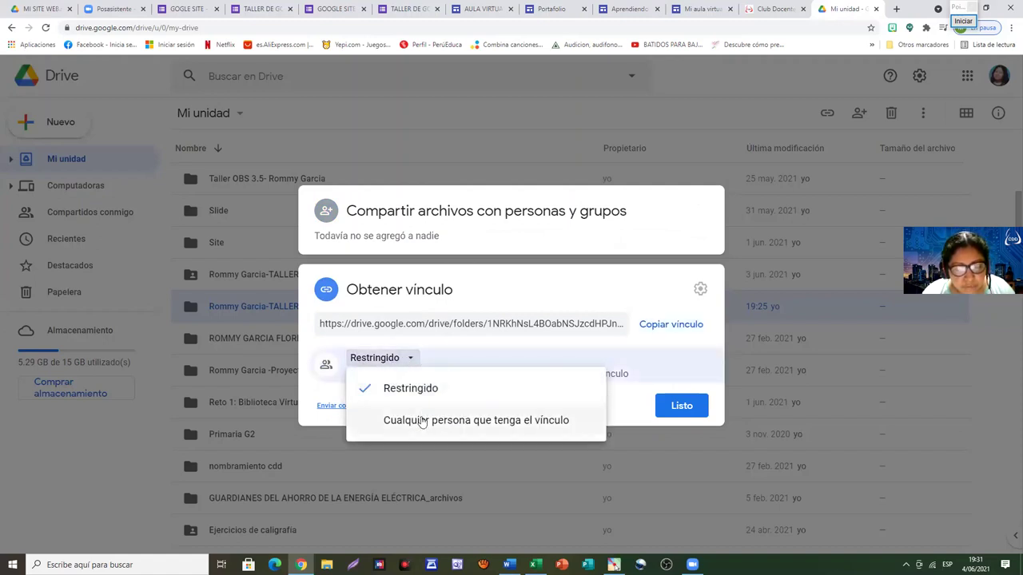
click(375, 424)
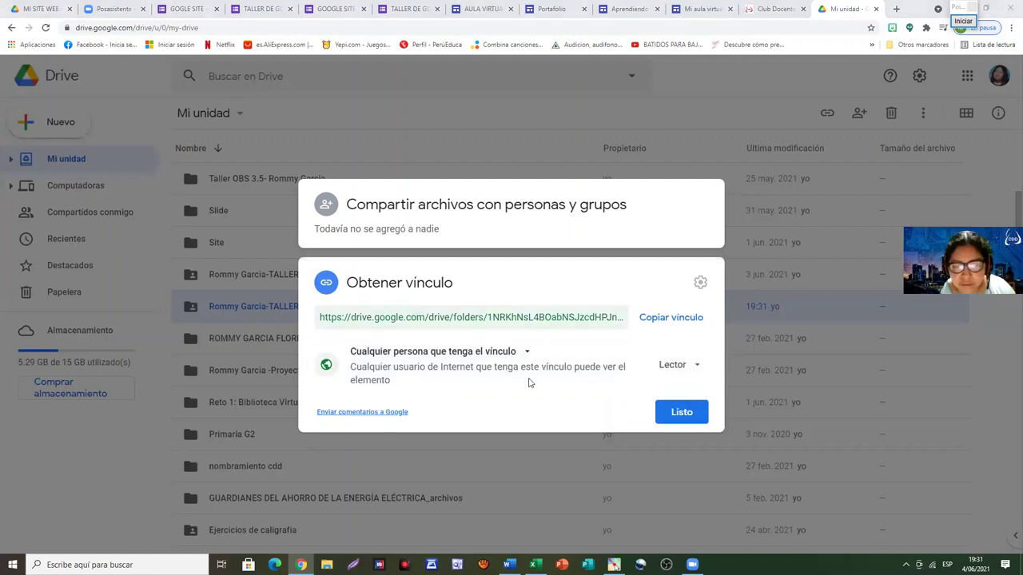
Check the available link roles, keep Lector, copy the "TALLER SITE" folder link and finish sharing
click(699, 367)
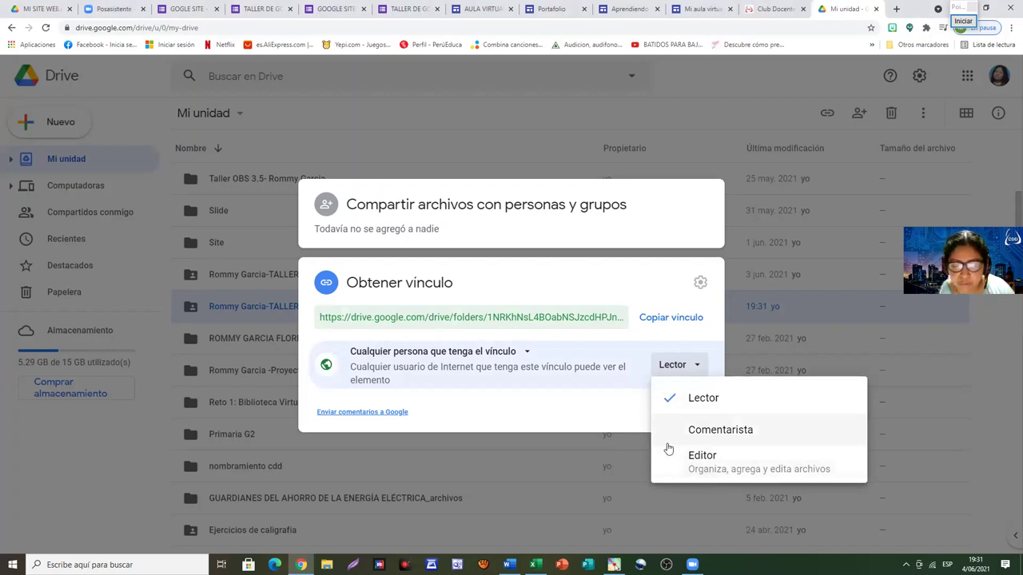
click(615, 407)
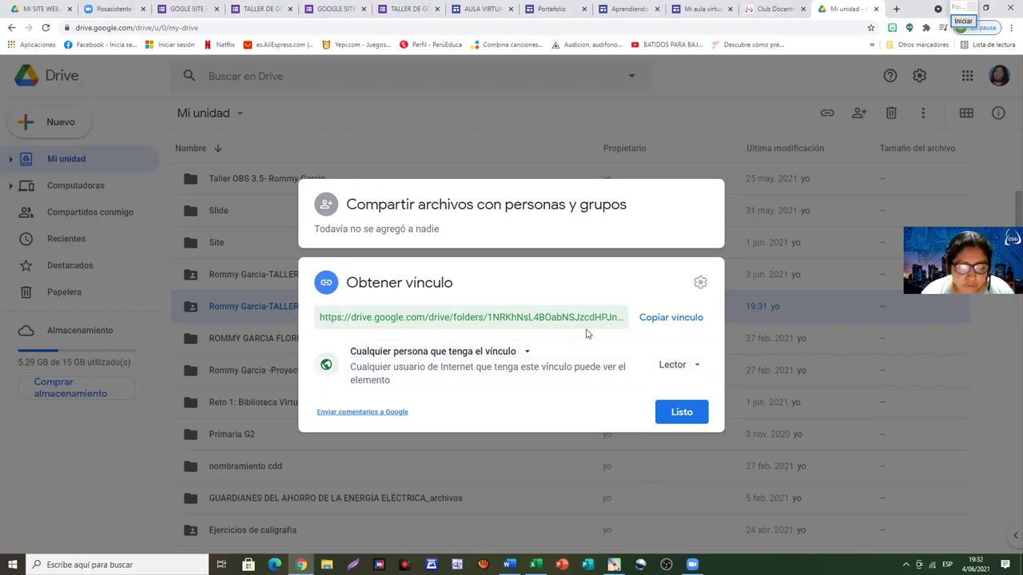
click(684, 320)
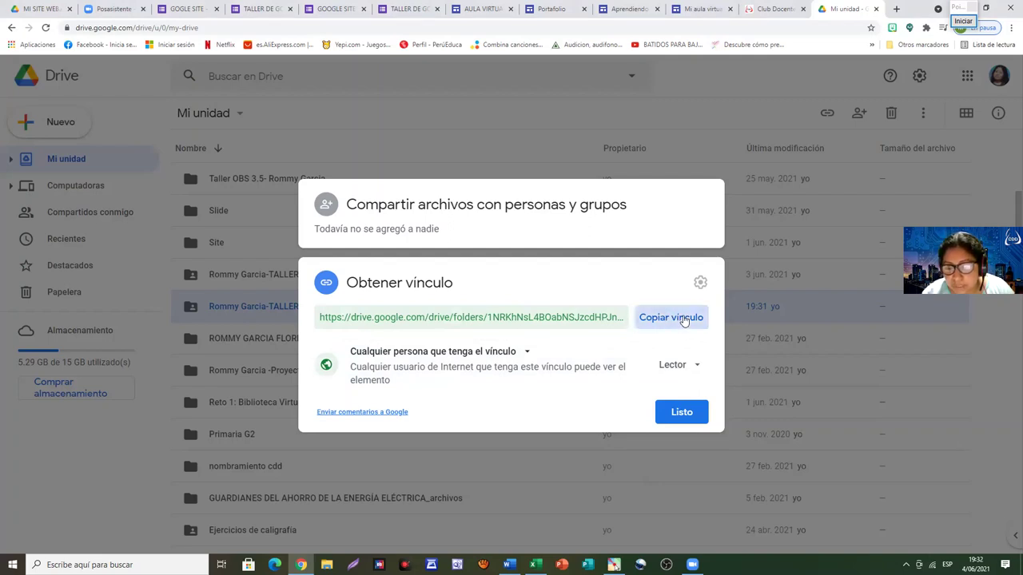
click(680, 415)
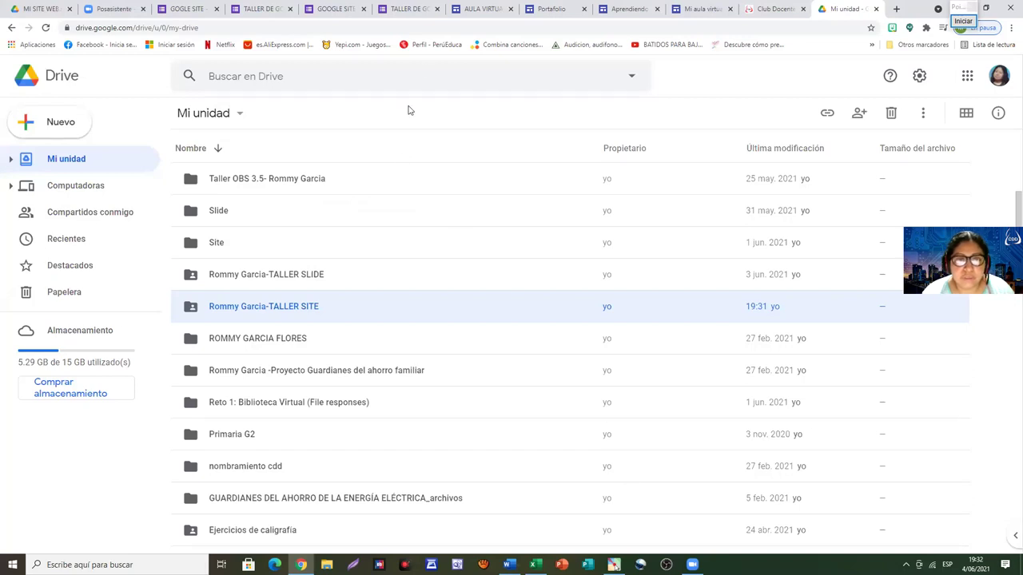
Open the "Reto 1" form for editing and change its heading to "TALLER DE GOOGLE SITE"
key(ctrl+4)
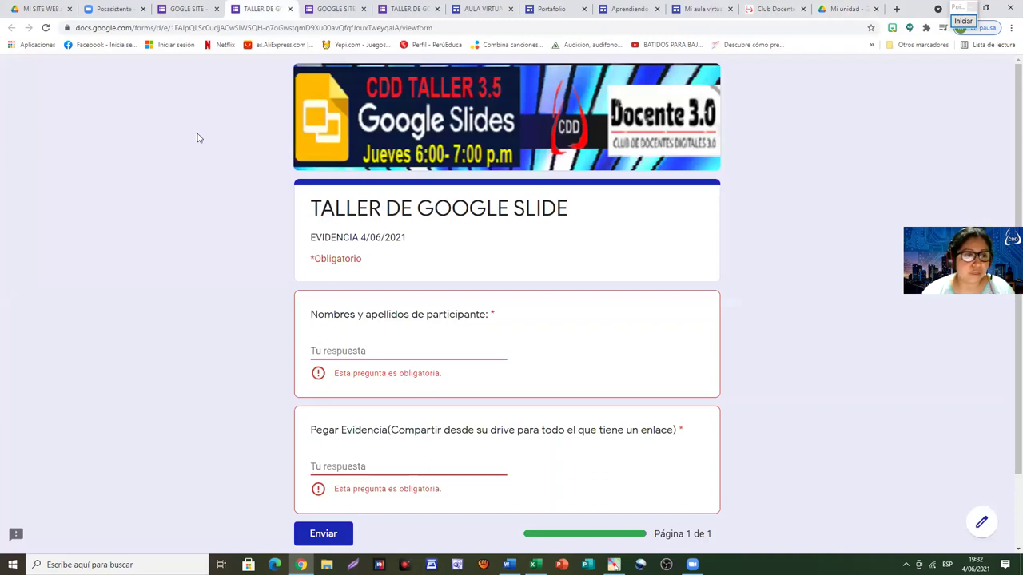
key(ctrl+3)
key(ctrl+4)
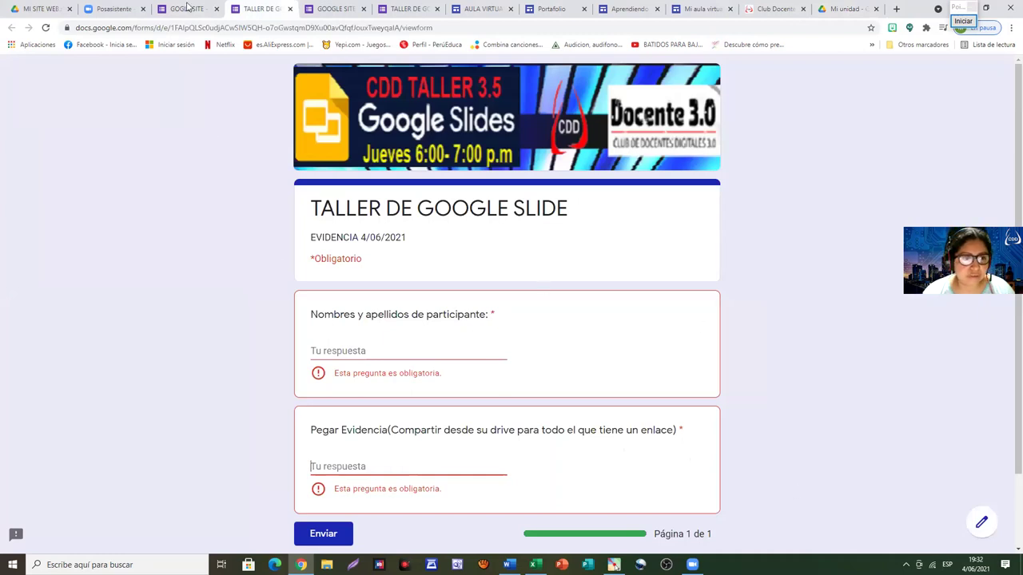
click(189, 8)
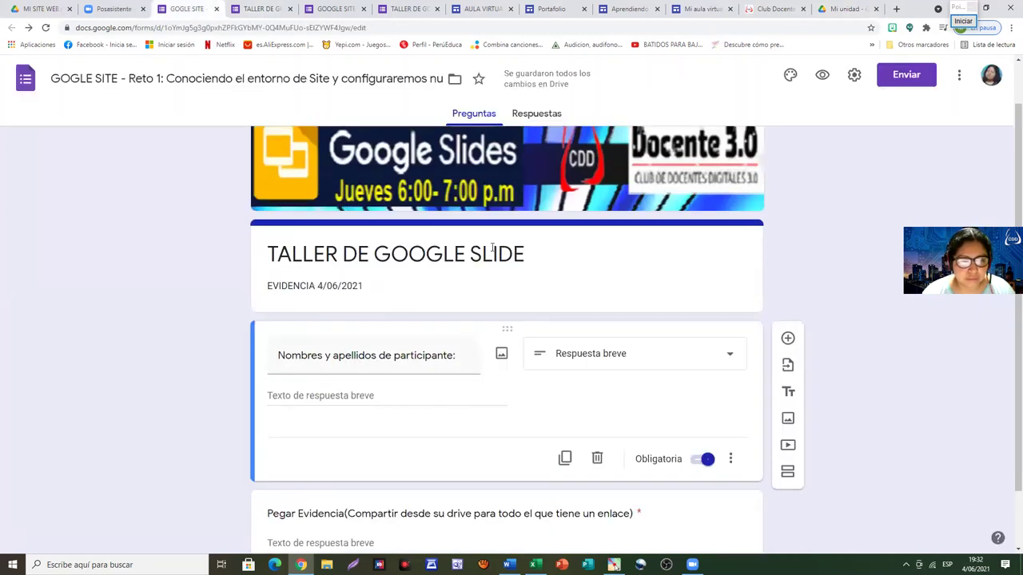
scroll(381, 423, down, 1)
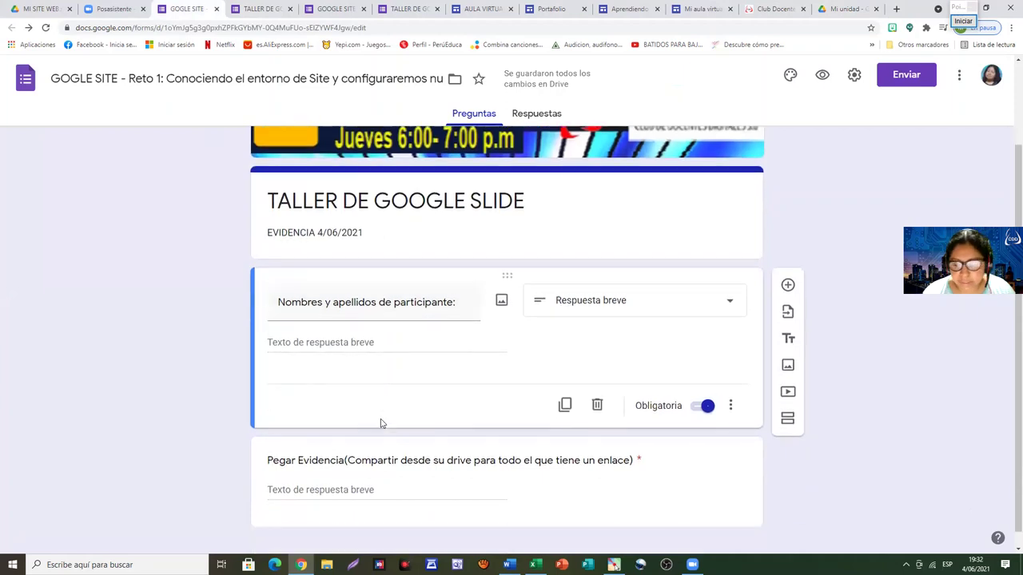
triple_click(445, 200)
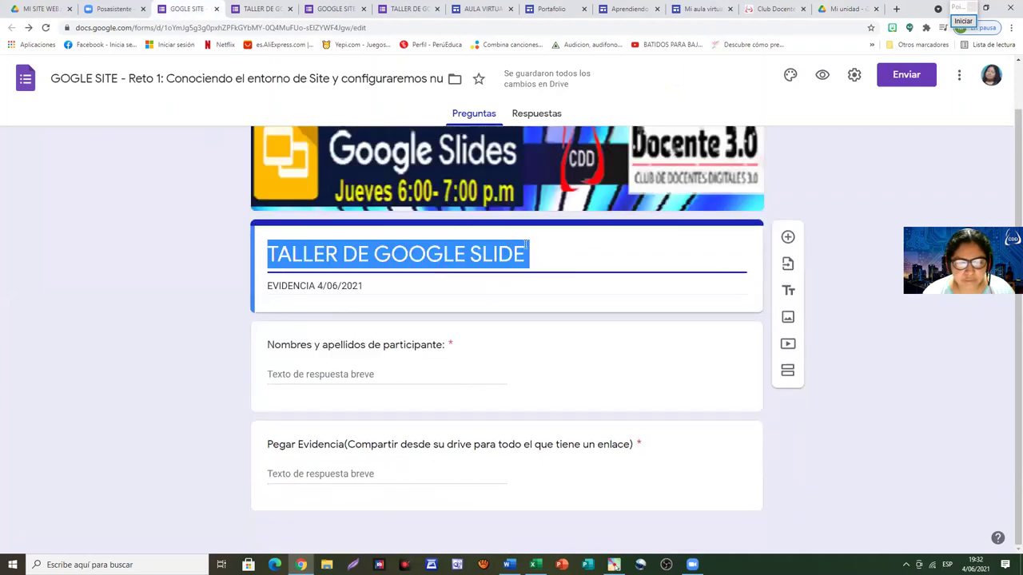
drag(526, 248, 471, 254)
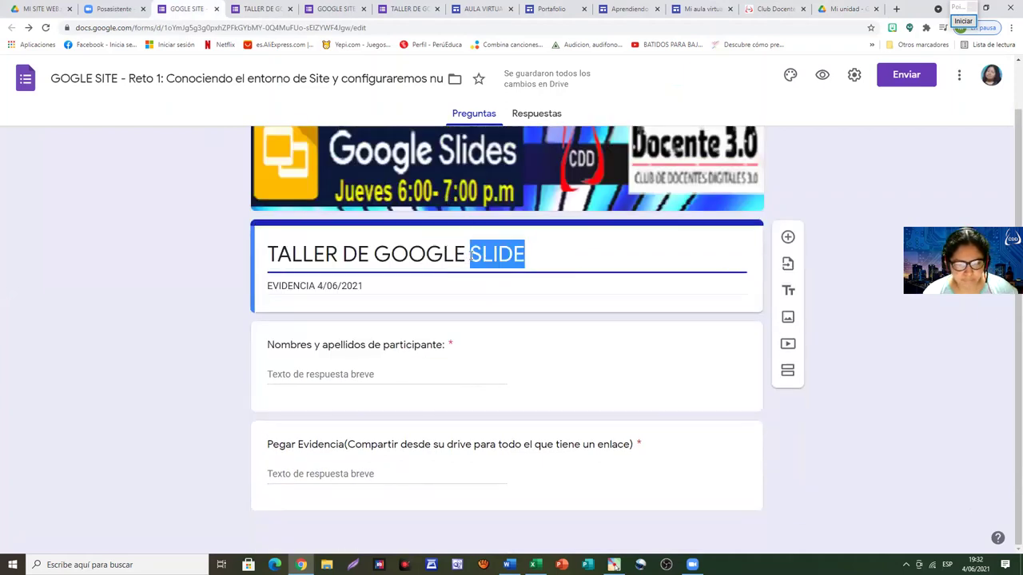
text(Sit)
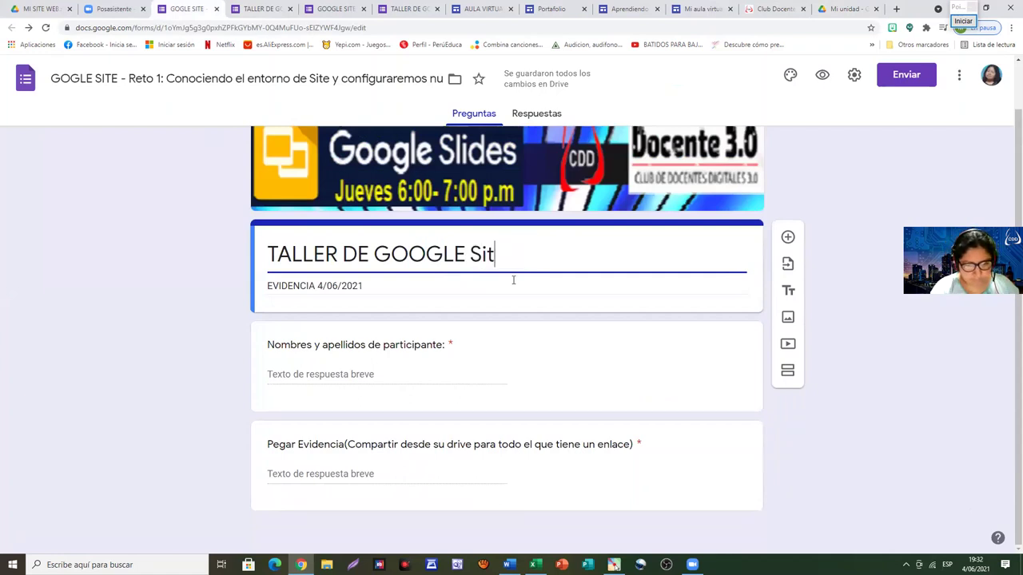
key(BackSpace)
text(ITE)
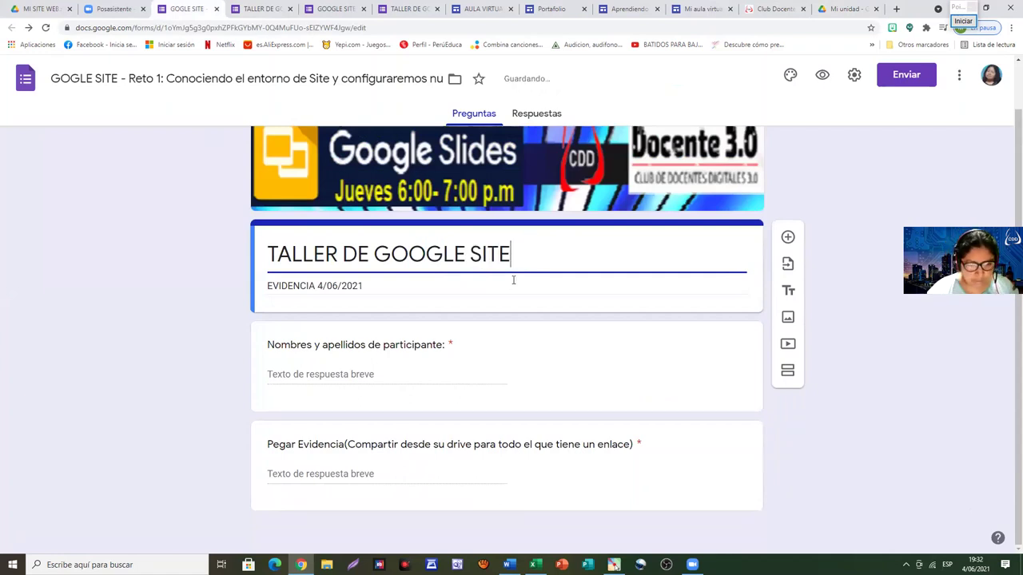
drag(371, 281, 266, 287)
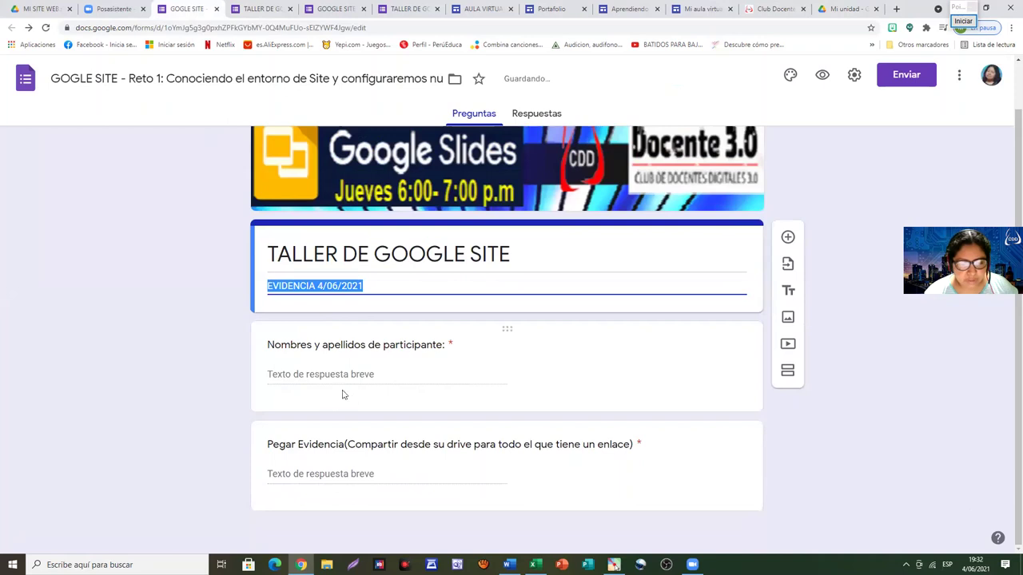
click(302, 374)
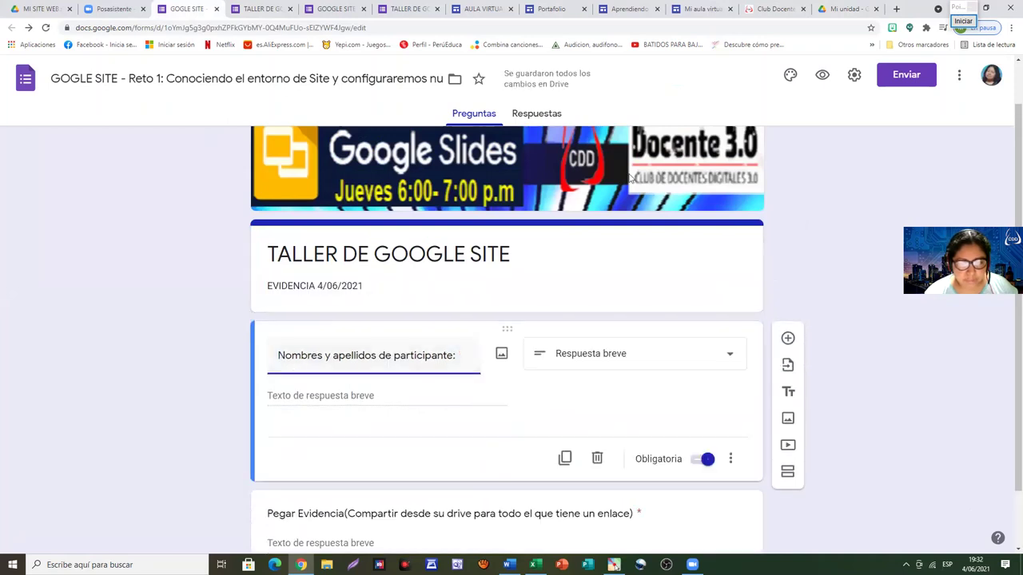
Preview the form and paste the copied Drive folder link as the answer to "Pegar Evidencia"
click(823, 76)
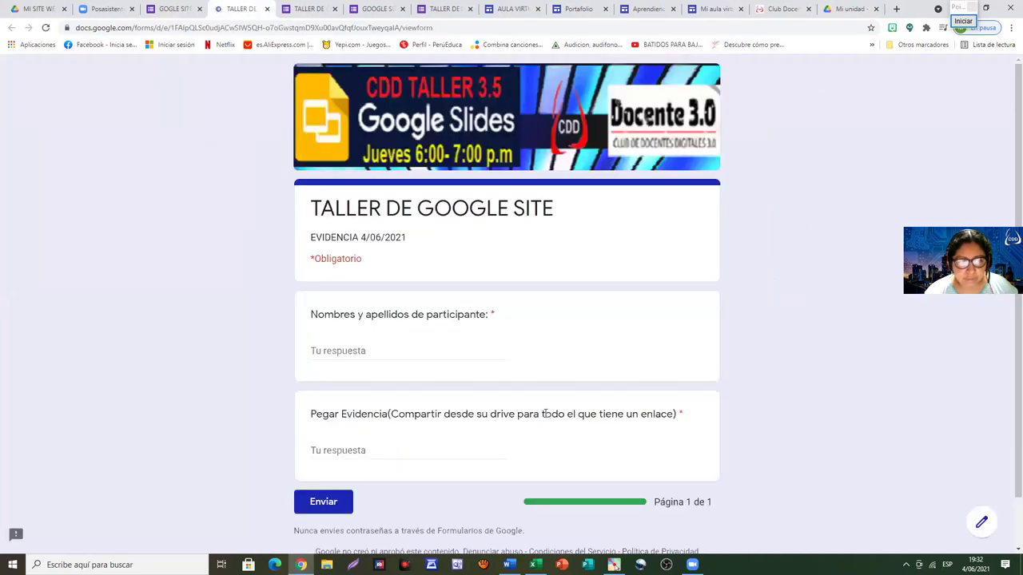
click(333, 348)
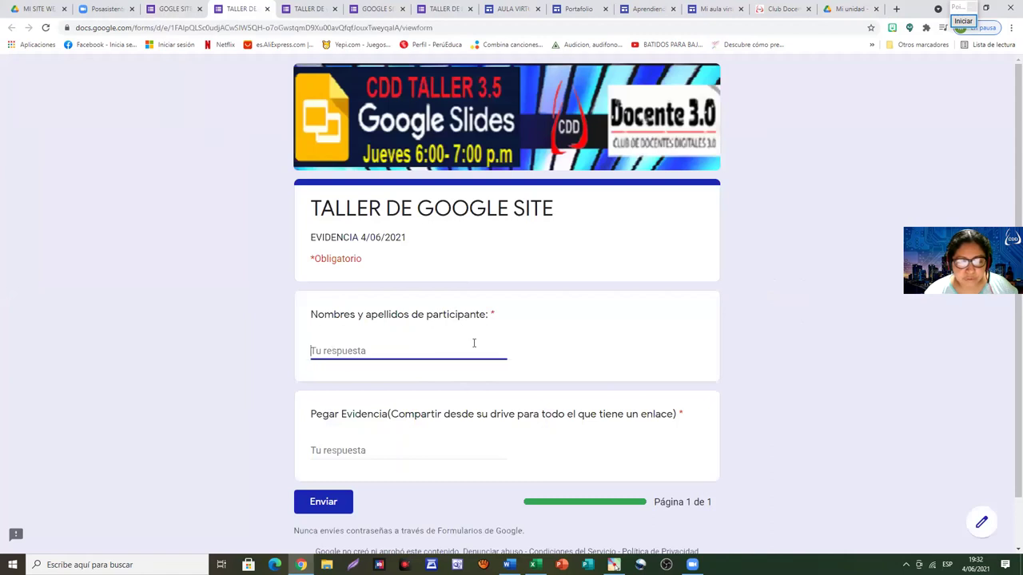
right_click(352, 448)
click(336, 465)
right_click(337, 469)
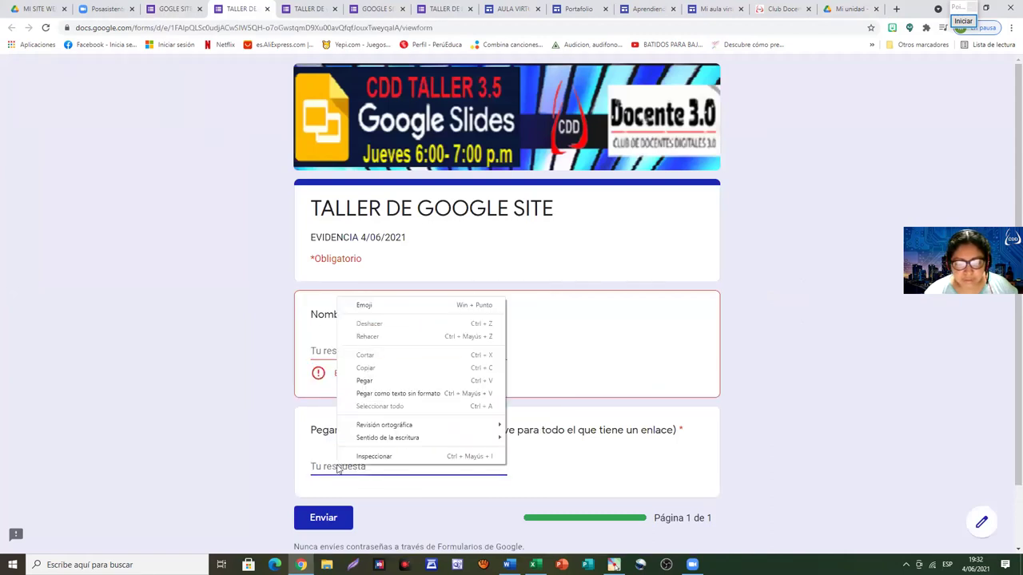
click(385, 385)
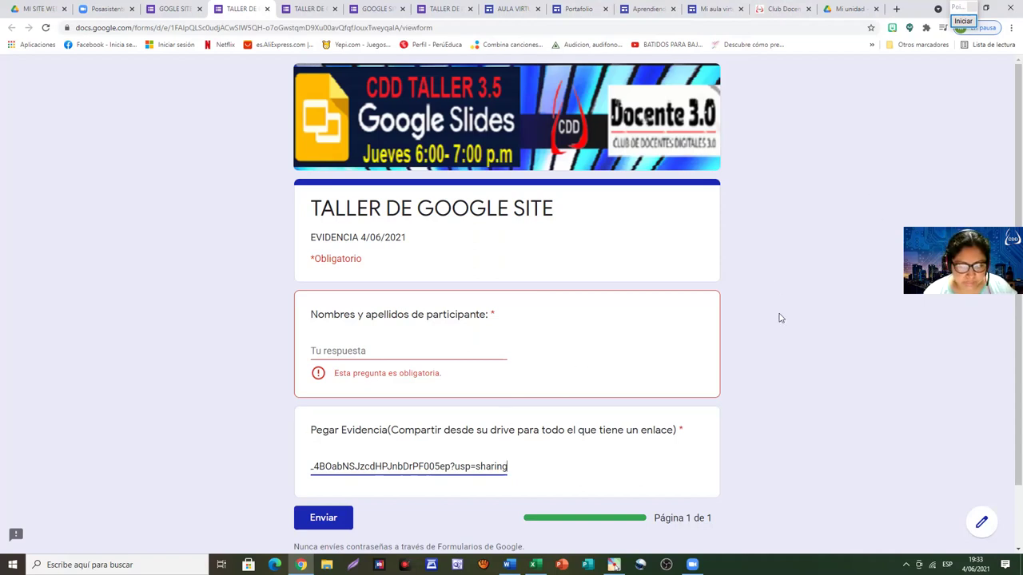
scroll(809, 334, down, 1)
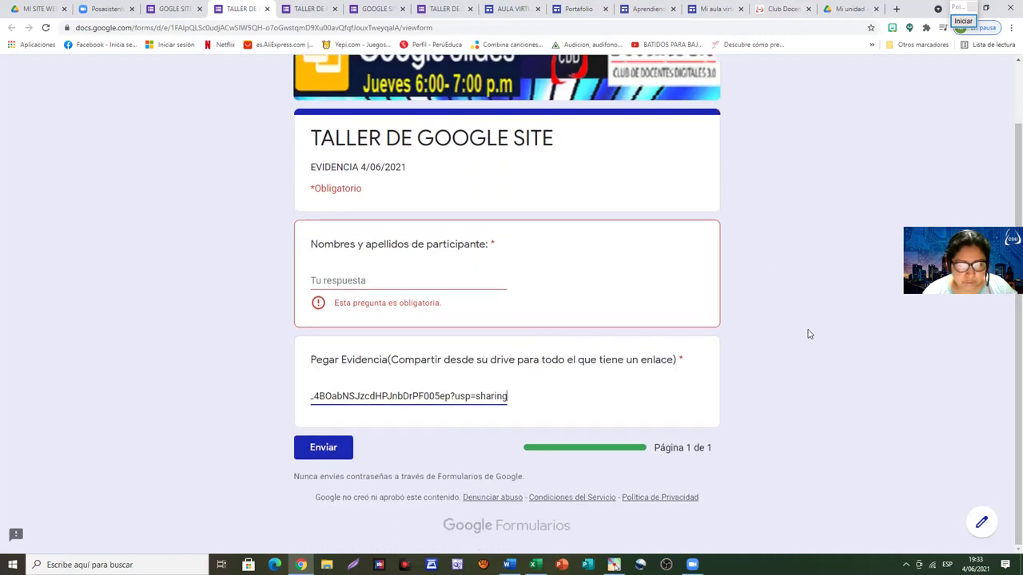
scroll(809, 334, up, 1)
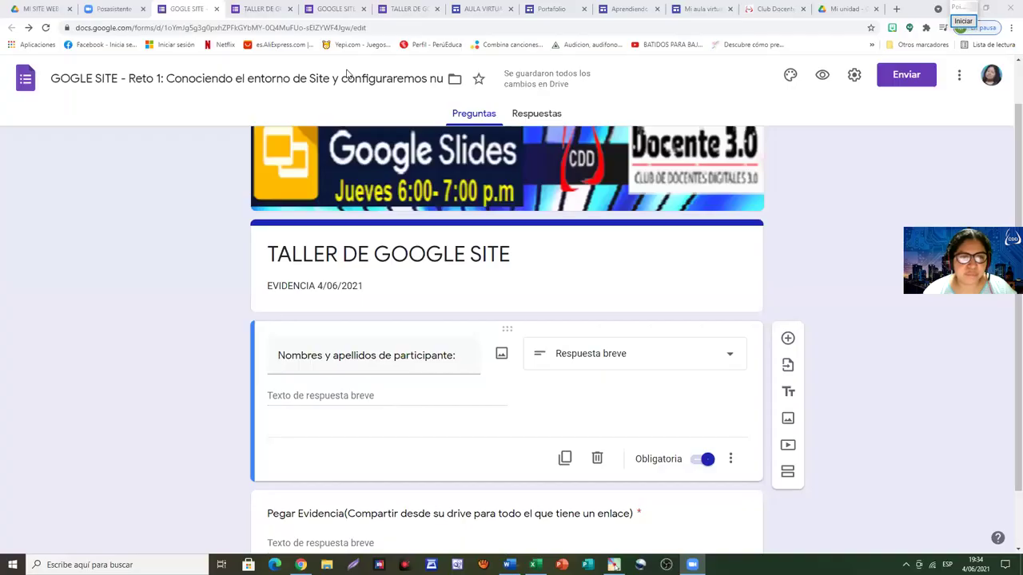
Examine the "AULA VIRTUAL" site's main page from the header to its empty content blocks, and switch to the "Portafolio" site
click(484, 9)
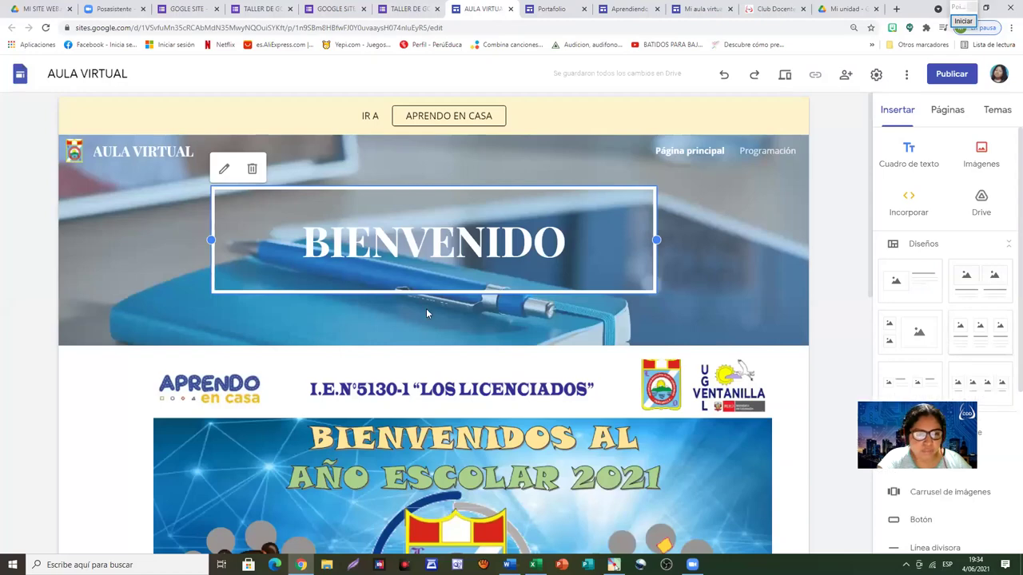
mouse_move(426, 308)
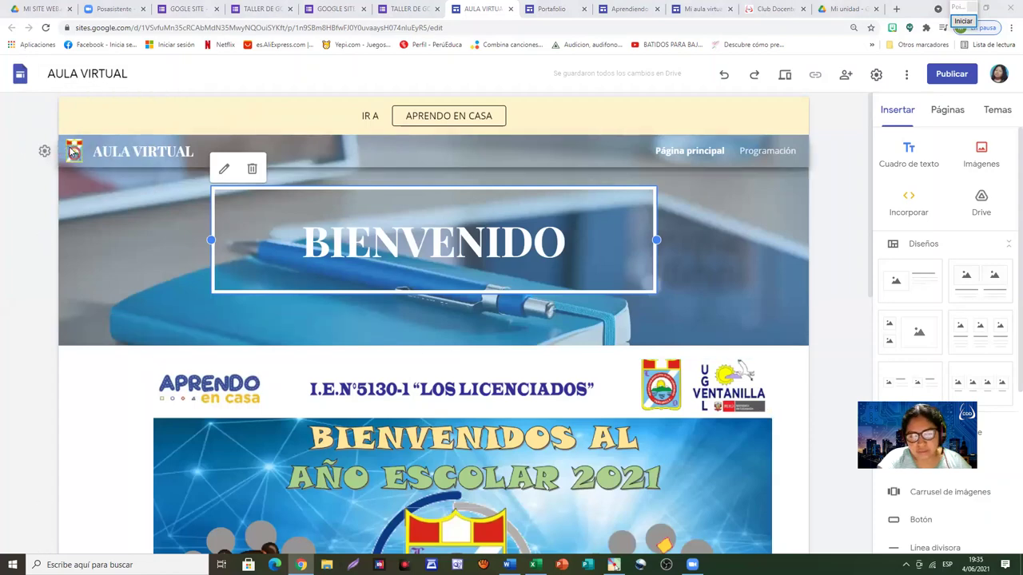
scroll(657, 436, down, 2)
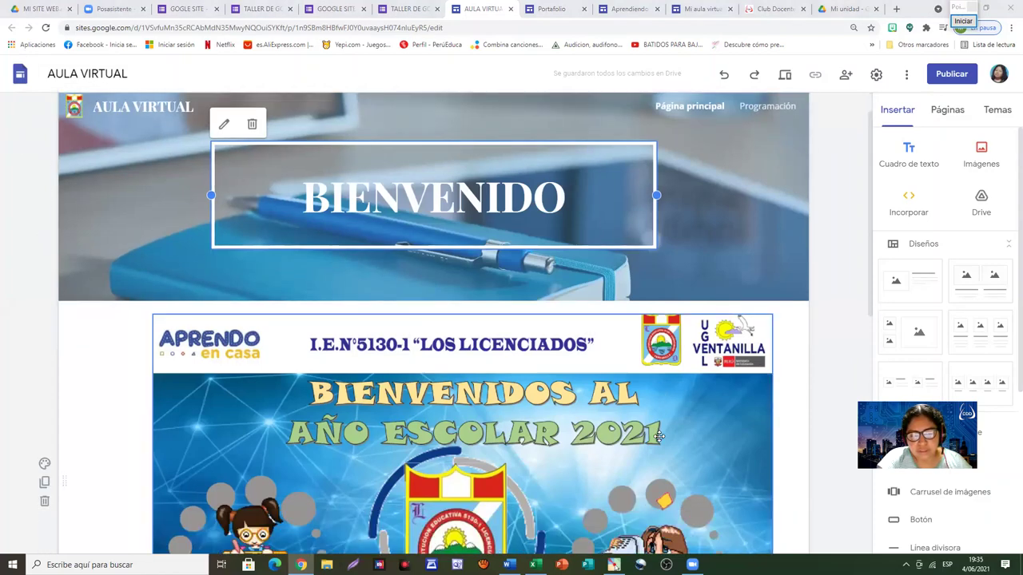
scroll(657, 436, down, 2)
scroll(560, 320, up, 1)
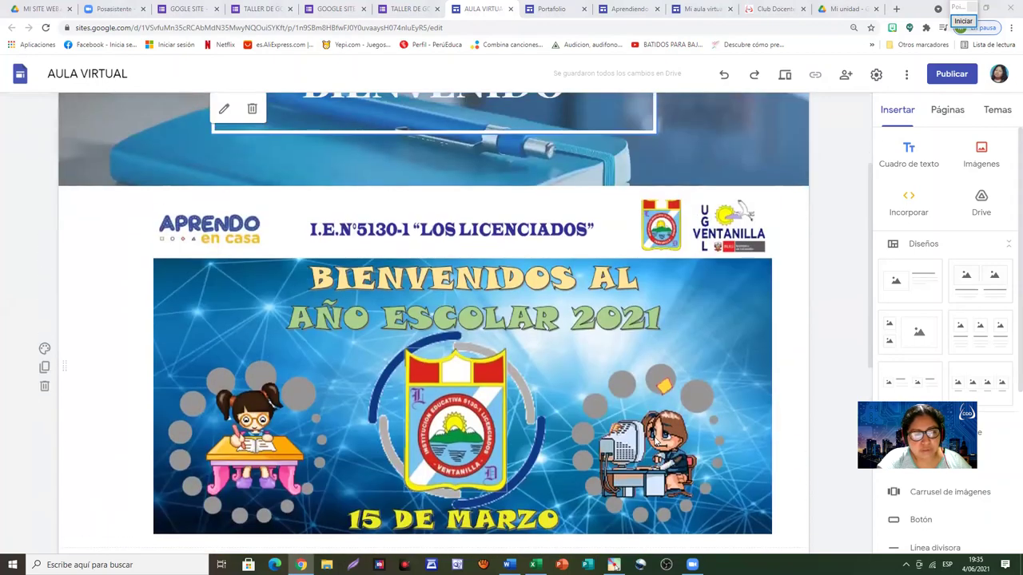
scroll(403, 170, down, 2)
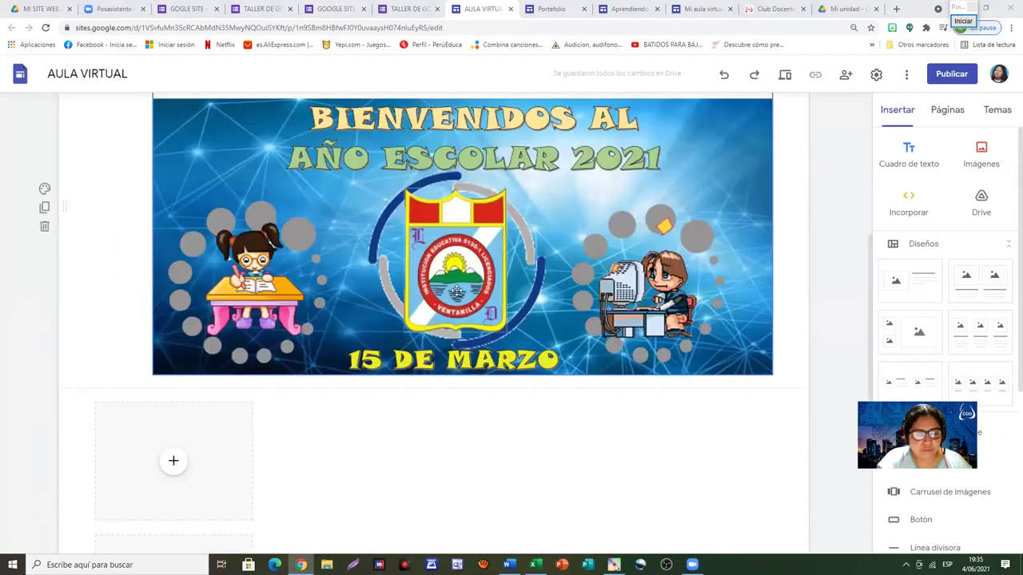
scroll(623, 366, down, 1)
scroll(622, 366, down, 2)
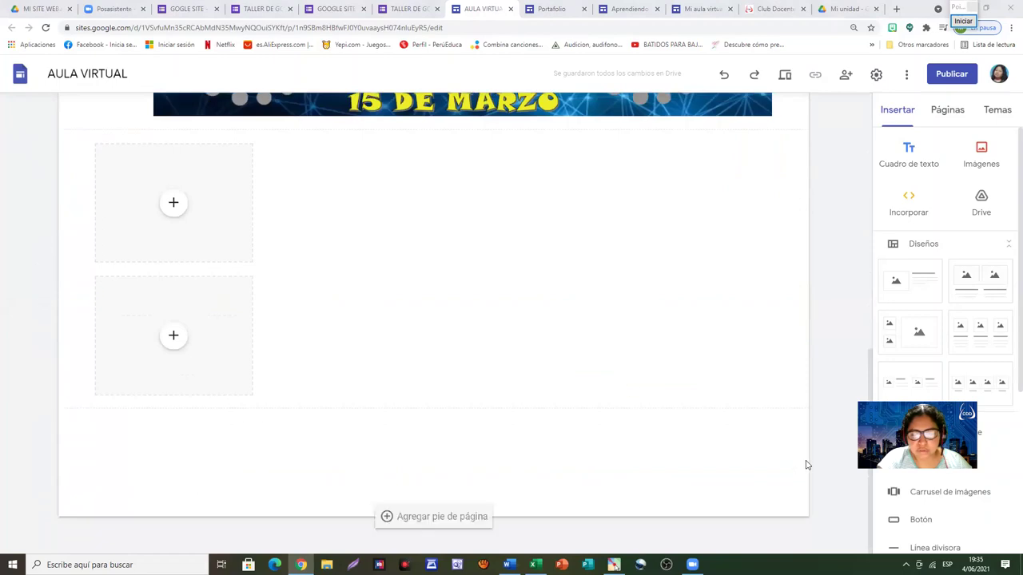
scroll(804, 459, up, 3)
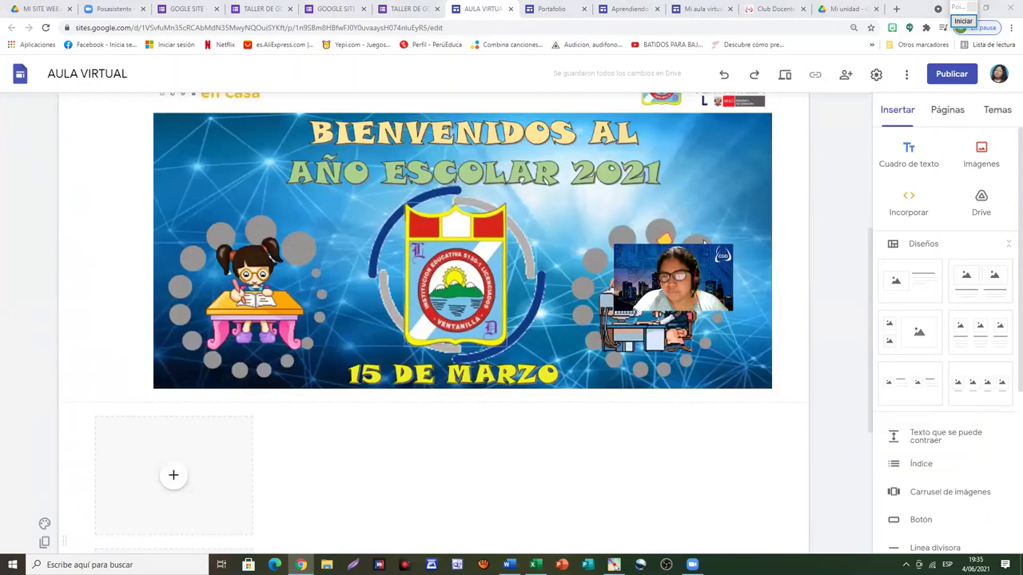
scroll(723, 168, up, 3)
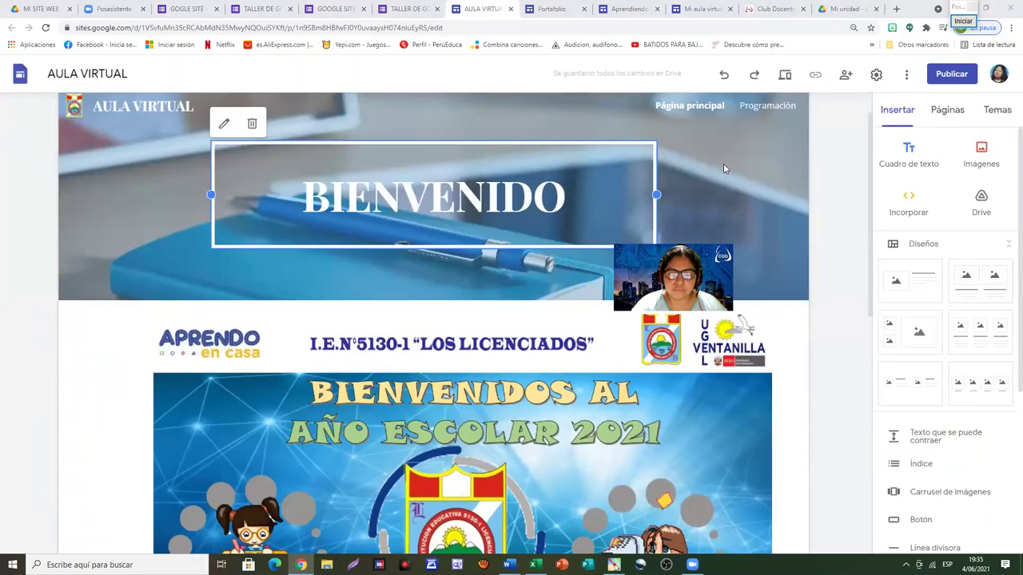
click(553, 10)
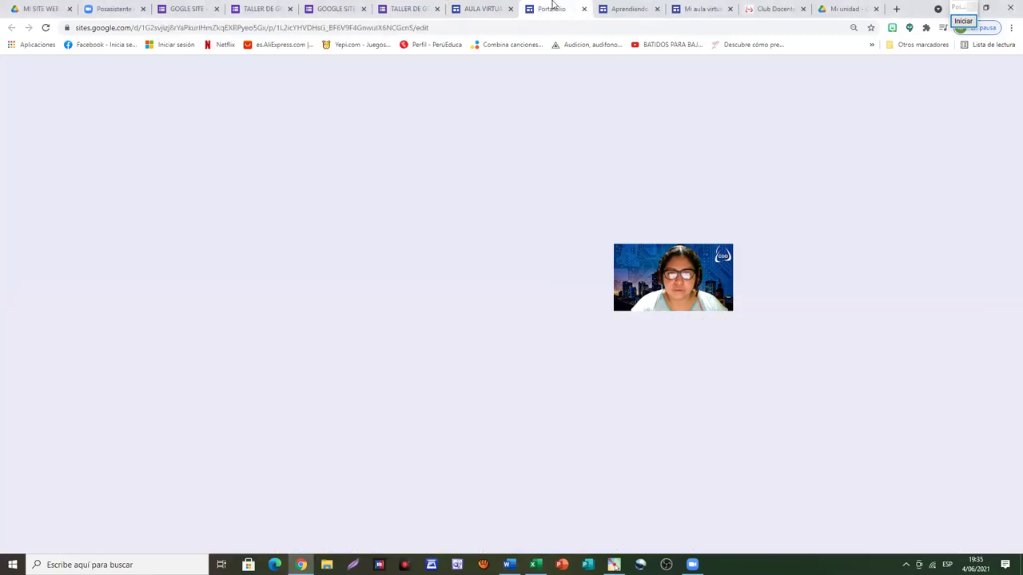
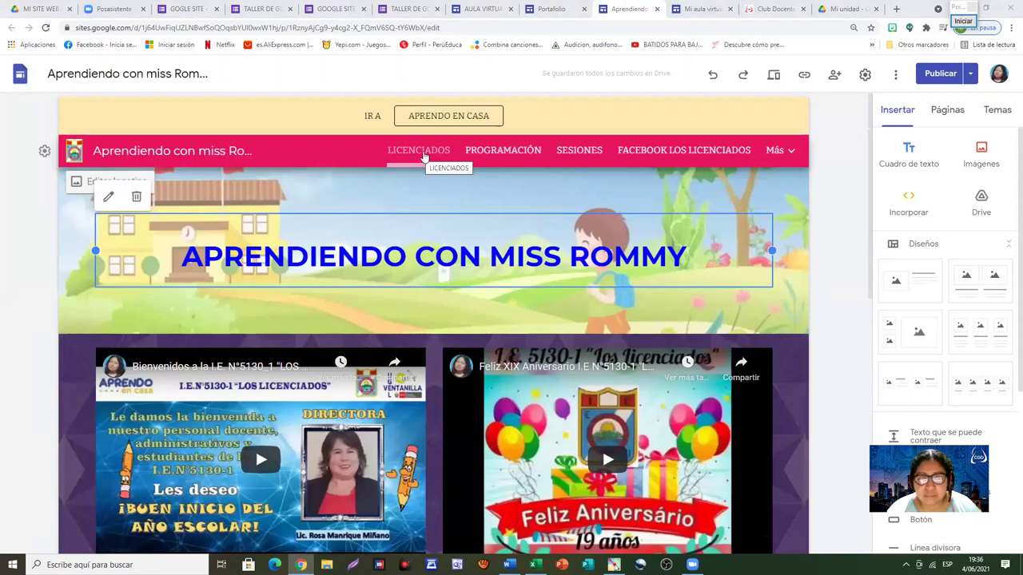
Open the "PROGRAMACIÓN" page of the "Aprendiendo" site and examine its embedded weekly schedule documents
click(499, 152)
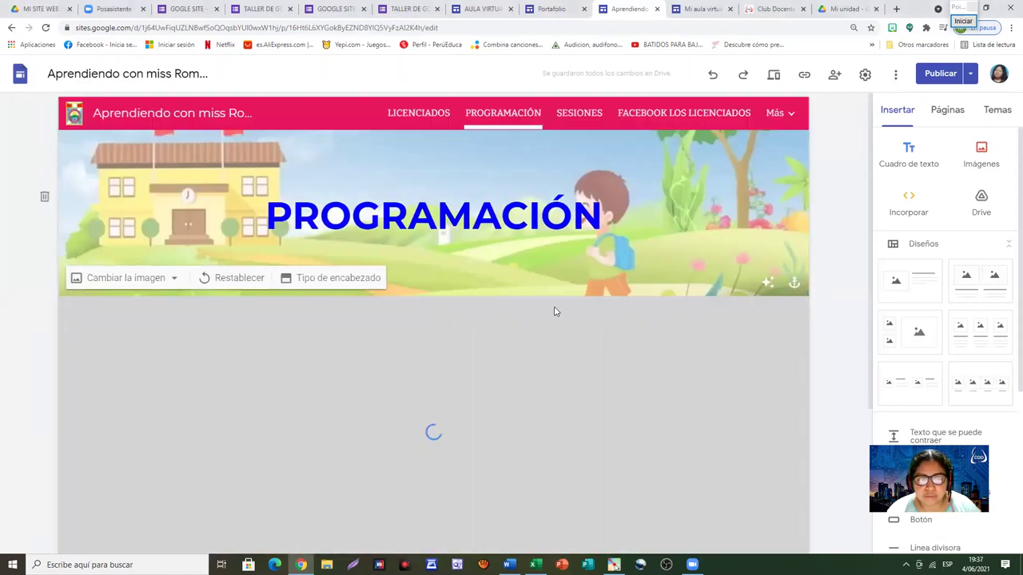
scroll(554, 311, down, 5)
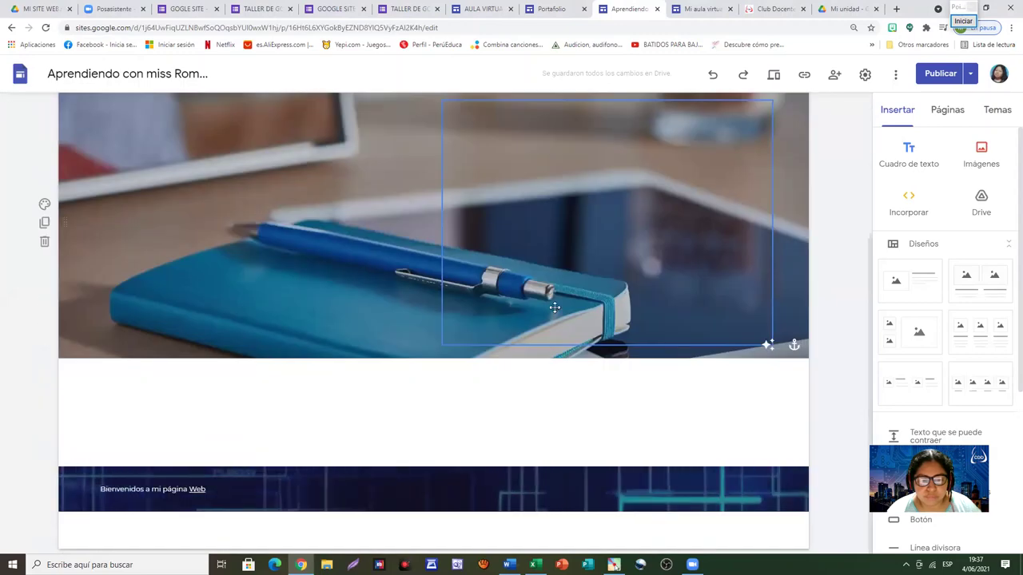
scroll(553, 311, up, 3)
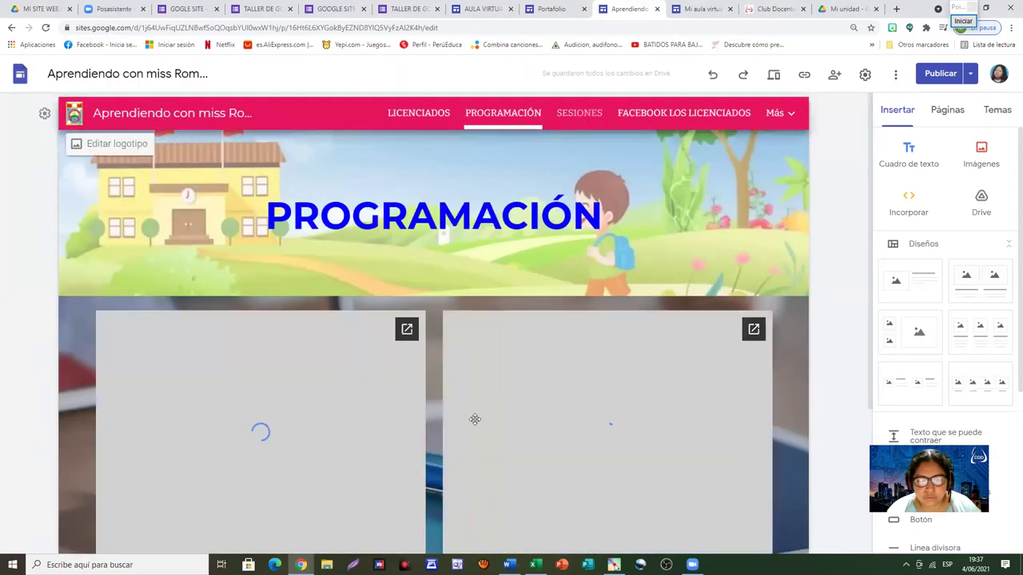
scroll(576, 387, down, 2)
scroll(576, 388, down, 1)
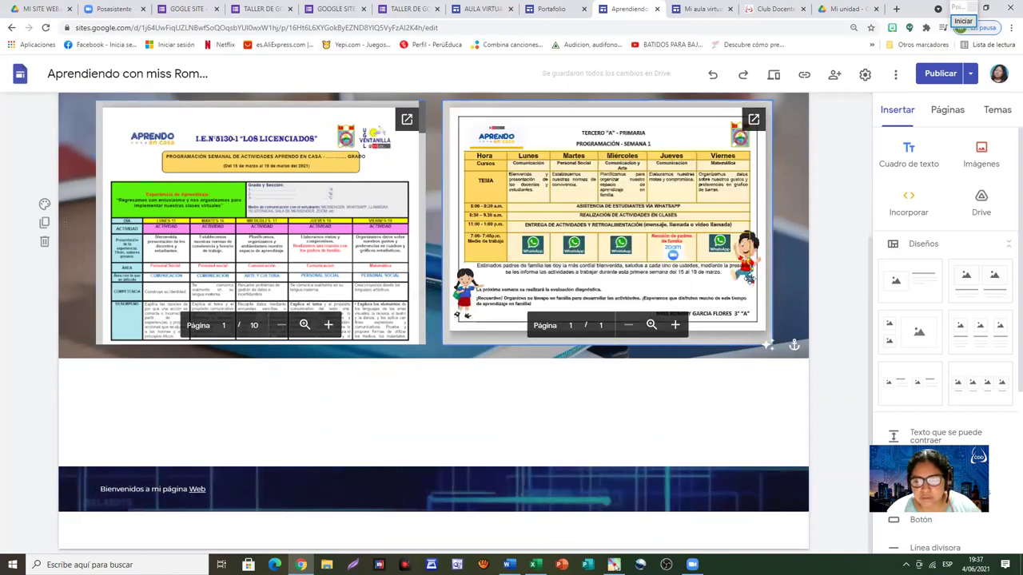
scroll(708, 240, up, 3)
scroll(751, 302, up, 1)
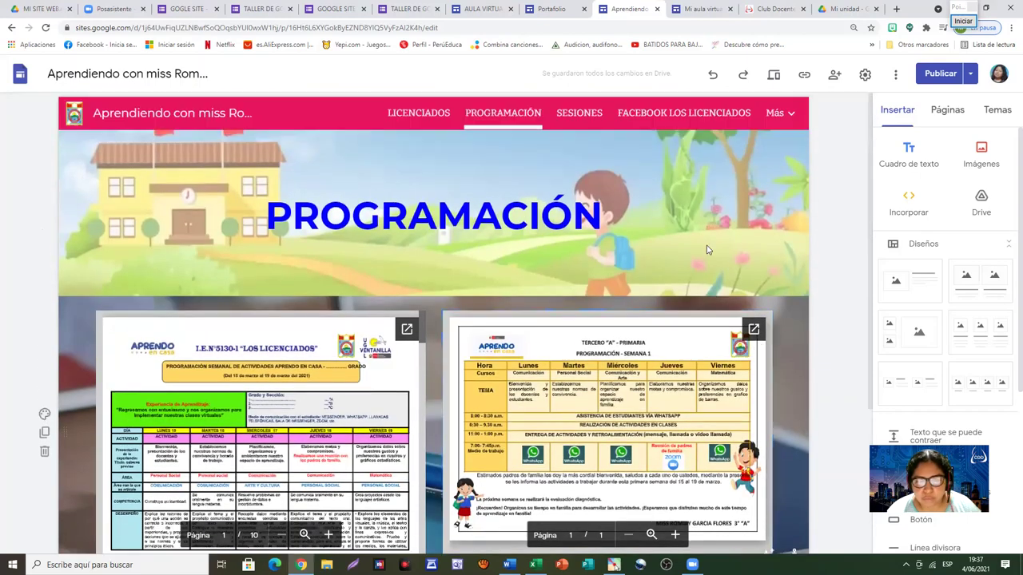
Open the "SESIONES" page of the same site and look through its embedded lesson videos
click(584, 115)
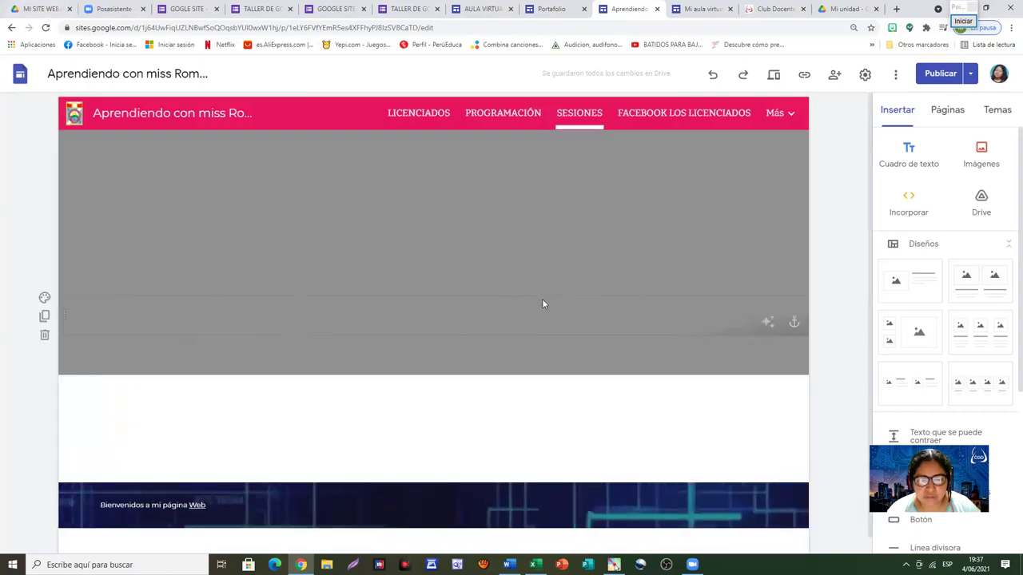
scroll(537, 297, down, 3)
scroll(536, 298, down, 5)
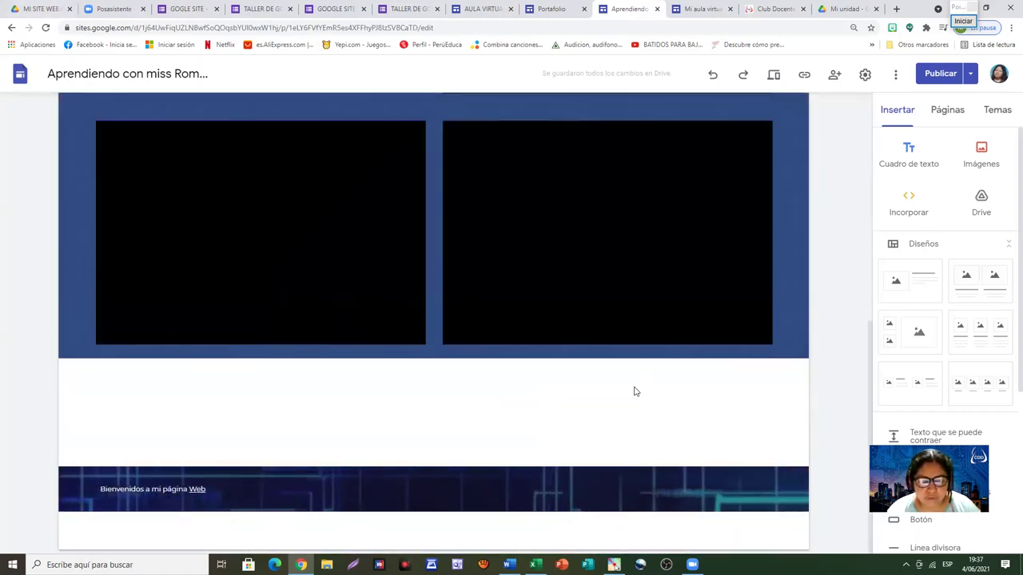
scroll(625, 334, up, 1)
scroll(654, 341, up, 5)
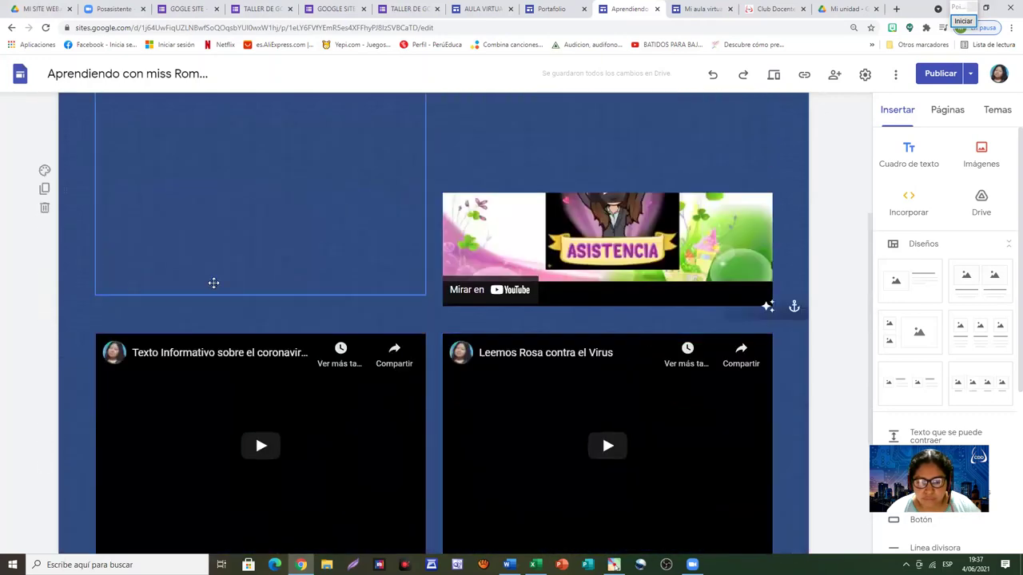
scroll(715, 366, up, 1)
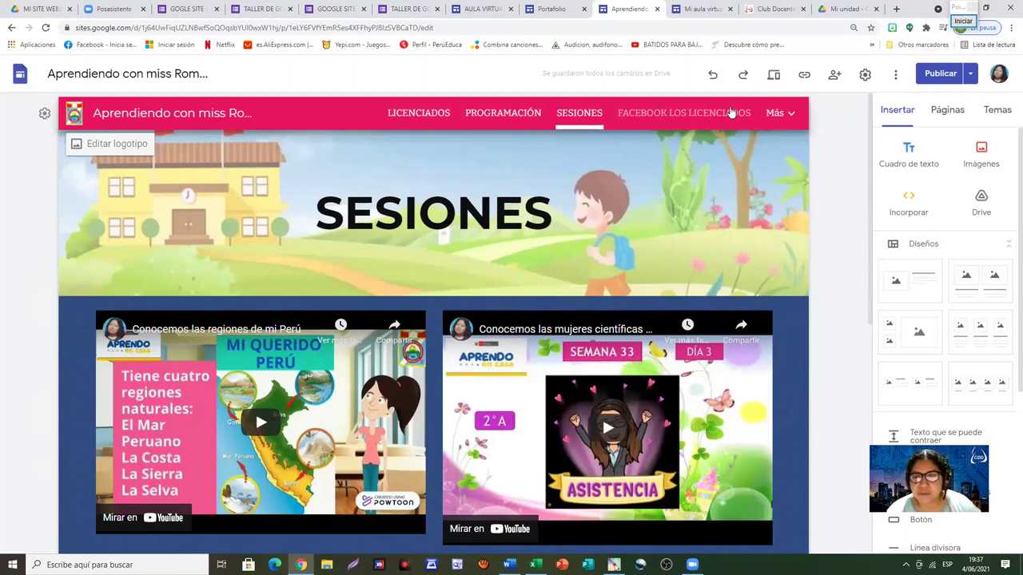
Open the "CONTACTO" page of the "Aprendiendo" site and examine its embedded "DATOS DE CONTACTO" form through to the submit button
mouse_move(795, 115)
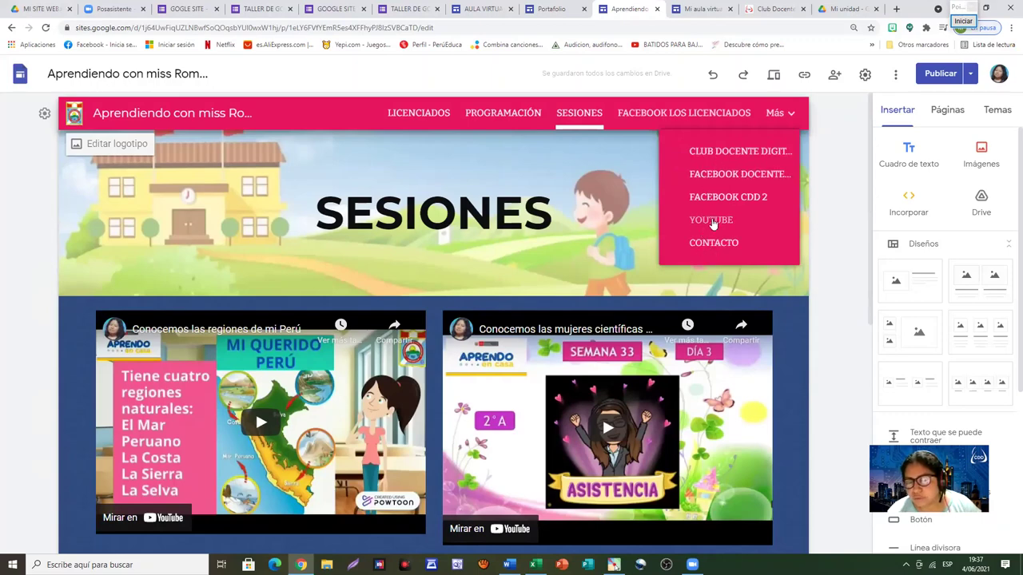
click(718, 250)
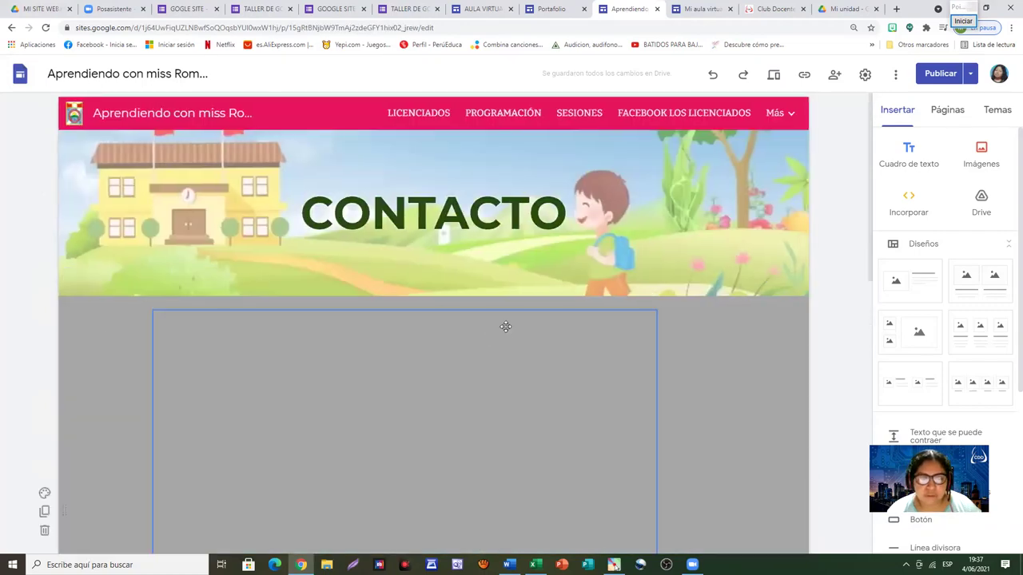
scroll(691, 343, down, 5)
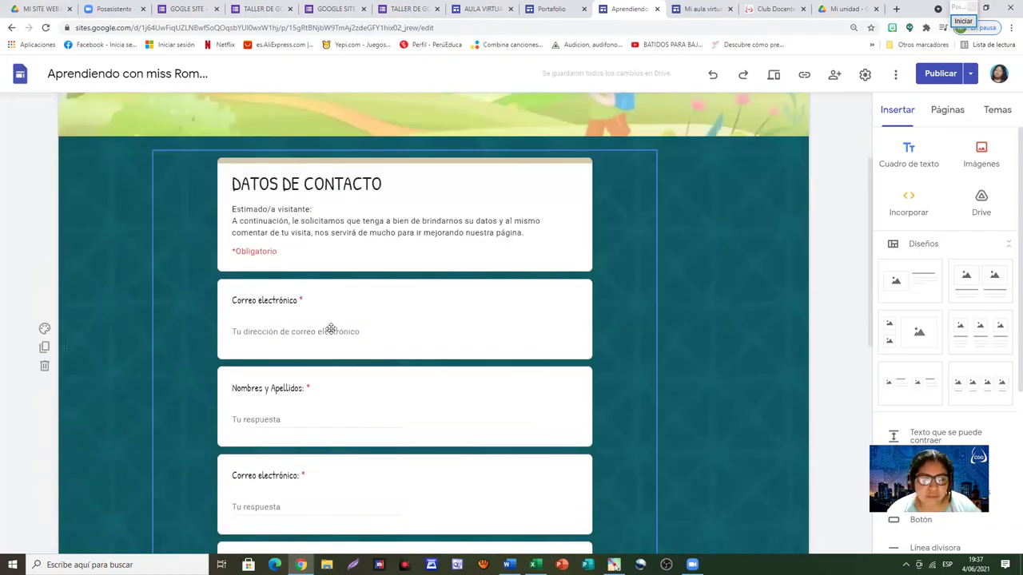
scroll(338, 332, down, 2)
scroll(310, 208, up, 3)
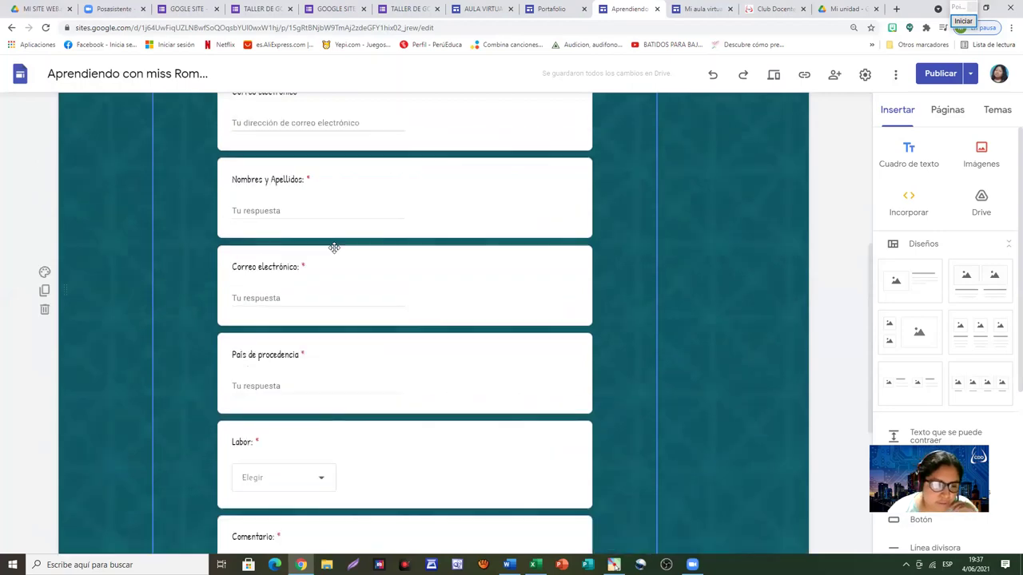
scroll(333, 245, down, 3)
scroll(337, 297, down, 3)
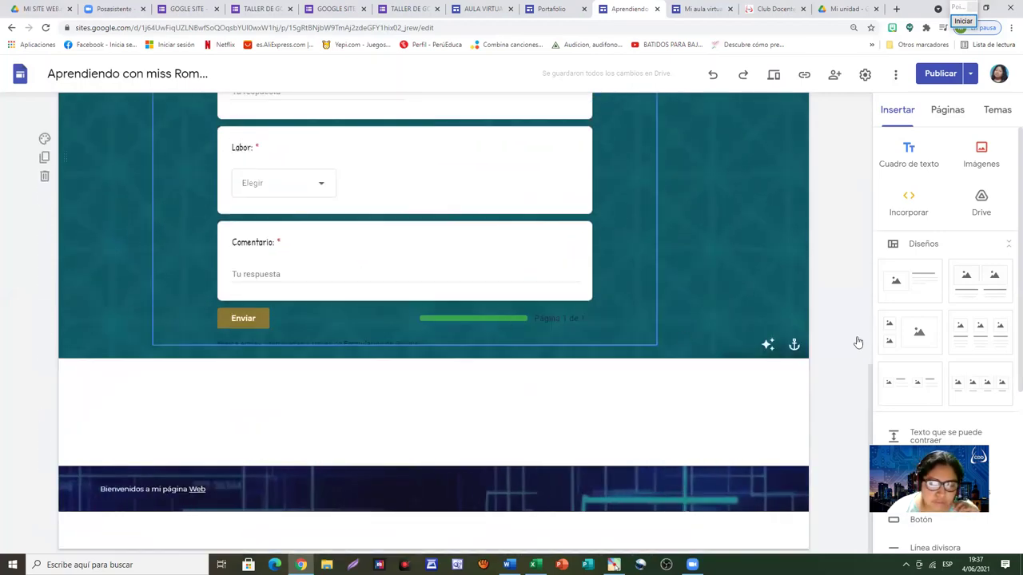
drag(935, 449, 805, 479)
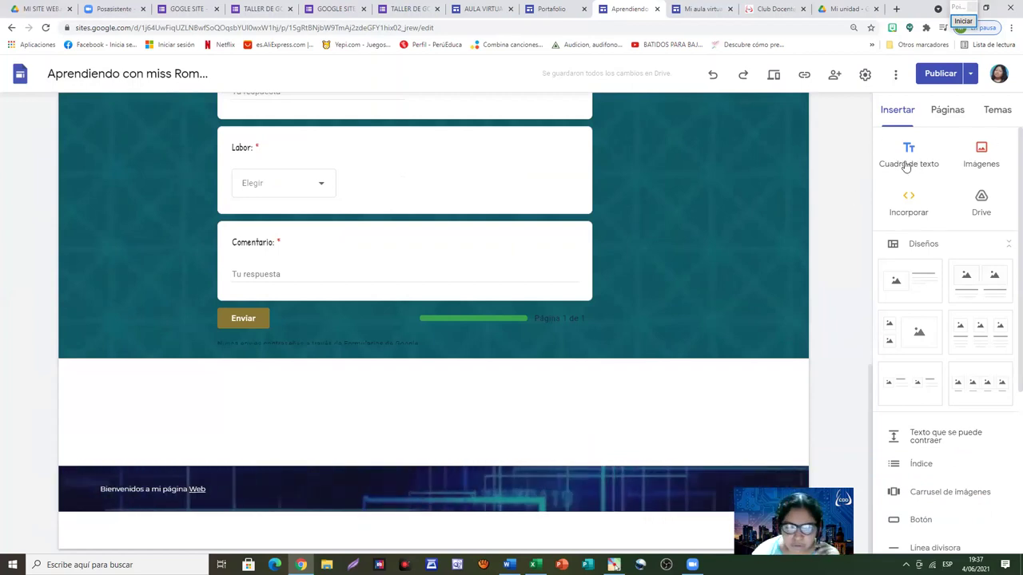
scroll(631, 297, up, 6)
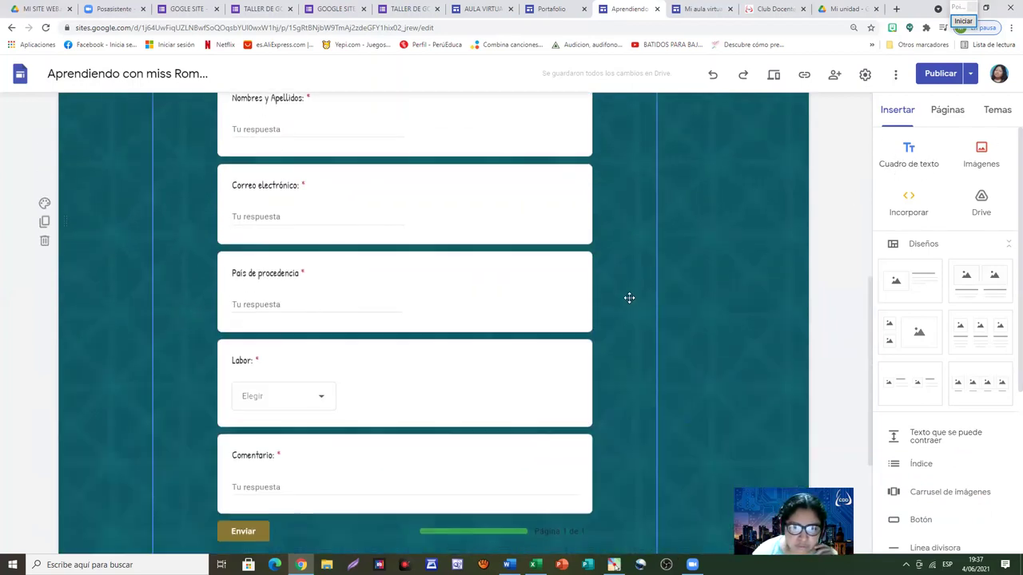
scroll(631, 302, up, 1)
Revisit the site's "LICENCIADOS" and "PROGRAMACIÓN" pages and view the two embedded weekly schedule documents
click(419, 110)
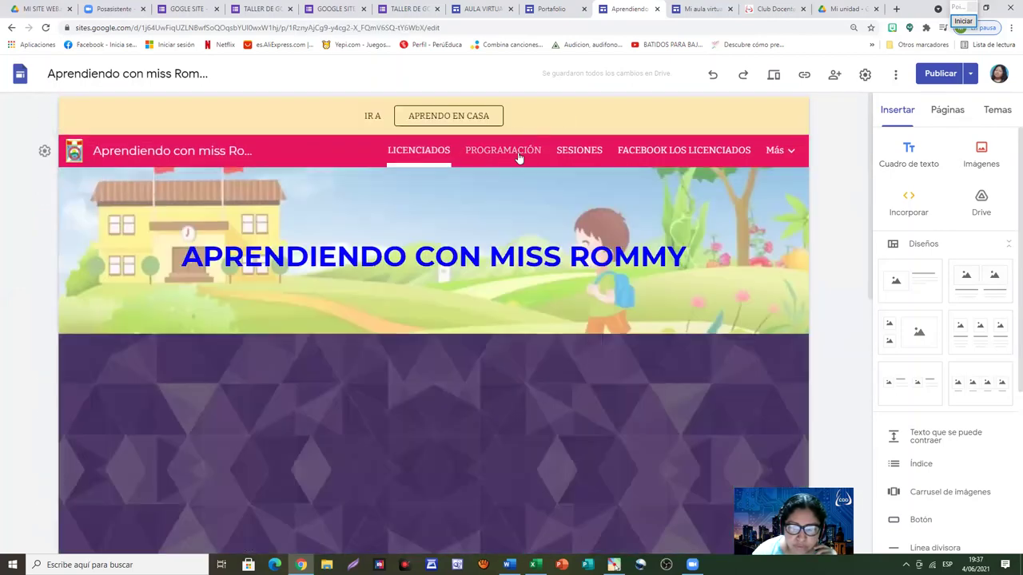
click(507, 152)
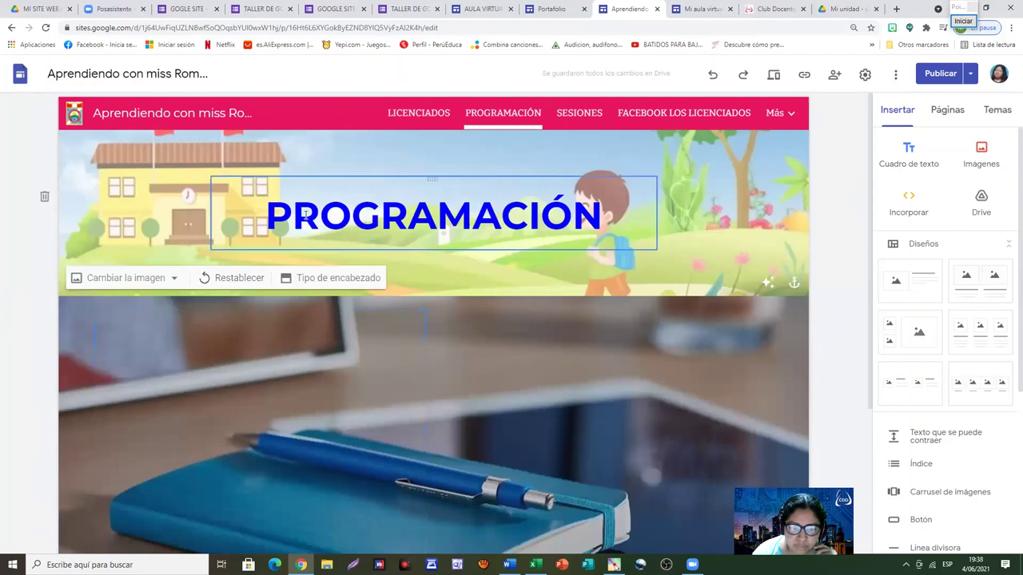
scroll(523, 351, down, 3)
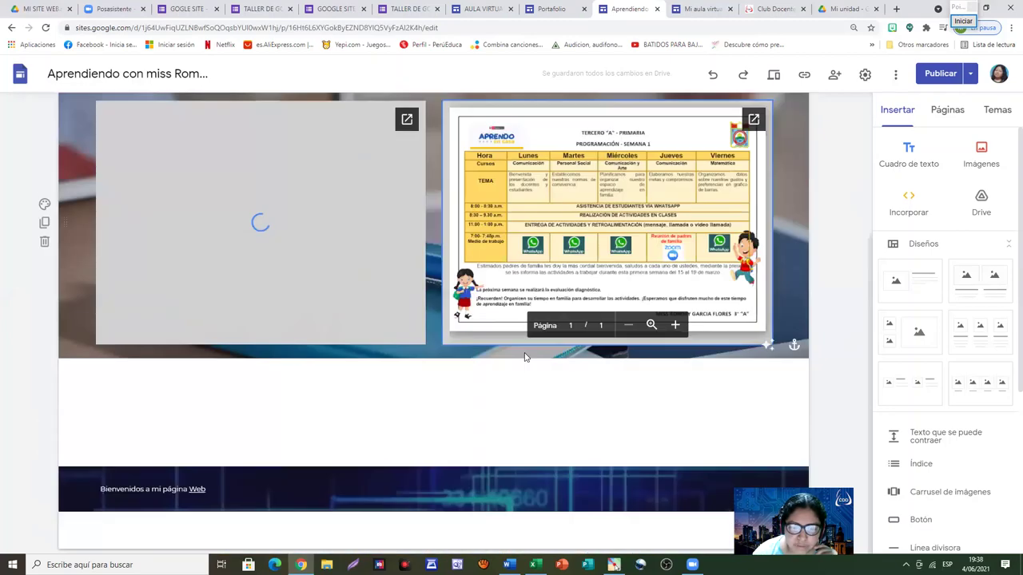
scroll(810, 216, up, 1)
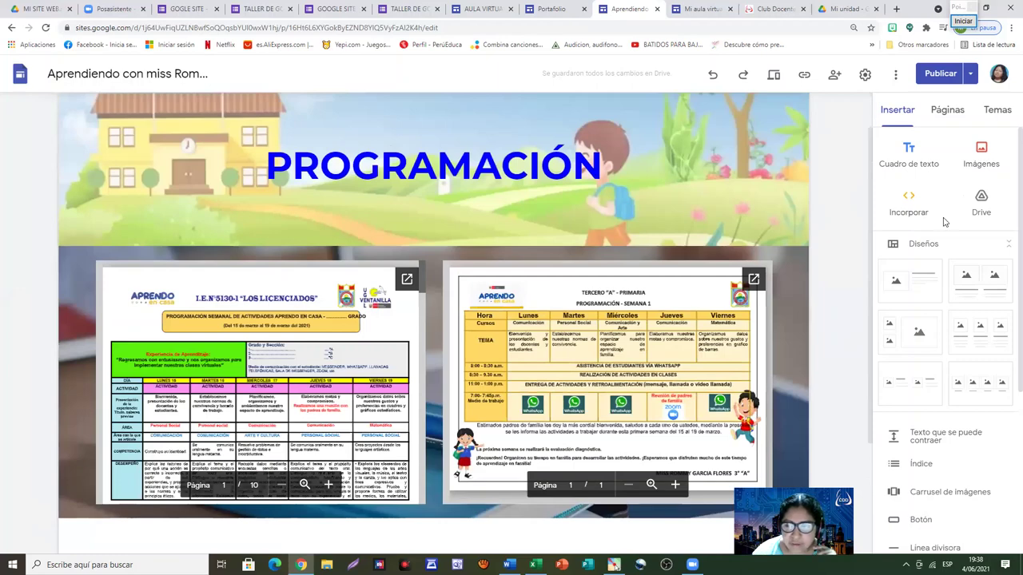
Look through the elements that can be inserted into the page, from the layouts down to forms and charts
scroll(951, 304, down, 1)
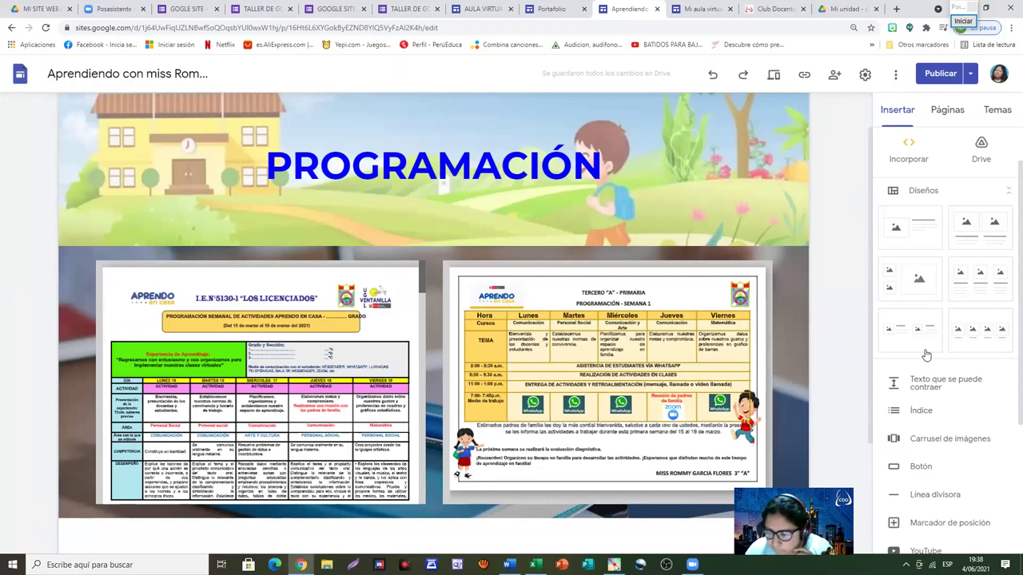
scroll(926, 355, down, 4)
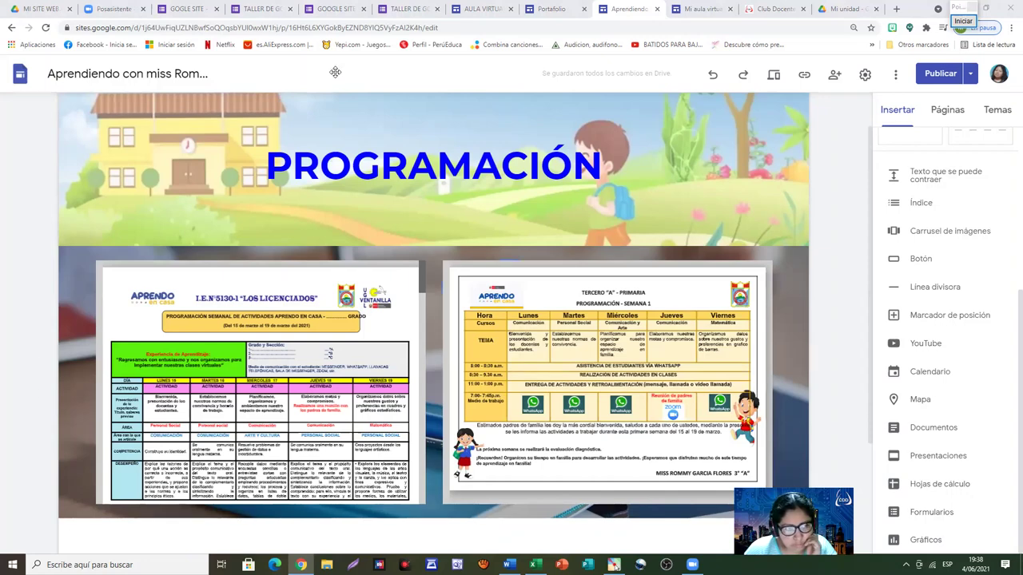
scroll(880, 320, up, 5)
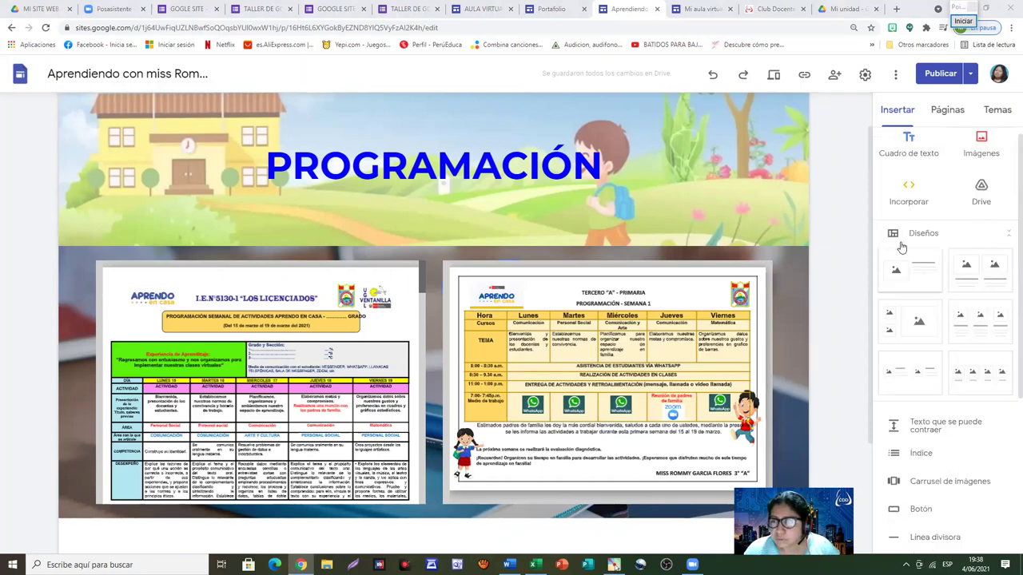
Switch to the "Mi aula virtual 3°C" site and examine its main page from the header to the embedded slides and document
click(696, 9)
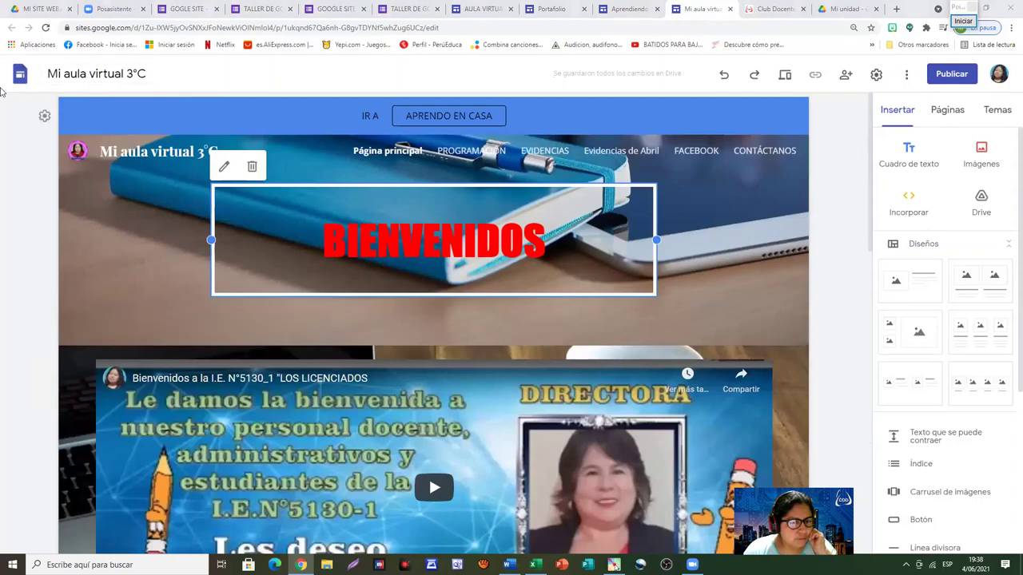
scroll(586, 311, down, 8)
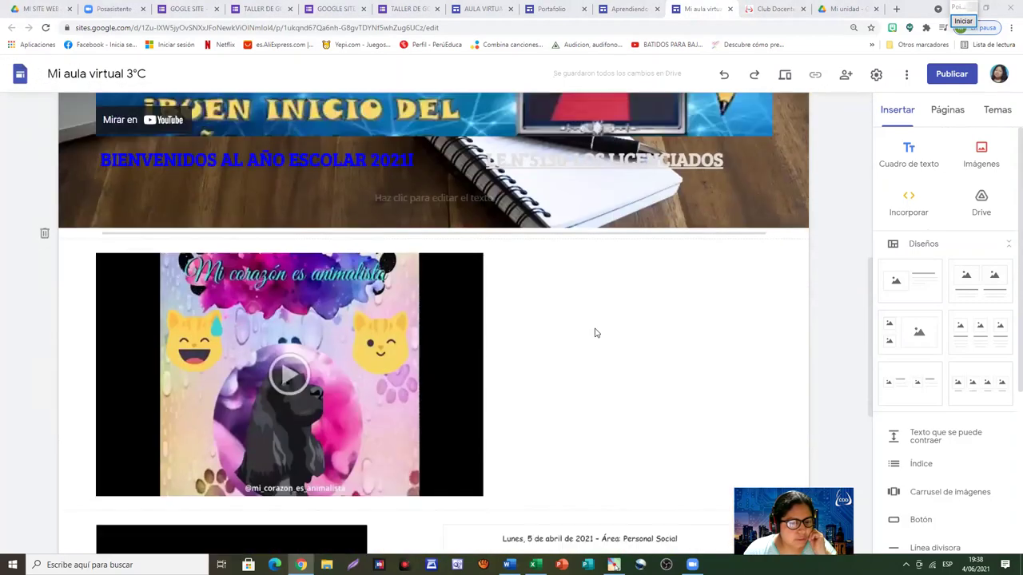
scroll(530, 250, down, 2)
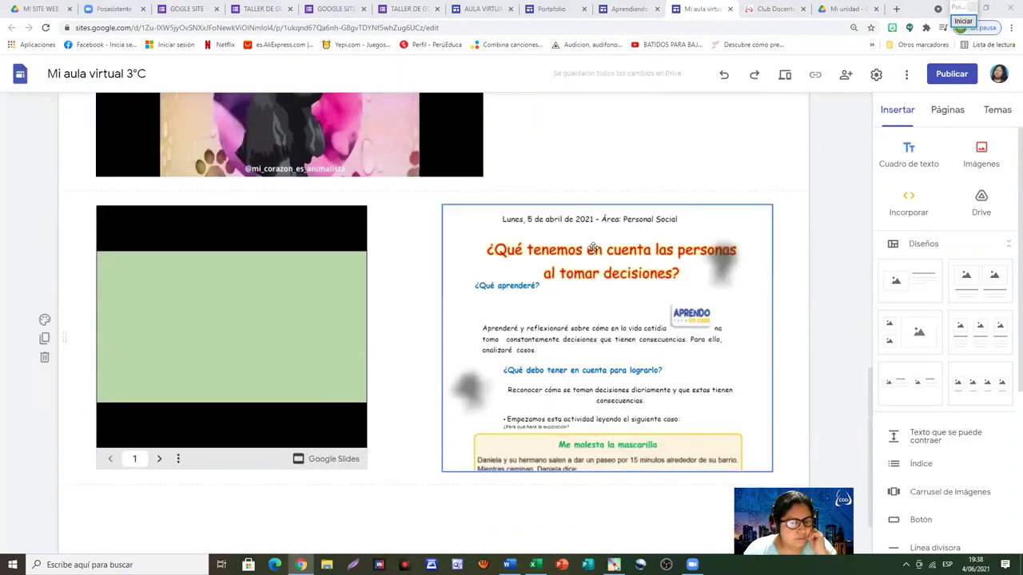
scroll(685, 363, down, 1)
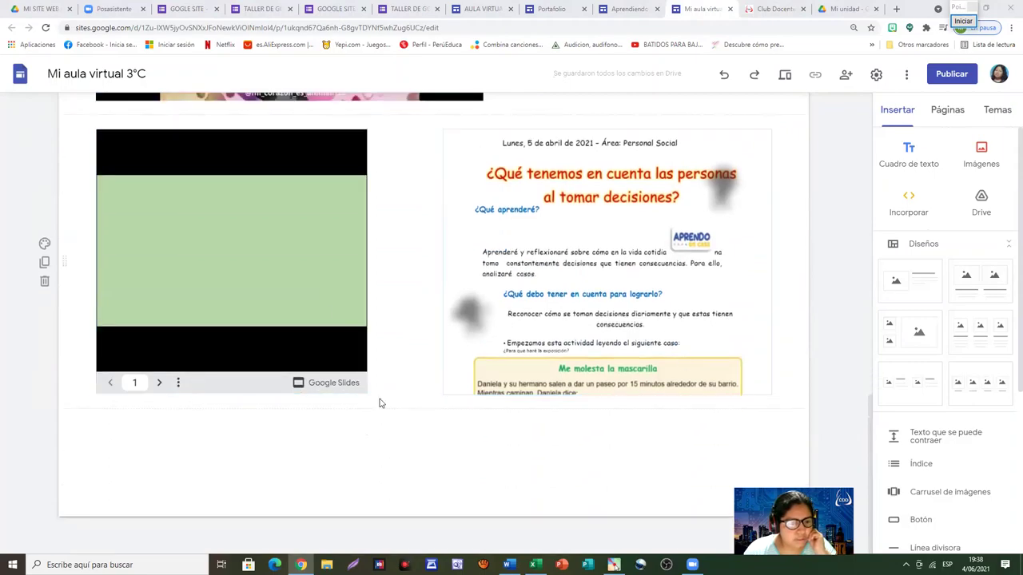
scroll(713, 286, up, 11)
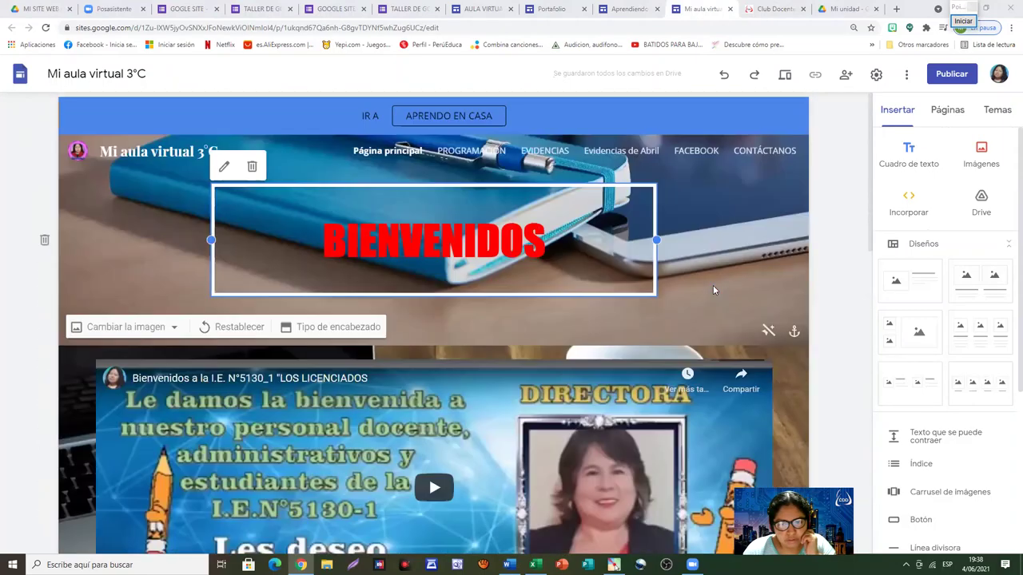
Open the "PROGRAMACIÓN" page of "Mi aula virtual 3°C" and view its embedded activity document
click(471, 150)
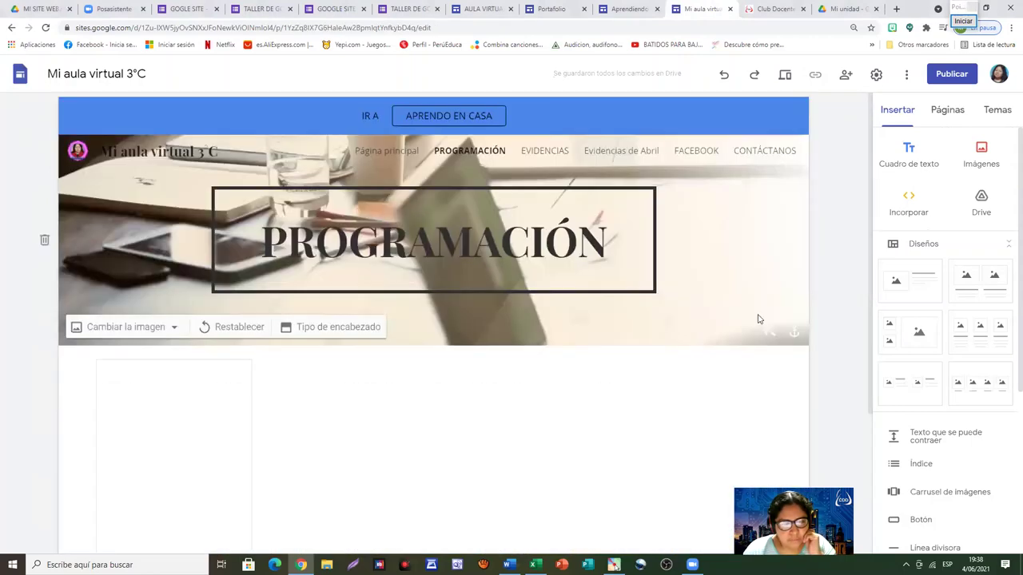
scroll(755, 316, down, 2)
scroll(750, 319, up, 2)
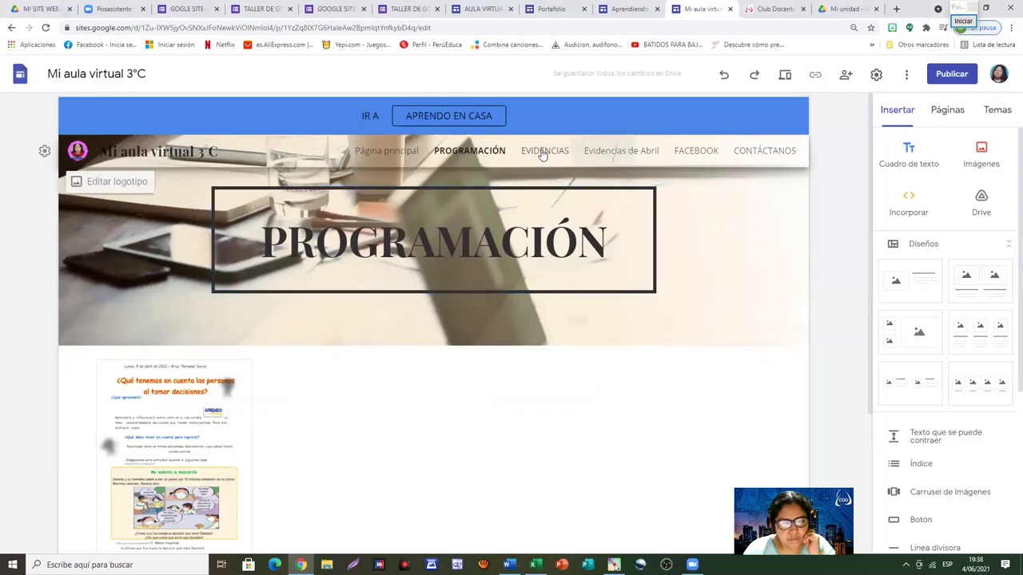
Open the "EVIDENCIAS" page of the same site and examine its embedded video, slide presentation and Drive file
click(542, 153)
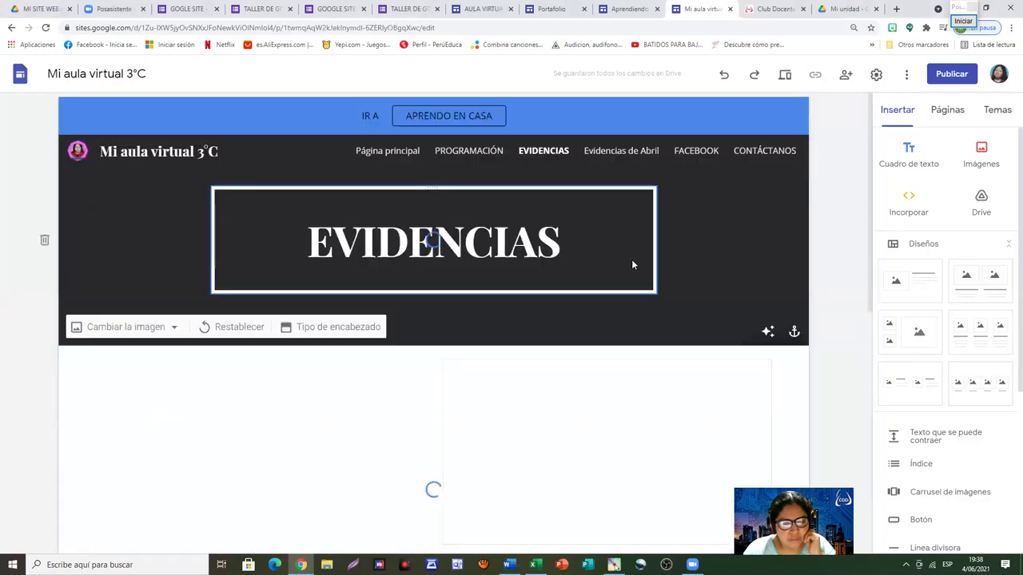
scroll(631, 259, down, 2)
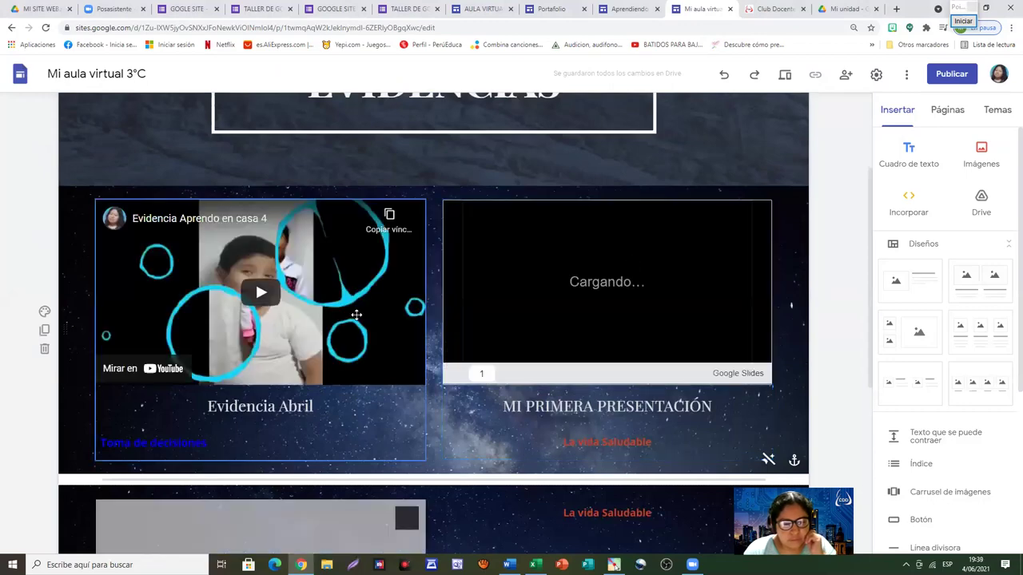
scroll(549, 240, down, 1)
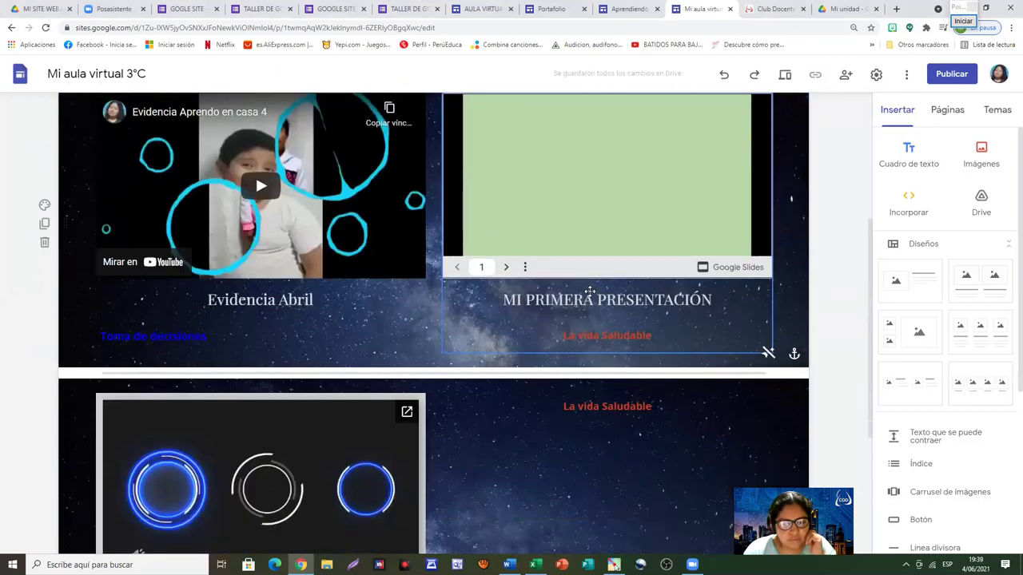
scroll(597, 231, up, 1)
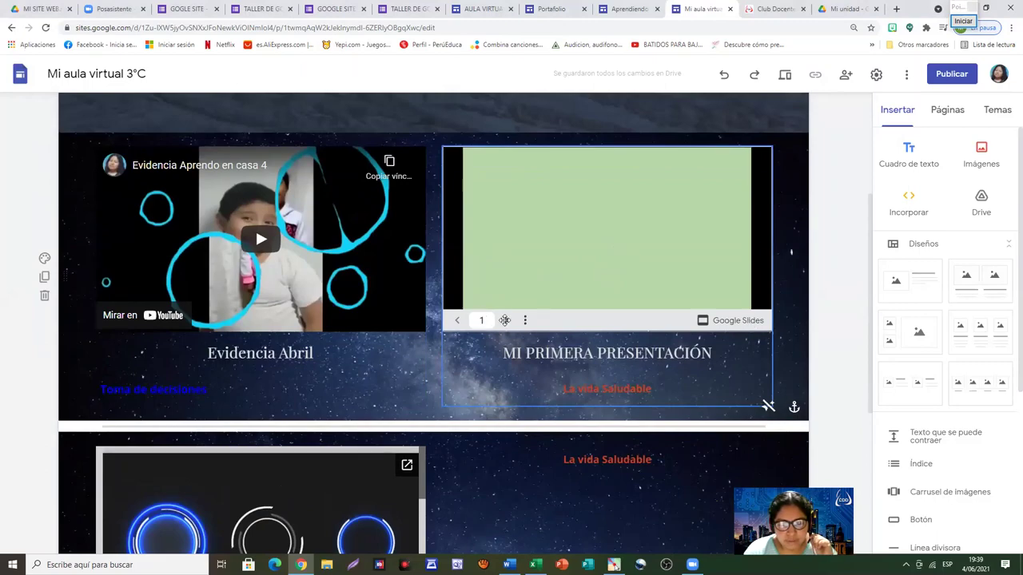
scroll(510, 320, down, 3)
scroll(660, 334, up, 6)
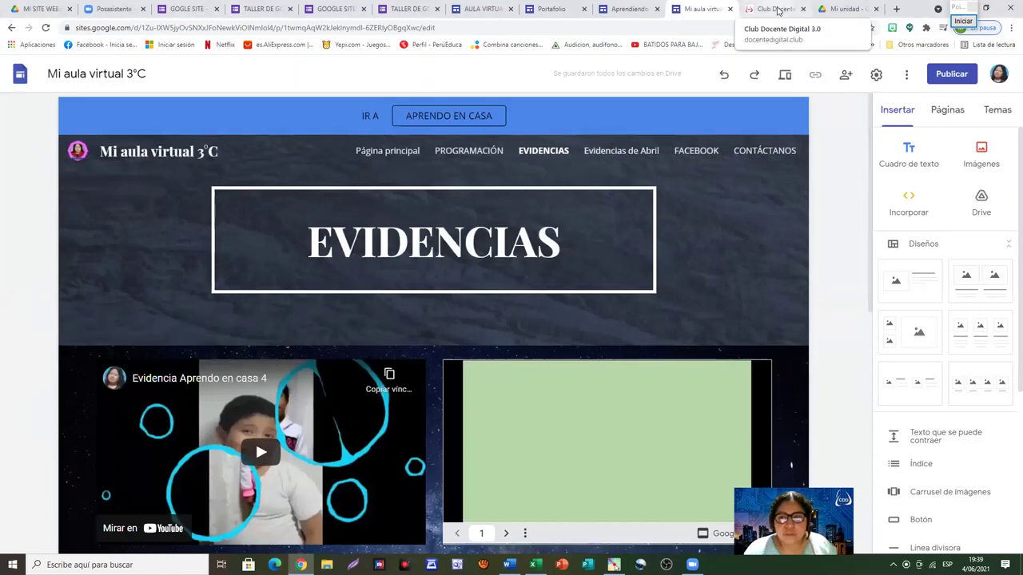
Browse the Drive folders and files available for insertion into the "EVIDENCIAS" page, without inserting any
click(982, 199)
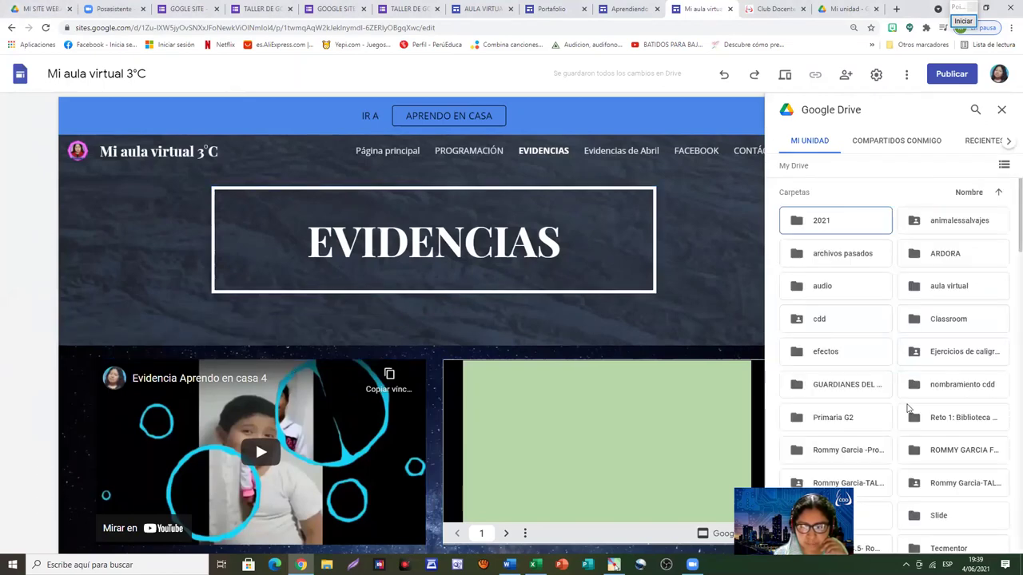
scroll(908, 408, down, 3)
scroll(932, 475, down, 1)
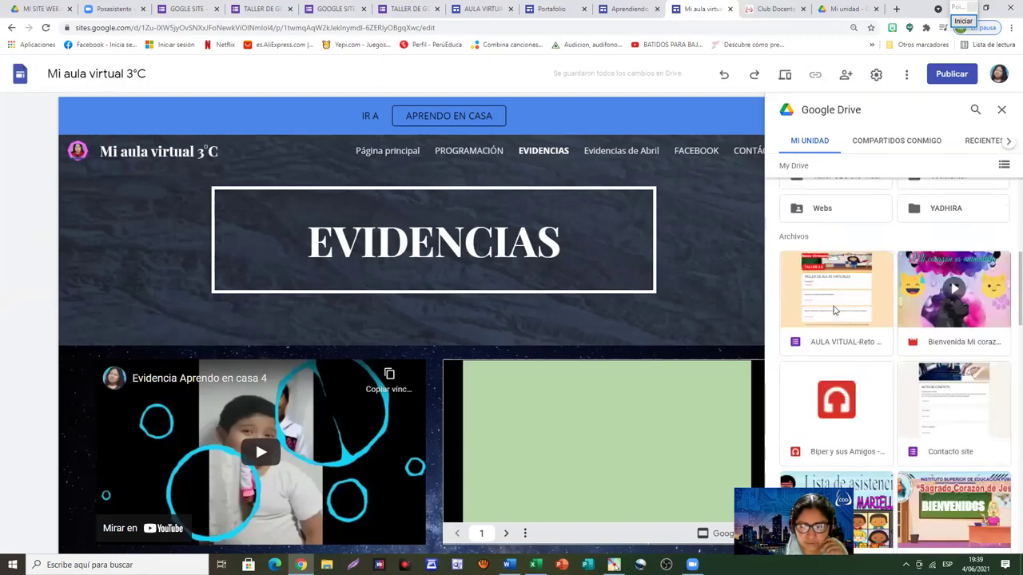
scroll(835, 310, down, 1)
scroll(967, 235, down, 1)
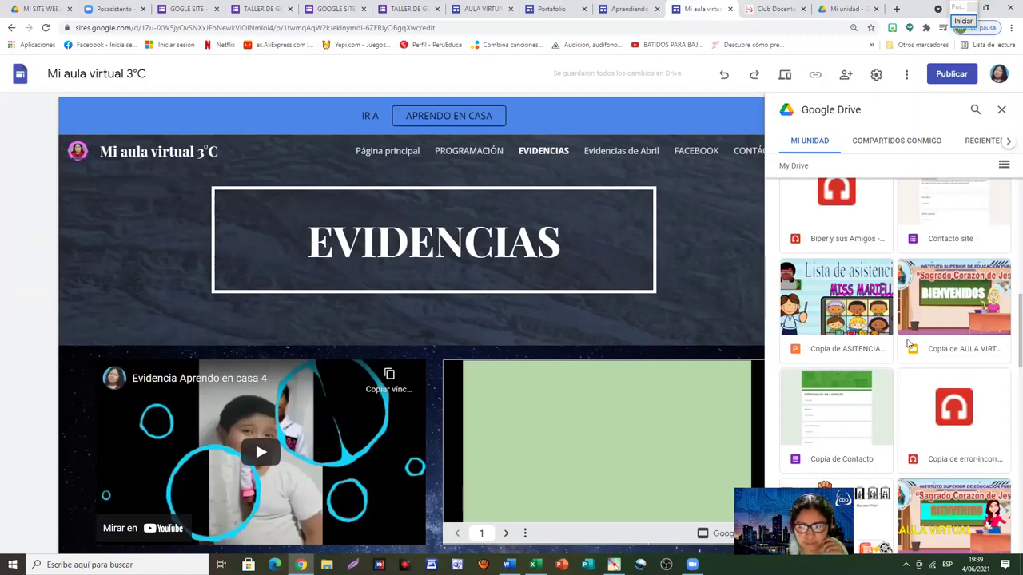
scroll(943, 413, down, 1)
scroll(829, 194, down, 1)
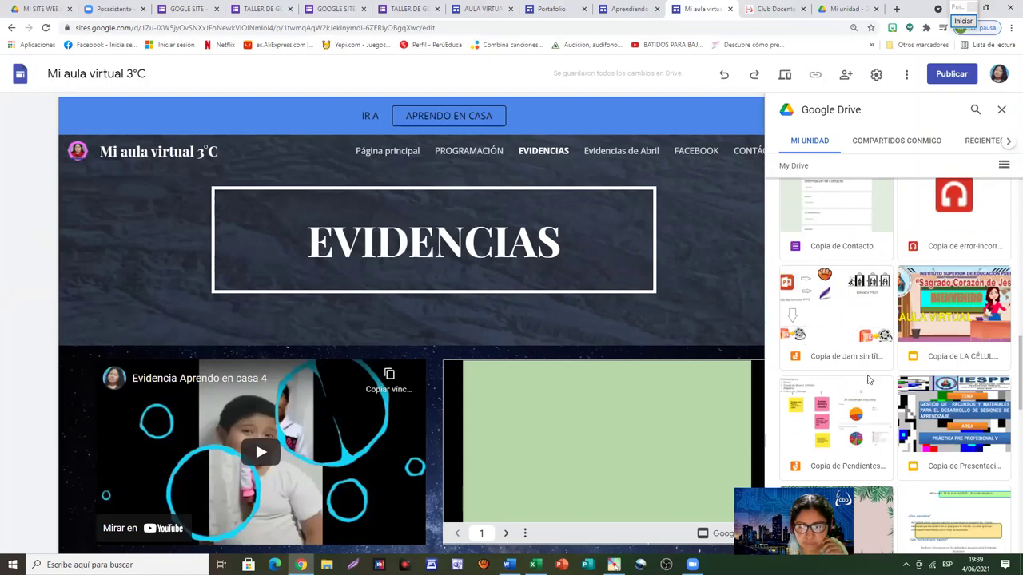
scroll(868, 380, down, 1)
scroll(862, 374, down, 2)
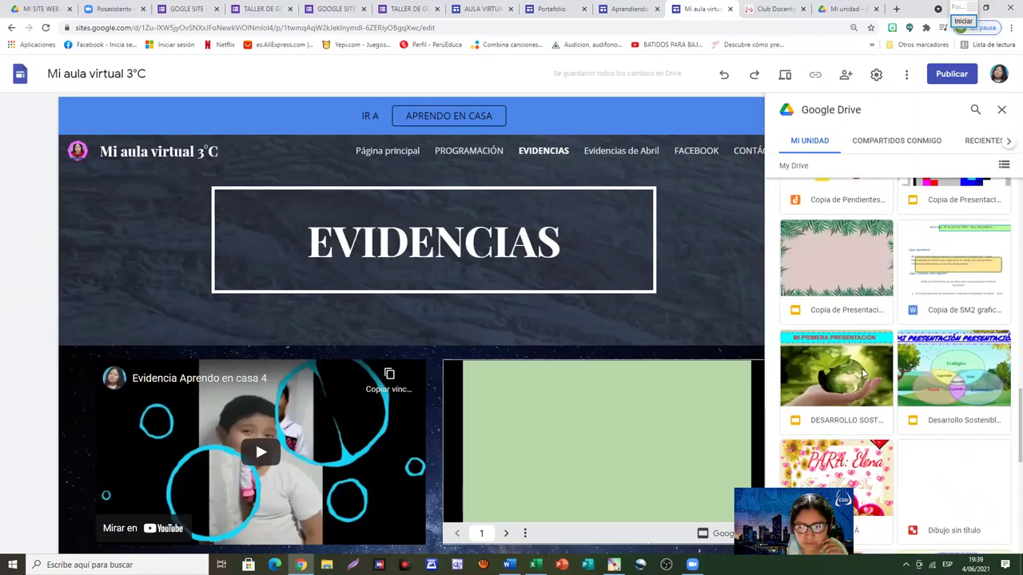
scroll(901, 412, down, 3)
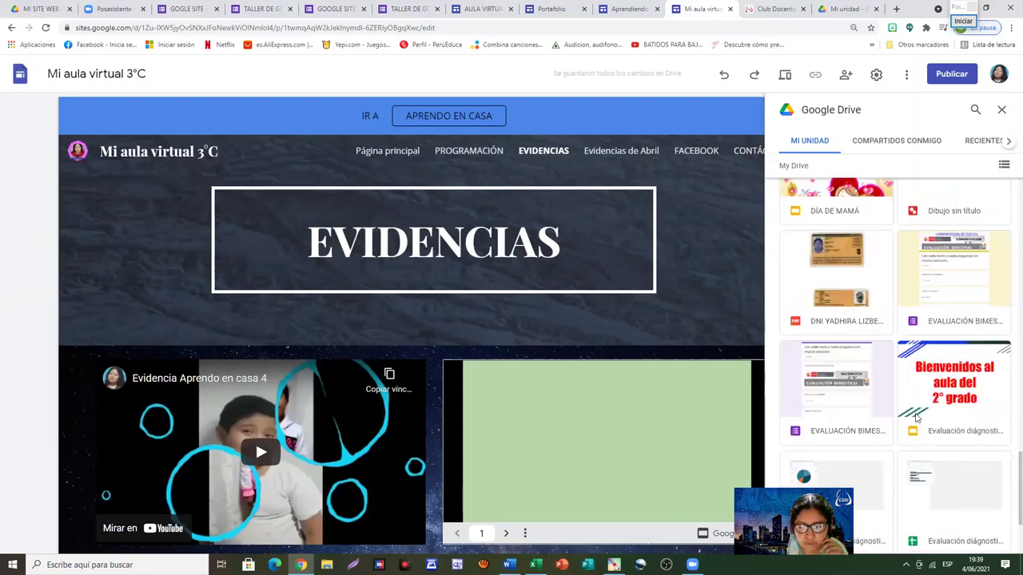
mouse_move(727, 306)
scroll(901, 410, down, 3)
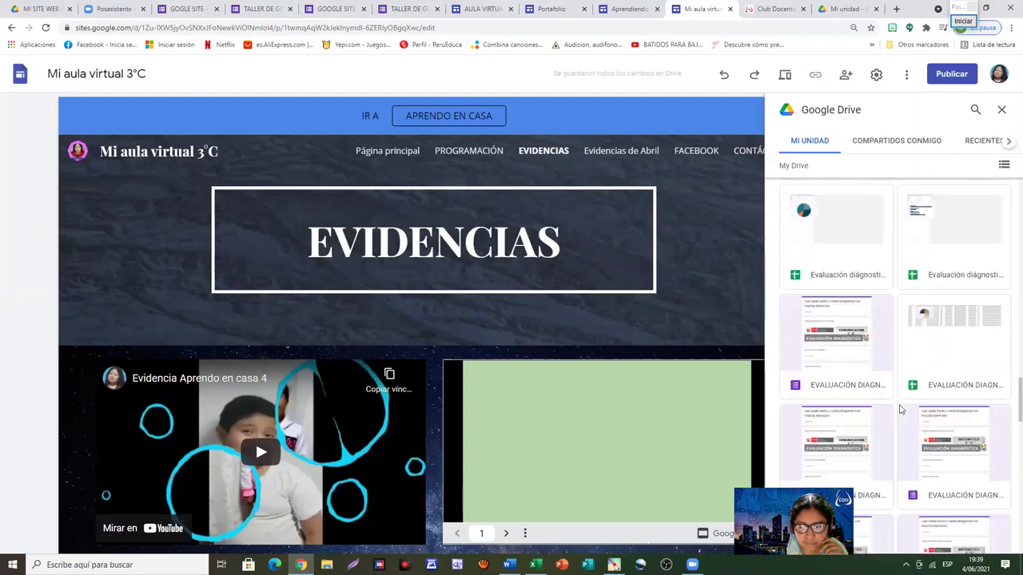
scroll(935, 434, down, 5)
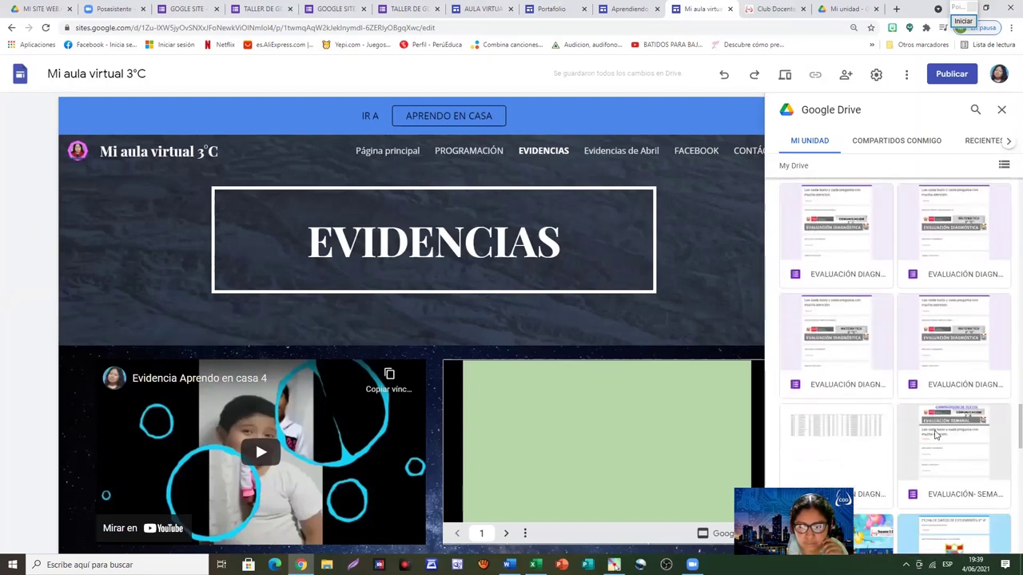
scroll(935, 434, down, 5)
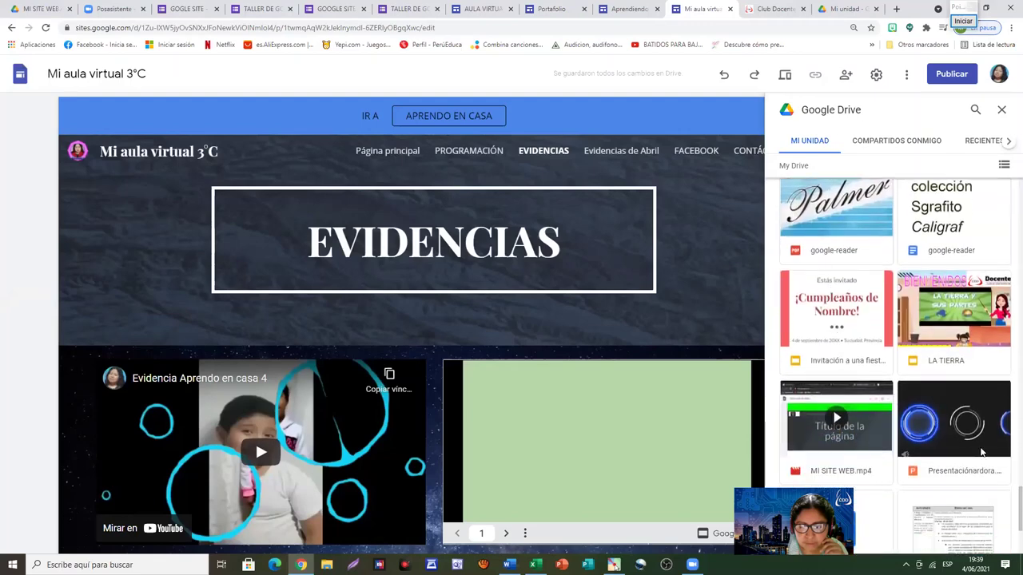
scroll(986, 454, down, 3)
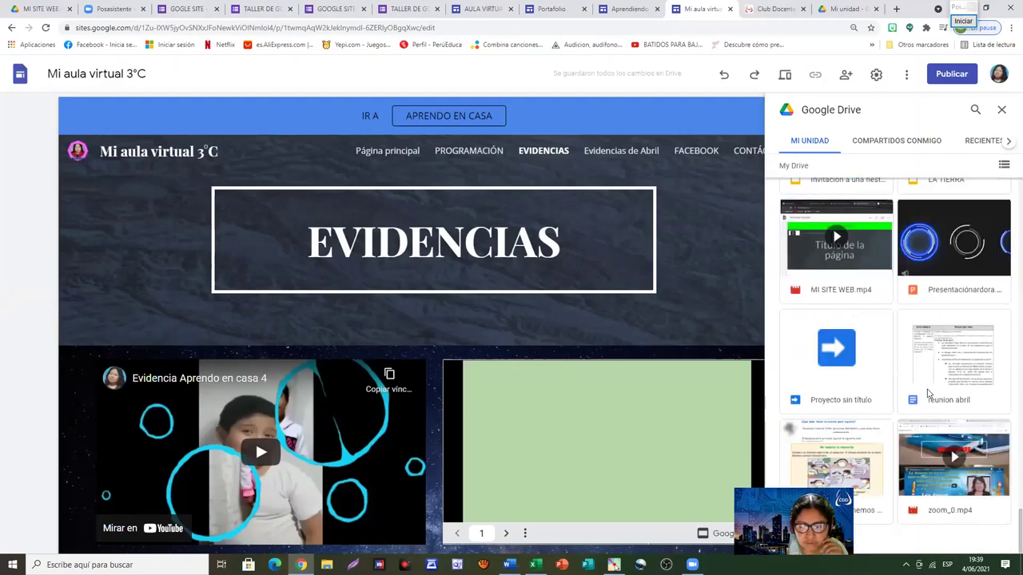
click(507, 285)
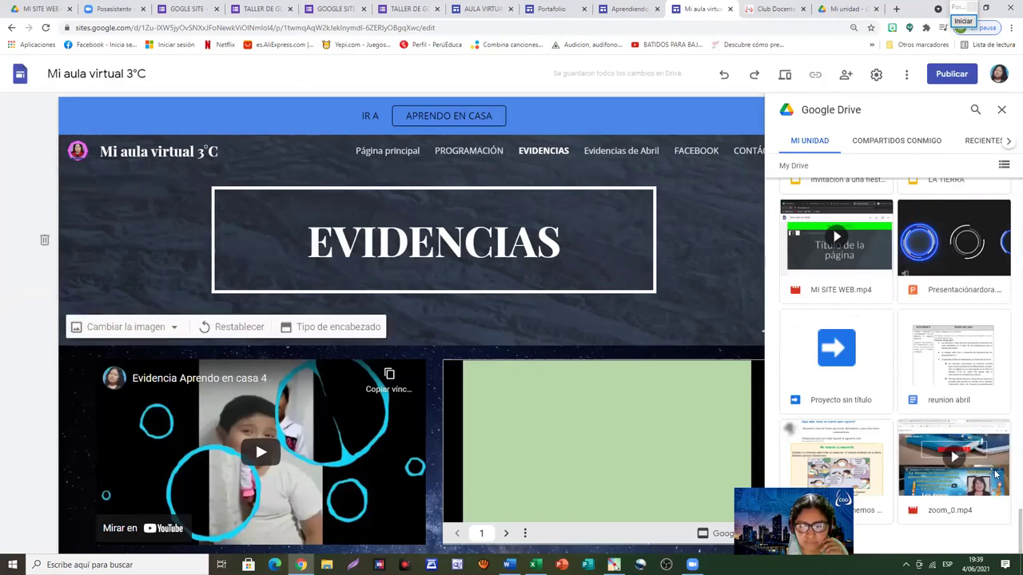
scroll(917, 452, down, 15)
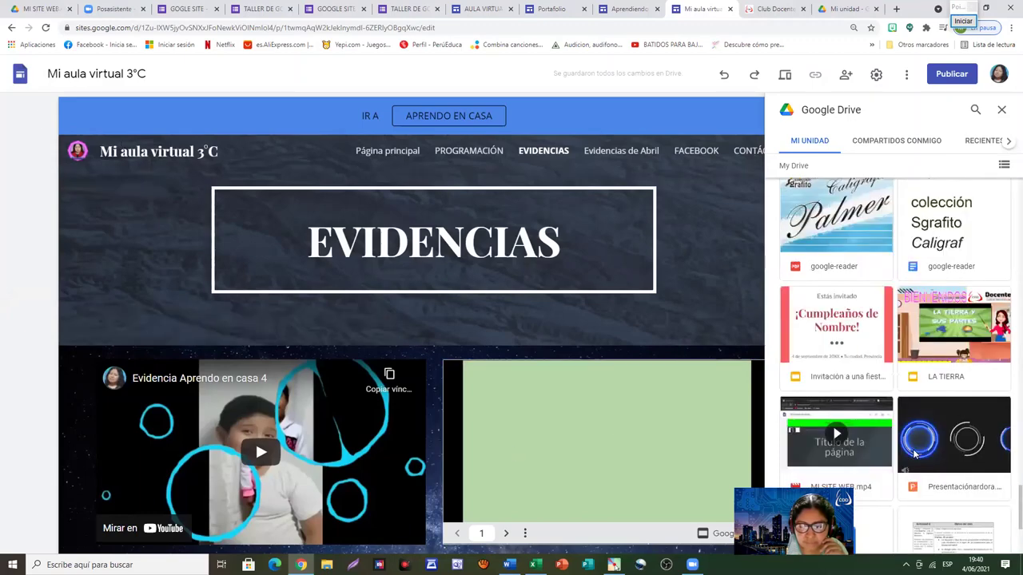
scroll(917, 450, up, 10)
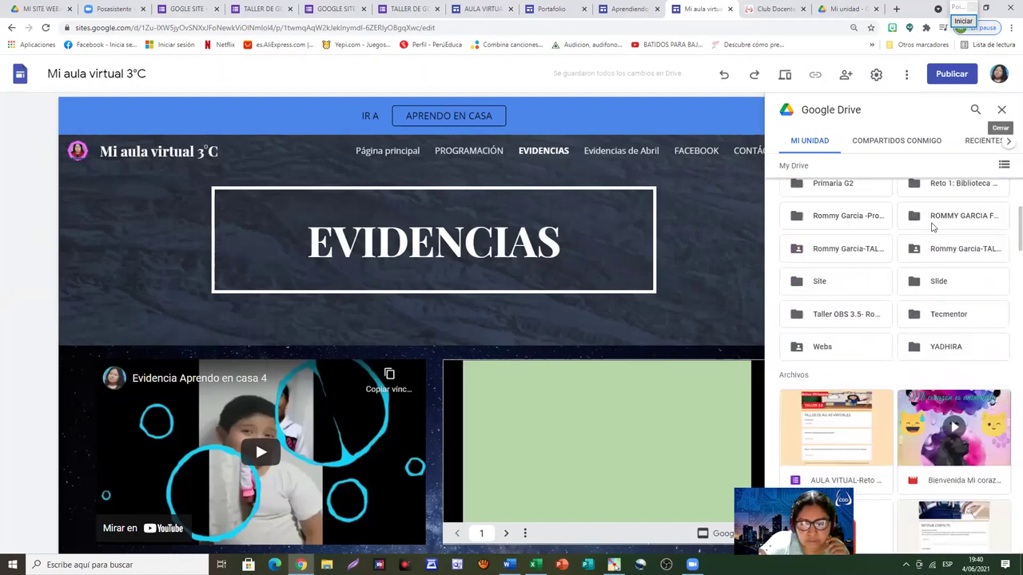
scroll(1003, 111, up, 5)
click(1003, 111)
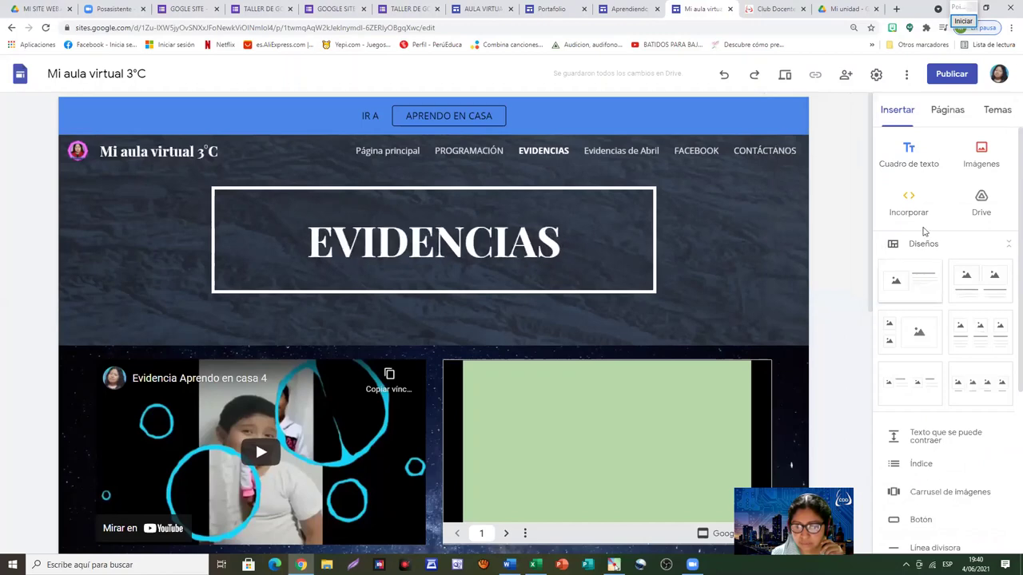
Review the remaining insertable elements and return to the "Página principal" page of "Mi aula virtual 3°C"
scroll(932, 349, down, 3)
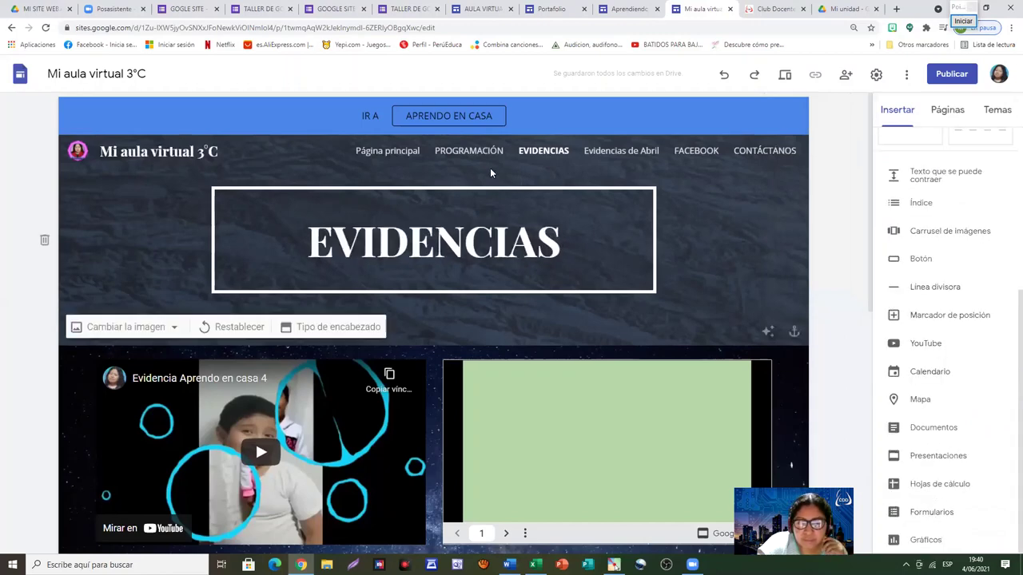
click(370, 159)
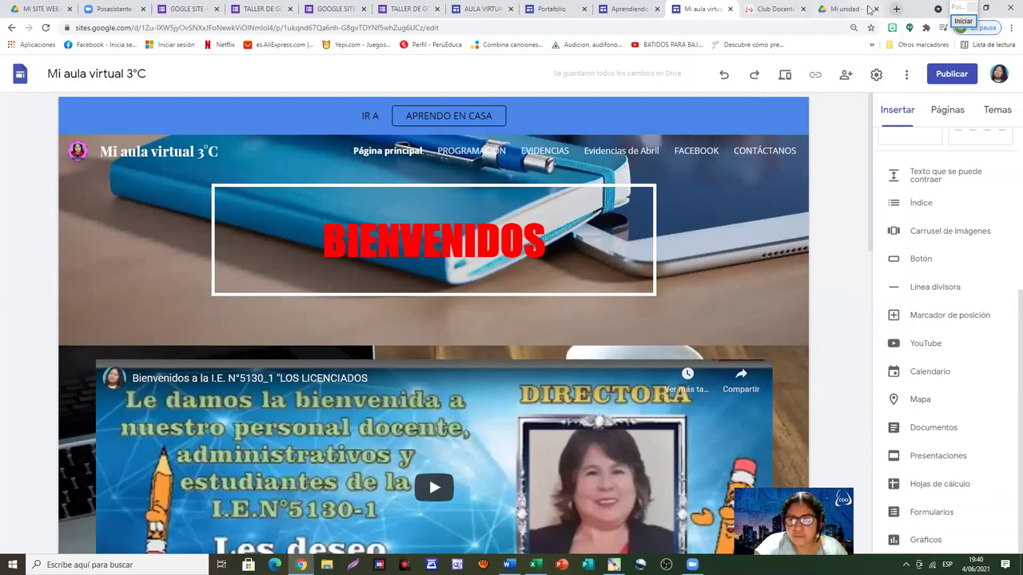
Open a new browser tab and look through the full list of Google apps
click(897, 10)
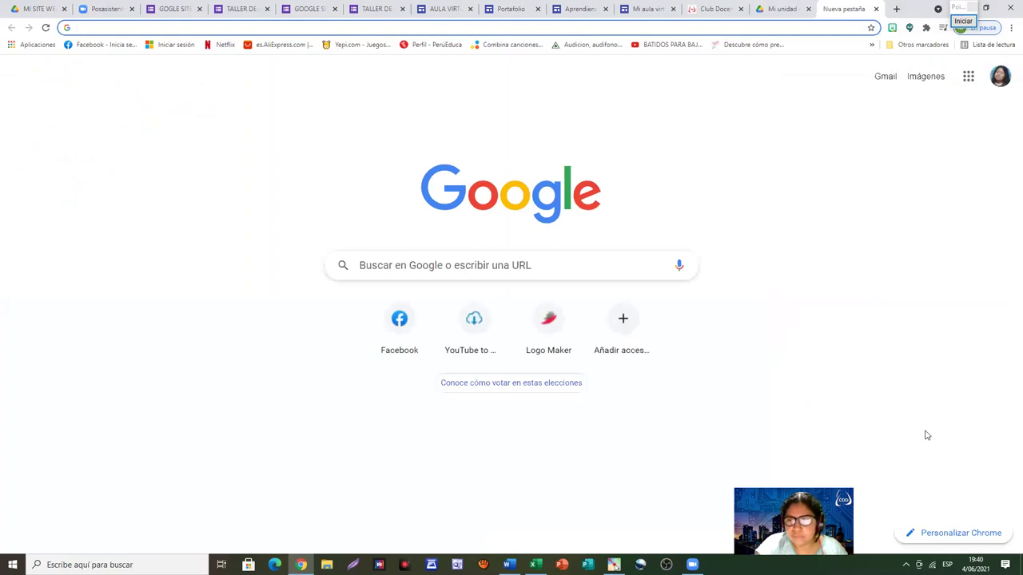
click(968, 78)
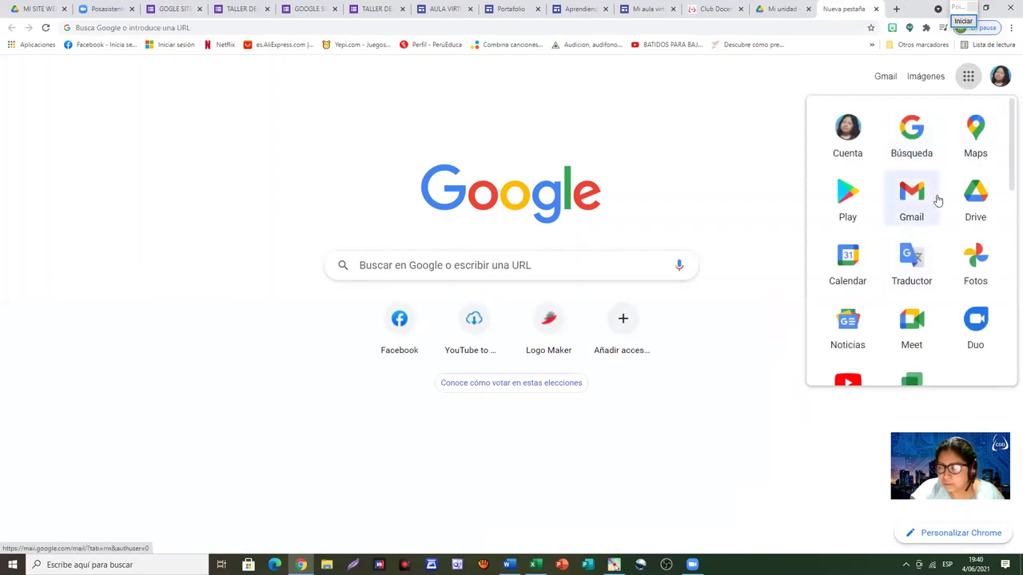
scroll(935, 200, down, 1)
scroll(936, 201, up, 1)
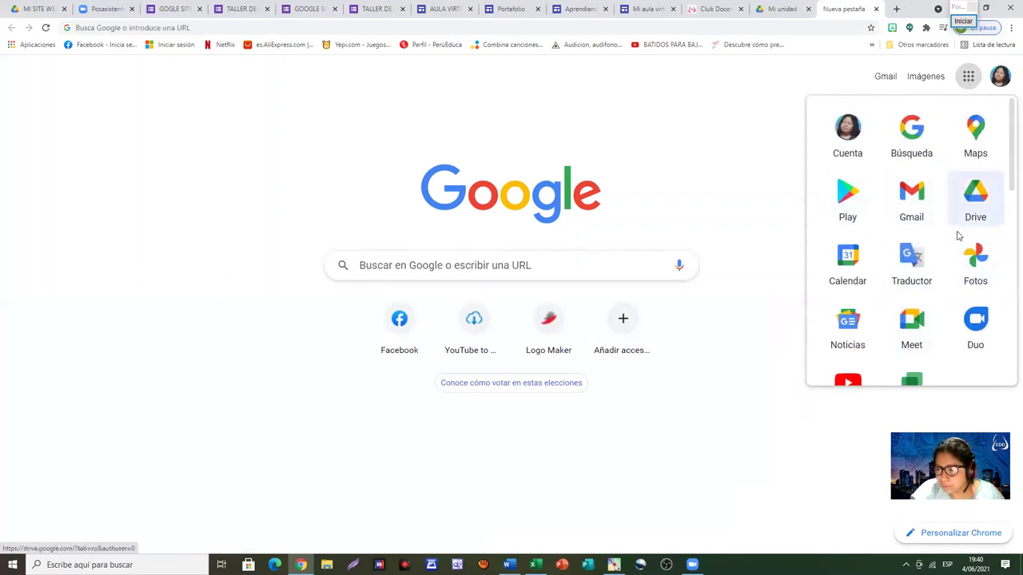
scroll(940, 263, down, 6)
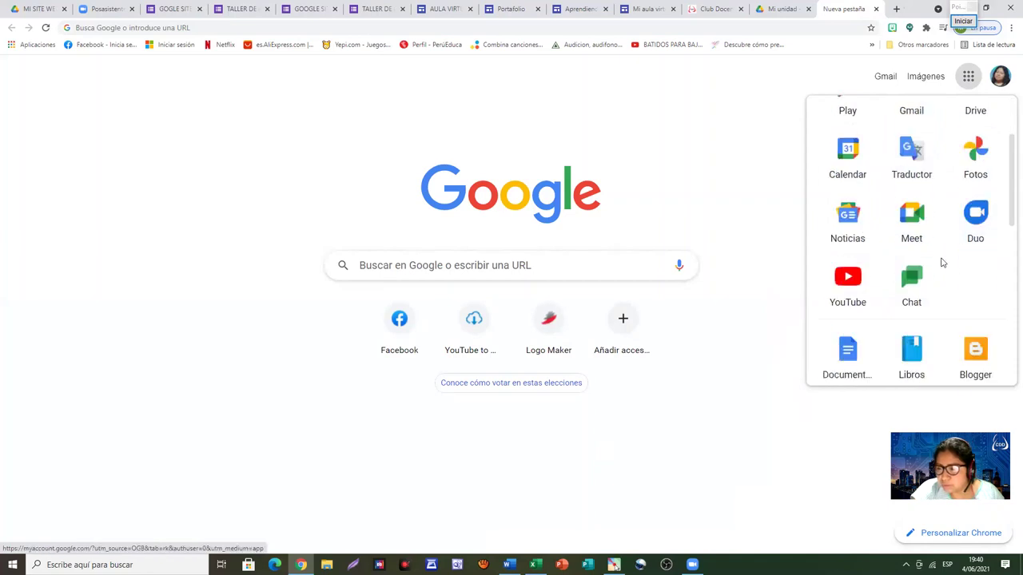
scroll(942, 263, down, 2)
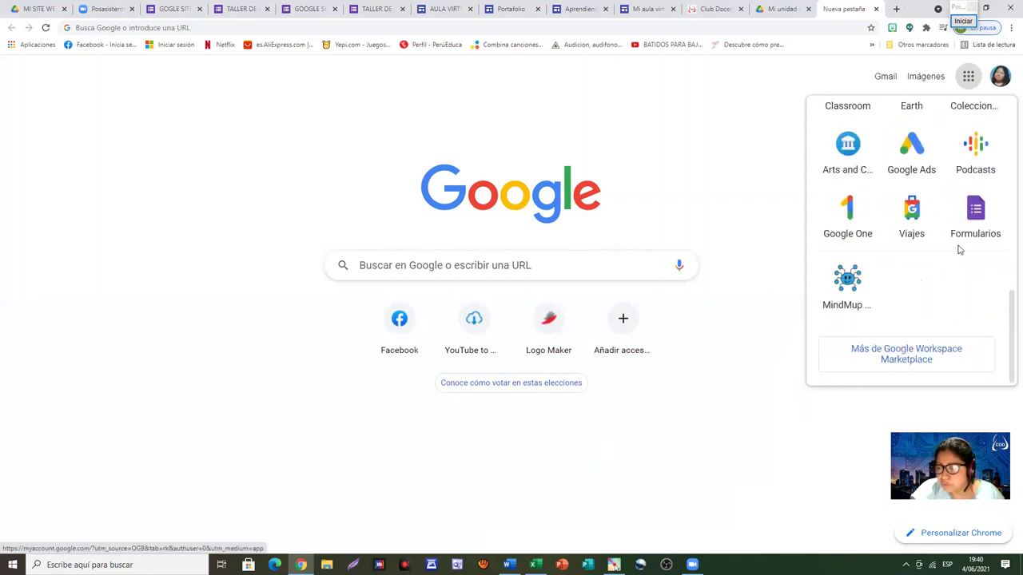
scroll(959, 250, up, 4)
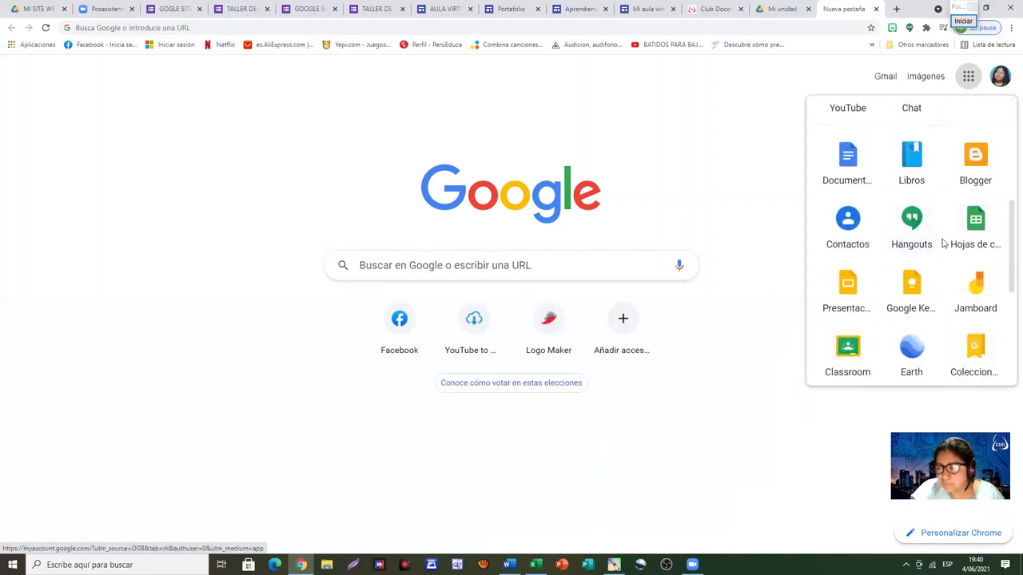
scroll(943, 244, up, 4)
scroll(949, 256, down, 3)
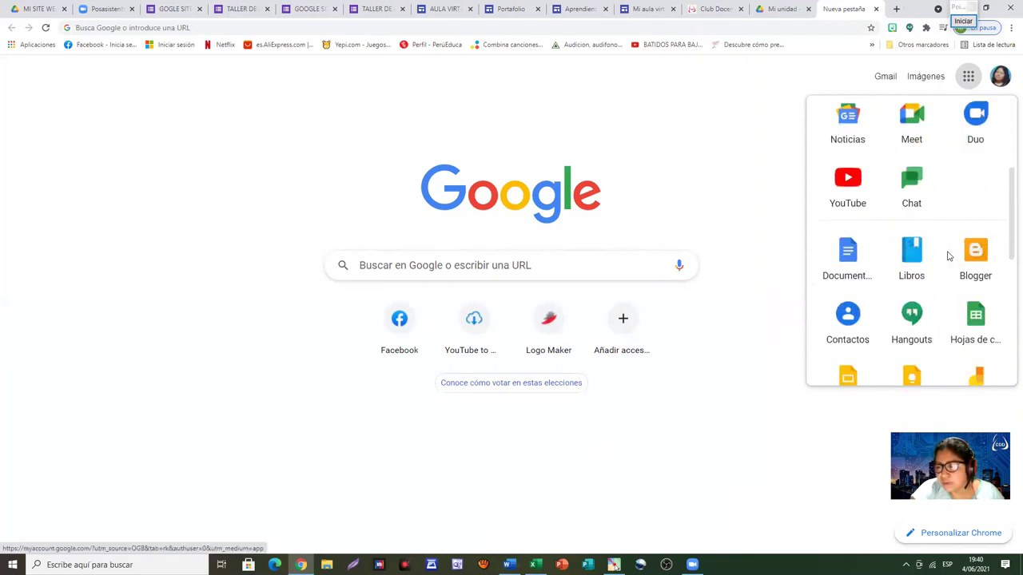
scroll(948, 256, down, 2)
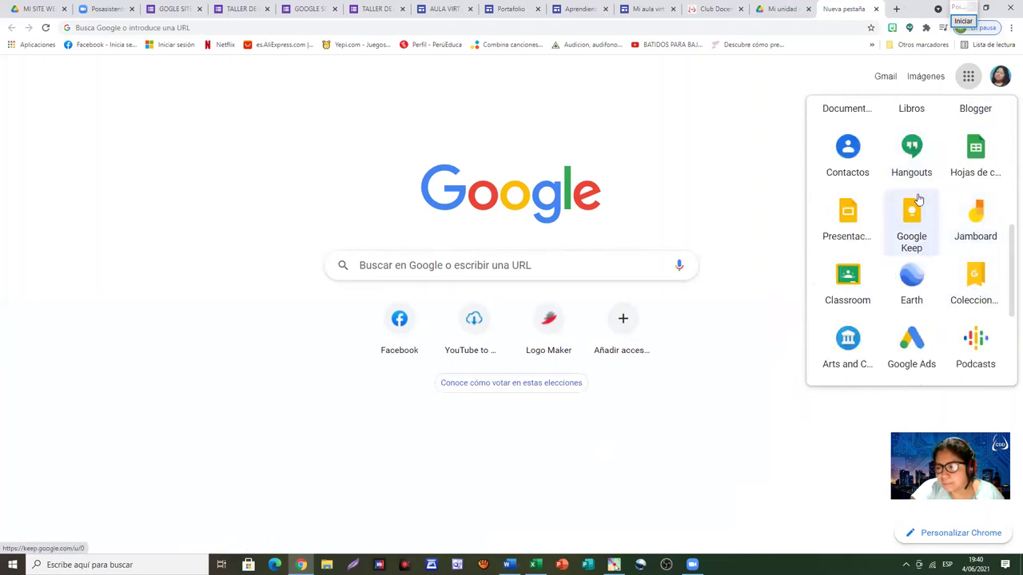
scroll(918, 199, up, 5)
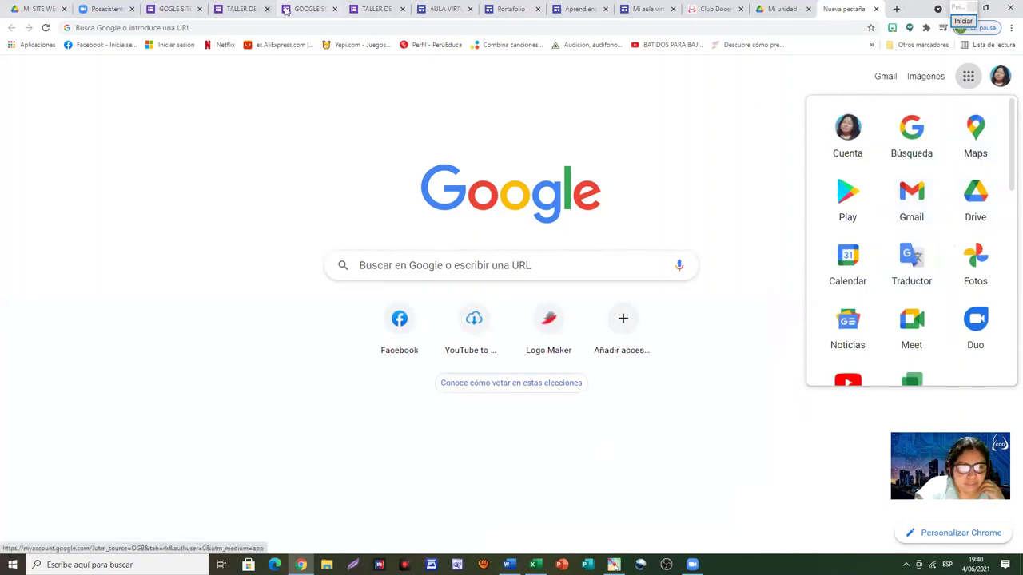
Open Drive from the Google apps and bring up the options for creating a new item
click(968, 75)
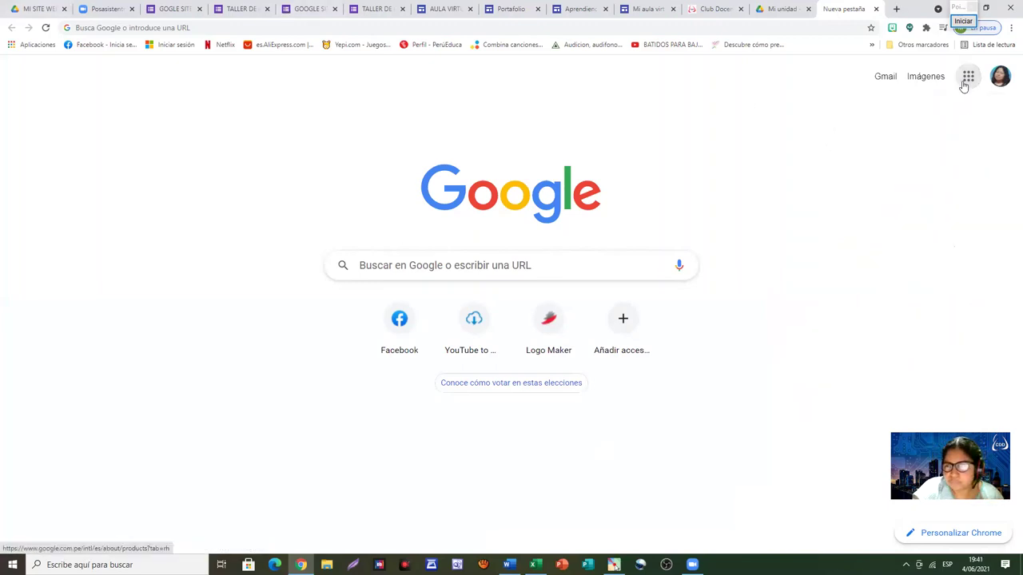
click(968, 76)
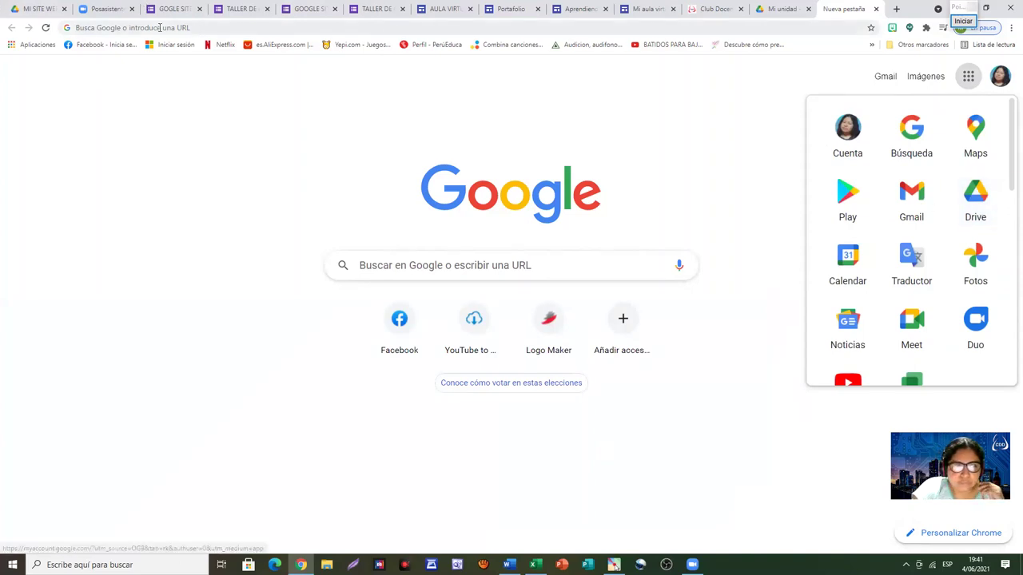
click(967, 75)
click(968, 76)
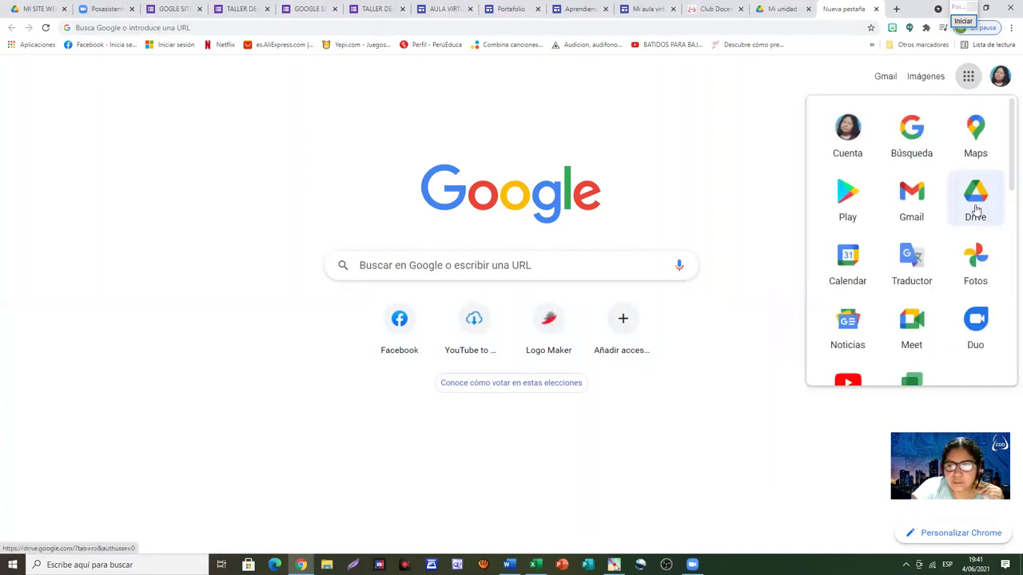
click(976, 209)
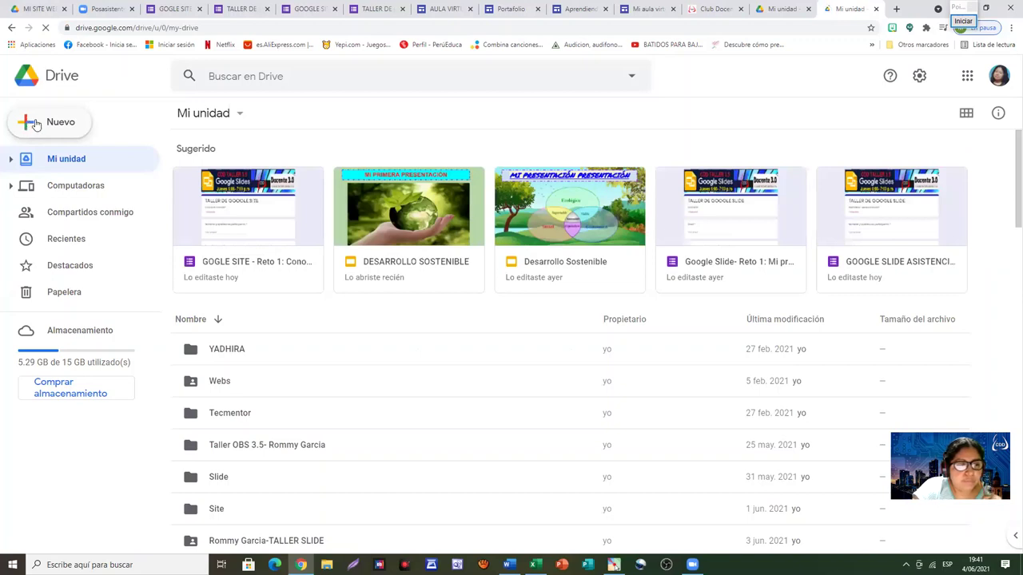
click(35, 126)
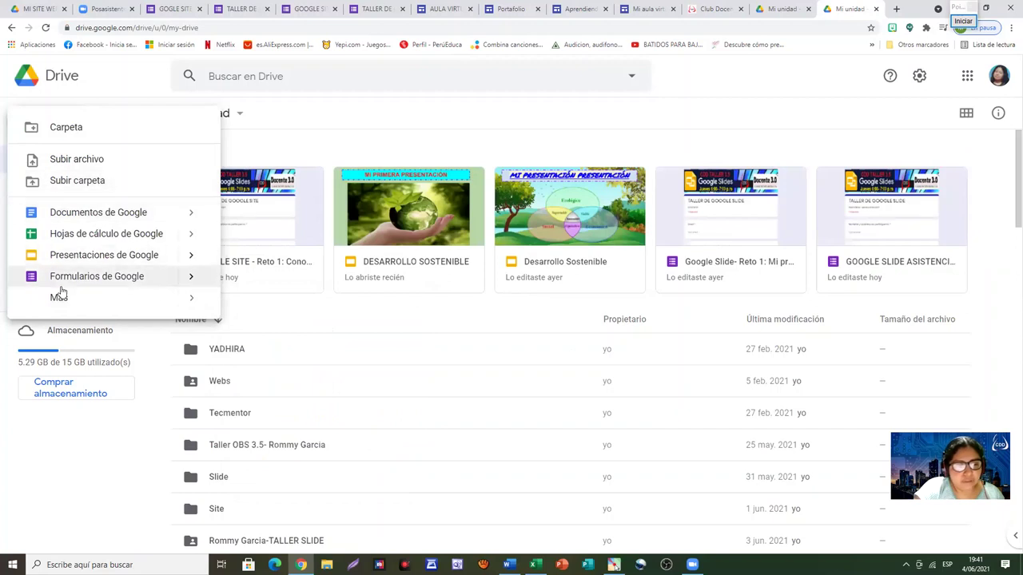
mouse_move(163, 306)
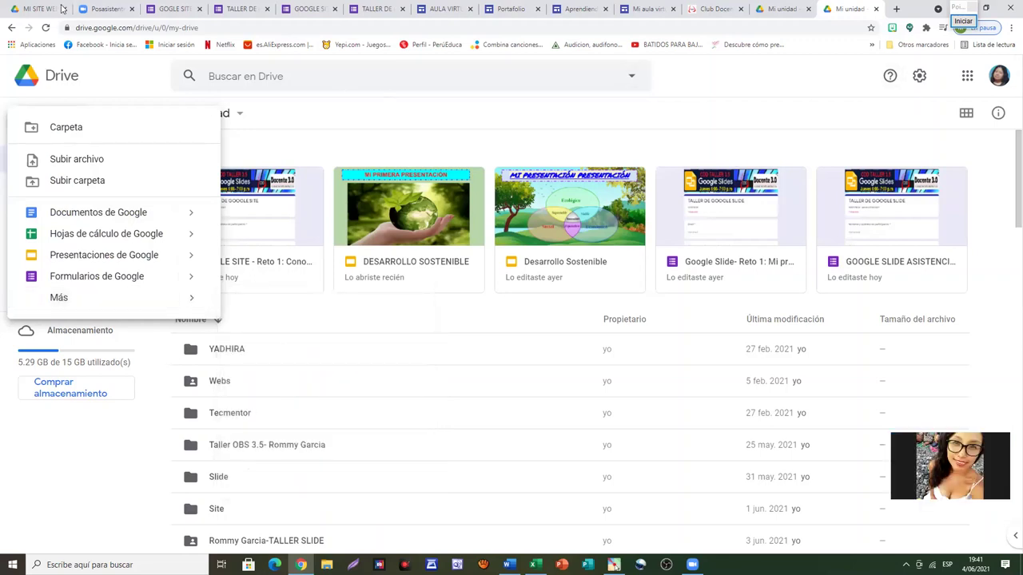
Return to the new-tab page and open Drive again from the Google apps
click(13, 28)
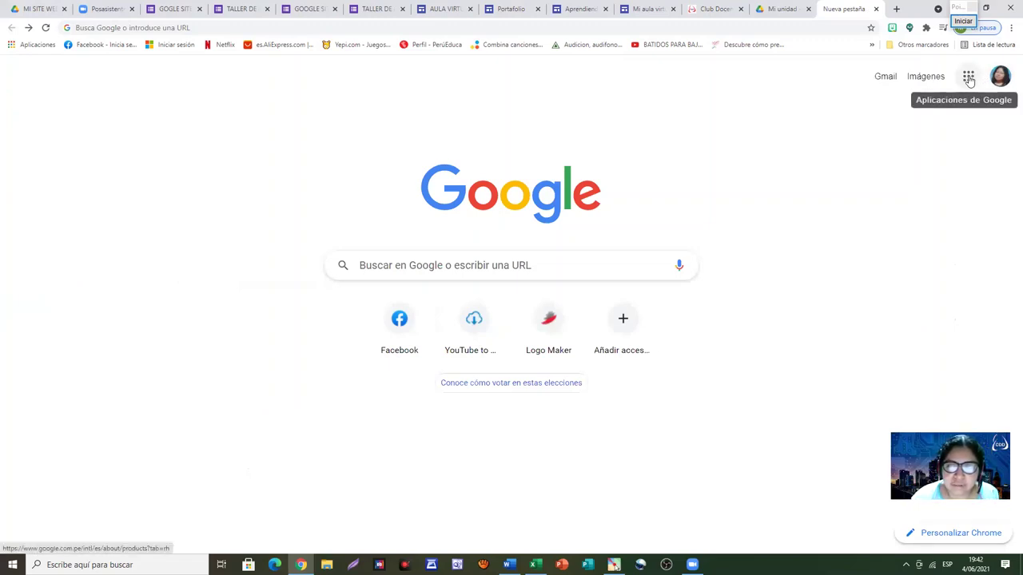
click(968, 78)
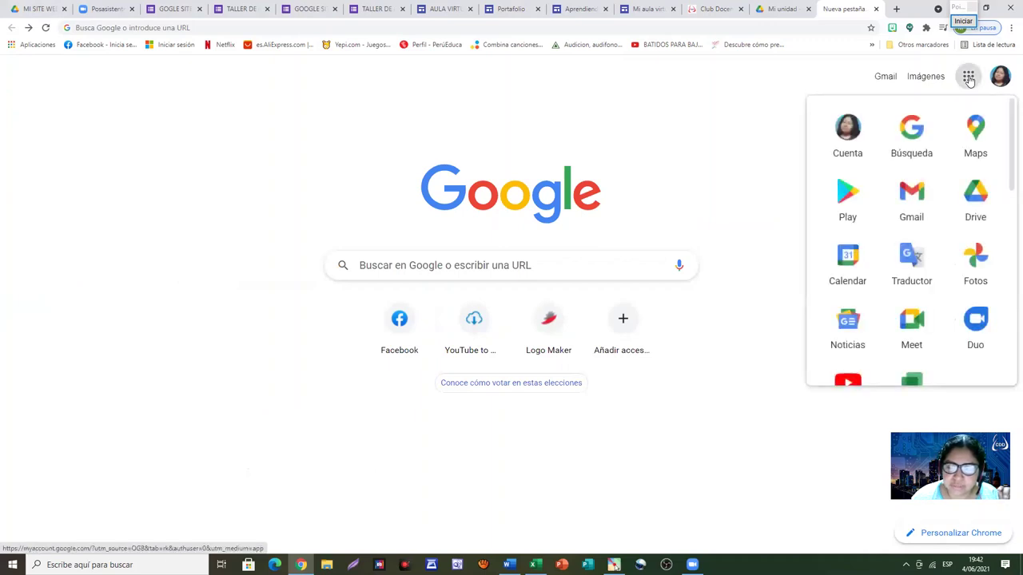
click(978, 199)
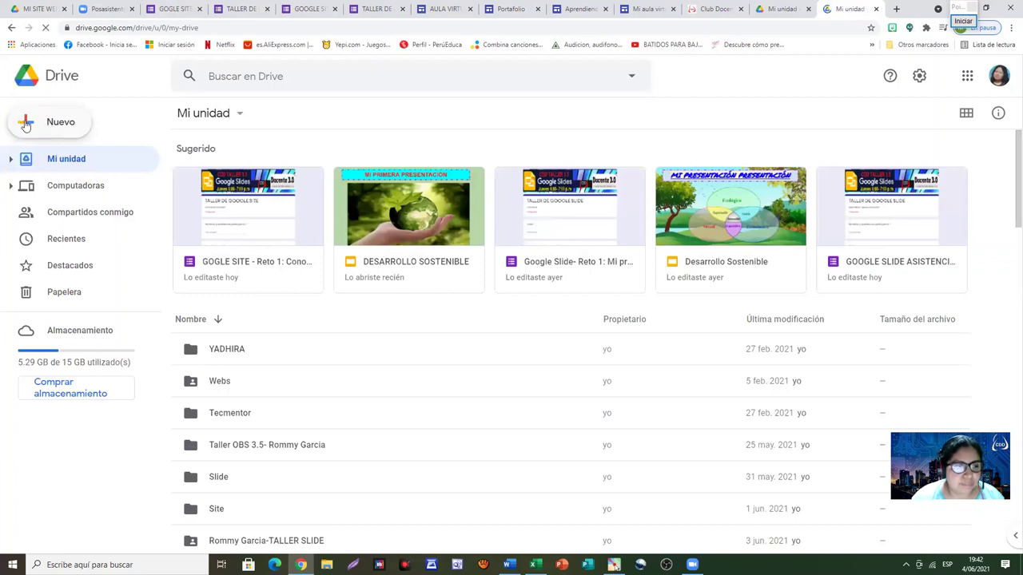
Create a new blank Google Sites site from Drive's new-item options
click(26, 125)
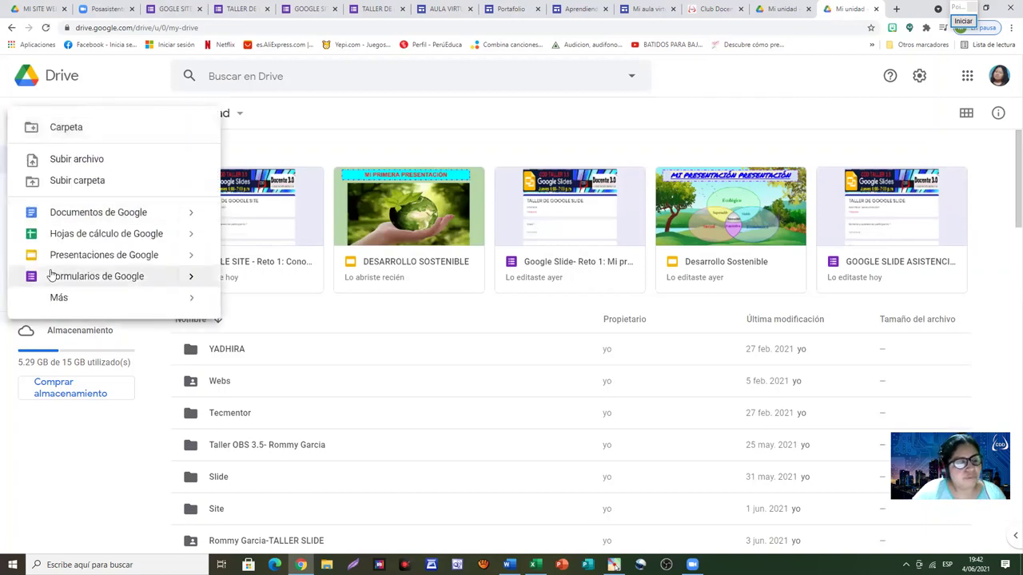
mouse_move(40, 304)
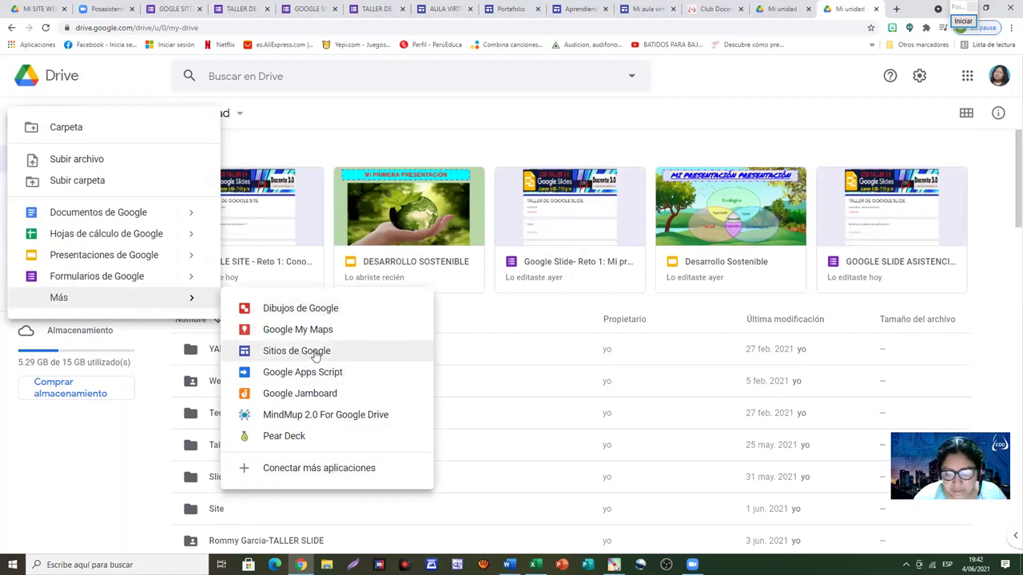
click(315, 353)
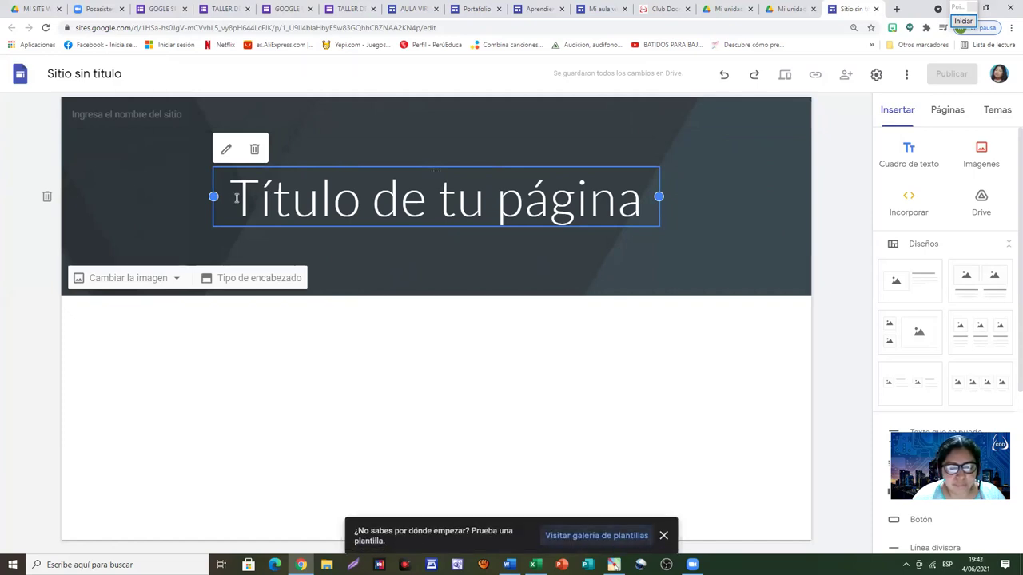
Select the page header of the untitled site and bring up the image picker for changing its background
click(437, 264)
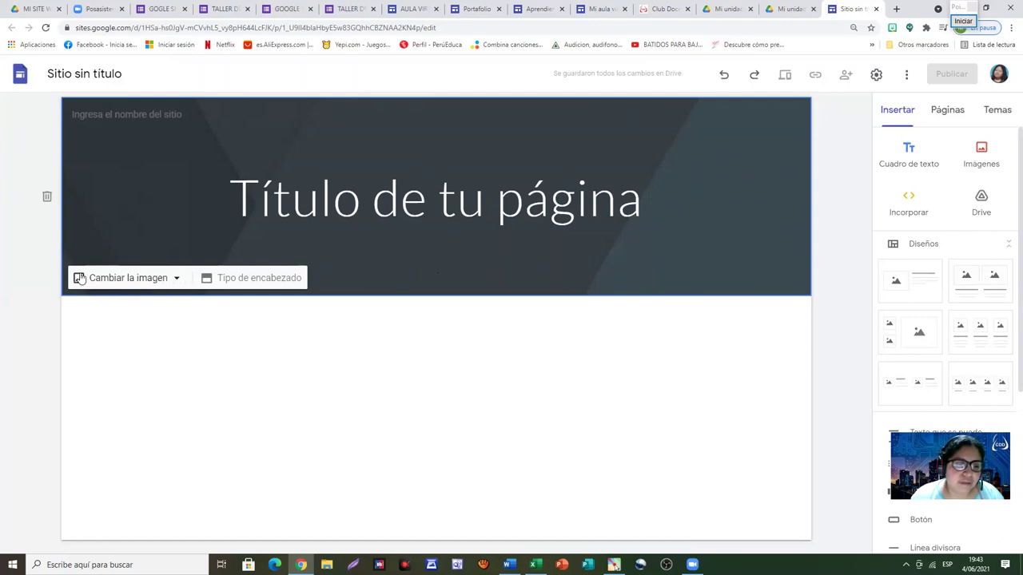
click(176, 278)
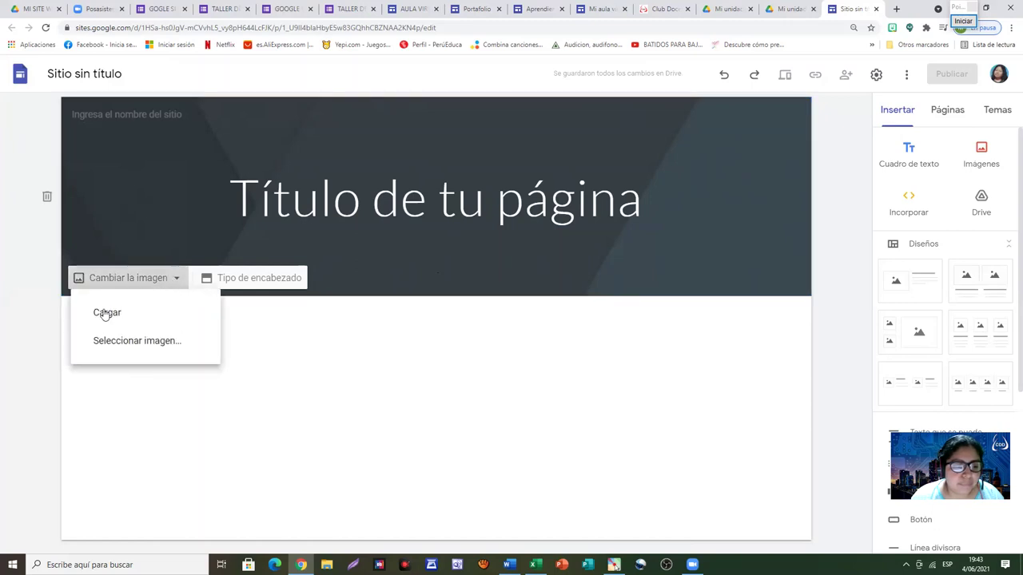
click(137, 341)
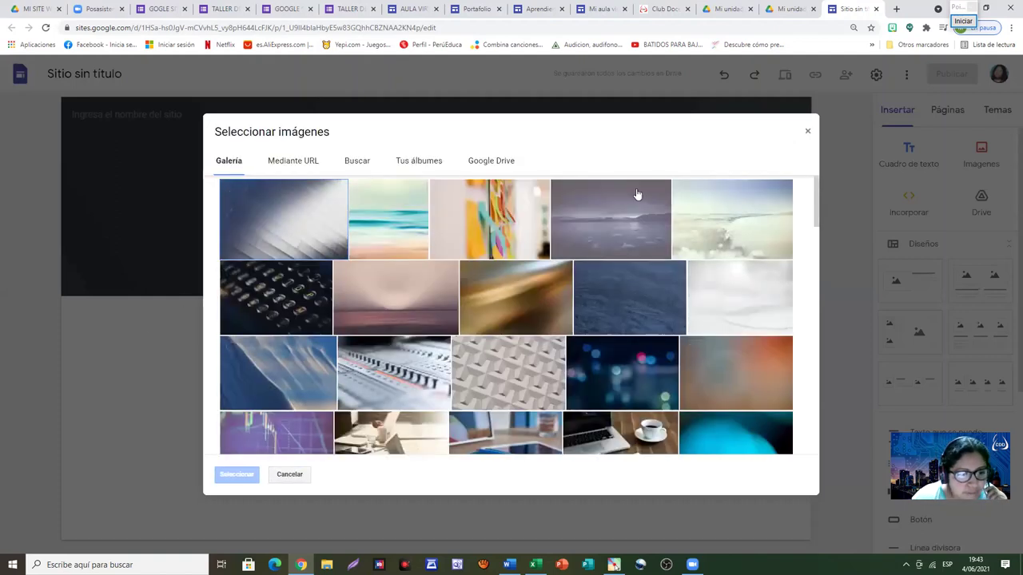
Review the header image sources by URL, Google search and personal albums, without choosing an image
click(300, 167)
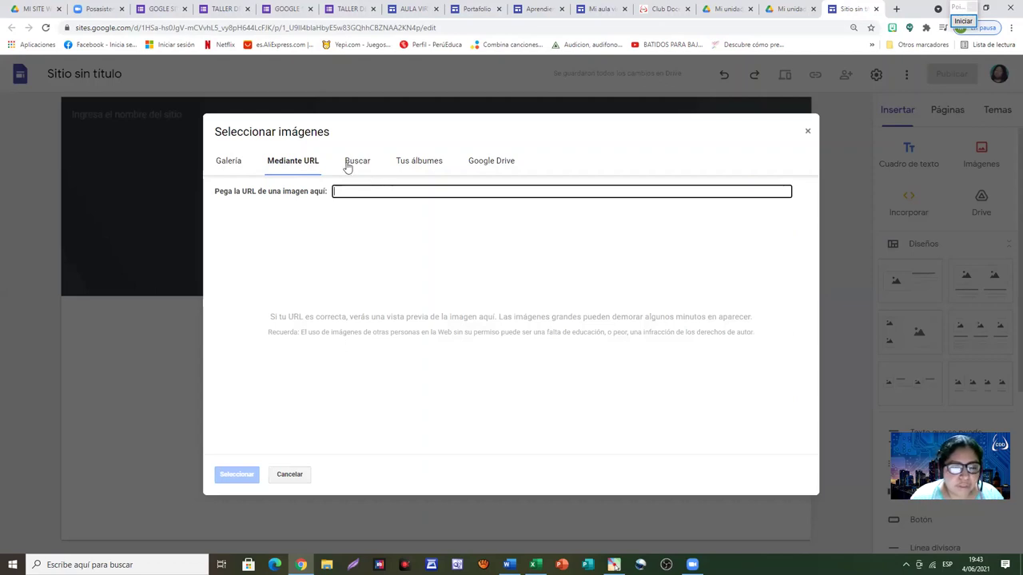
click(356, 162)
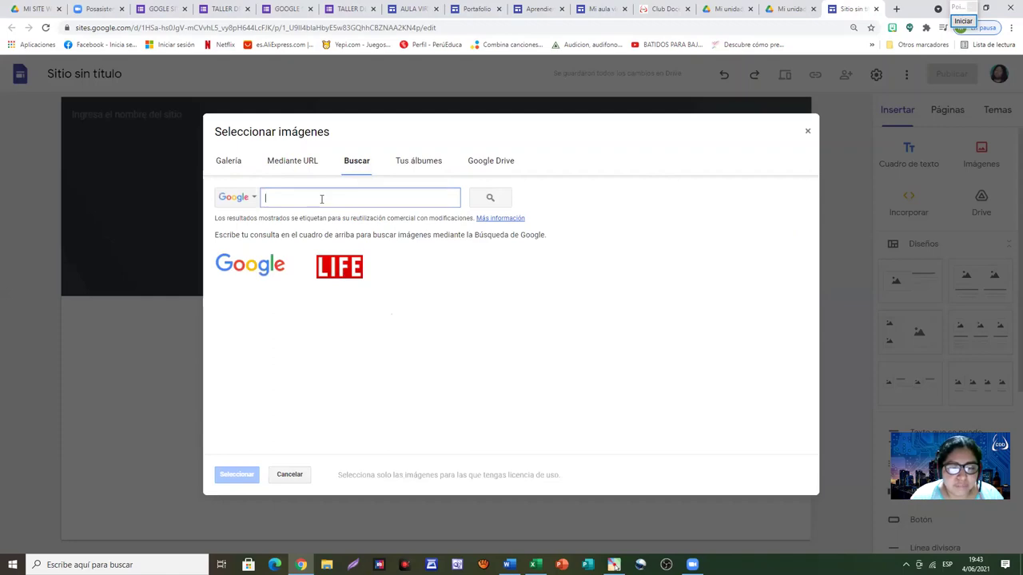
click(413, 164)
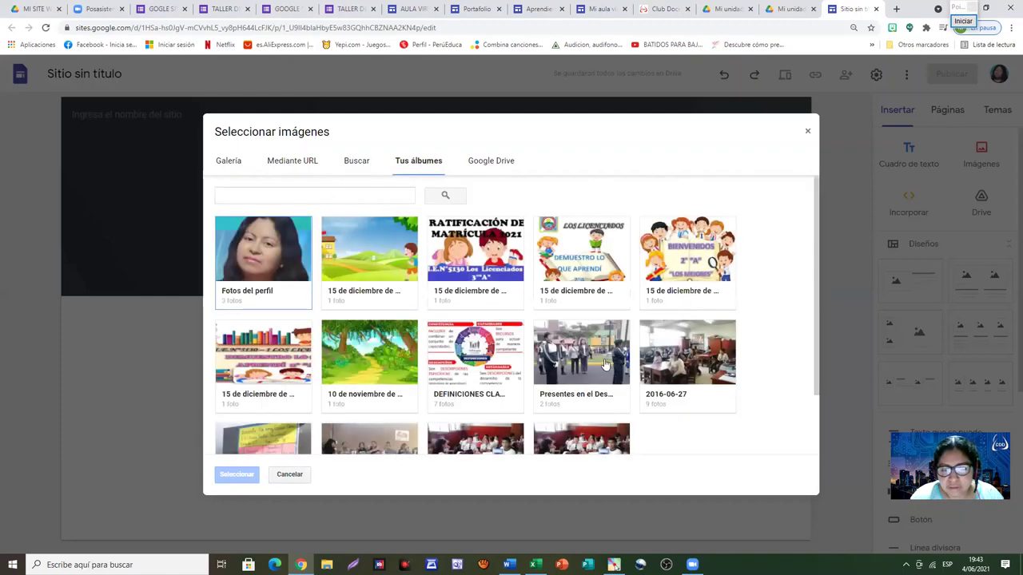
scroll(605, 364, down, 2)
scroll(559, 319, up, 2)
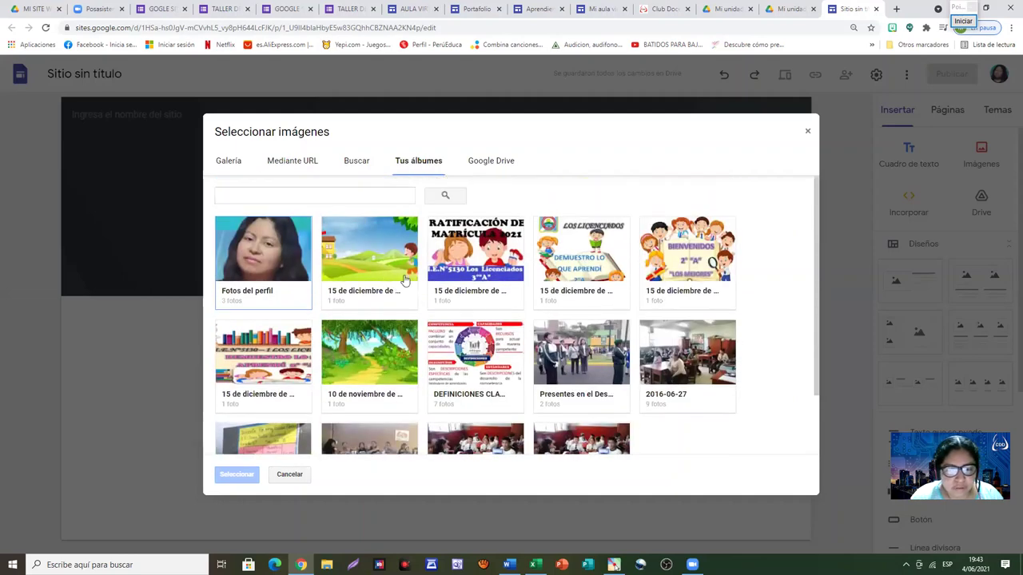
Review the Google Drive image sources, including shared and recent files, and return to the gallery to browse its images
click(505, 163)
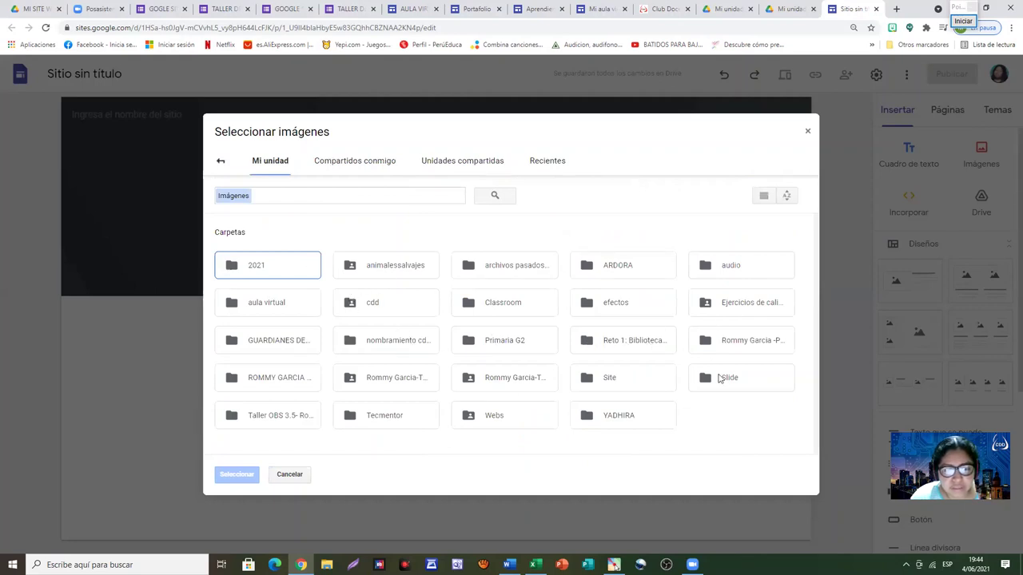
click(363, 163)
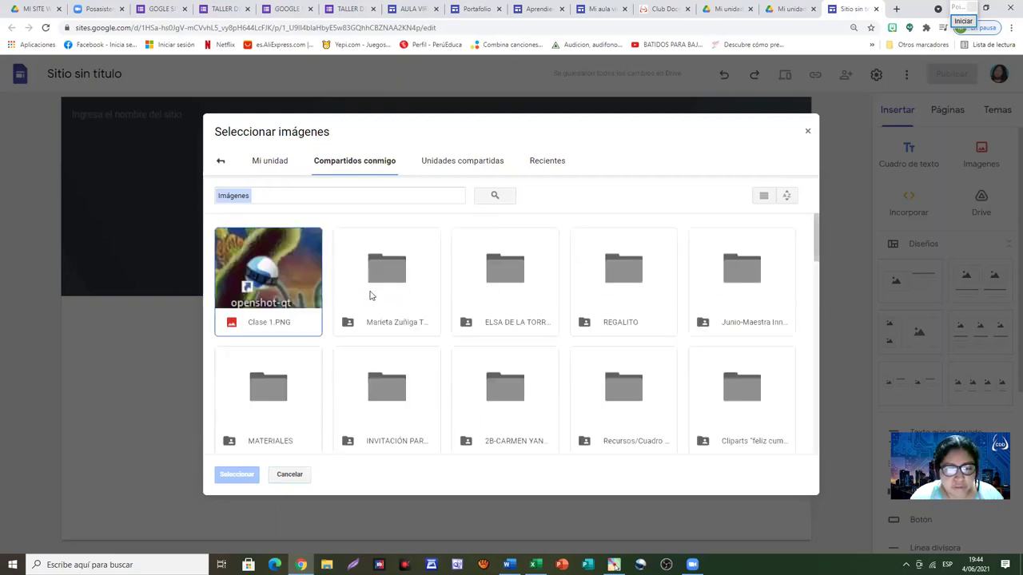
click(451, 164)
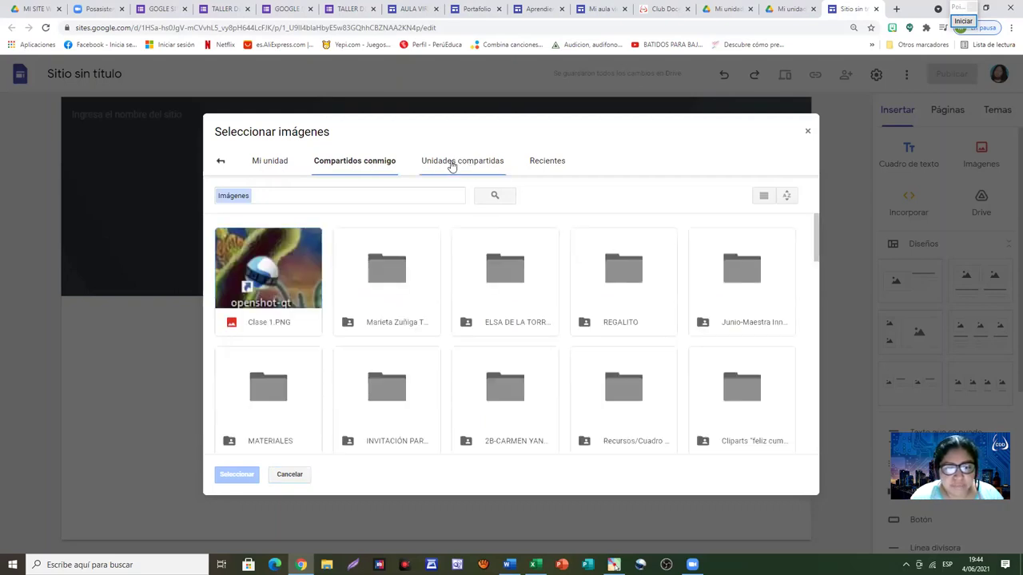
click(548, 163)
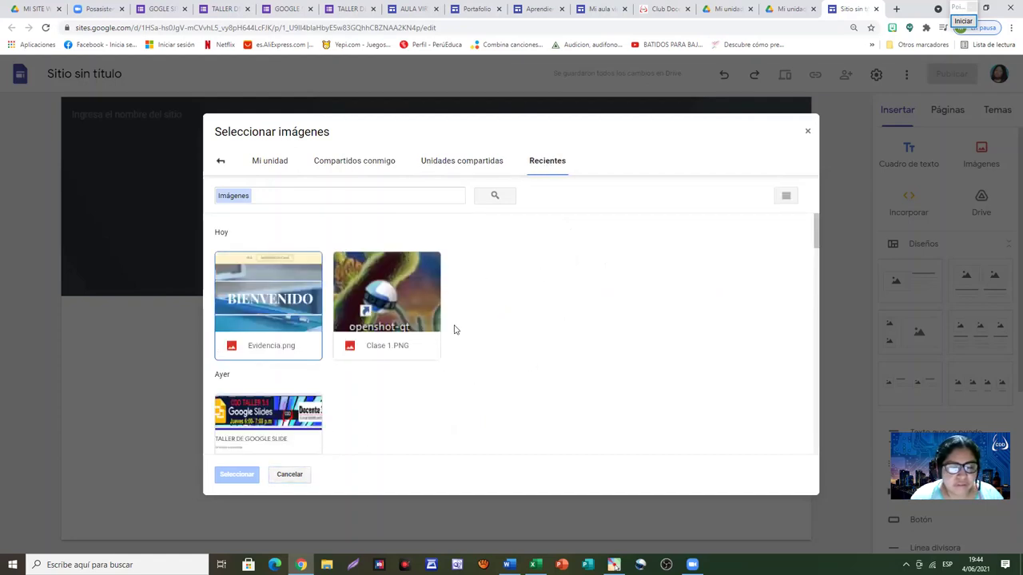
click(220, 163)
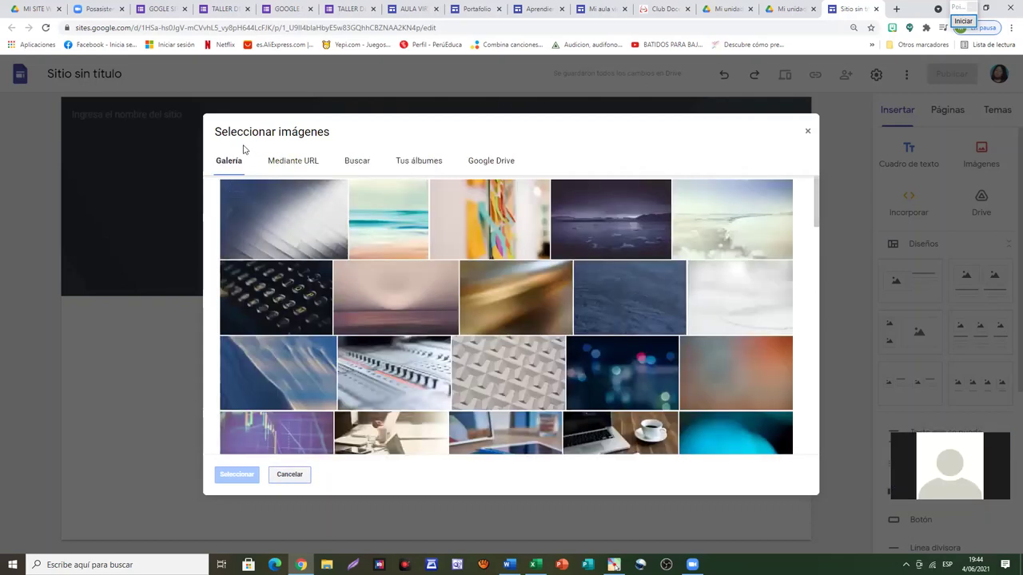
scroll(447, 288, down, 3)
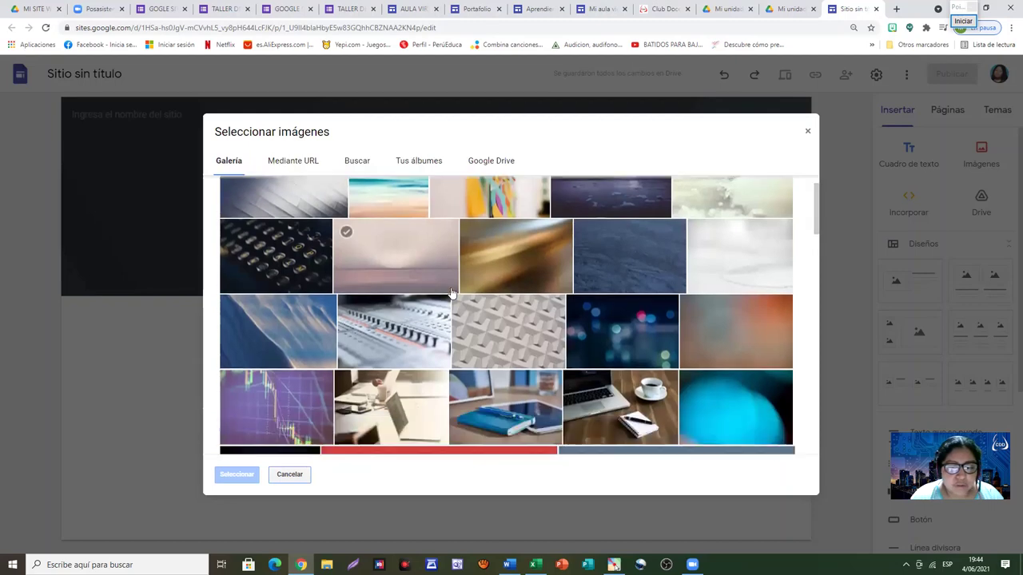
Examine the built-in gallery of images available for the page header, then close it without choosing one
scroll(455, 294, up, 3)
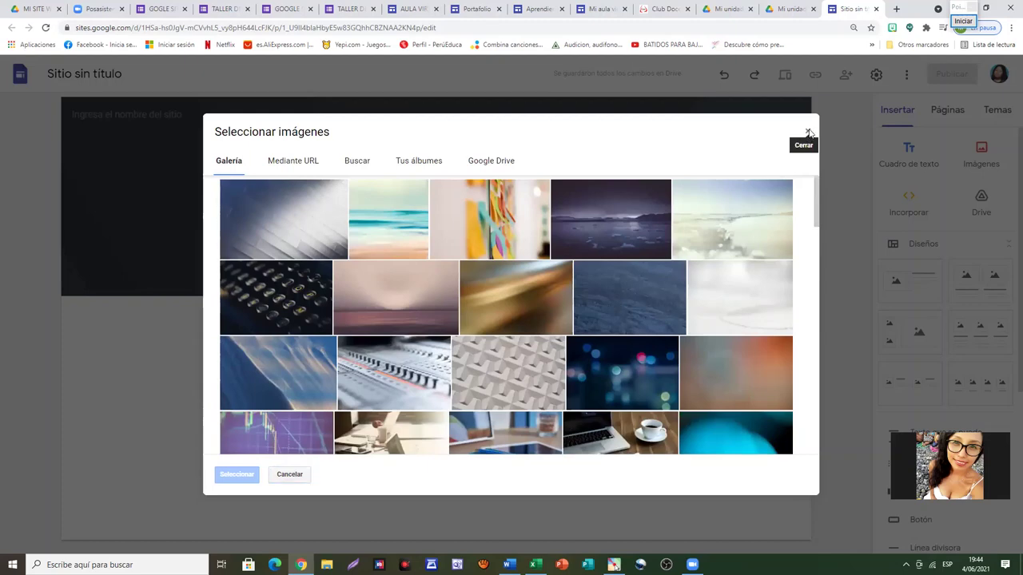
click(807, 133)
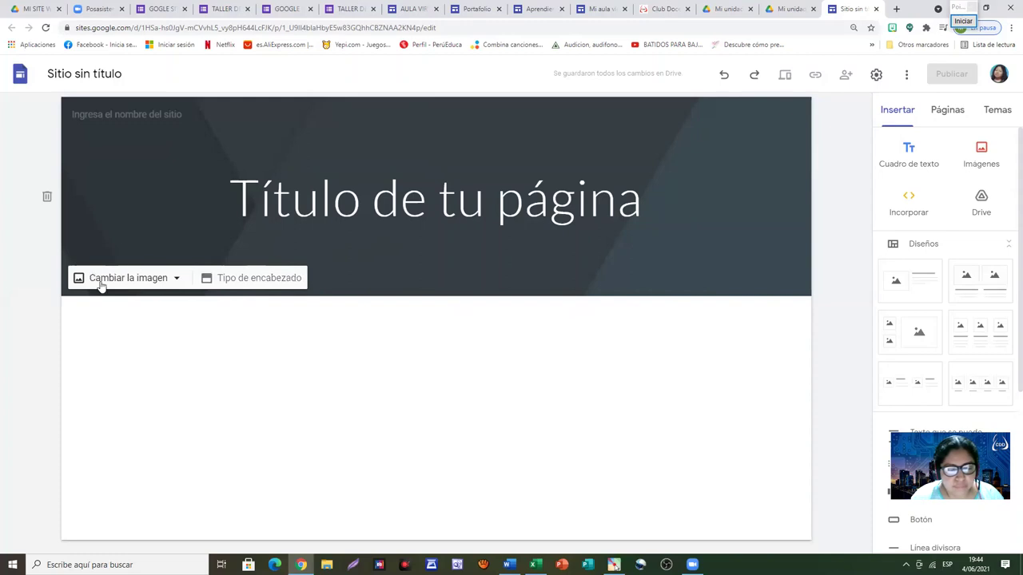
click(176, 279)
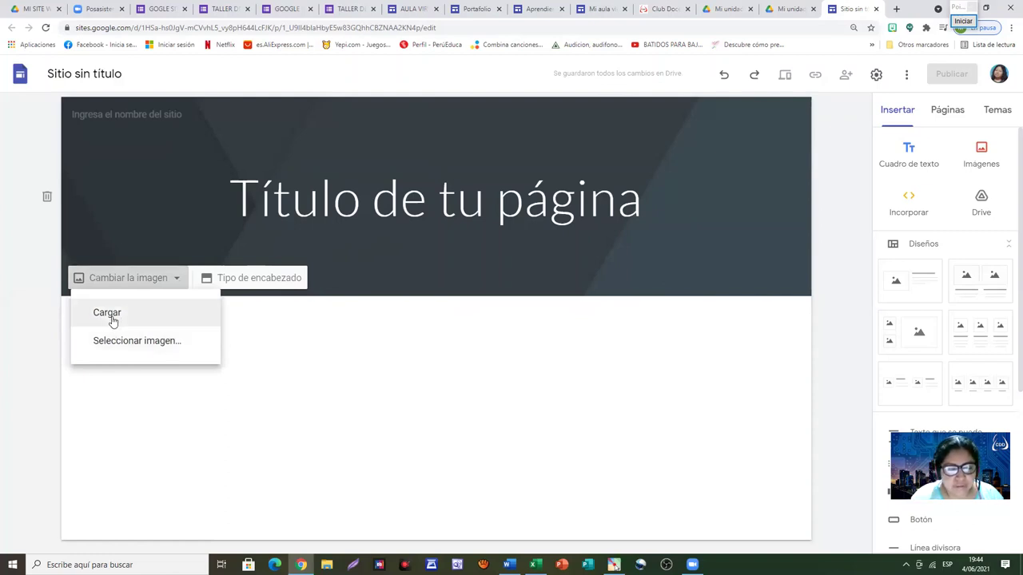
click(144, 342)
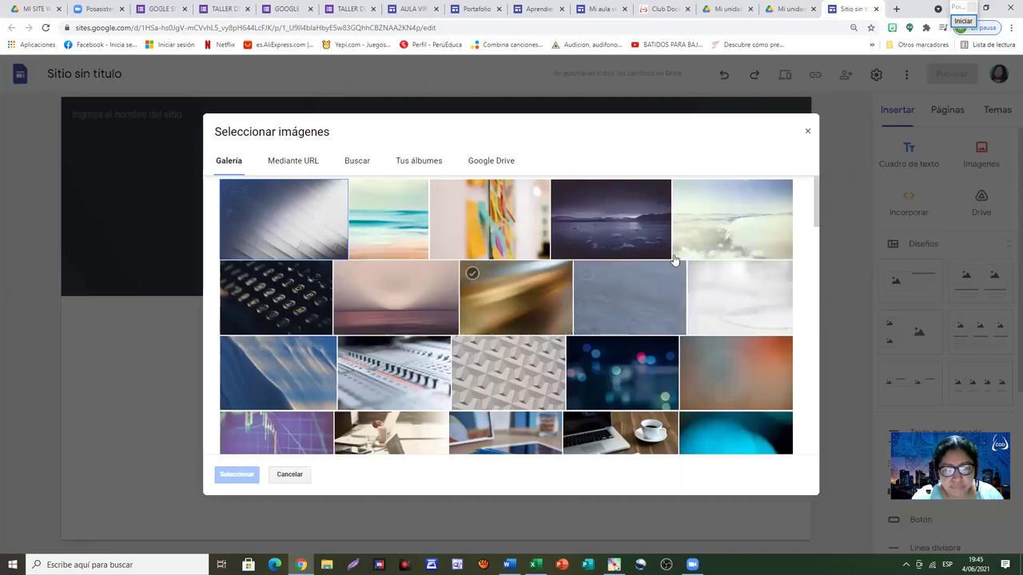
scroll(591, 320, down, 3)
scroll(634, 386, down, 15)
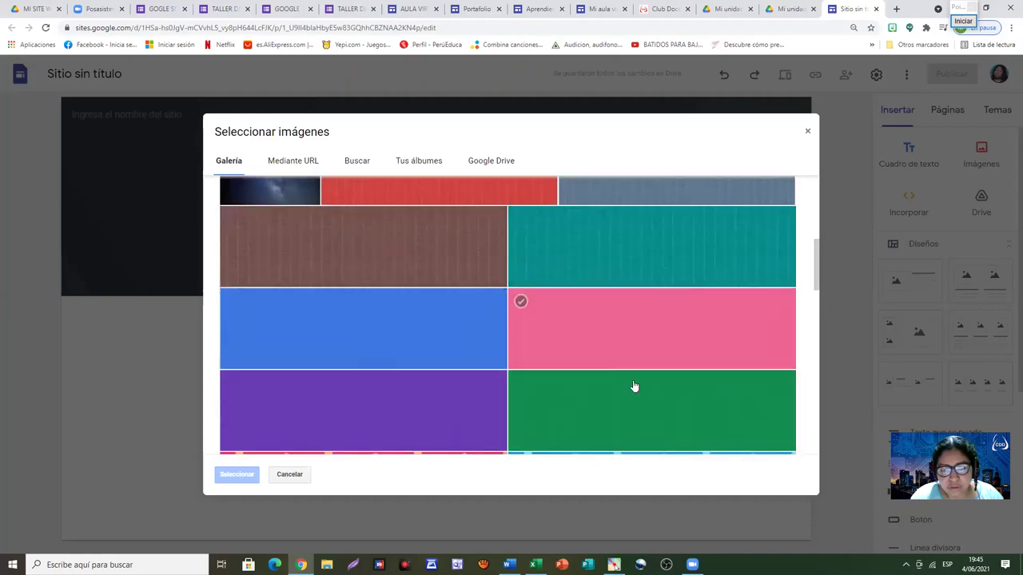
scroll(622, 371, down, 4)
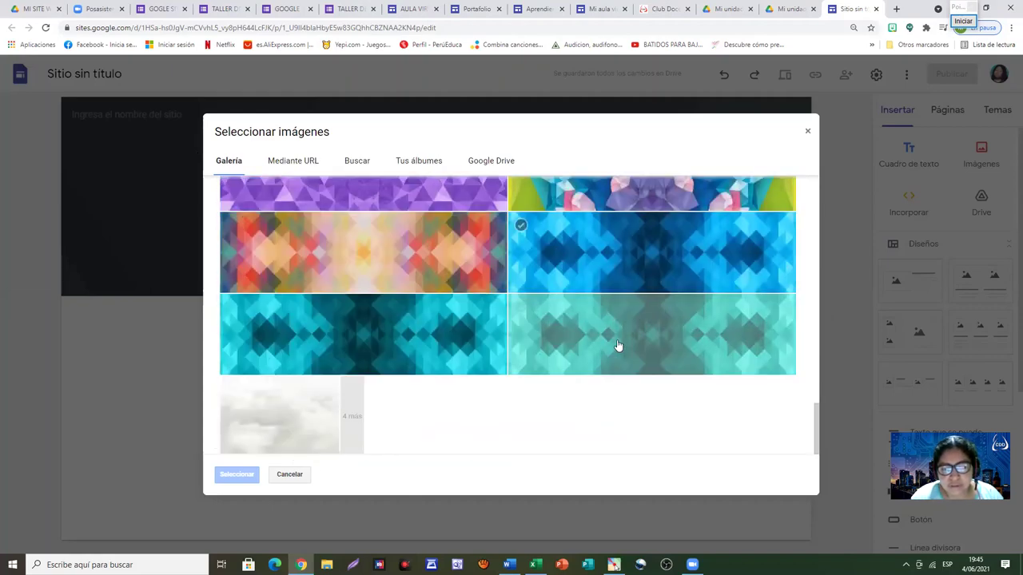
scroll(518, 311, up, 18)
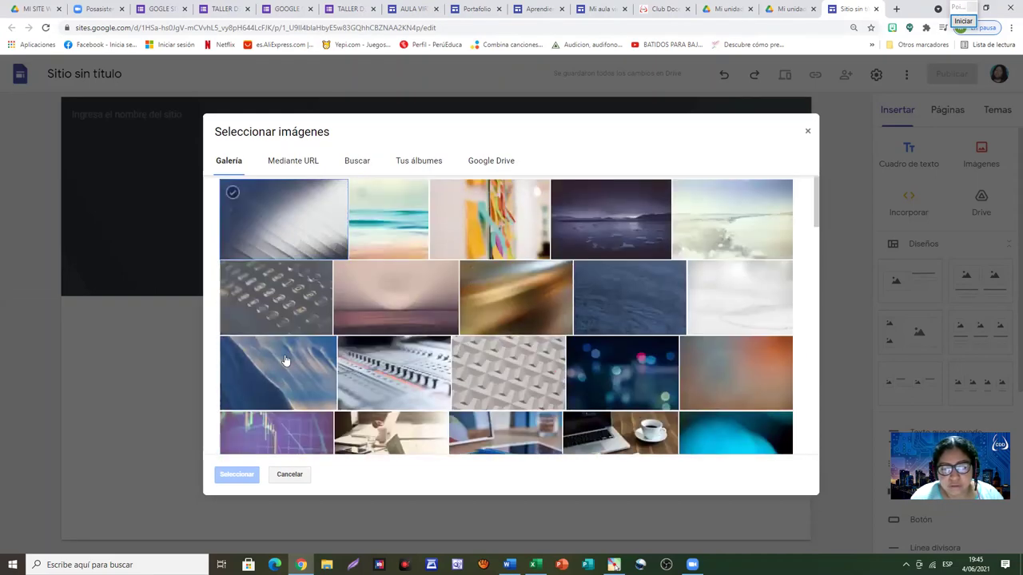
click(807, 132)
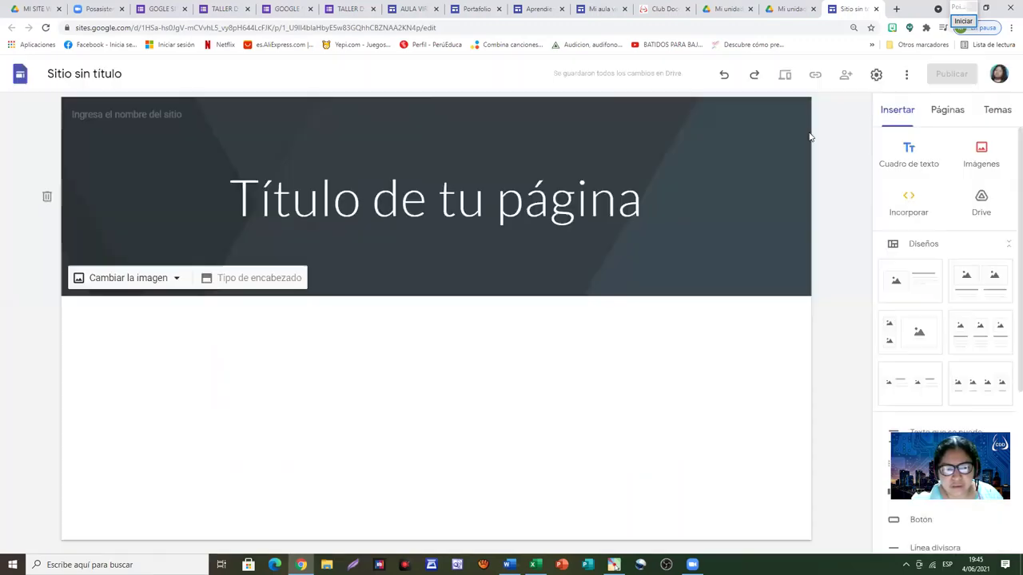
Upload aula virtual.png from the Libro de la selva folder as the page's header image
click(177, 280)
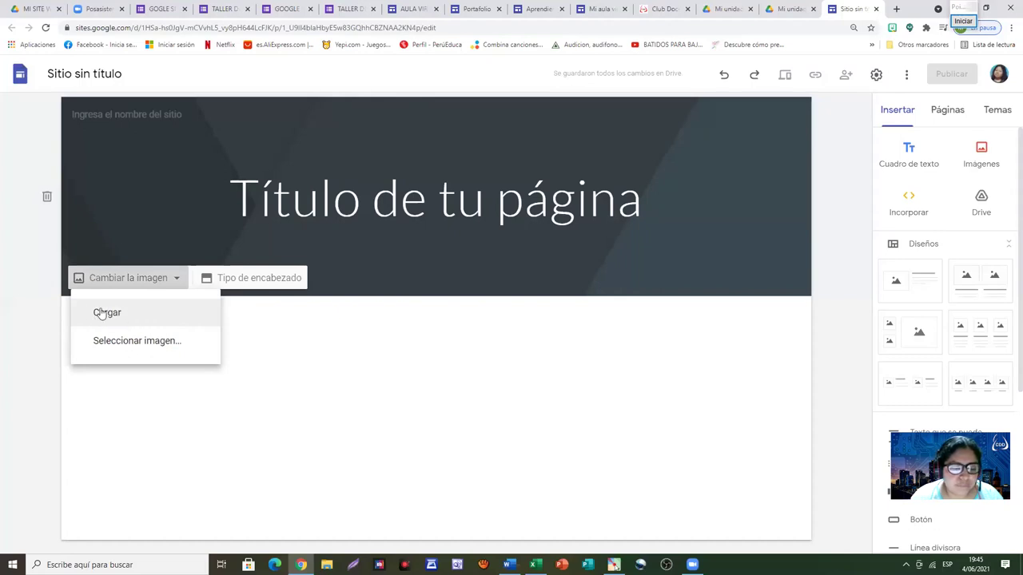
click(141, 317)
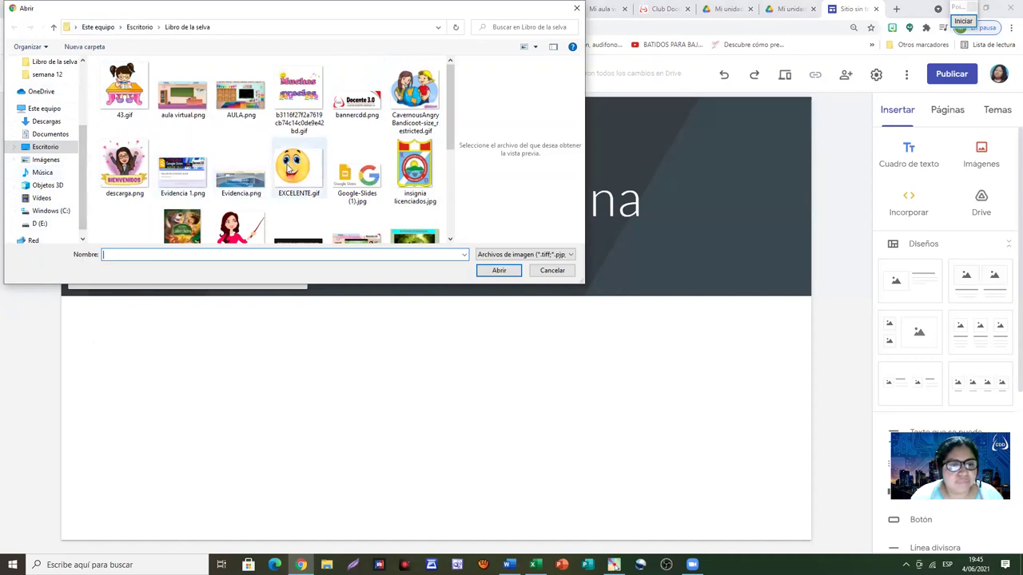
scroll(256, 194, down, 2)
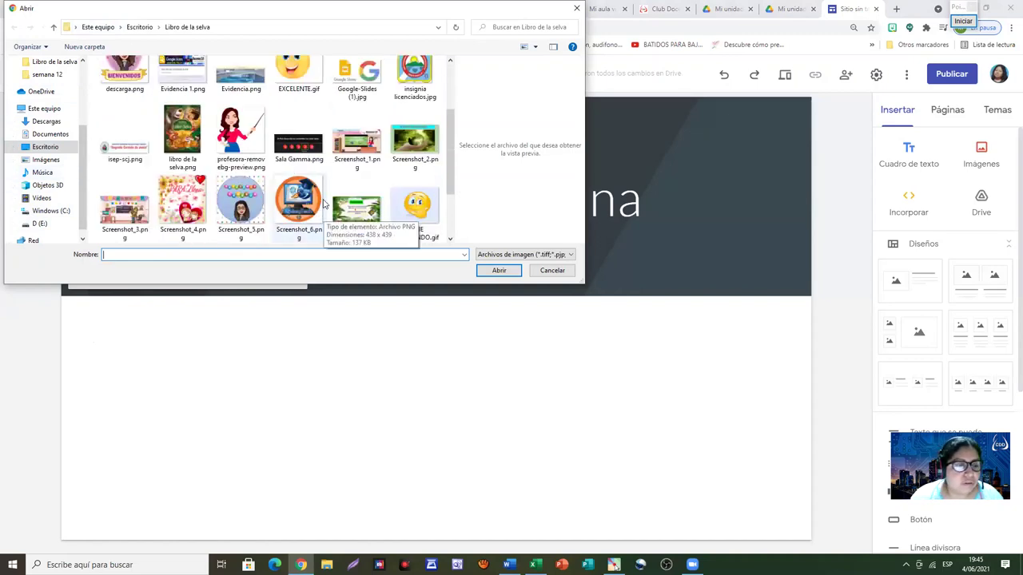
scroll(323, 204, up, 2)
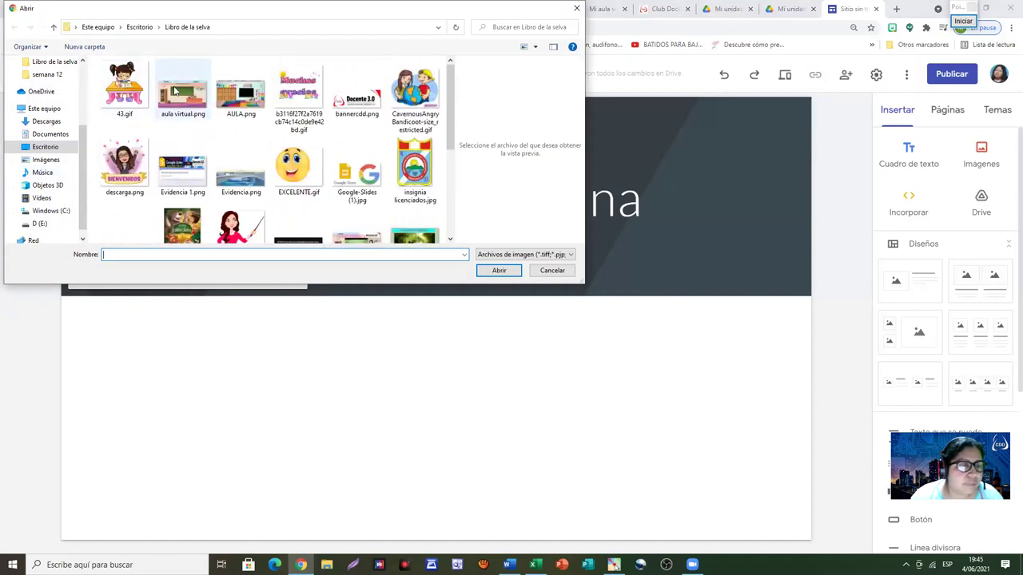
click(237, 97)
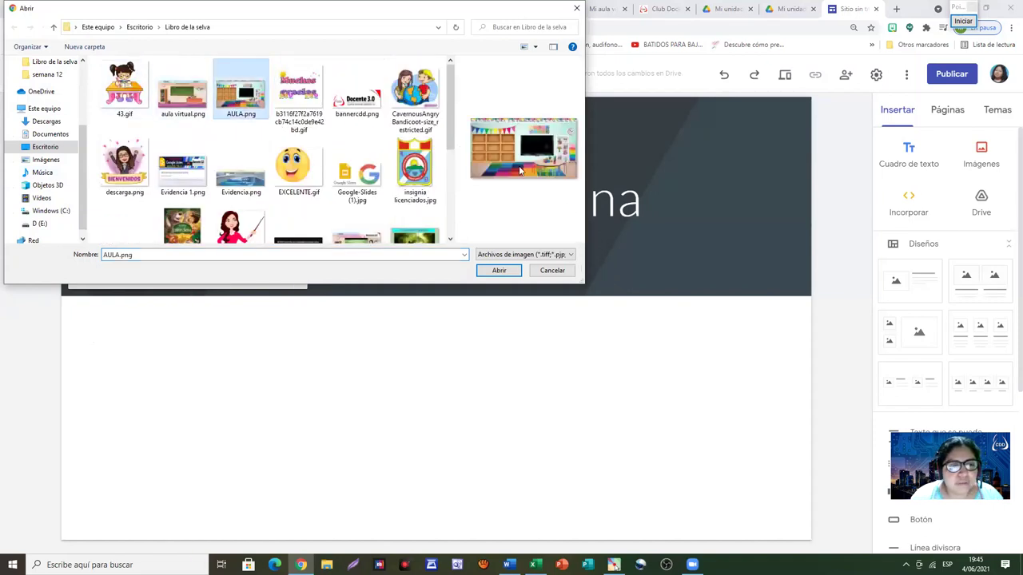
click(192, 92)
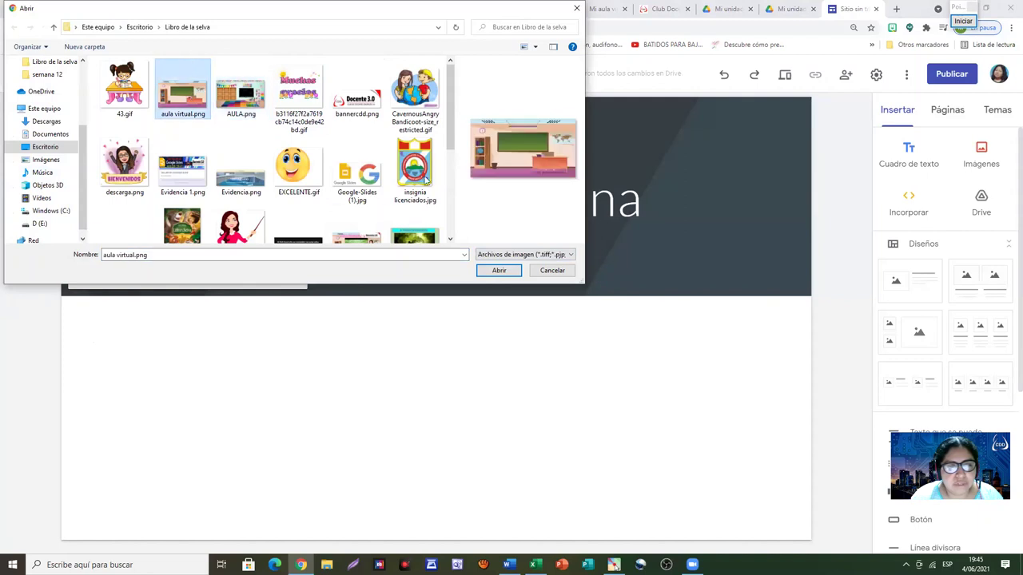
click(498, 272)
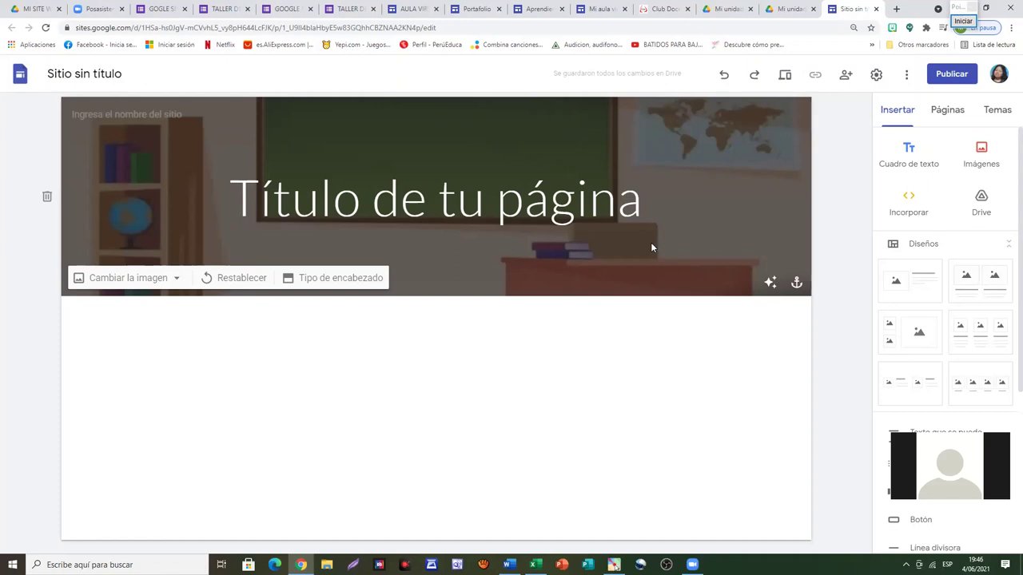
Try anchoring the header image upper right, right, lower right, left and upper left, then set its anchor back to Centro
mouse_move(218, 129)
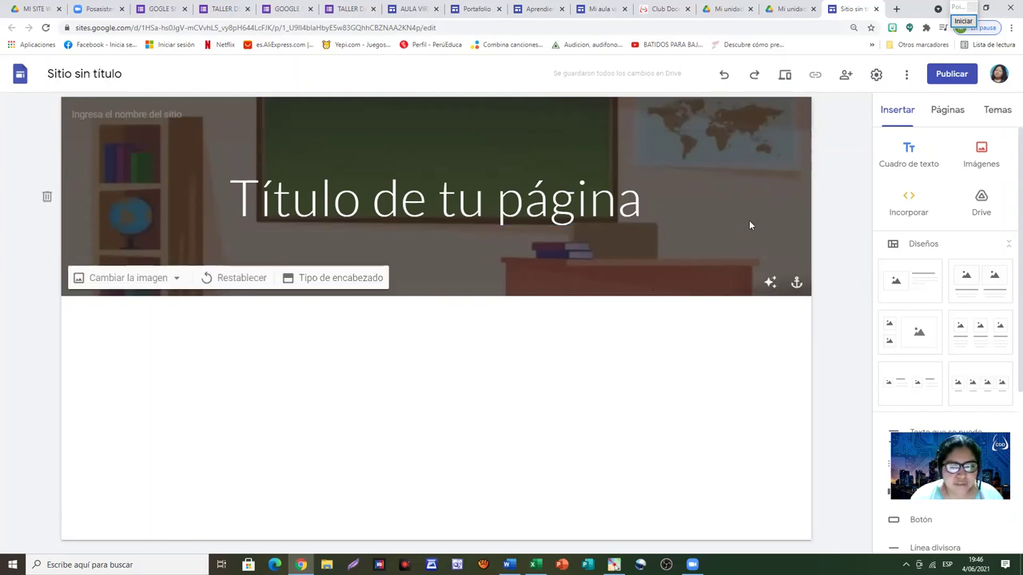
click(797, 284)
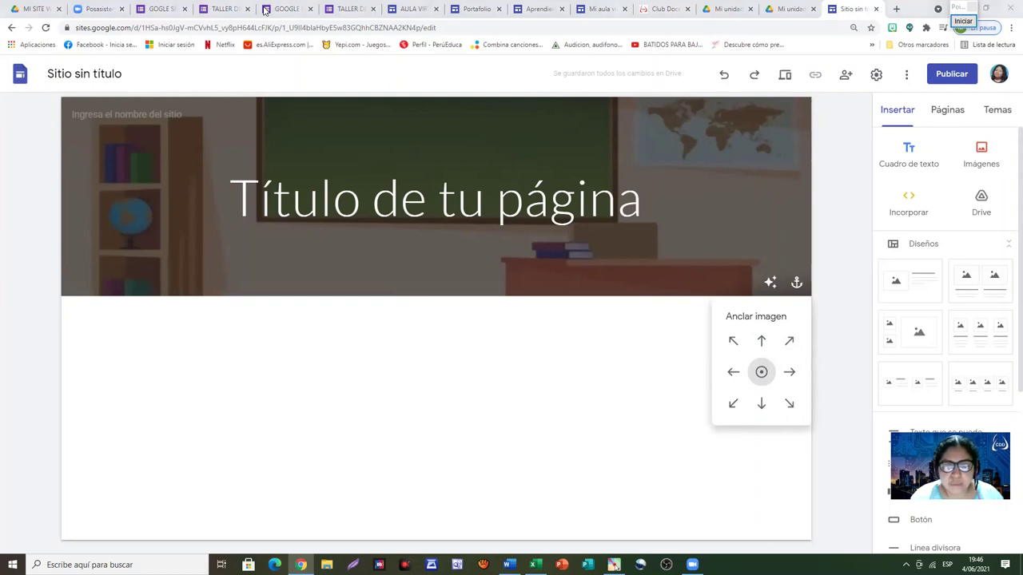
click(790, 343)
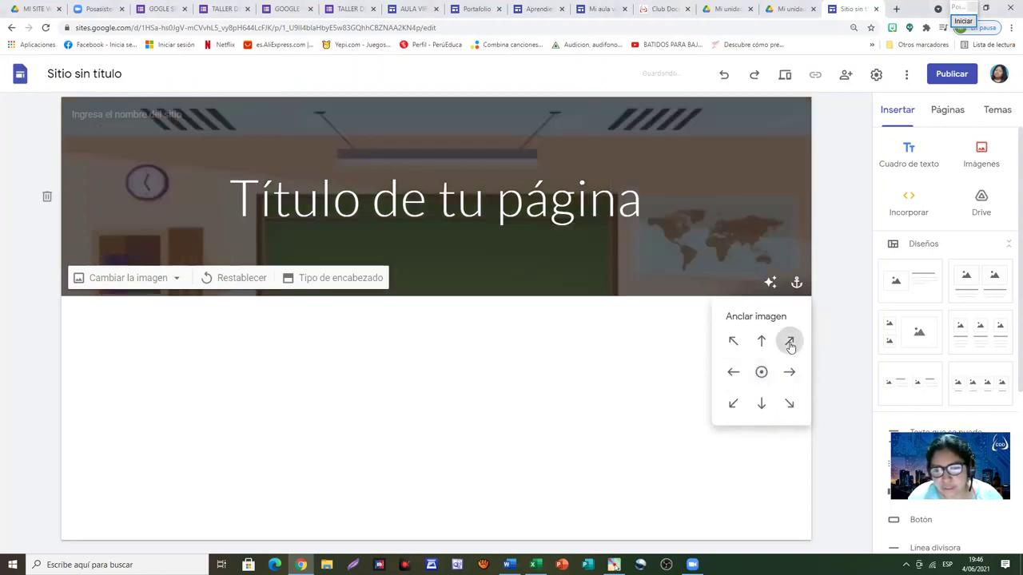
click(789, 372)
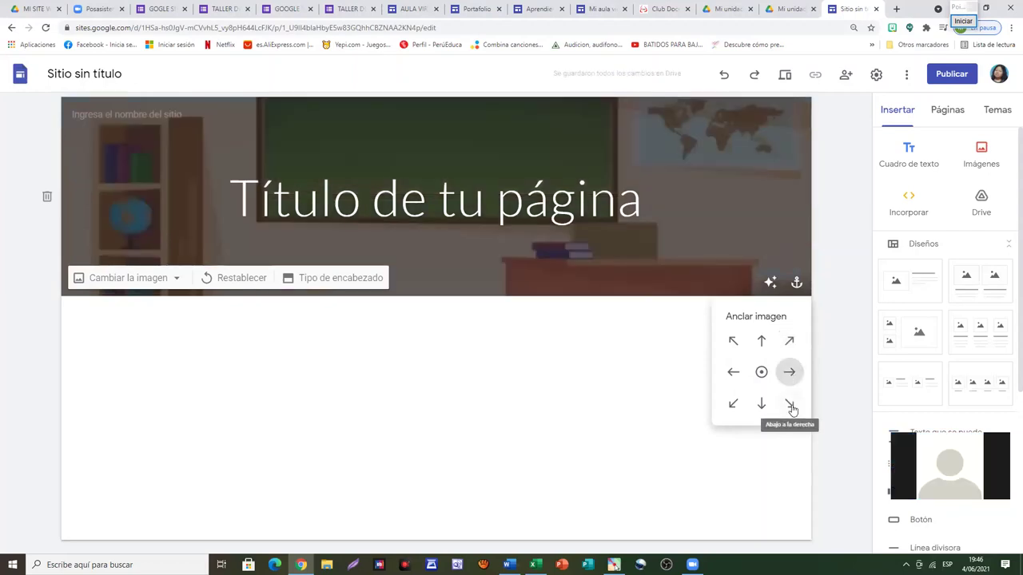
click(789, 405)
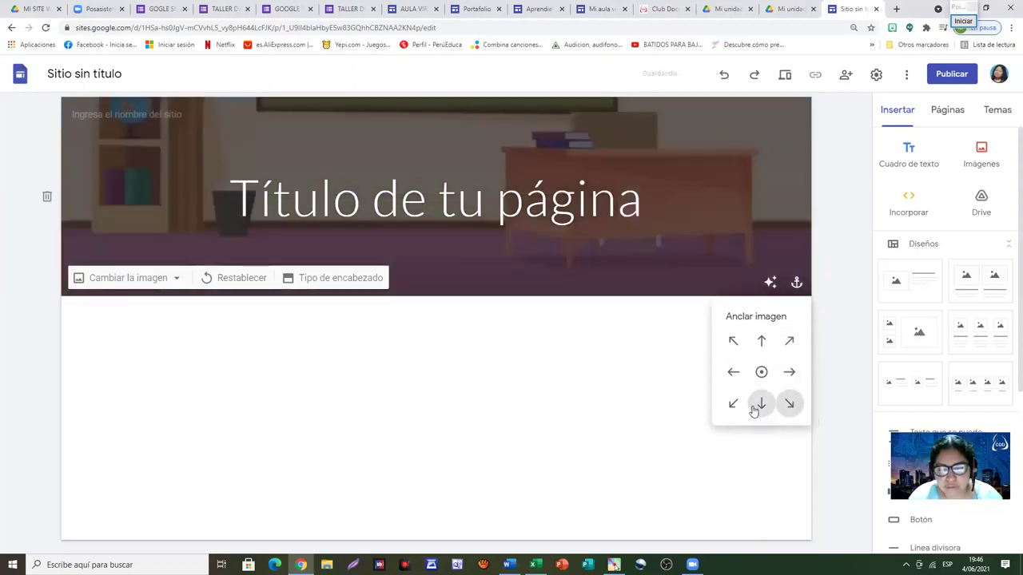
click(731, 376)
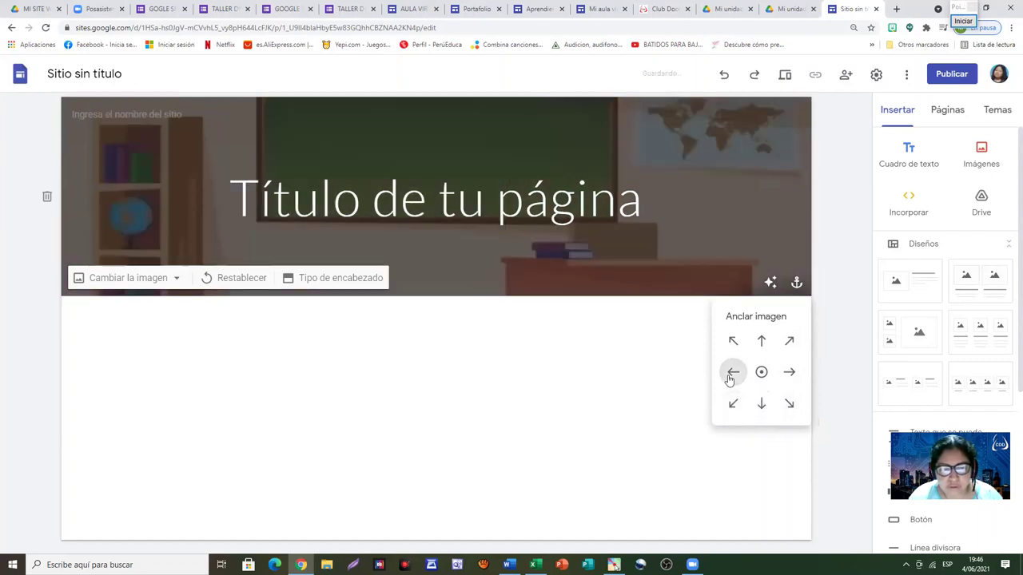
click(732, 340)
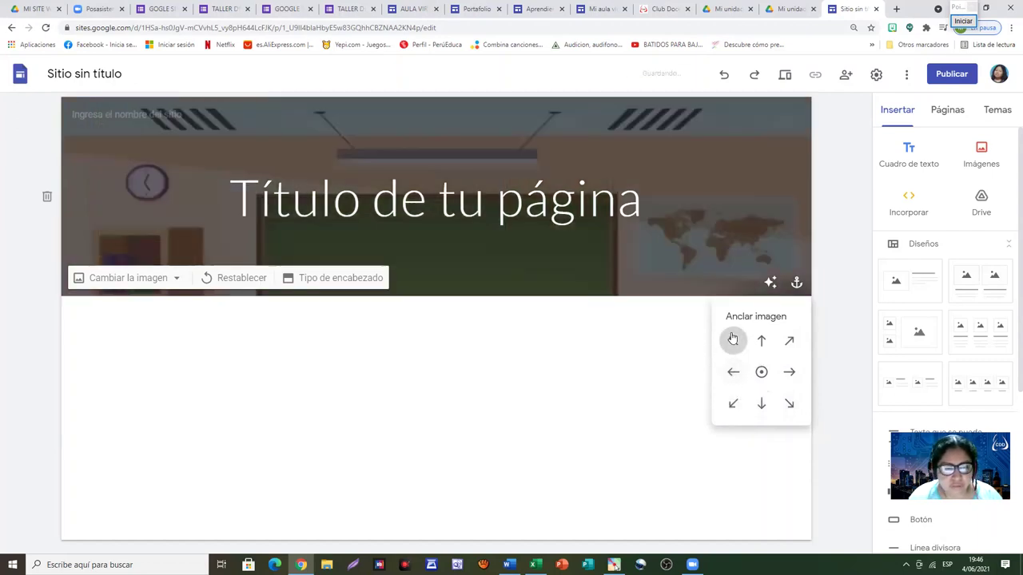
click(762, 371)
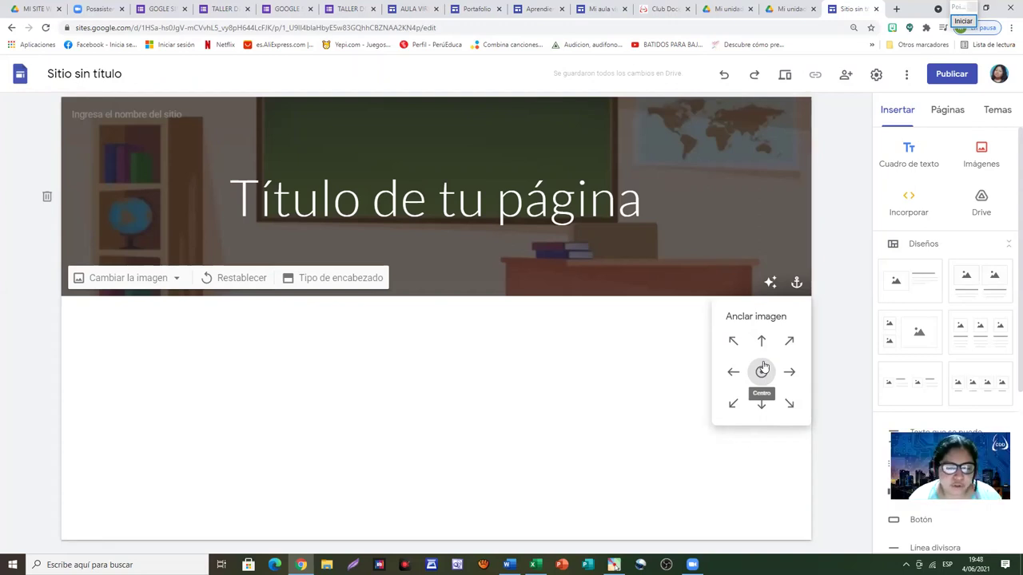
click(731, 276)
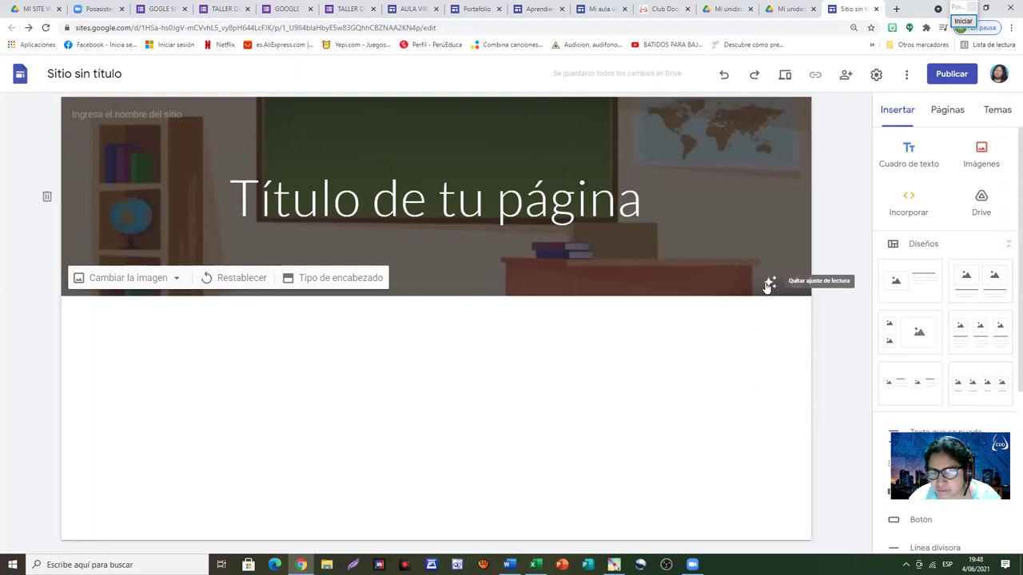
Toggle the header image's readability adjustment off, on, and off again to compare the title's legibility
click(768, 285)
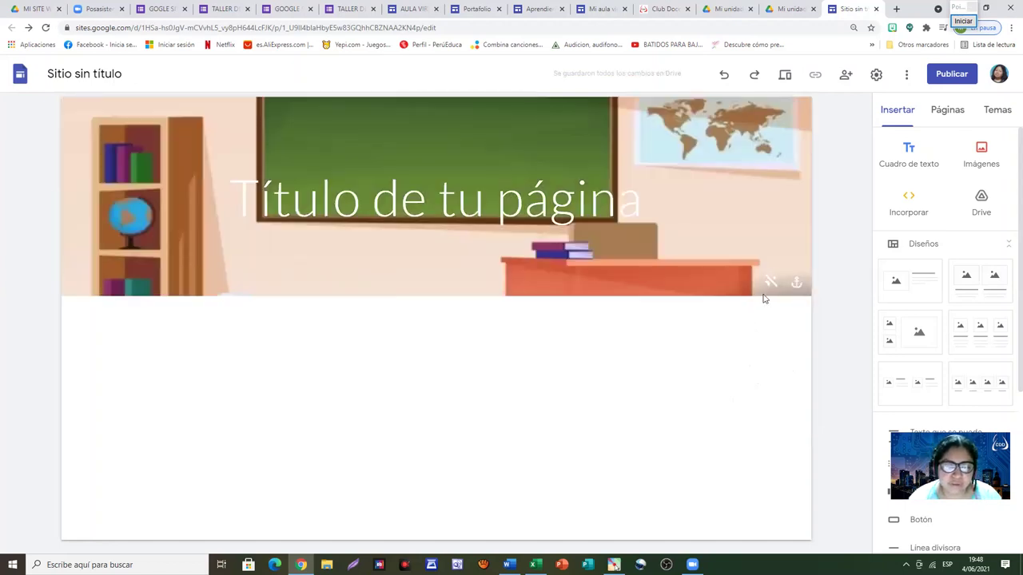
click(771, 283)
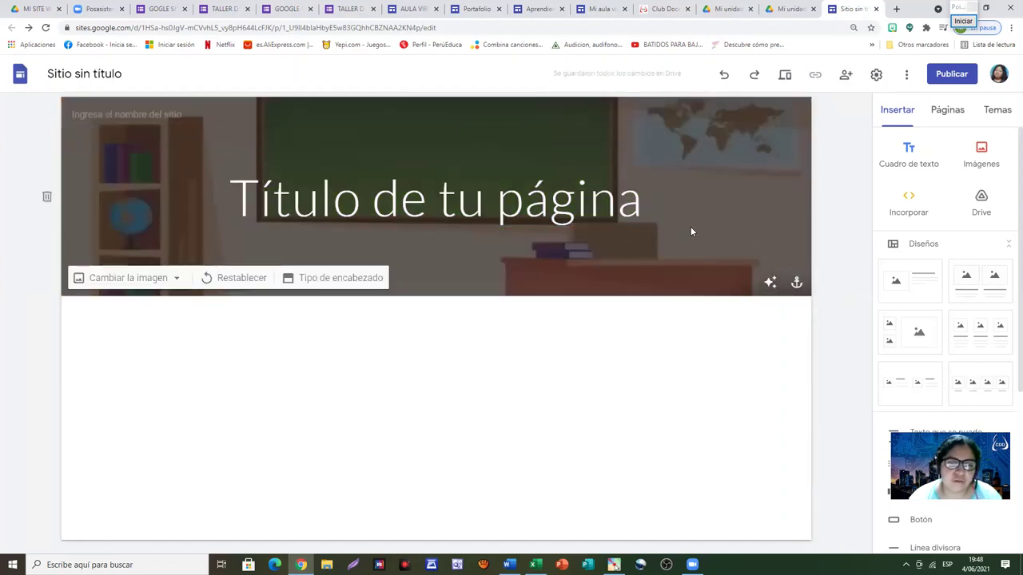
click(770, 284)
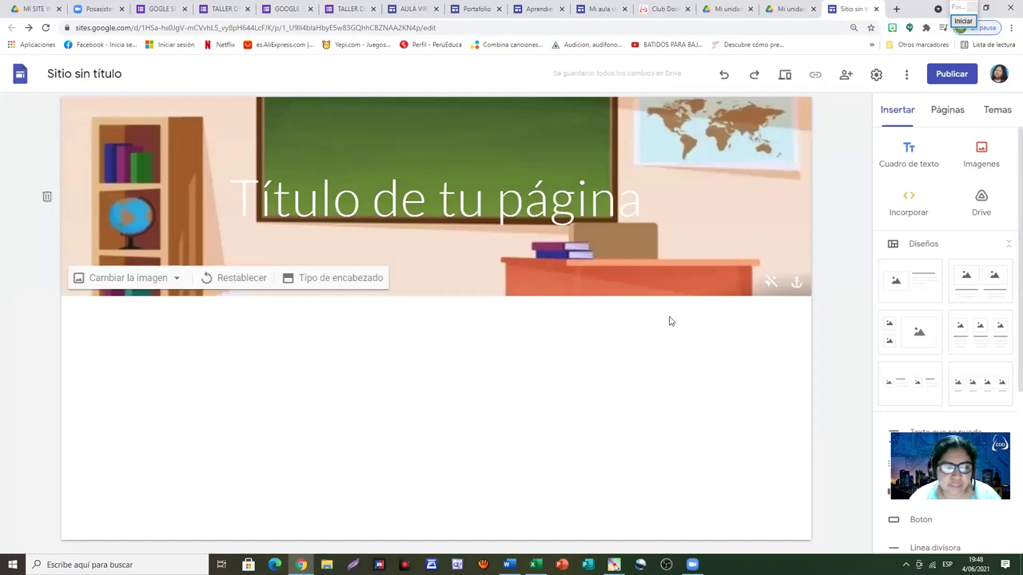
click(237, 198)
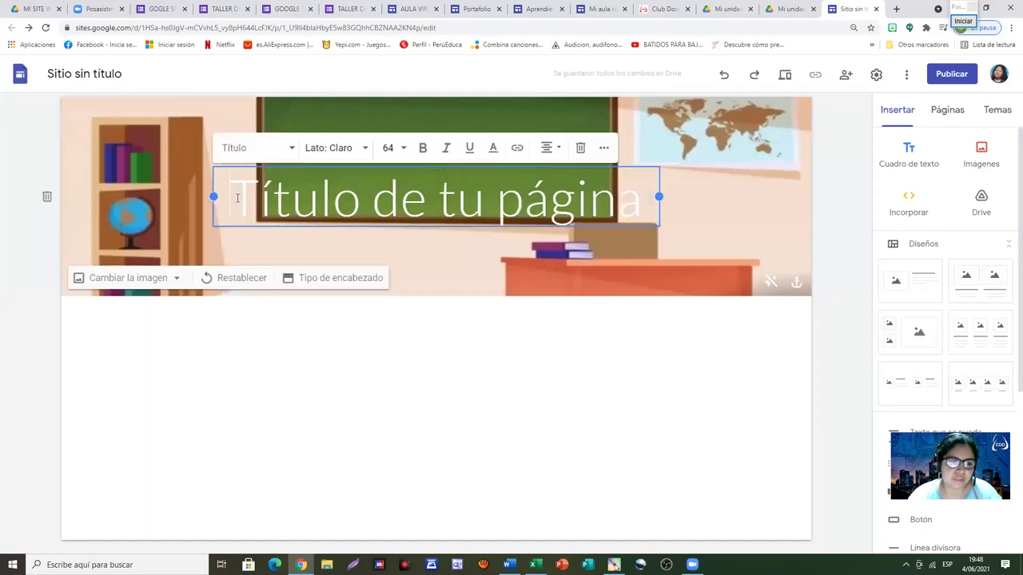
drag(233, 200, 638, 195)
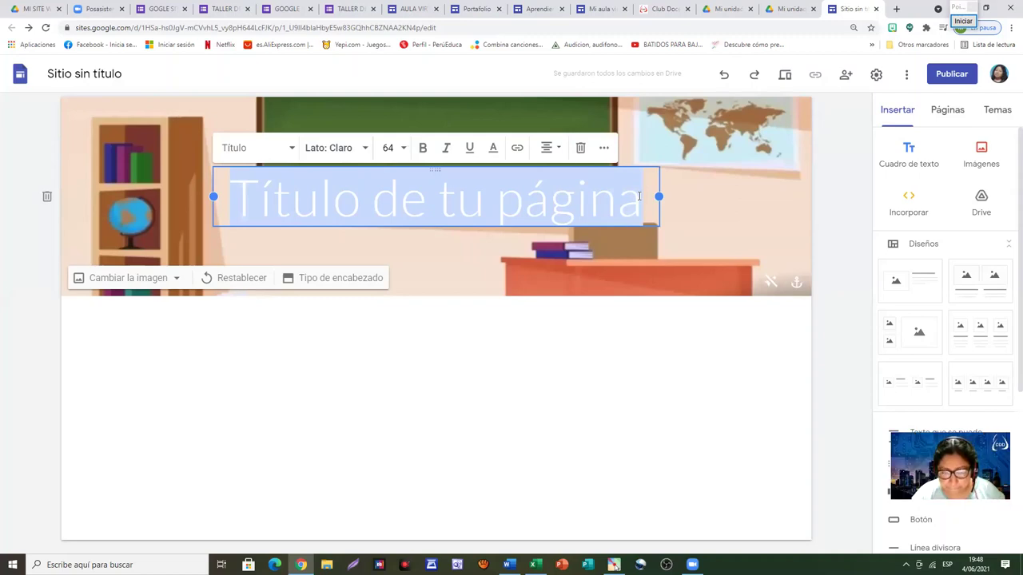
Replace the header image with the periwinkle-blue geometric triangle pattern from the built-in gallery
click(179, 279)
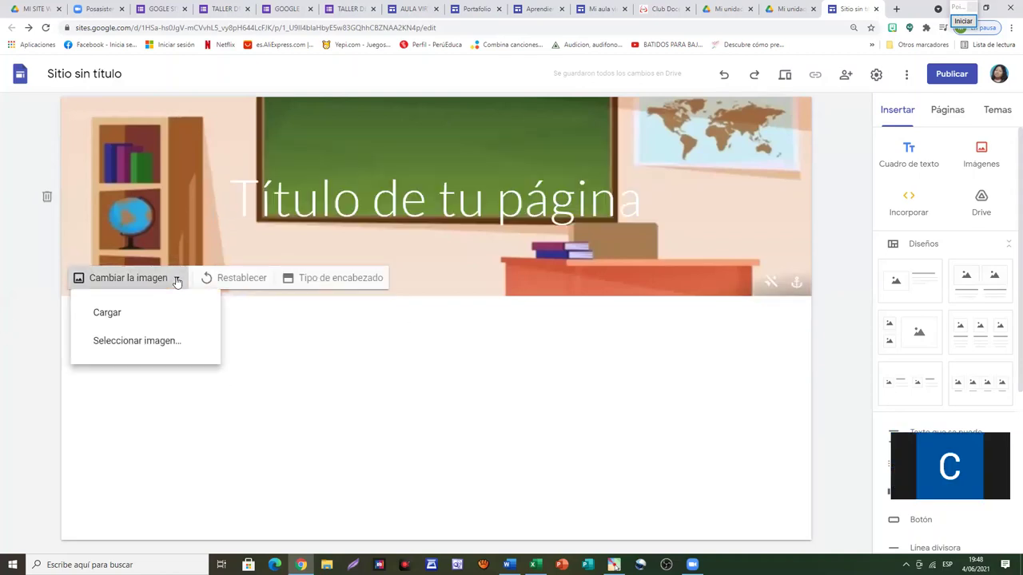
click(166, 343)
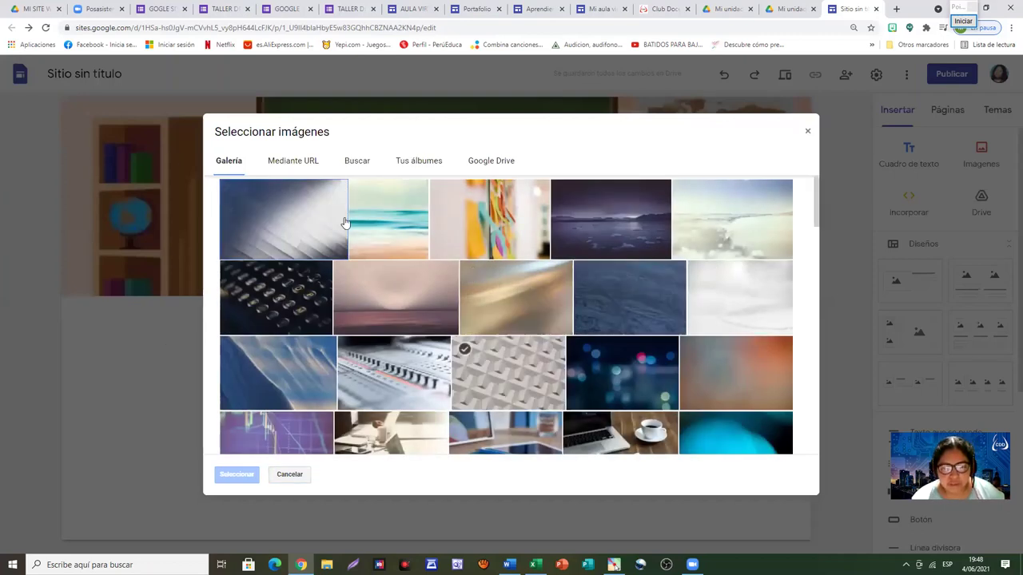
scroll(598, 382, down, 5)
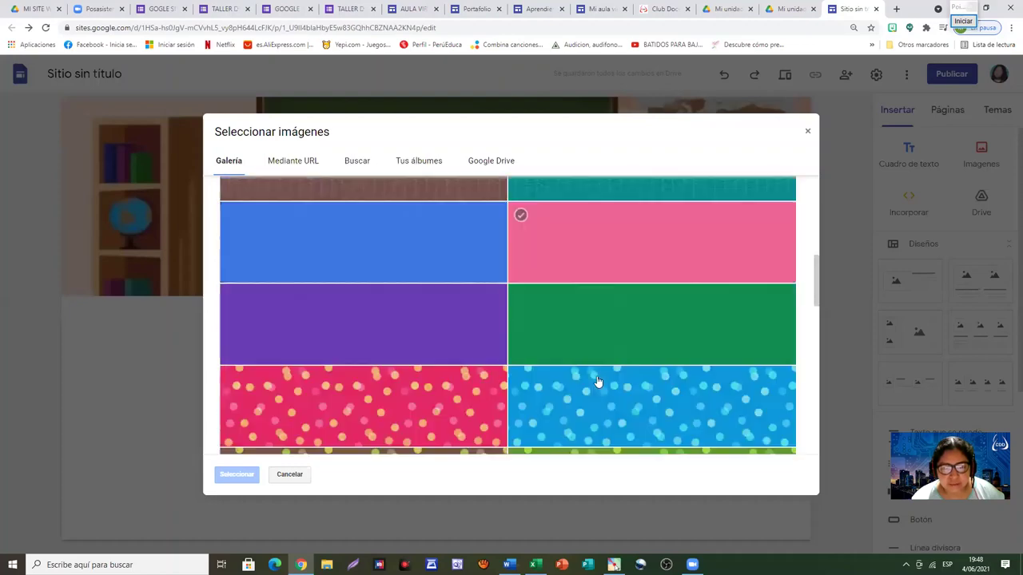
scroll(598, 382, down, 6)
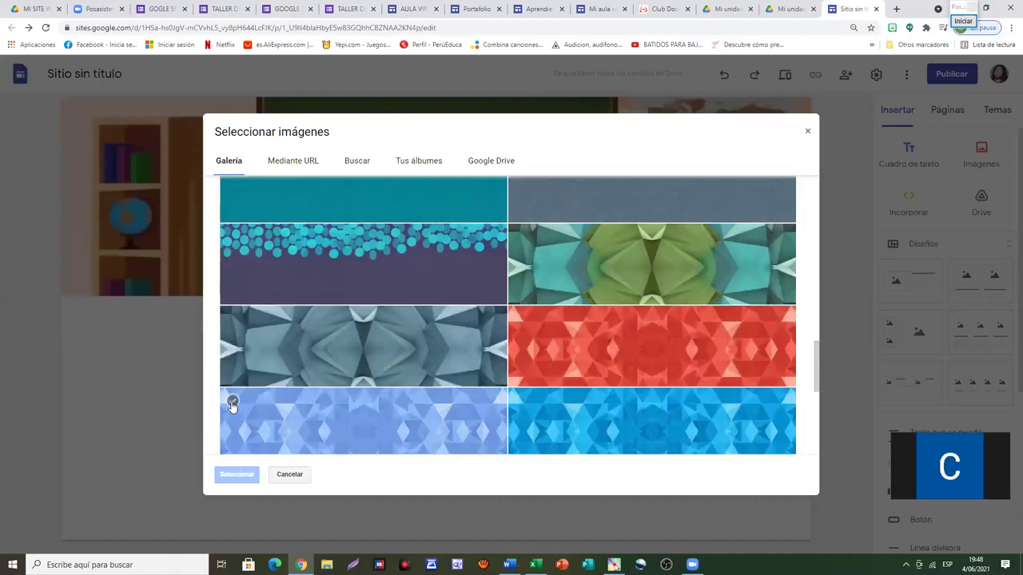
click(232, 402)
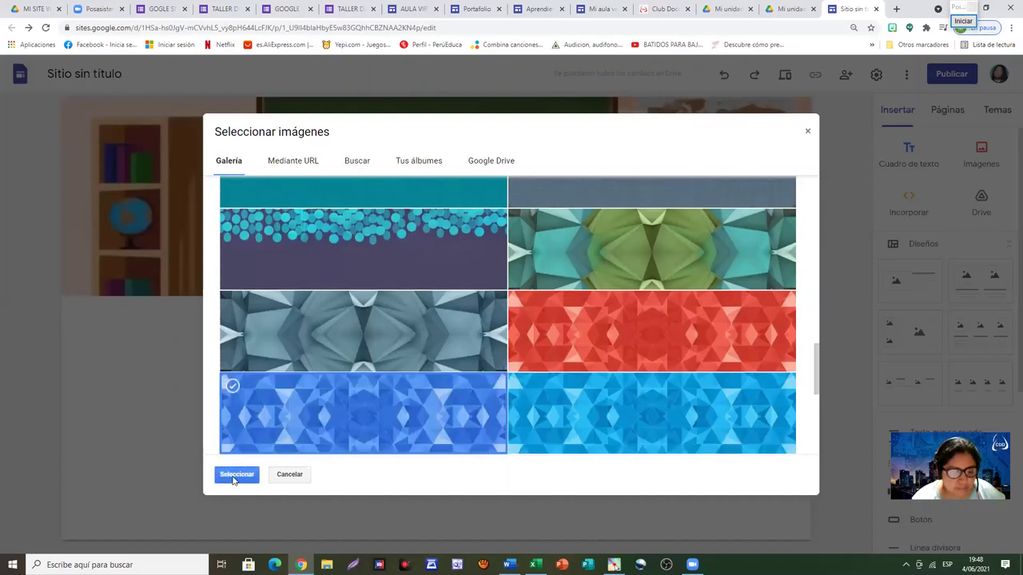
click(236, 475)
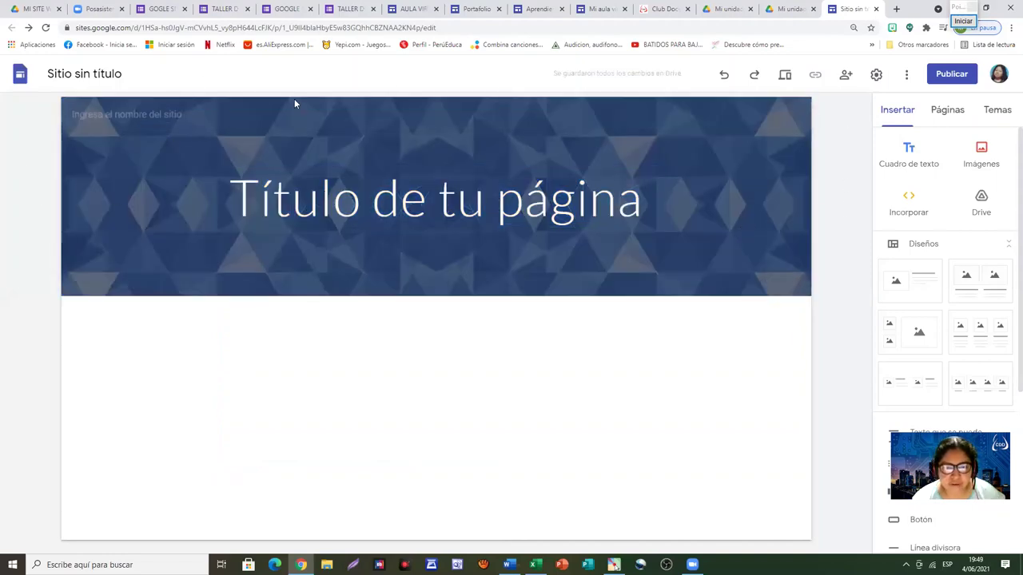
Replace the header image with the multicoloured diamond pattern from the built-in gallery and remove its readability adjustment
mouse_move(71, 231)
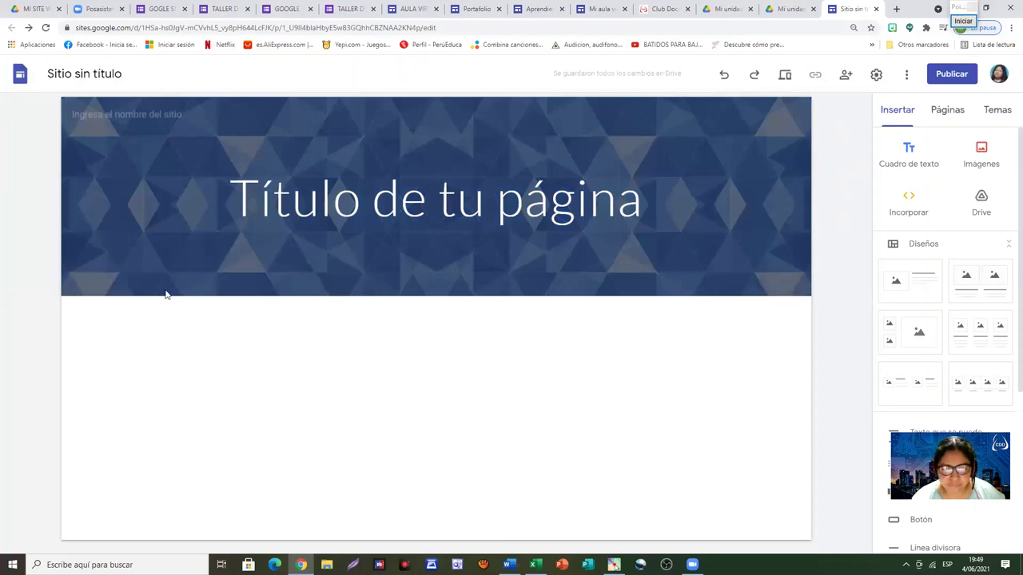
click(177, 279)
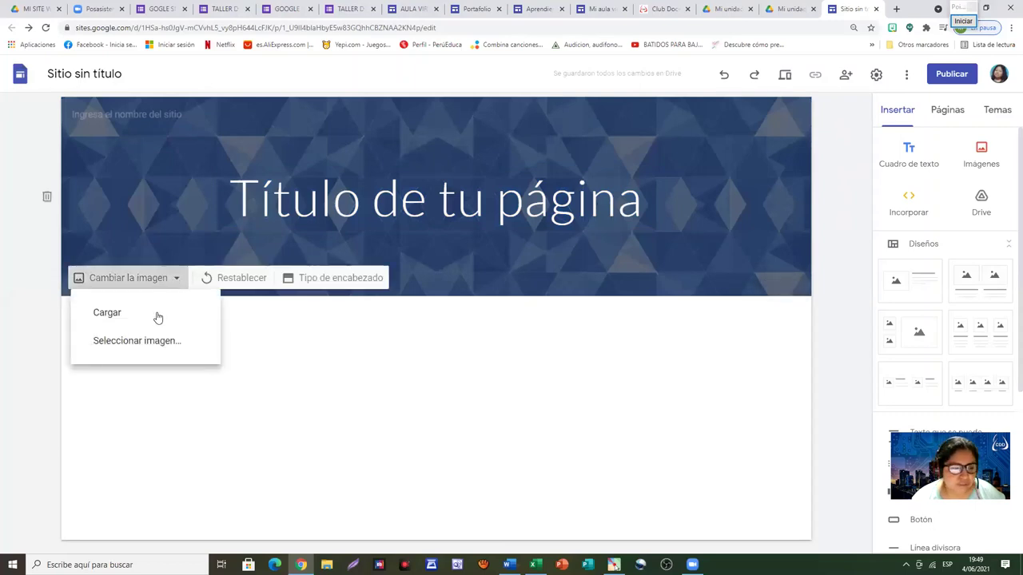
click(170, 344)
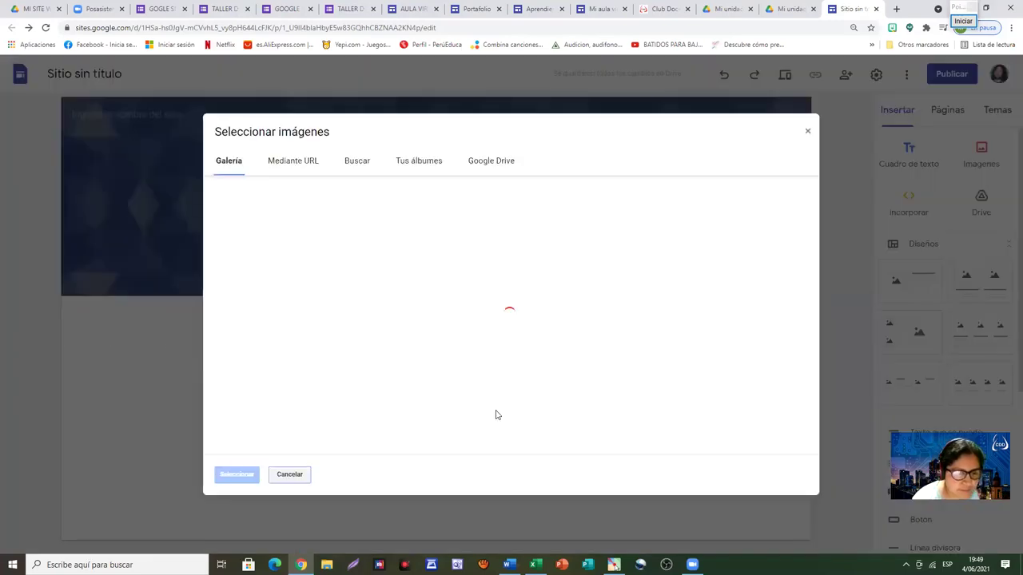
scroll(687, 359, down, 8)
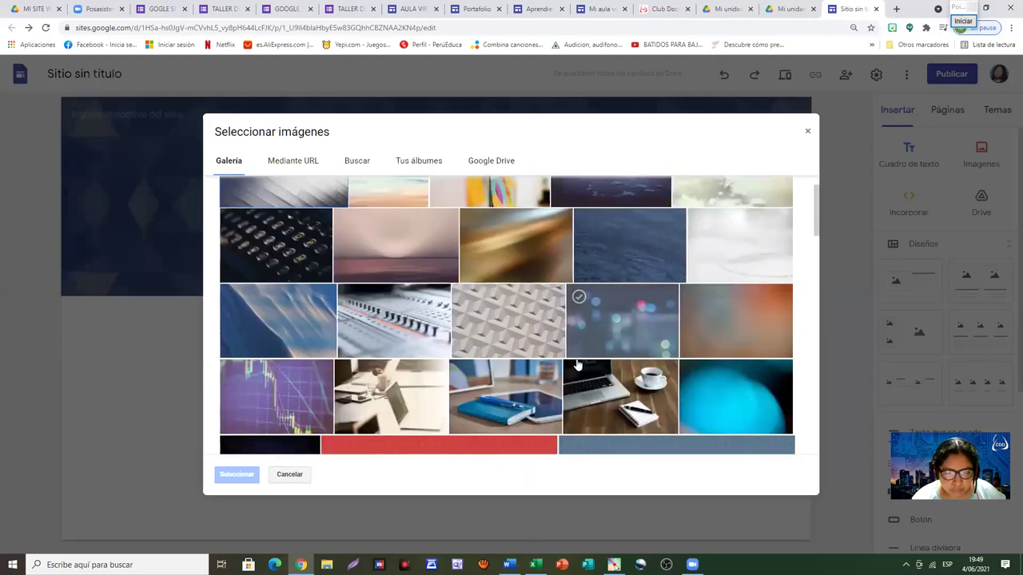
scroll(649, 410, down, 8)
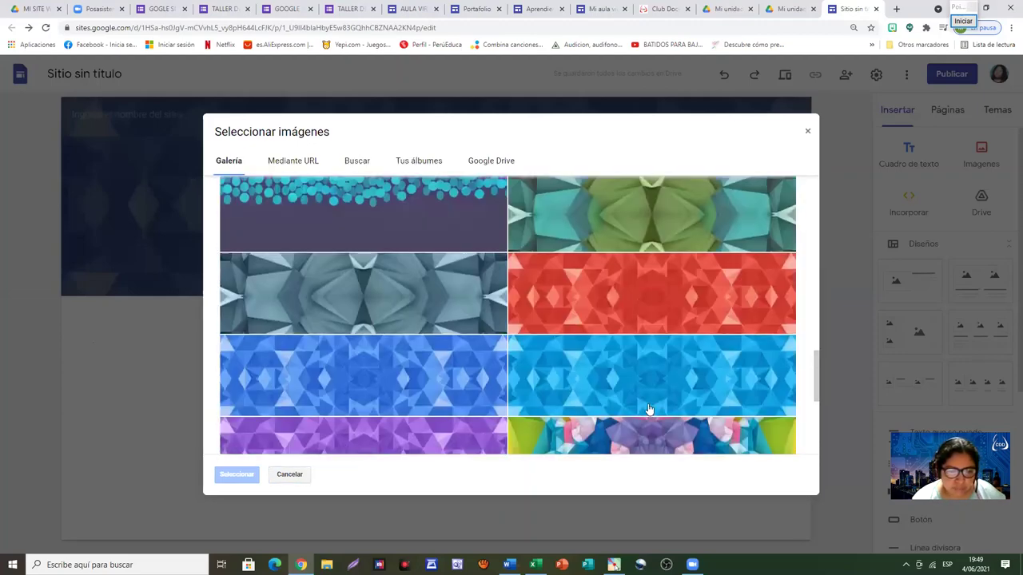
scroll(649, 409, down, 2)
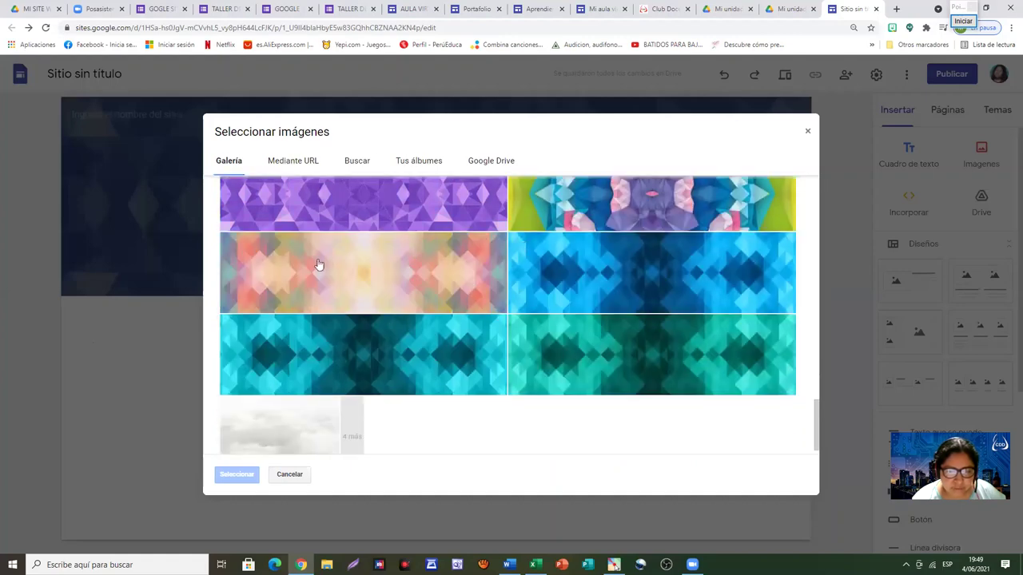
click(232, 249)
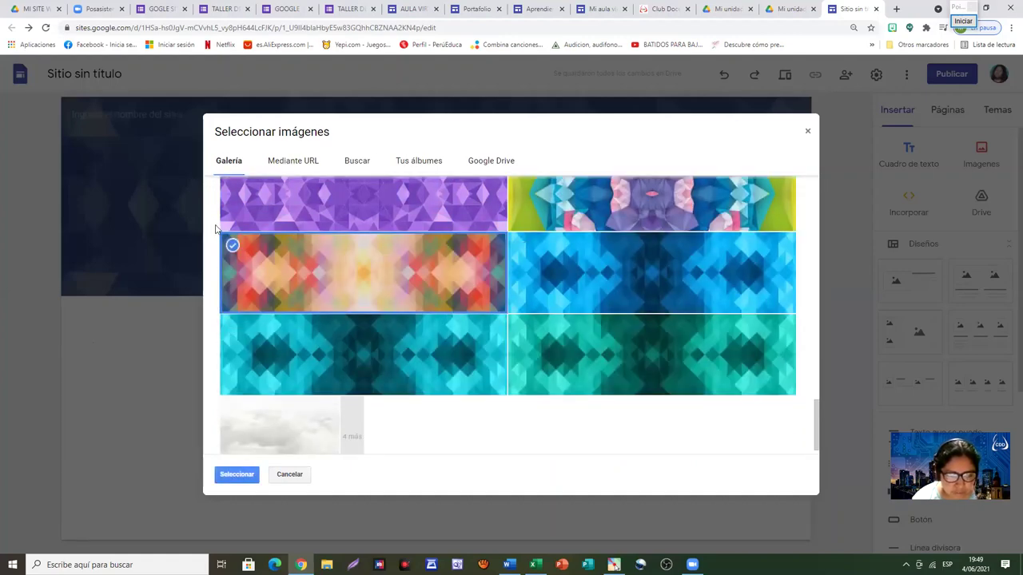
click(235, 477)
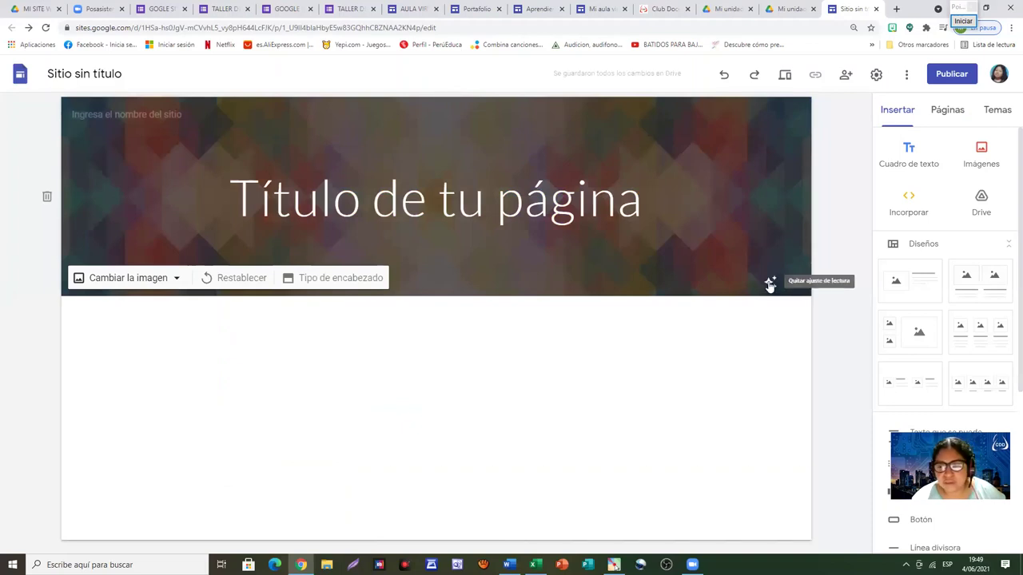
click(770, 283)
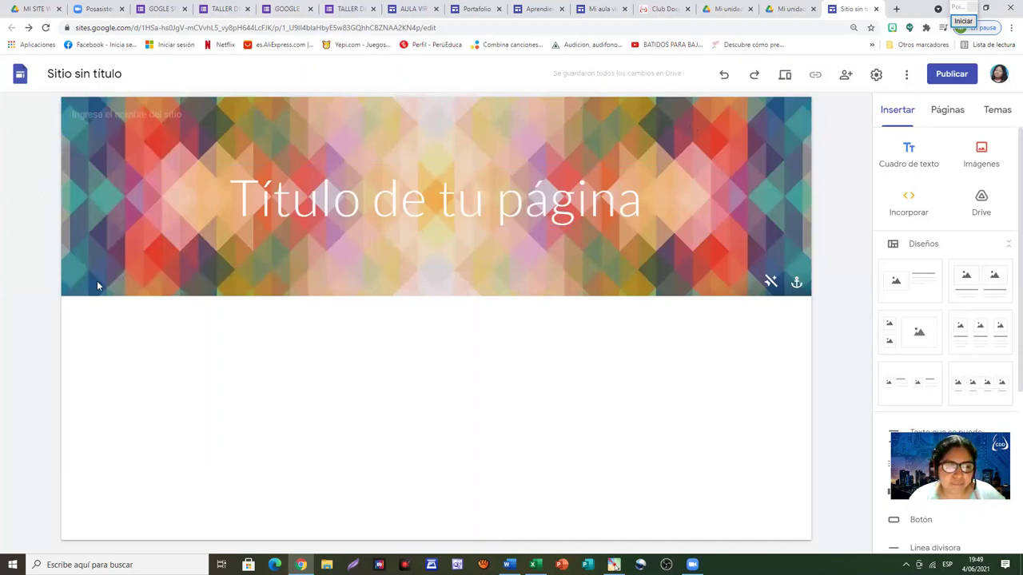
Replace the placeholder page title in the header with "Mi Portafolio"
click(237, 202)
drag(238, 202, 628, 210)
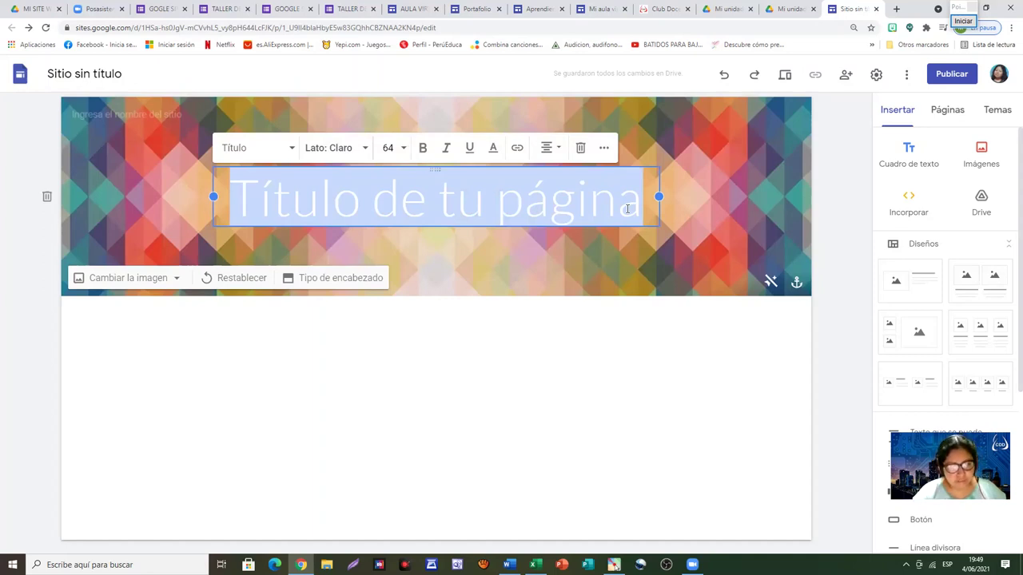
text(Po)
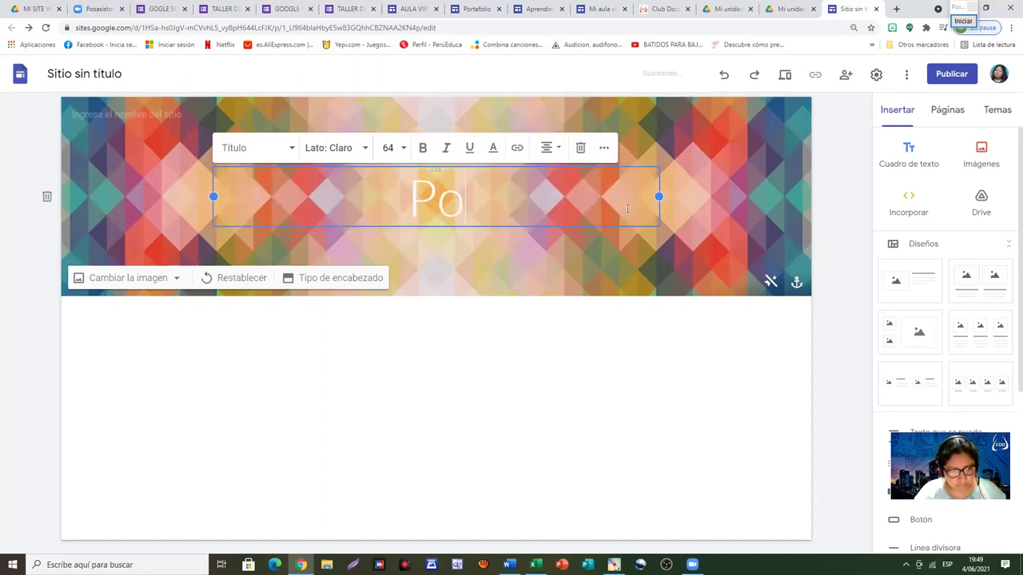
text(rta)
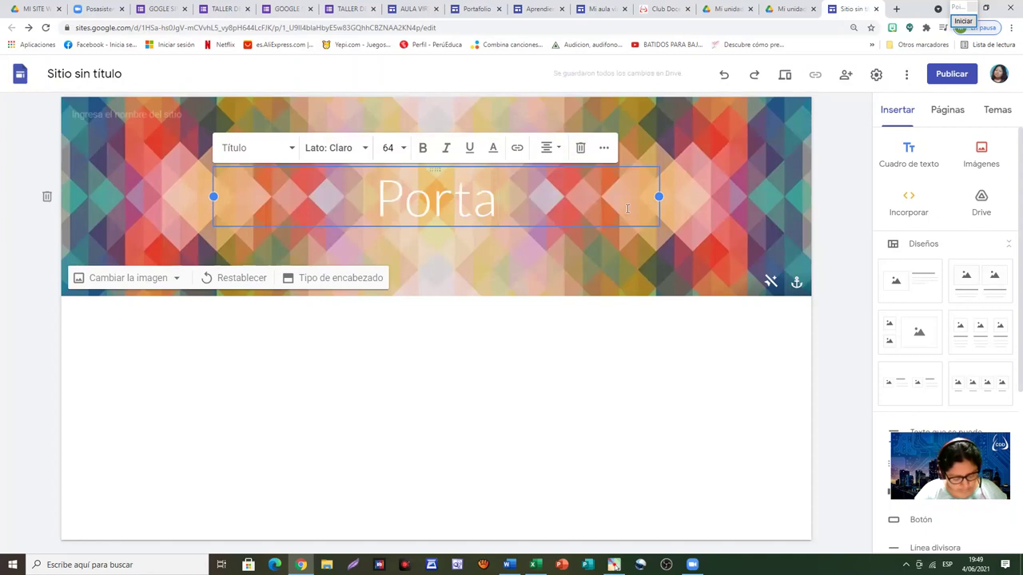
text(folio)
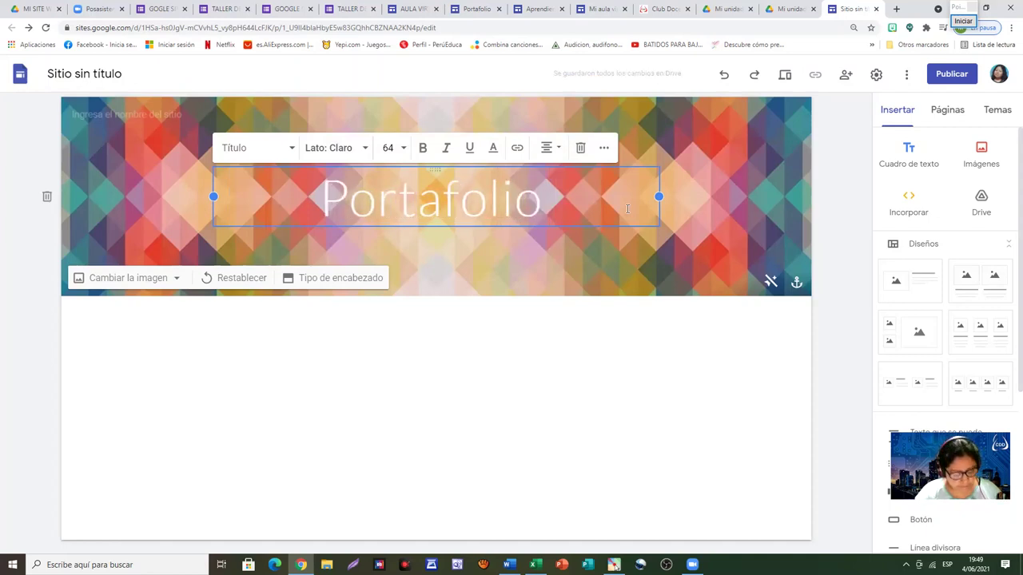
text( D)
key(BackSpace)
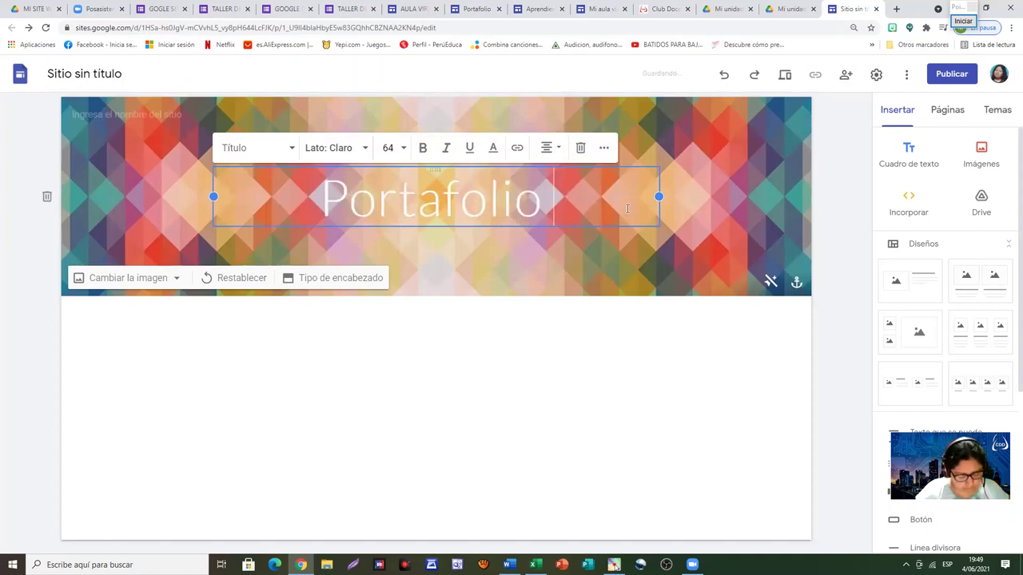
click(310, 208)
text(Mi)
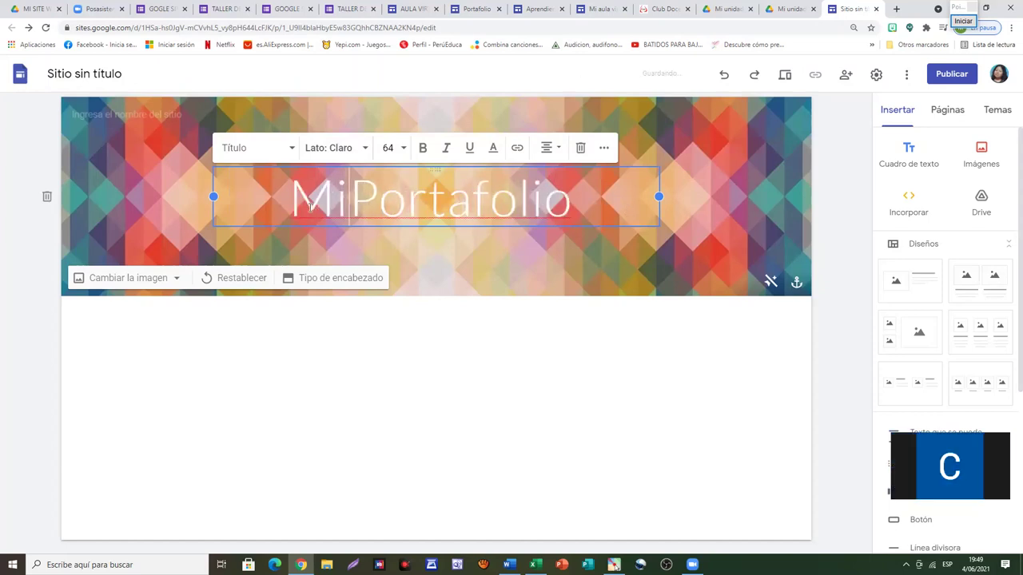
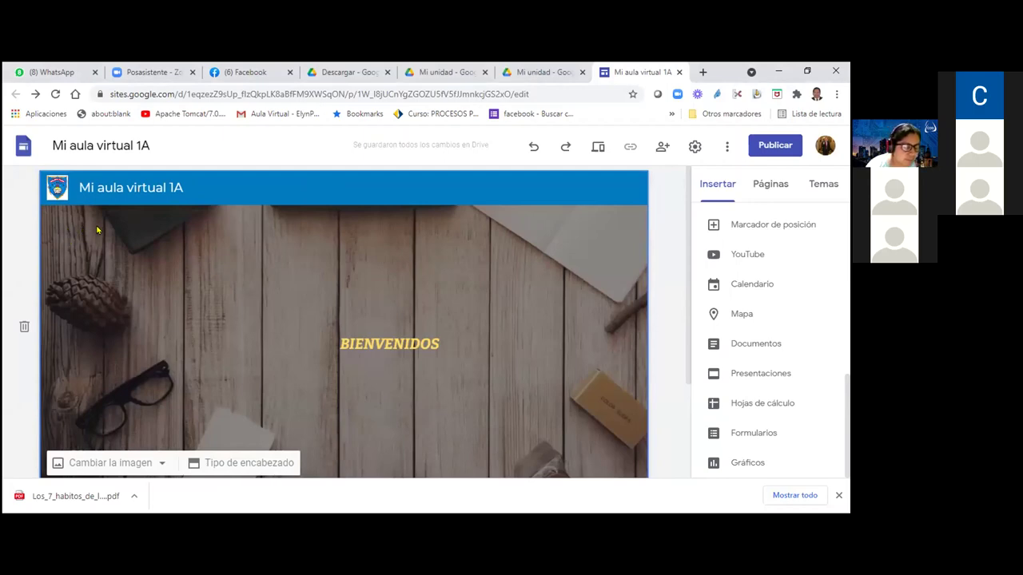
Examine the header of the Mi aula virtual 1A site and its options for changing the image
mouse_move(69, 205)
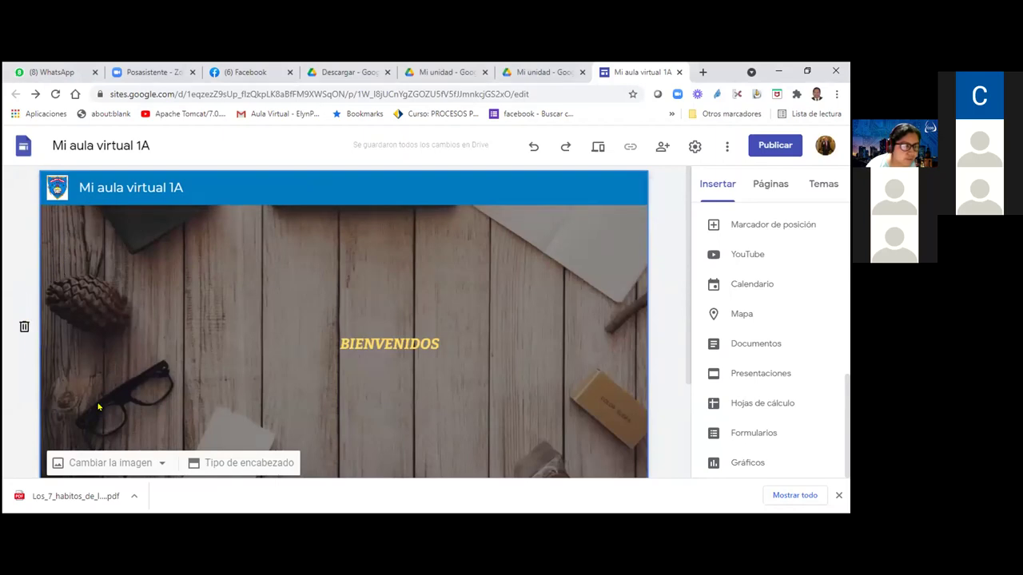
mouse_move(57, 189)
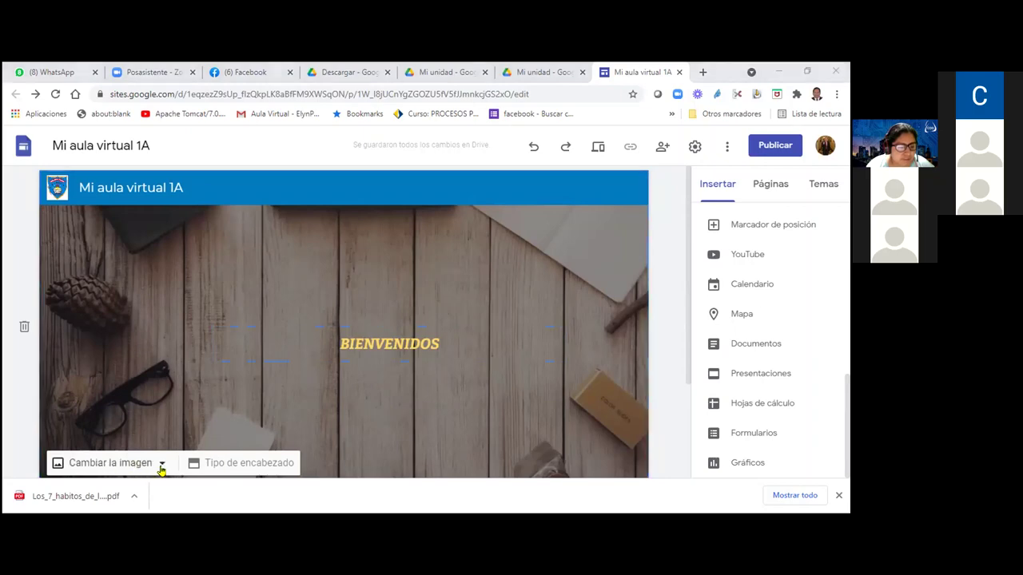
click(103, 467)
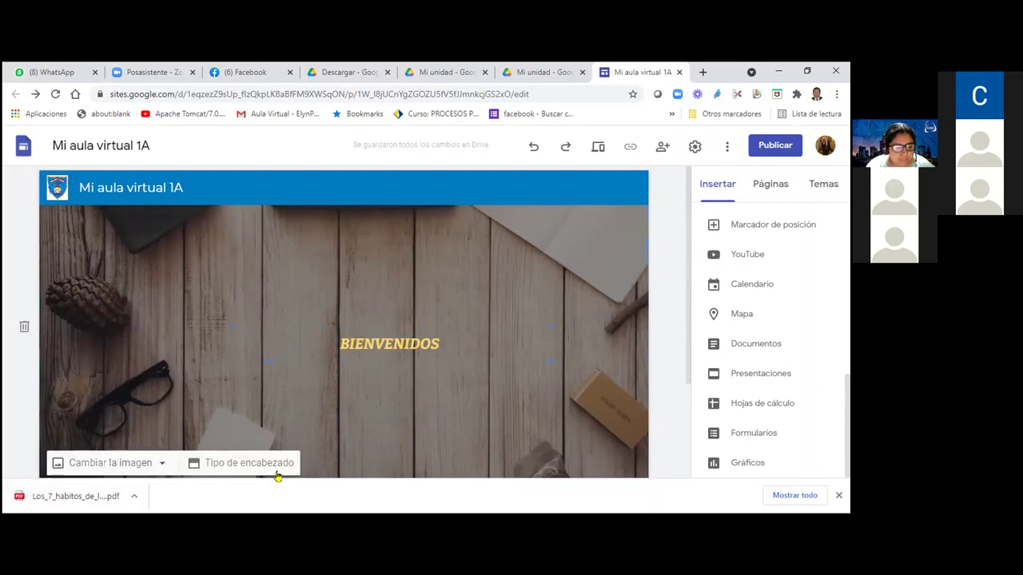
drag(685, 296, 684, 387)
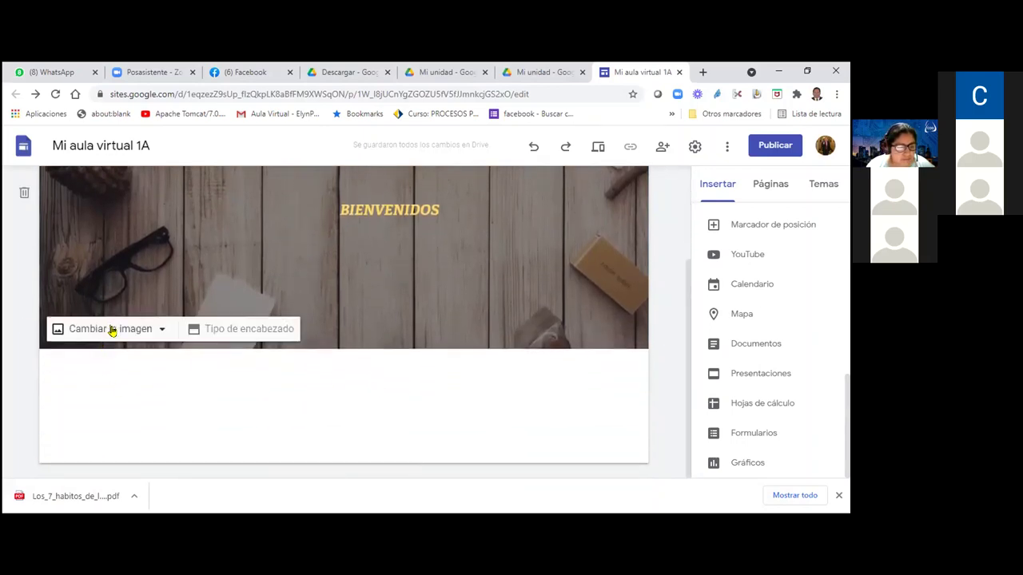
click(112, 331)
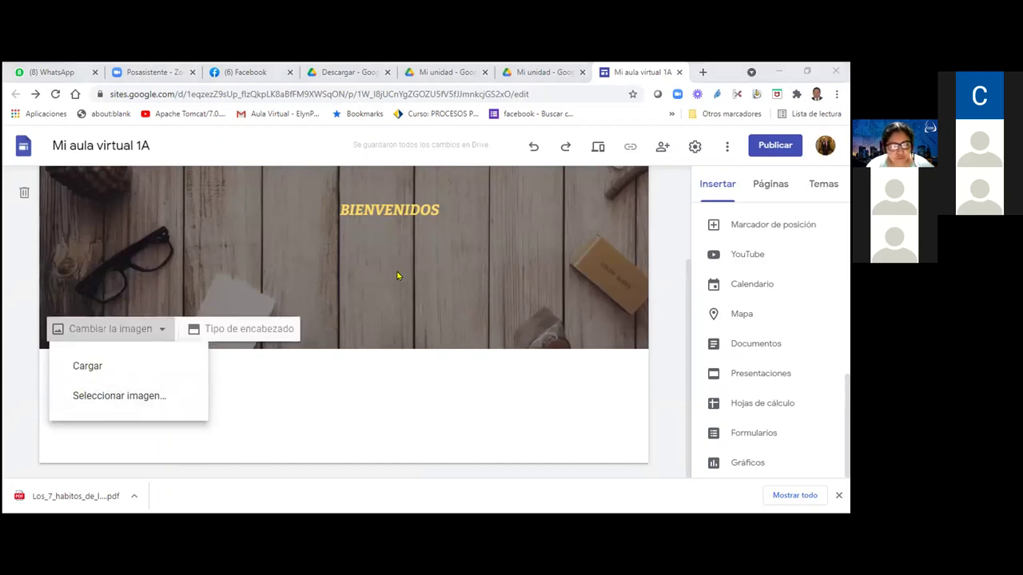
click(679, 347)
drag(685, 342, 695, 246)
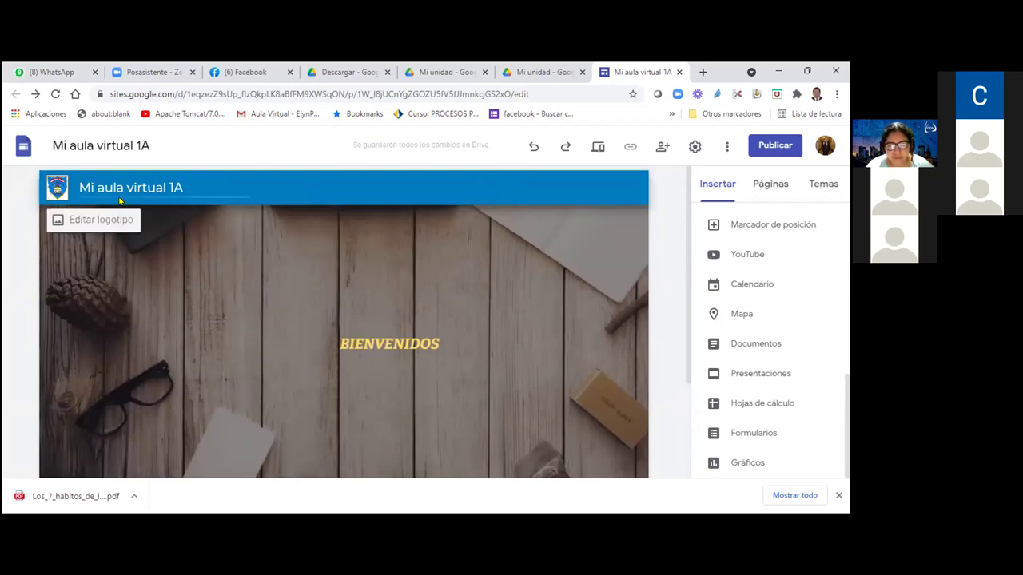
Set the announcement banner's colour to golden yellow in the site settings and close them
click(694, 148)
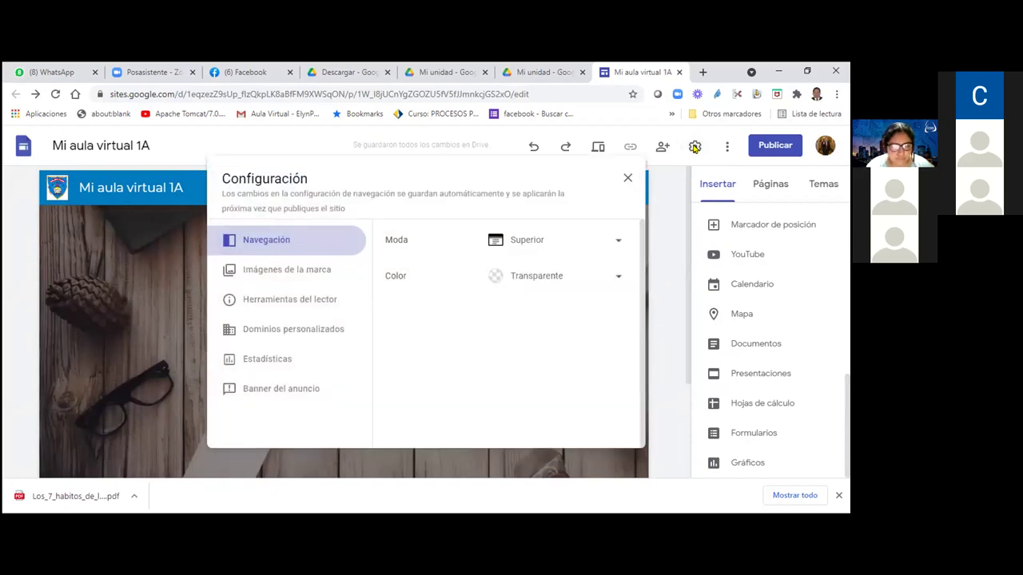
click(308, 391)
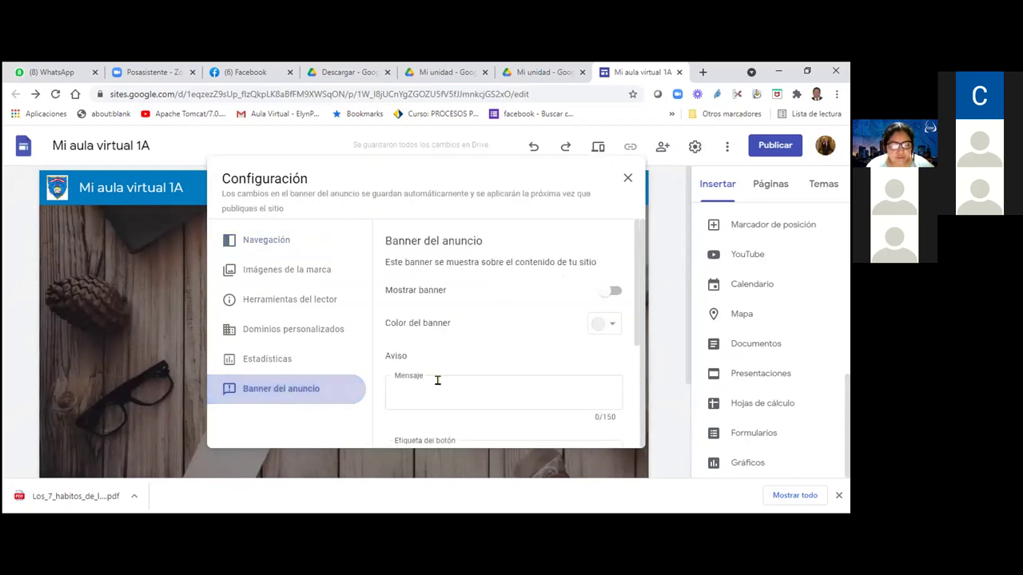
click(613, 326)
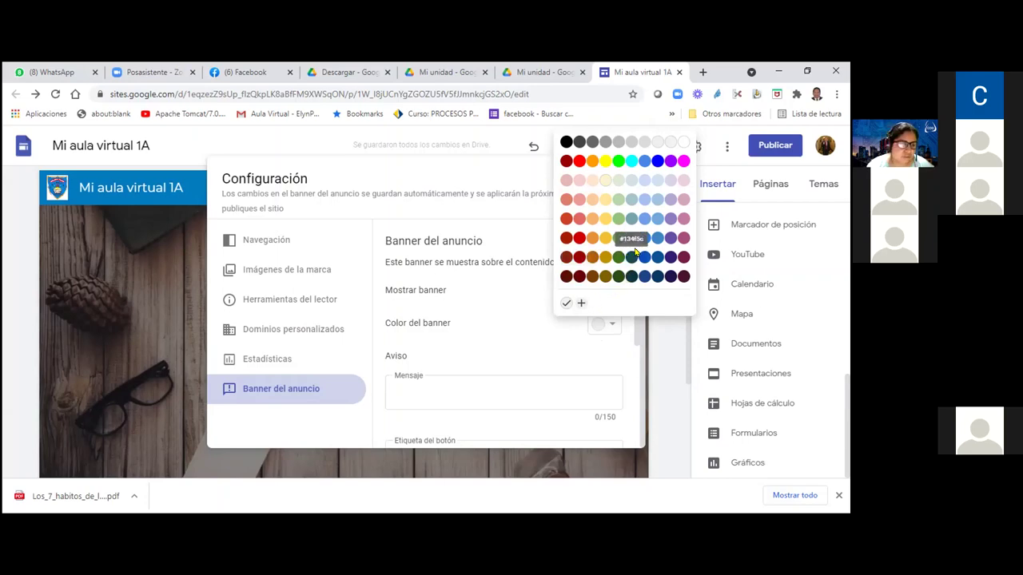
click(606, 239)
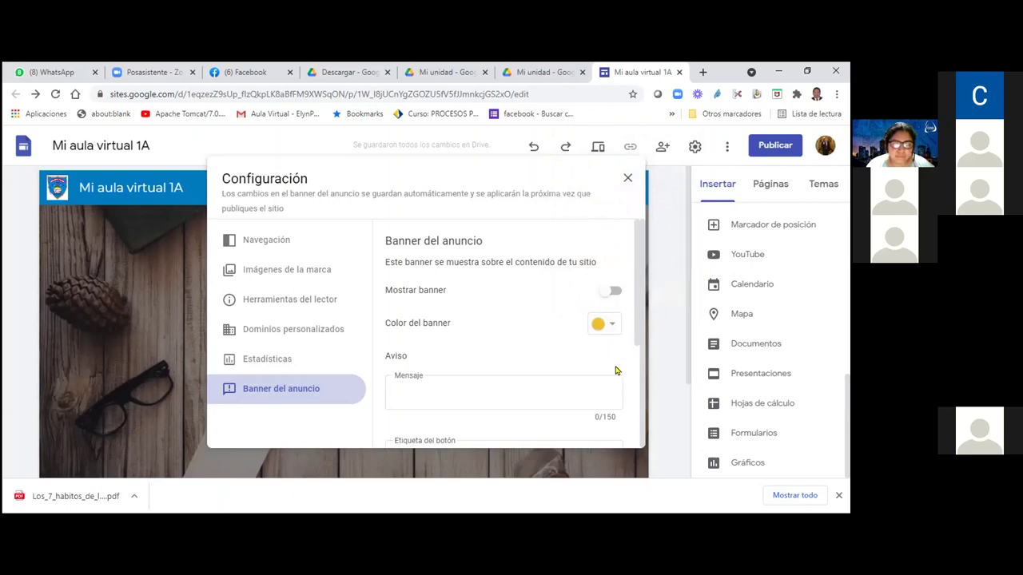
click(627, 179)
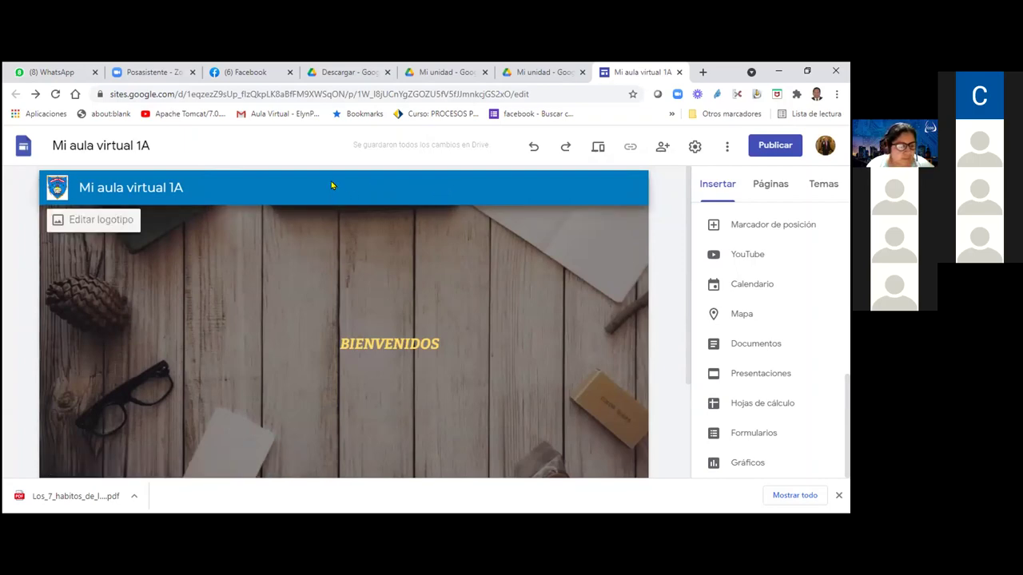
right_click(264, 251)
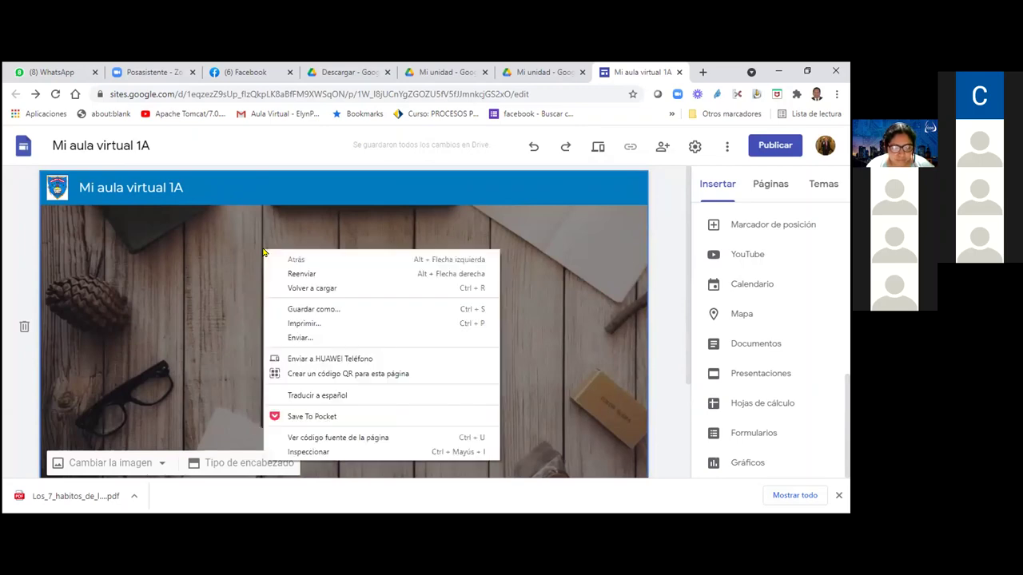
click(216, 258)
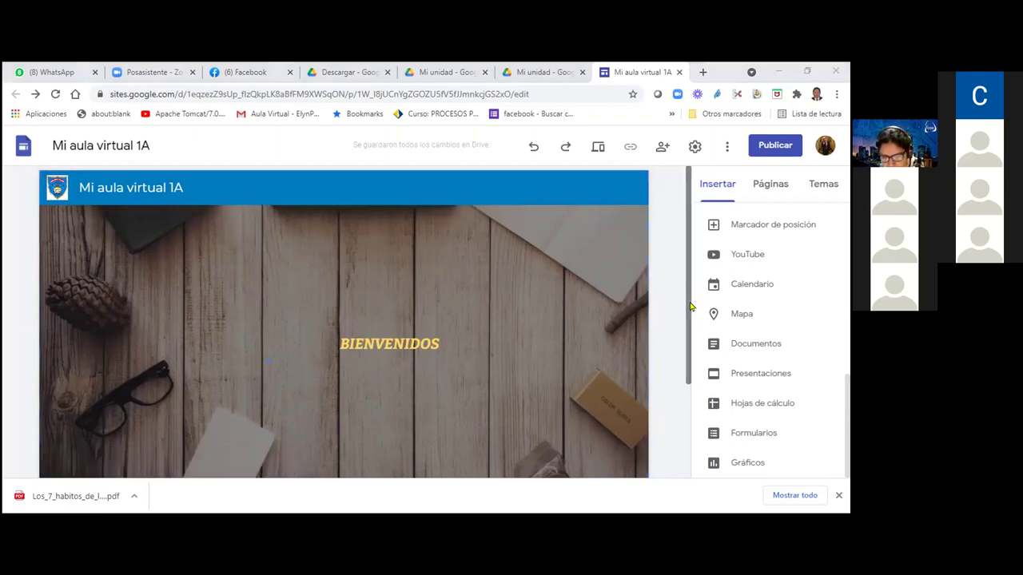
scroll(687, 427, down, 2)
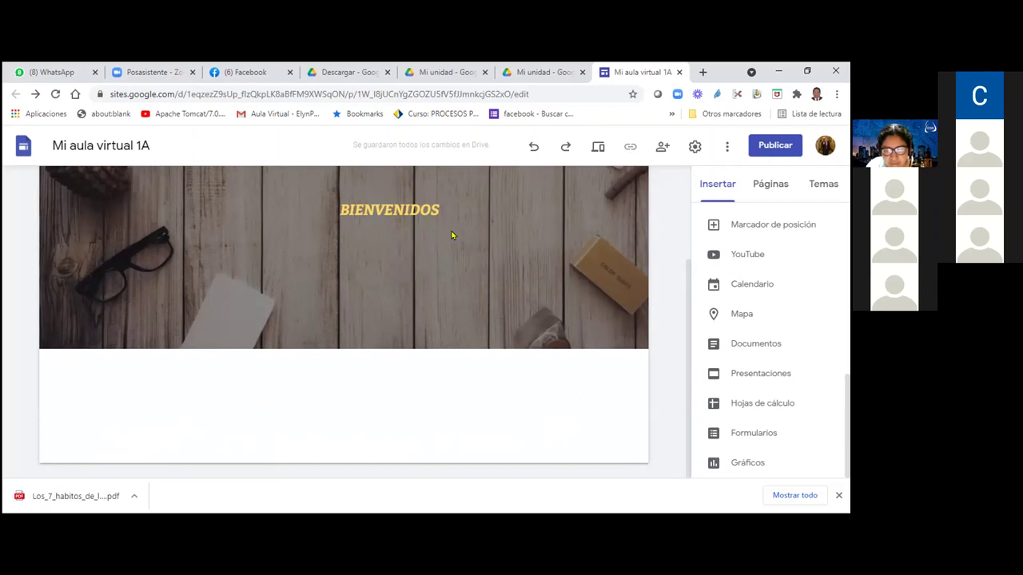
mouse_move(452, 232)
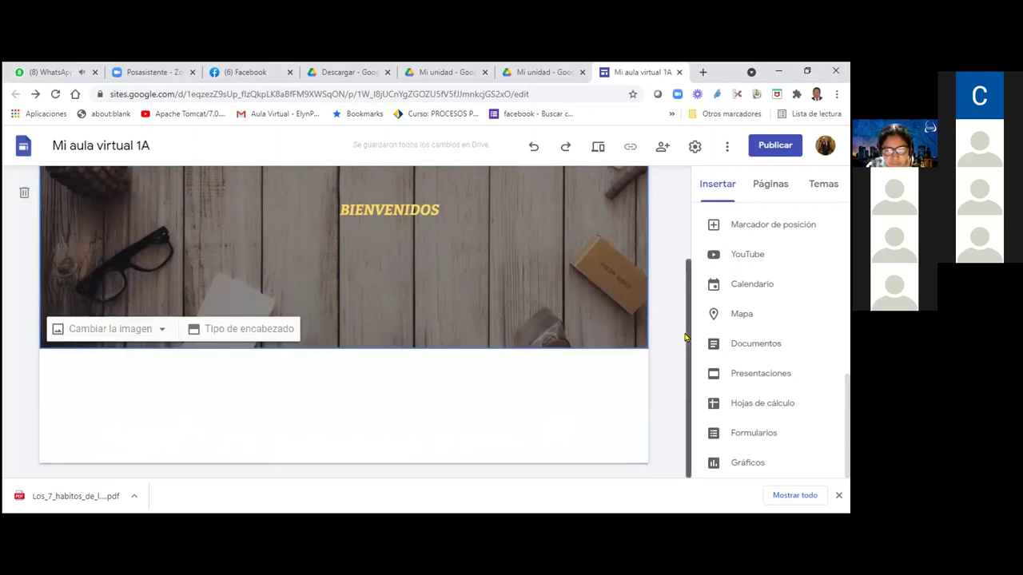
scroll(684, 336, up, 1)
scroll(685, 320, down, 1)
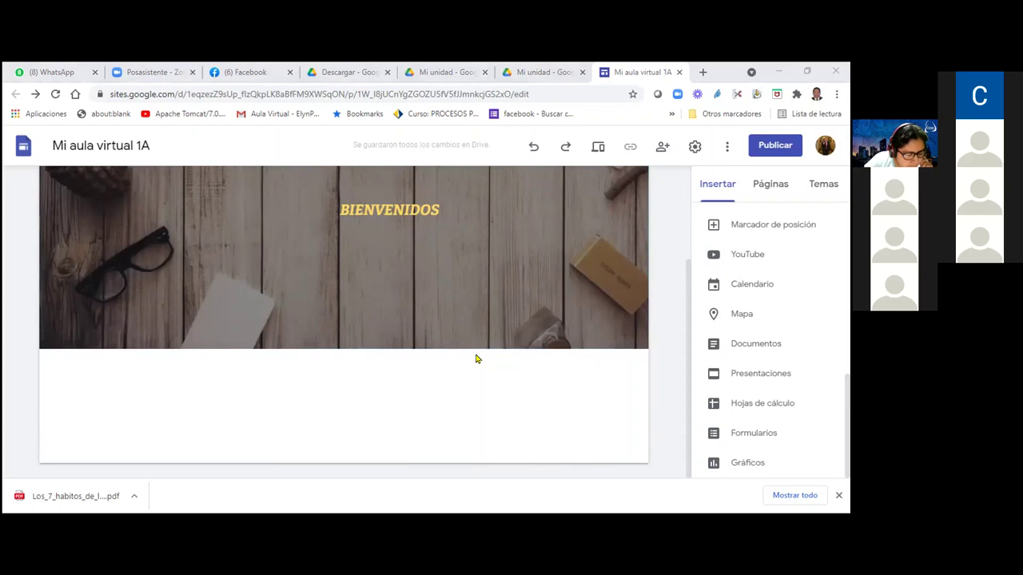
mouse_move(482, 330)
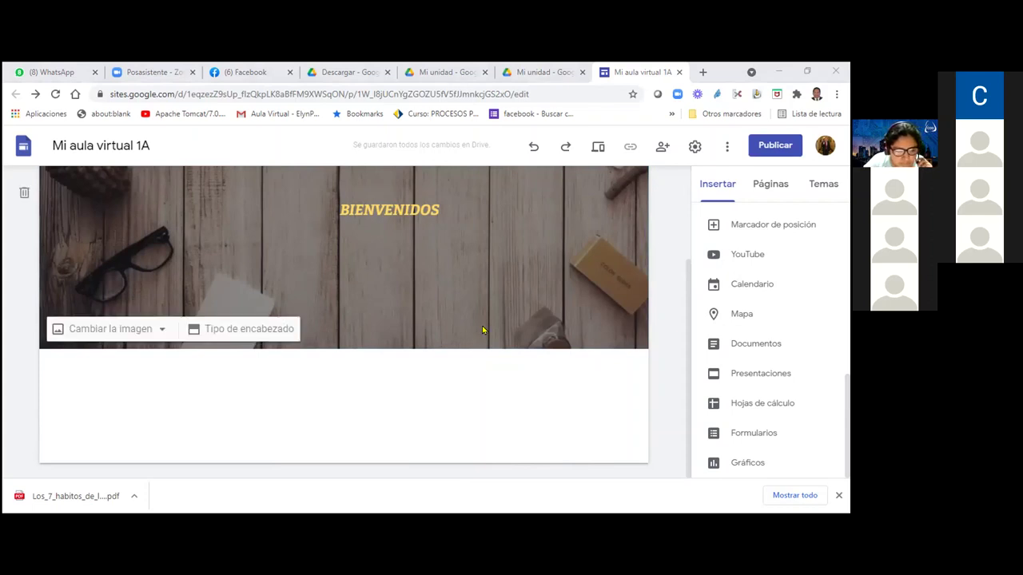
mouse_move(450, 395)
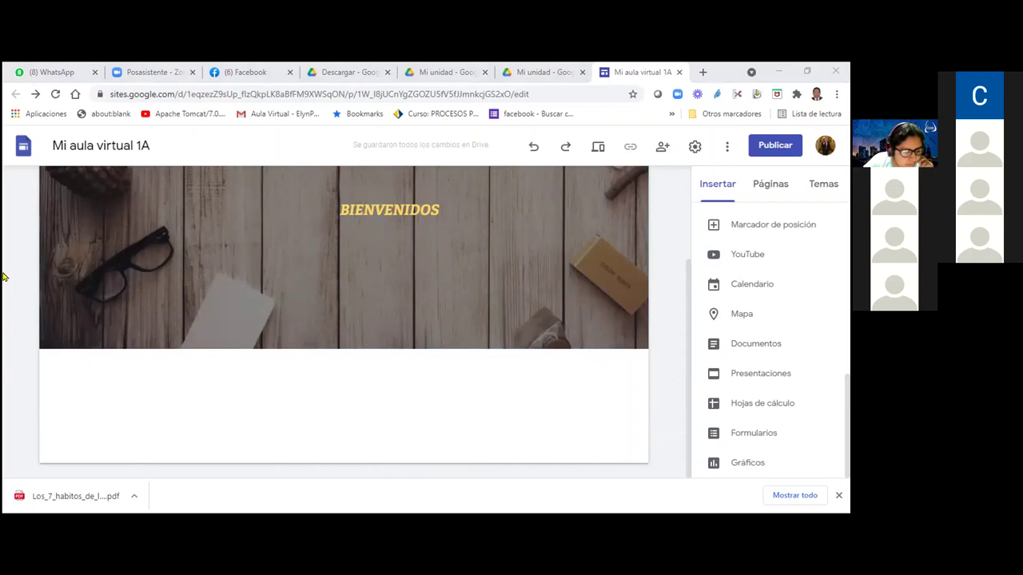
mouse_move(561, 395)
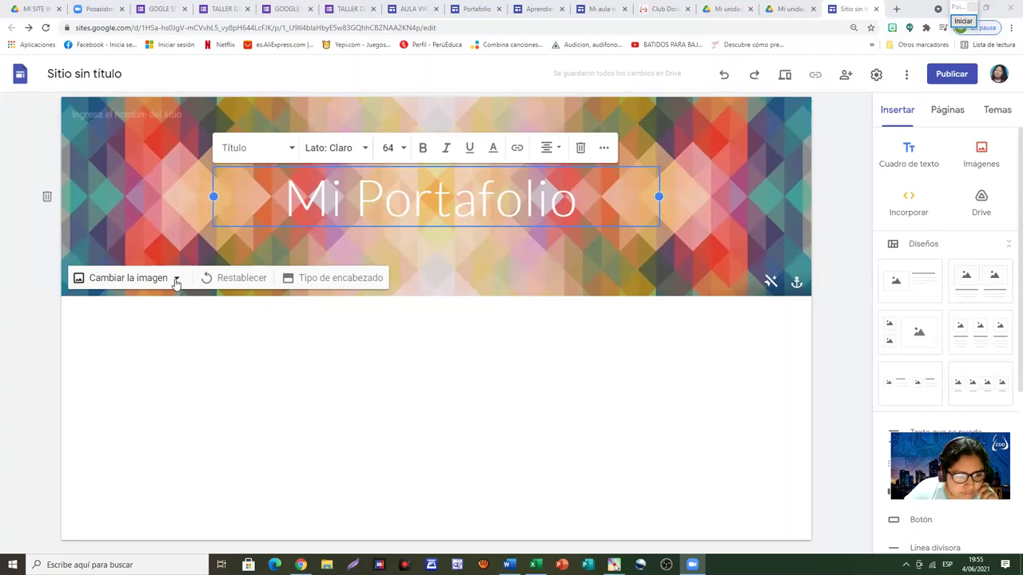
Replace the header image with the purple triangle pattern from the built-in gallery and remove its readability adjustment
click(178, 279)
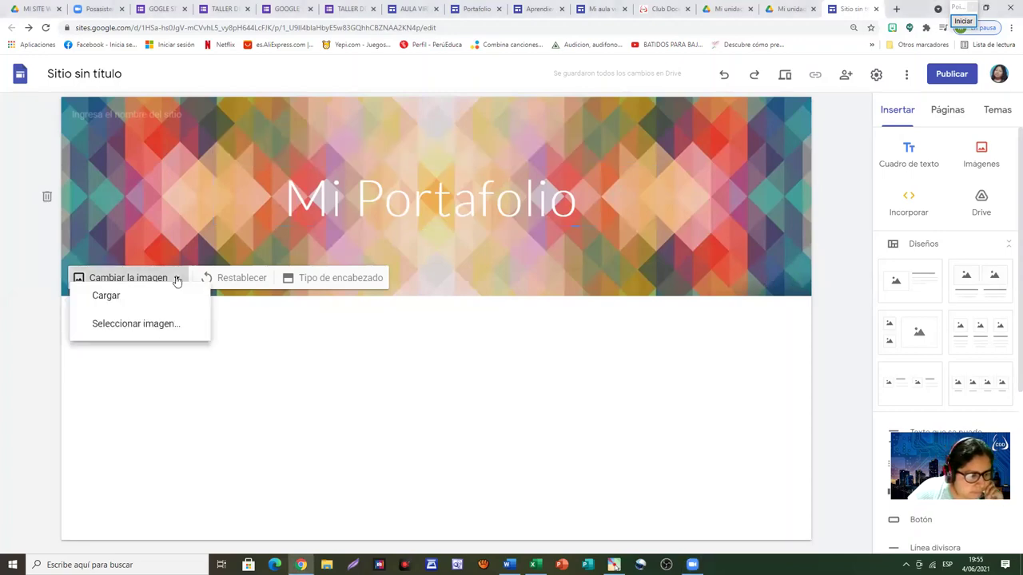
click(149, 344)
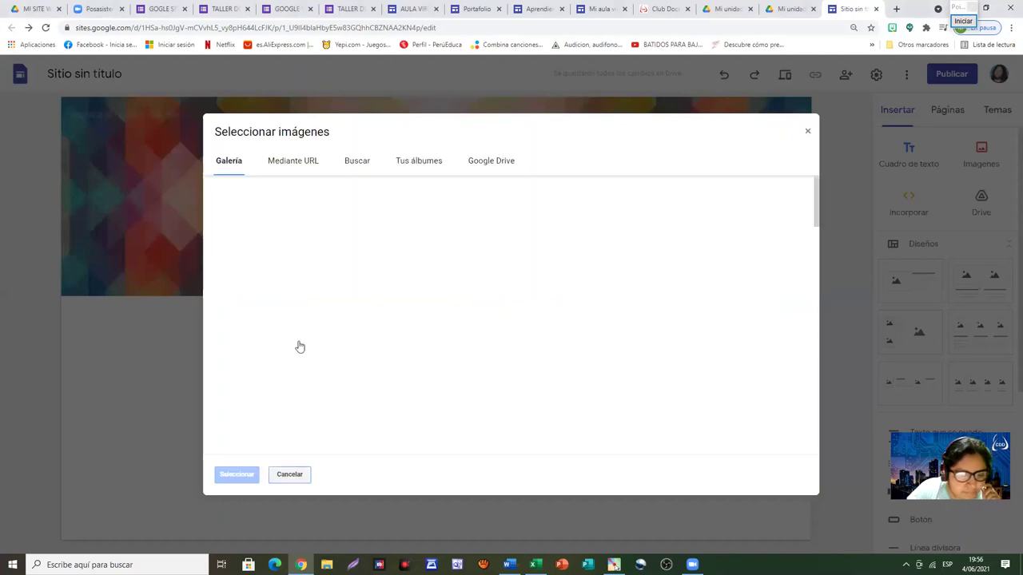
scroll(360, 304, down, 2)
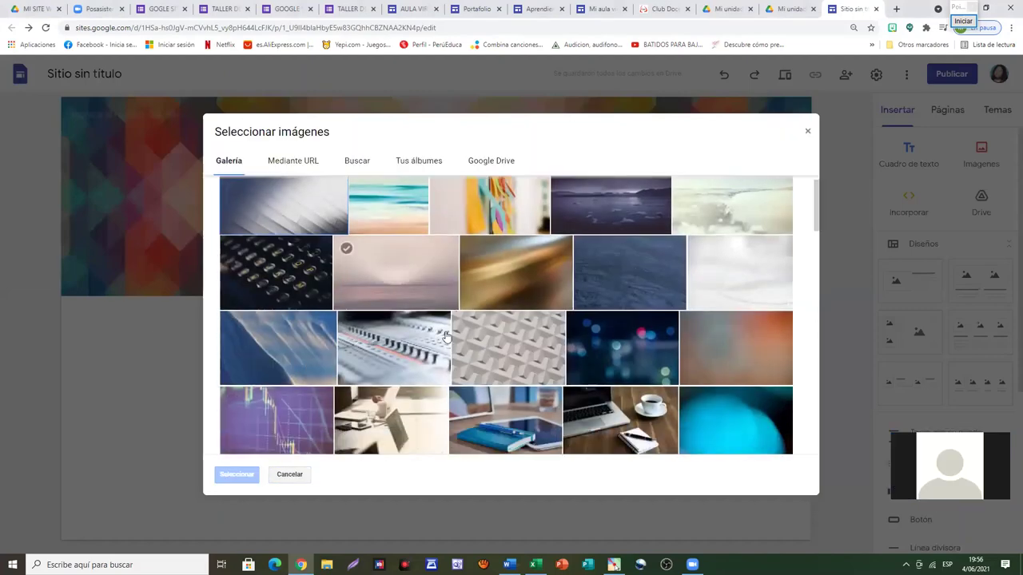
scroll(483, 354, down, 8)
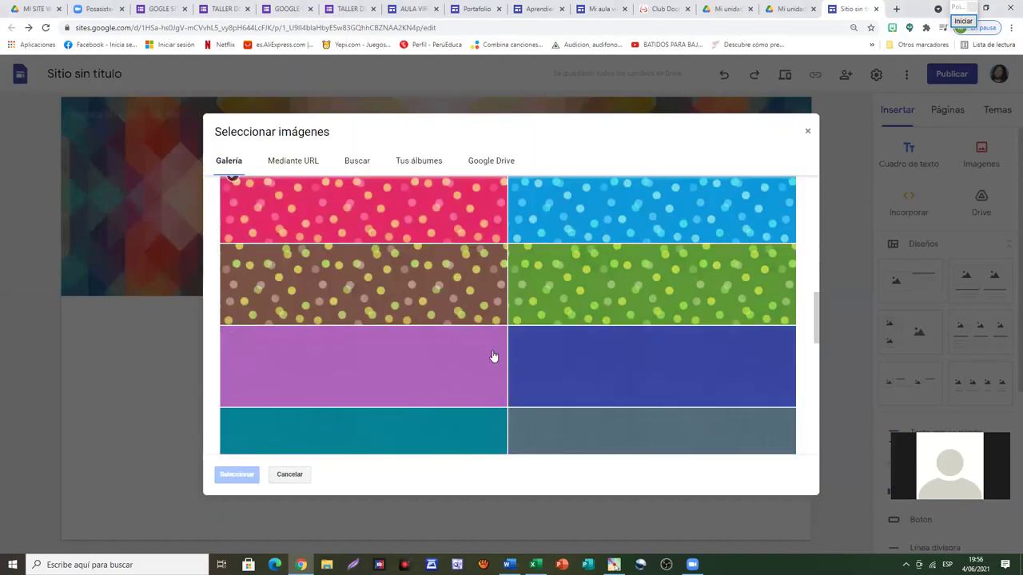
scroll(494, 356, down, 7)
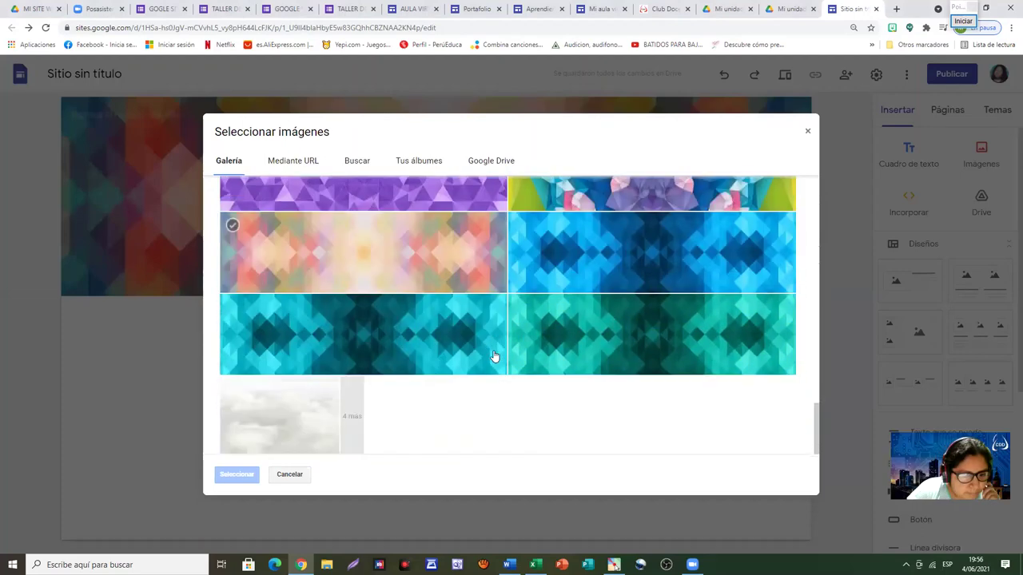
scroll(495, 356, up, 1)
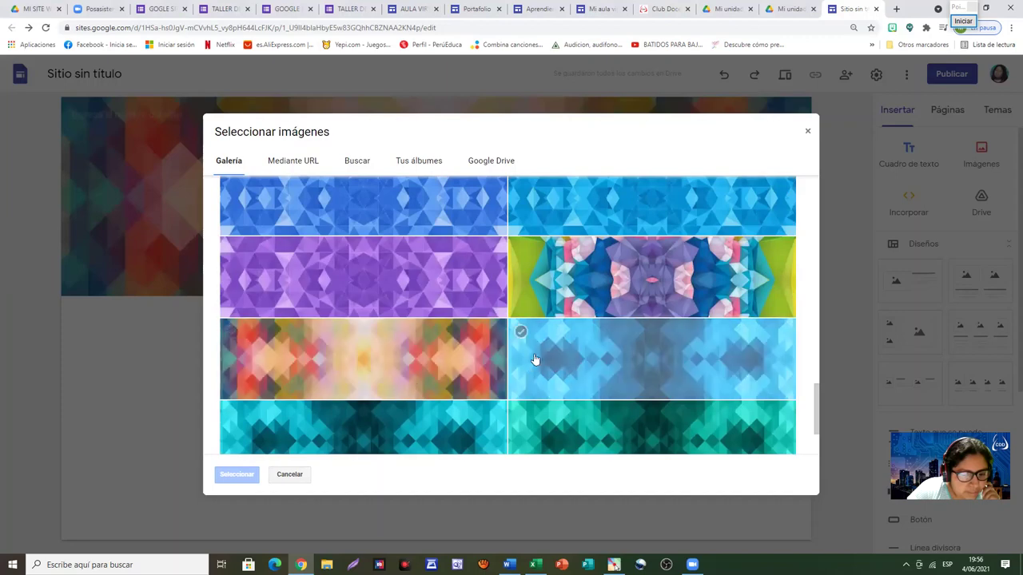
scroll(540, 356, down, 1)
scroll(540, 356, down, 2)
scroll(282, 274, up, 4)
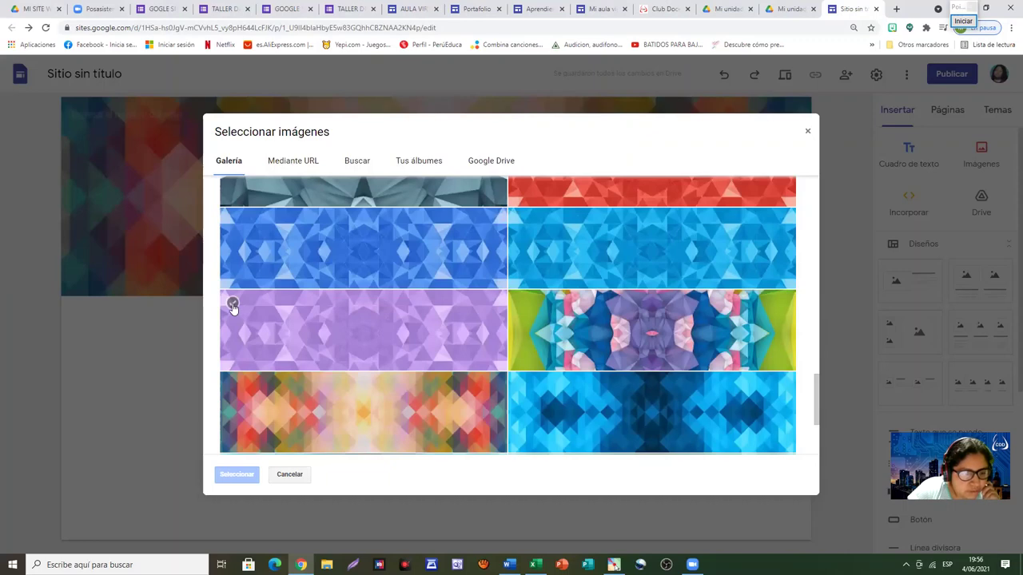
click(232, 305)
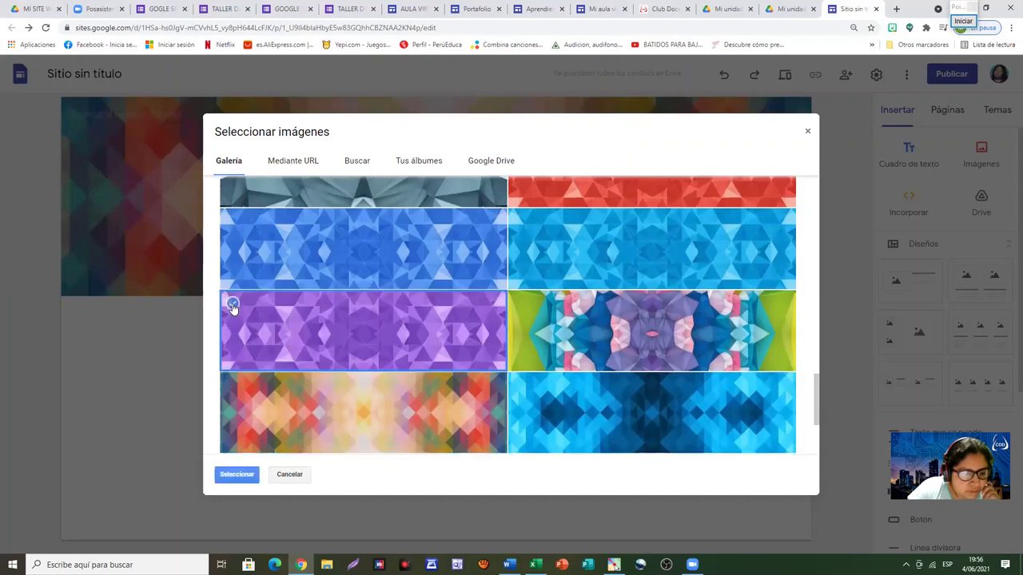
click(235, 475)
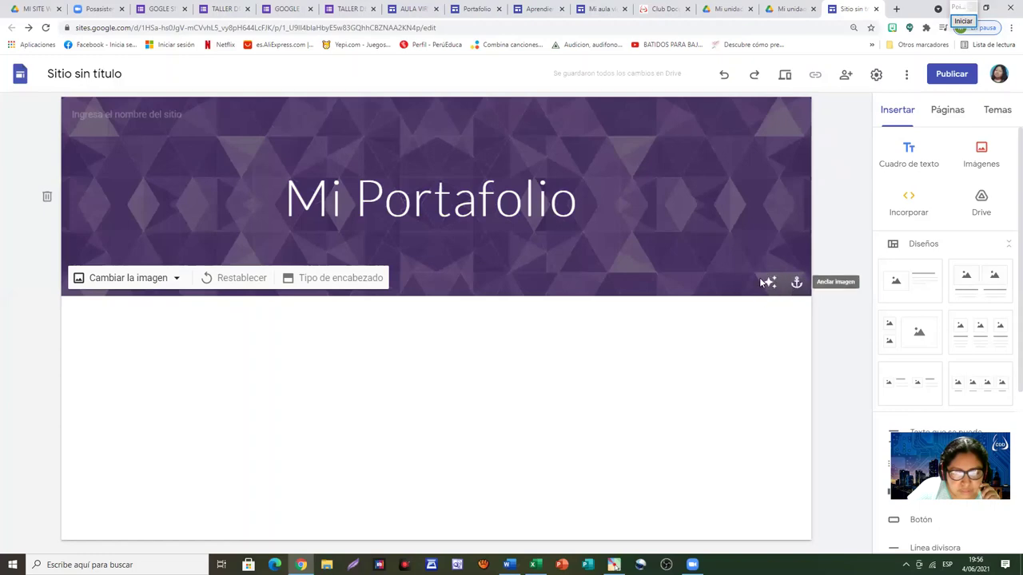
click(771, 286)
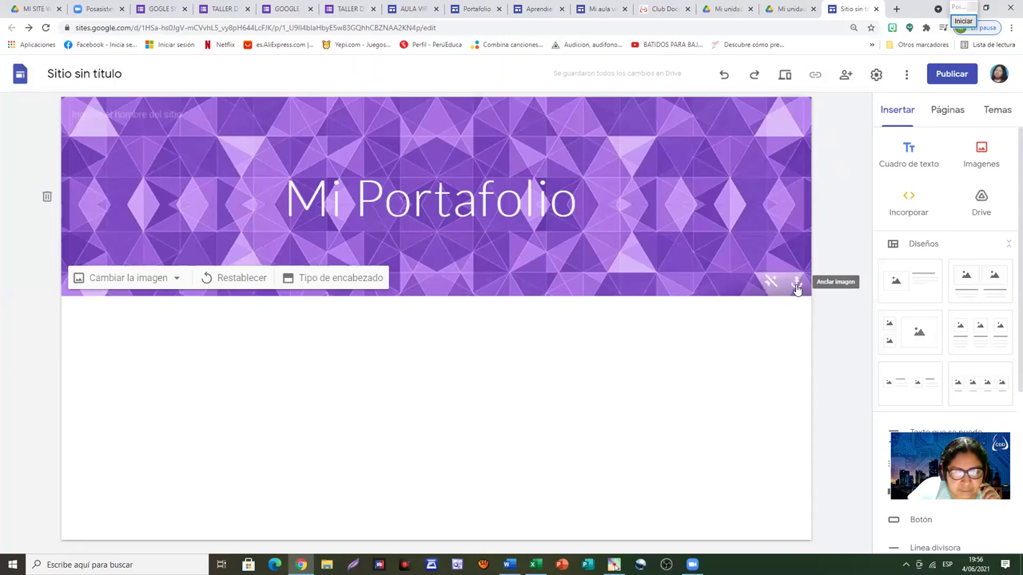
Try the different anchor positions for the header image and set the anchor back to the centre
click(797, 286)
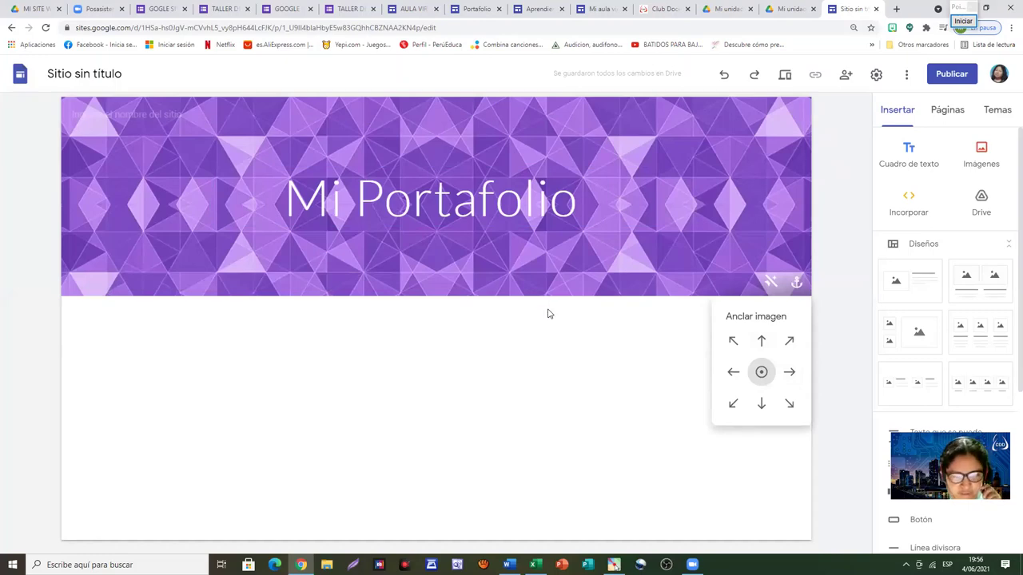
click(790, 339)
click(761, 341)
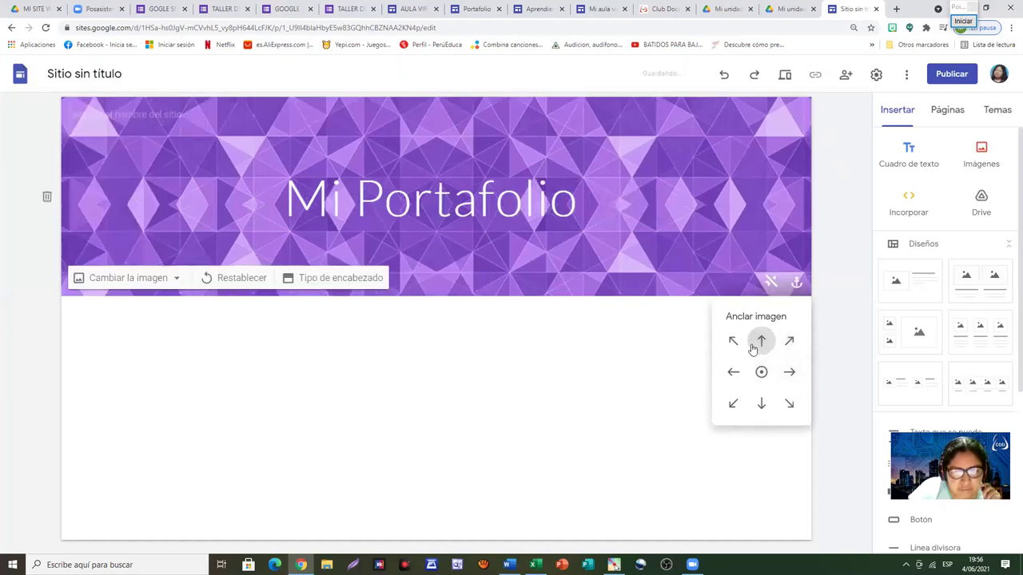
click(732, 341)
click(733, 372)
click(731, 404)
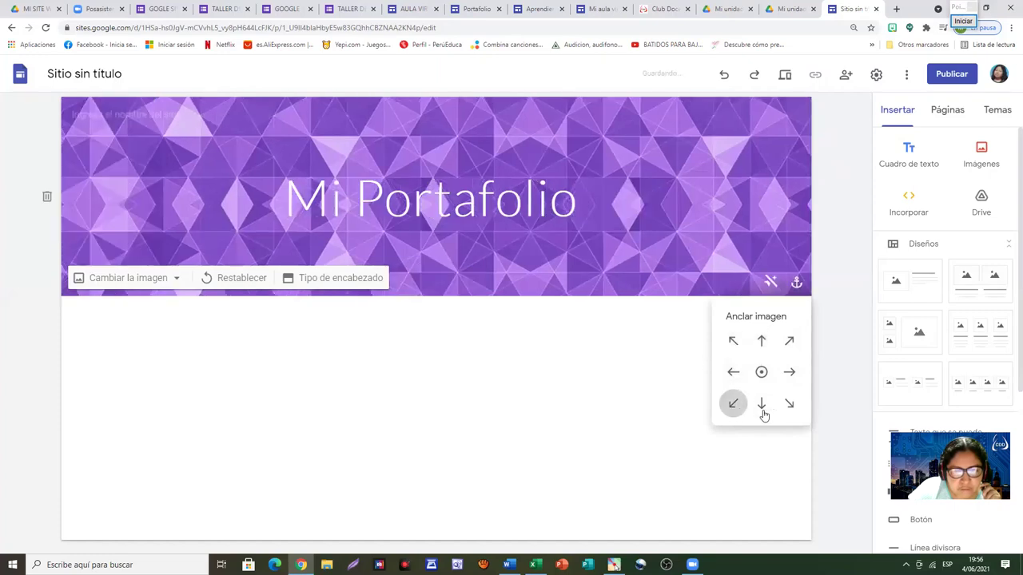
click(761, 404)
click(789, 404)
click(789, 372)
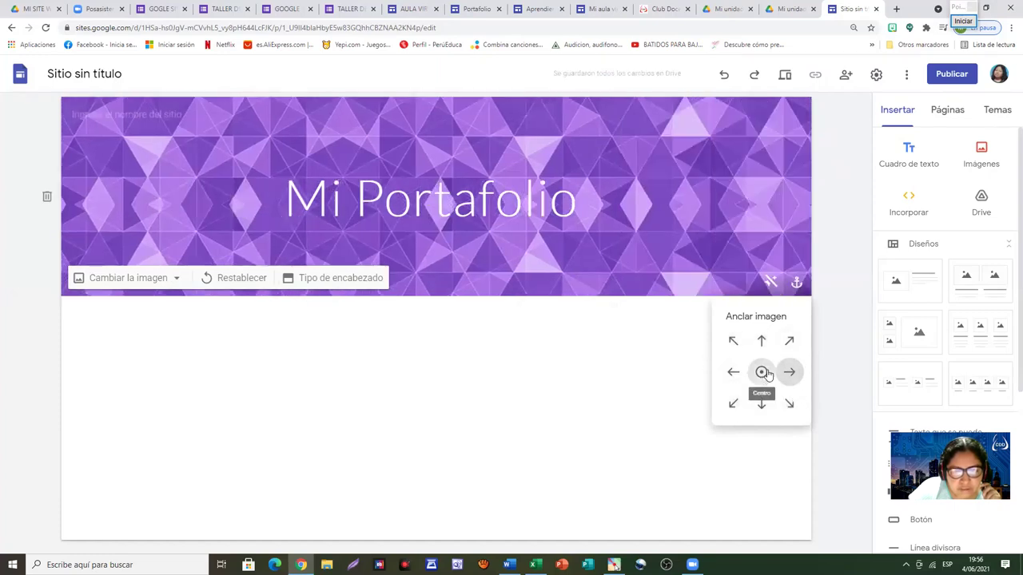
click(761, 371)
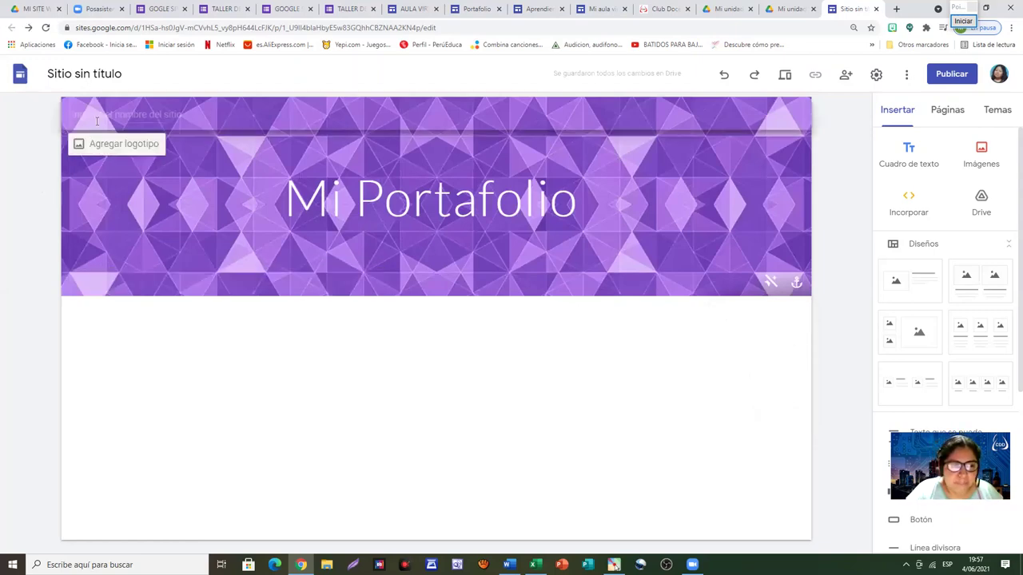
Upload bannercdd.png as the site logo, review the brand image options and close the settings
mouse_move(88, 147)
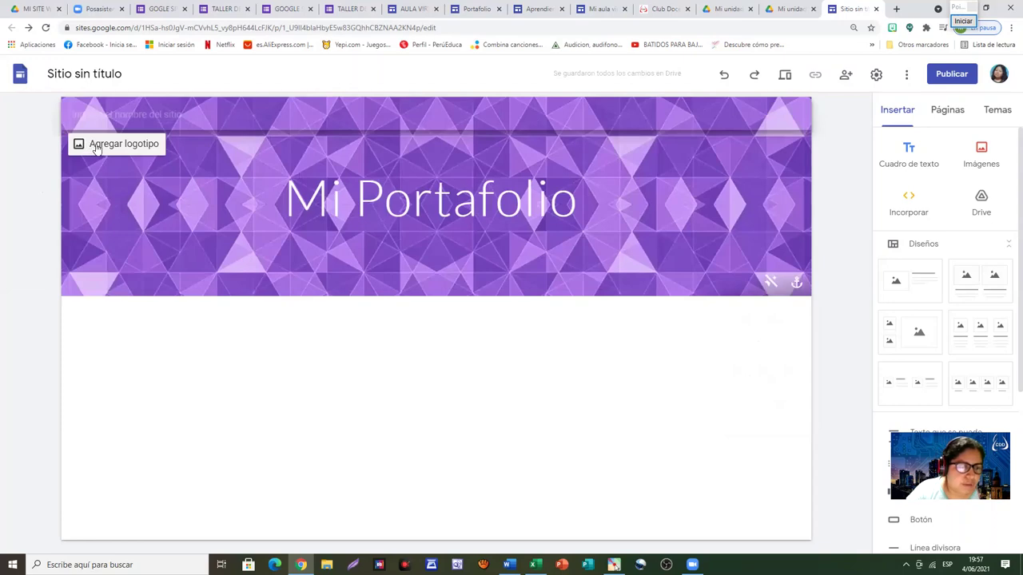
click(96, 147)
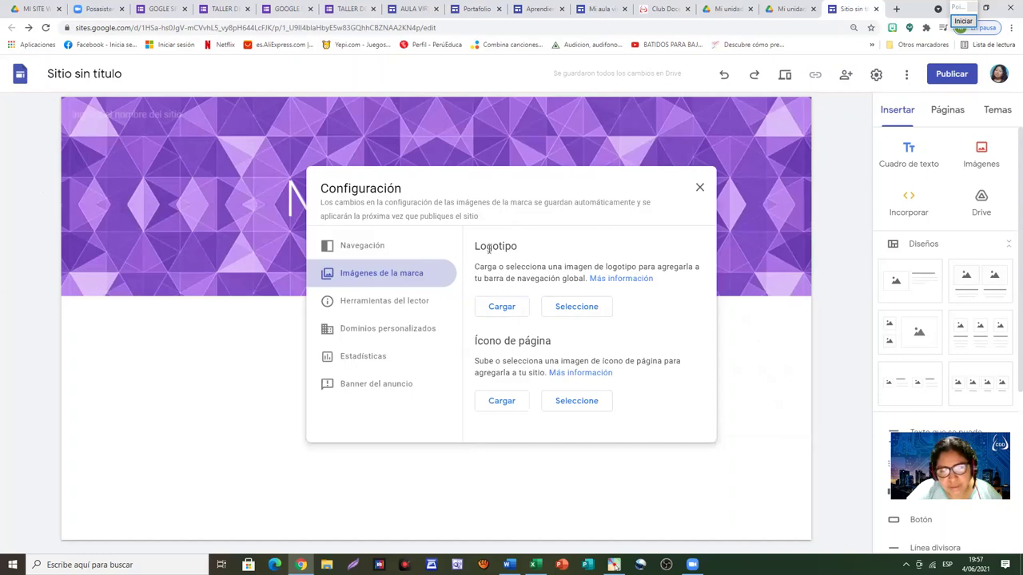
click(502, 307)
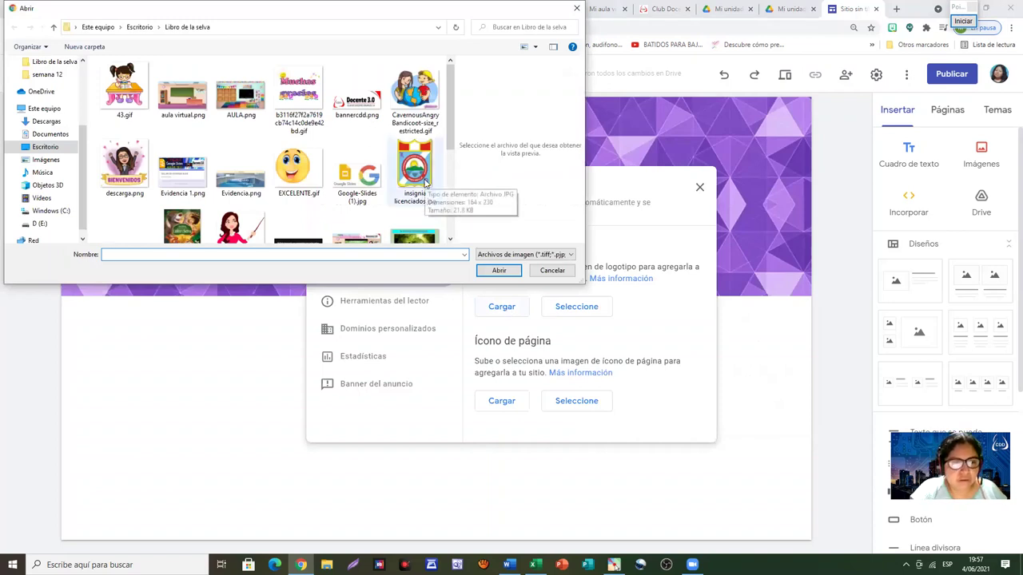
click(355, 104)
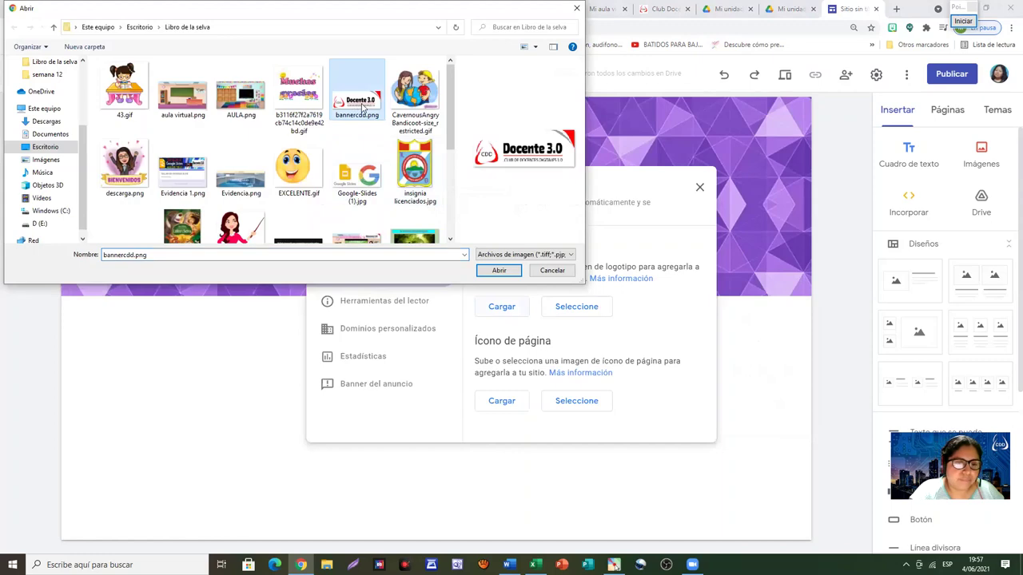
click(498, 272)
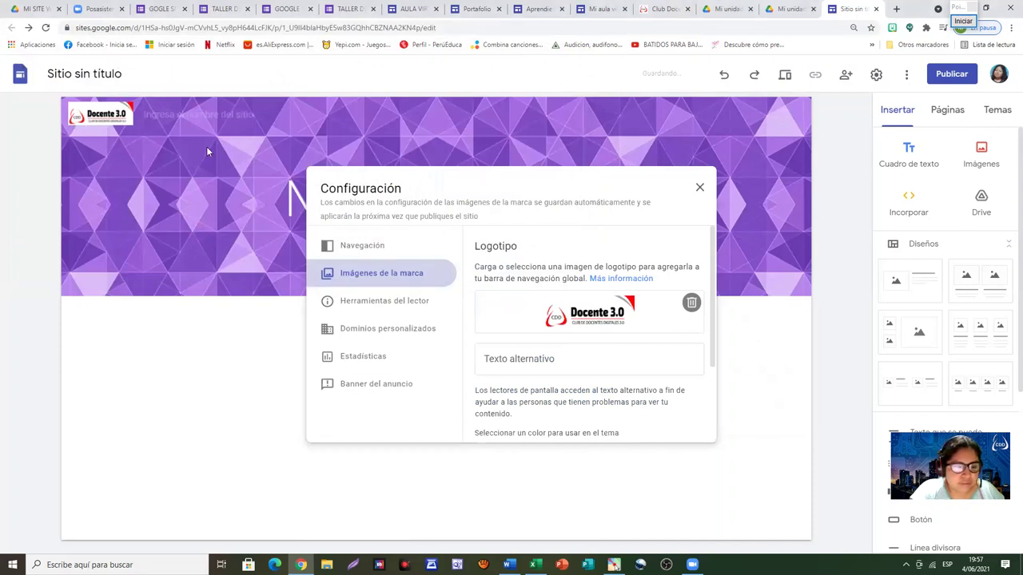
scroll(630, 329, down, 3)
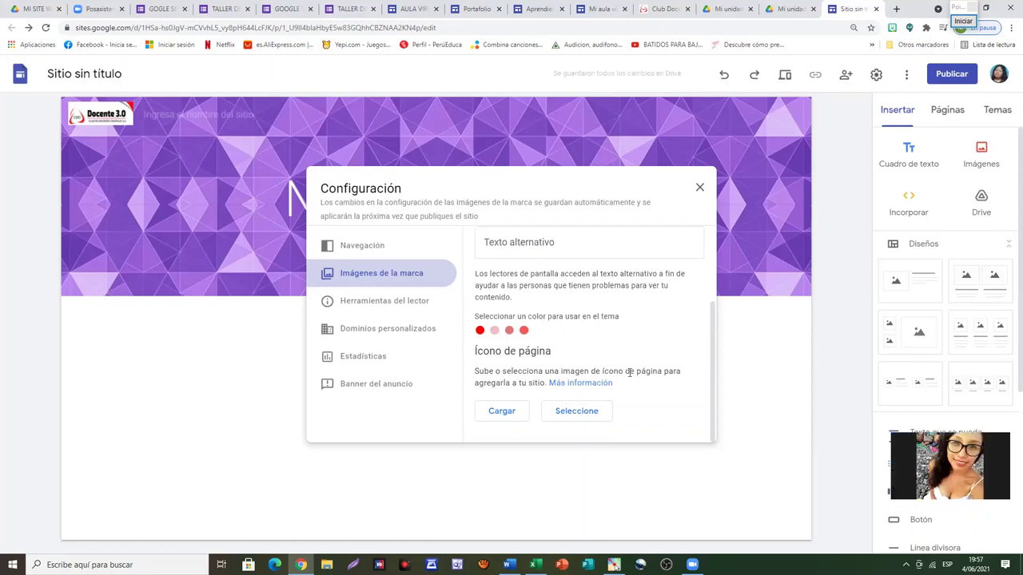
scroll(634, 367, up, 3)
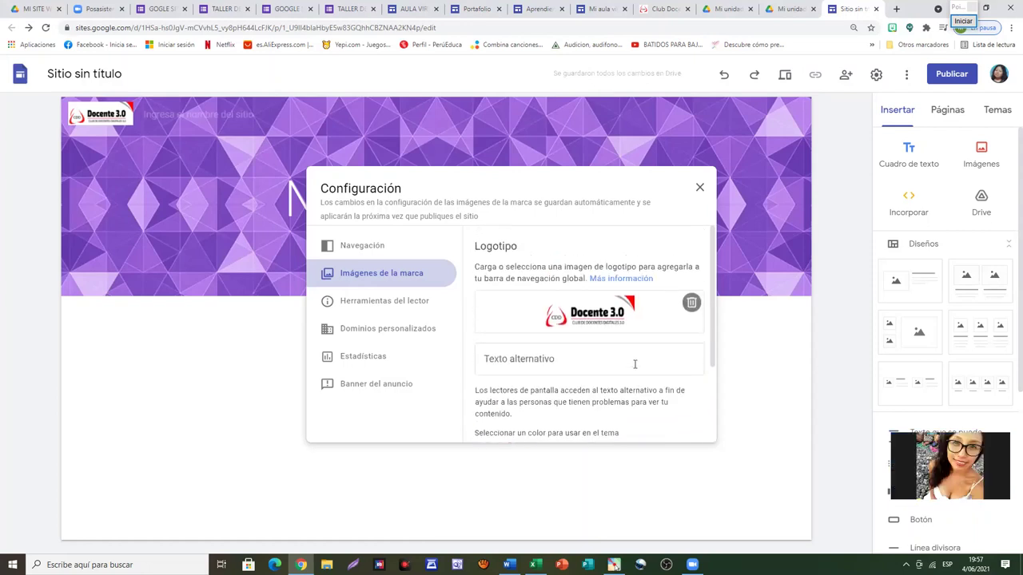
click(699, 190)
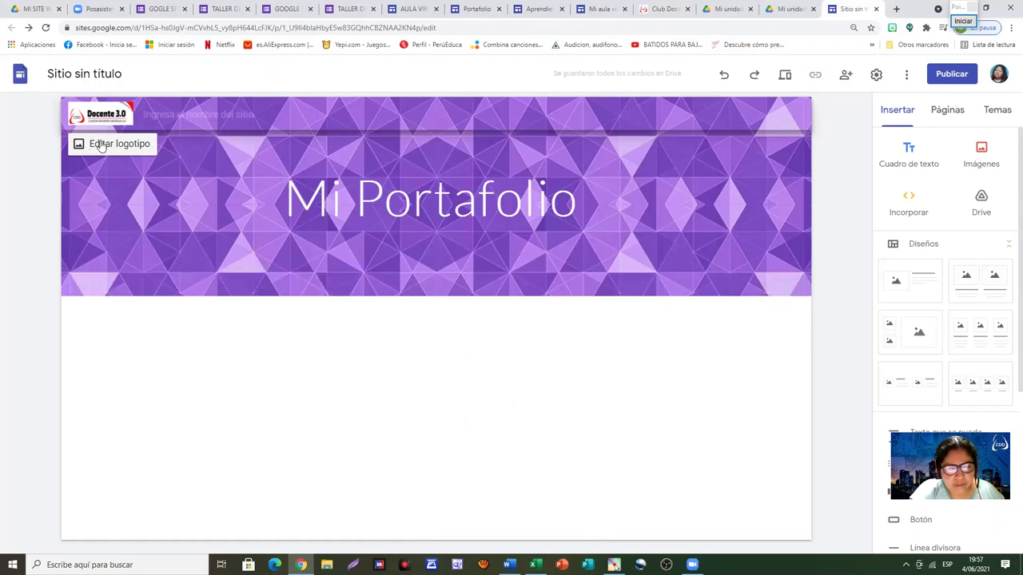
Delete the Docente 3.0 logo from the site's brand images and close the settings
click(99, 144)
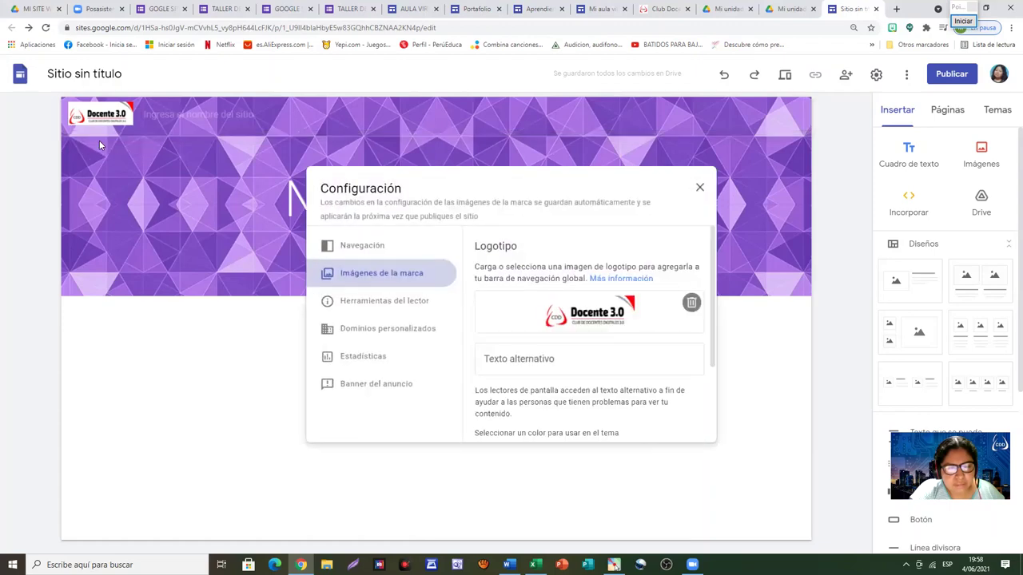
click(692, 303)
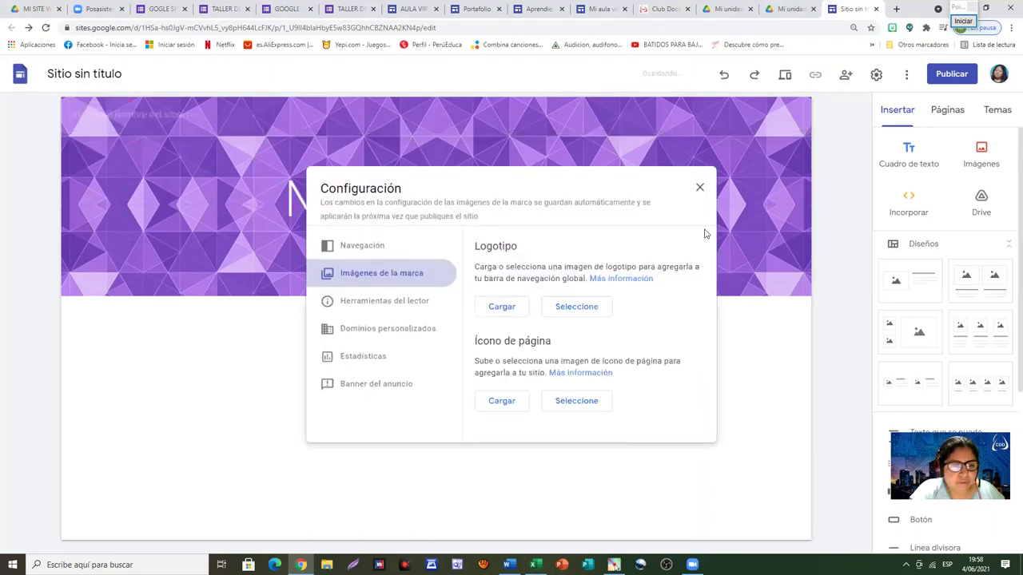
click(699, 188)
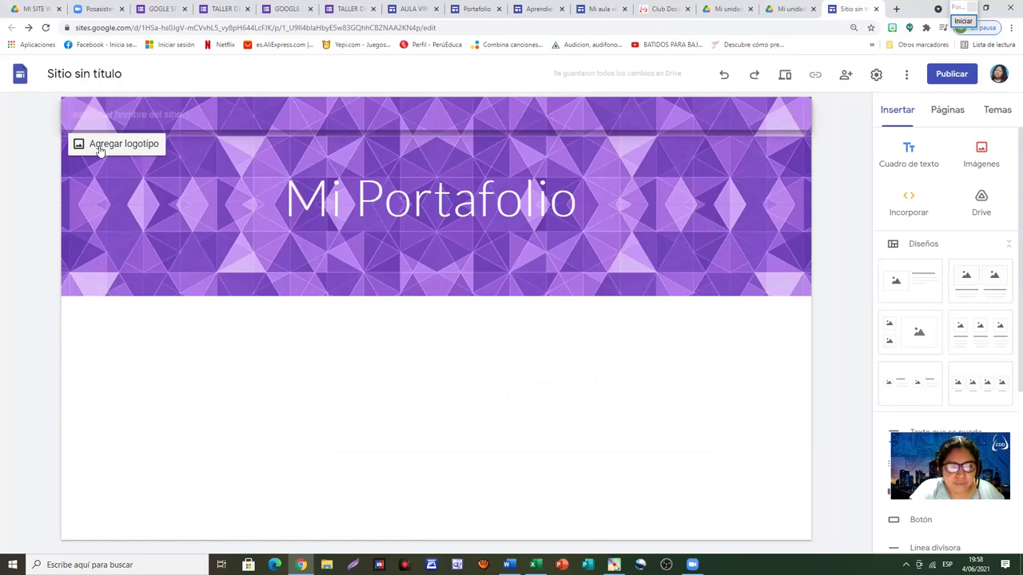
Add bannercdd.png as the site logo again and use the bright red from the logo's colours in the theme
click(99, 151)
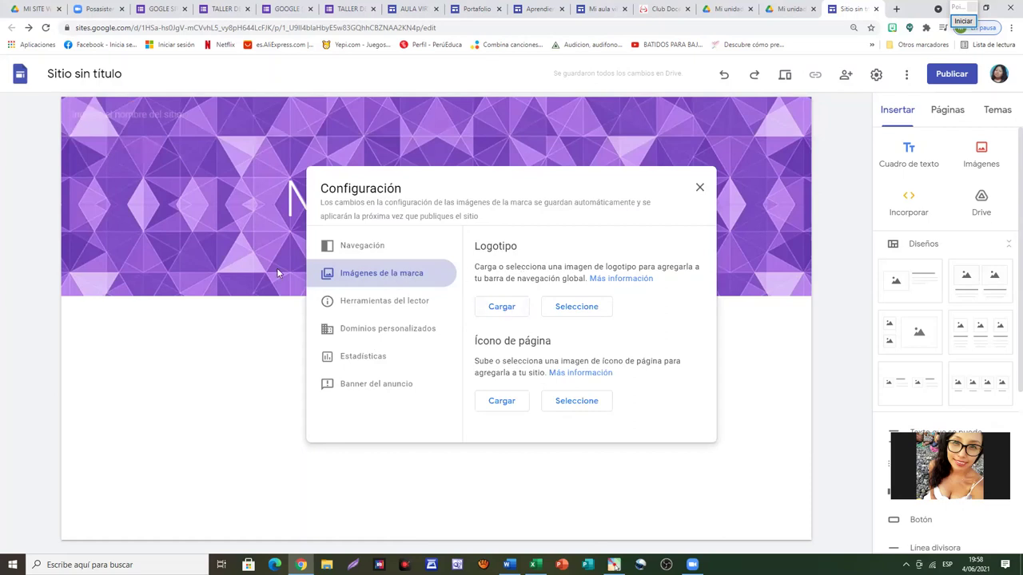
click(500, 310)
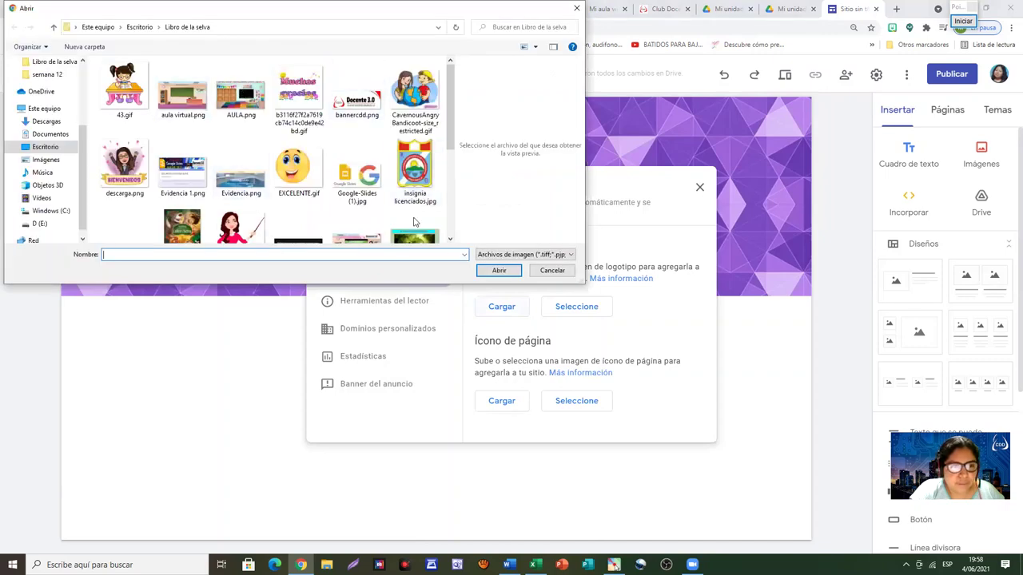
click(356, 92)
click(498, 271)
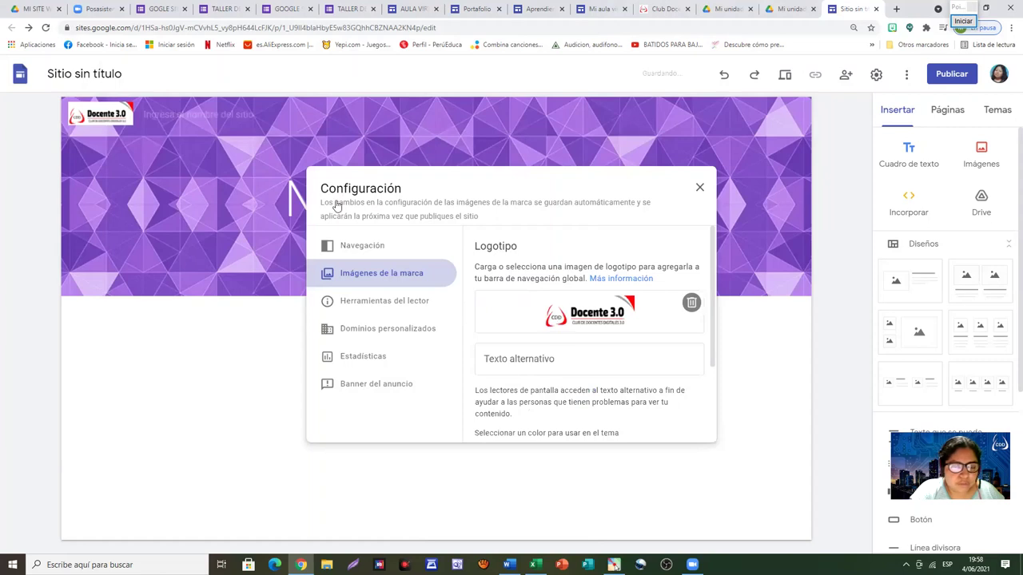
scroll(550, 322, down, 2)
scroll(548, 324, down, 1)
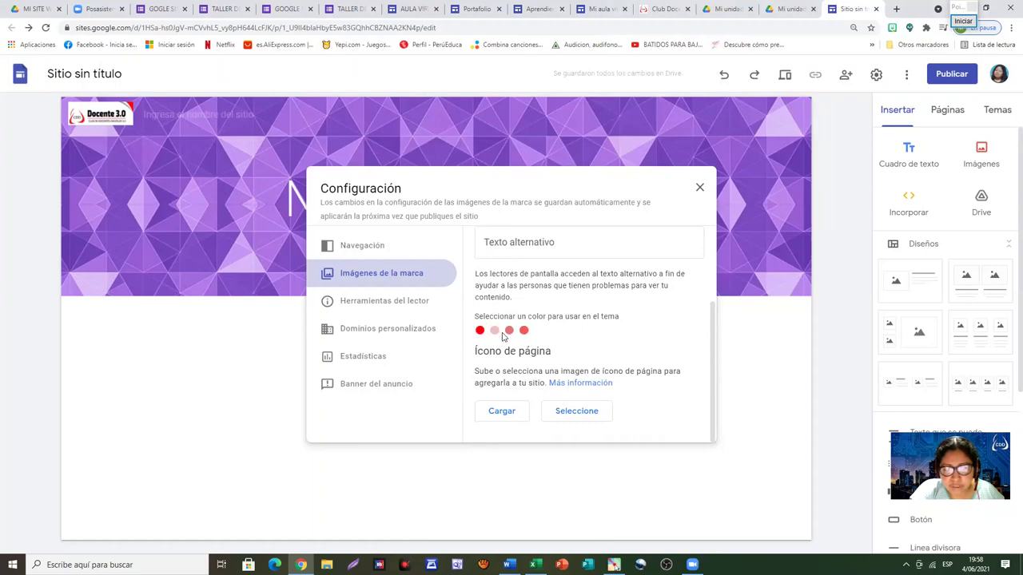
click(480, 330)
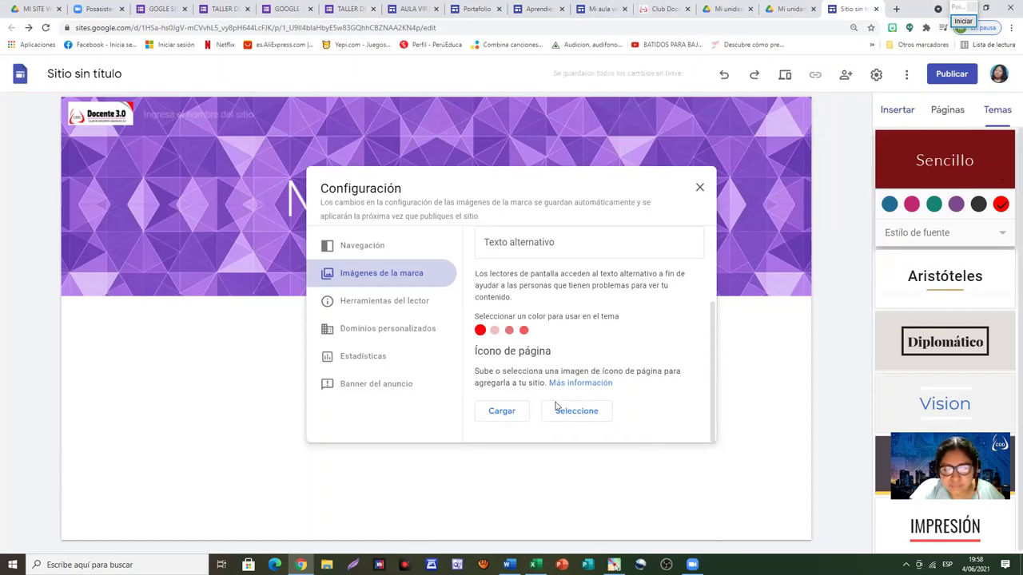
Set Evidencia.png from Google Drive as the page icon and close the settings
click(512, 417)
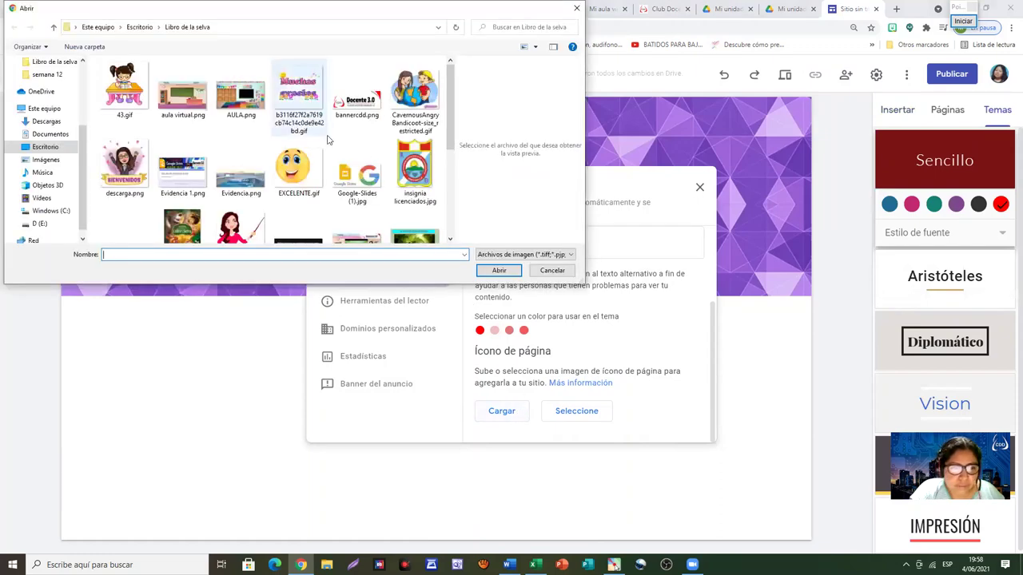
click(551, 270)
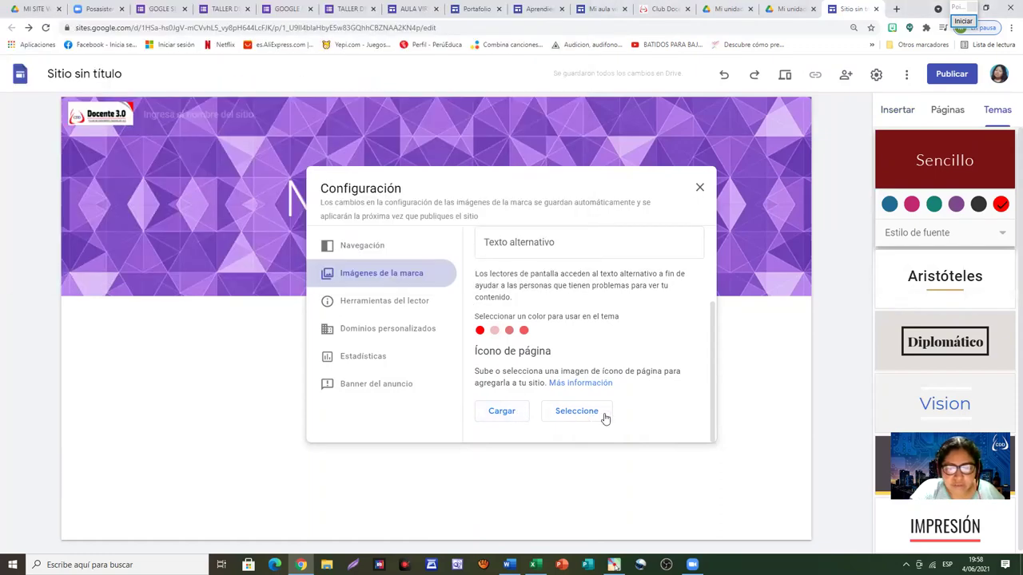
click(577, 411)
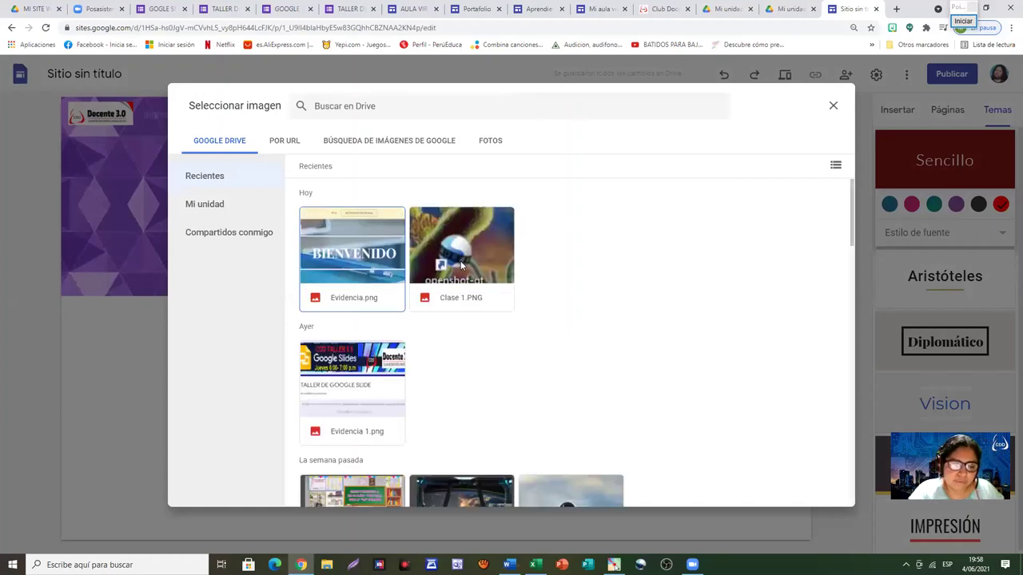
scroll(538, 395, down, 2)
scroll(538, 391, up, 2)
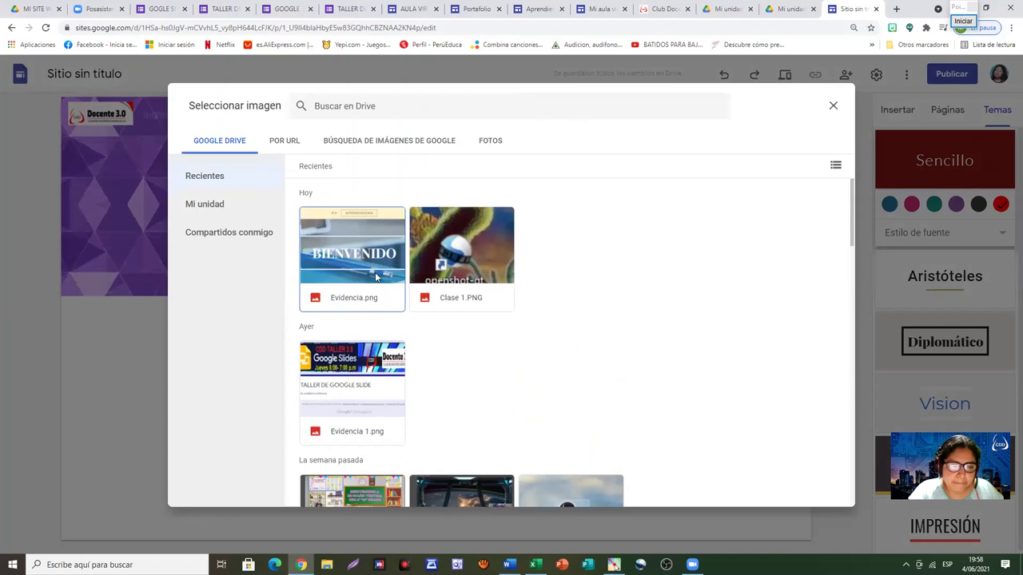
click(343, 256)
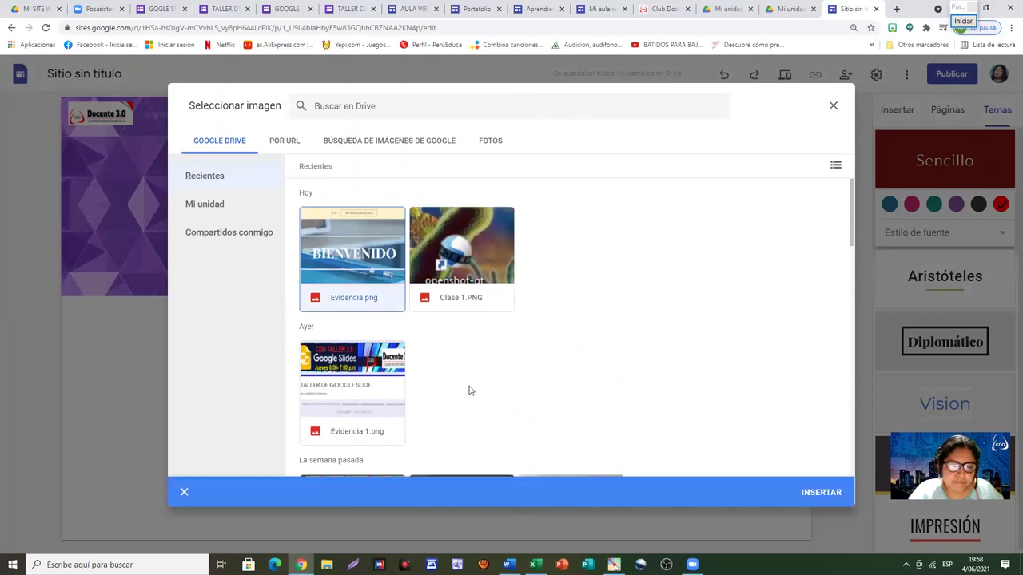
click(820, 493)
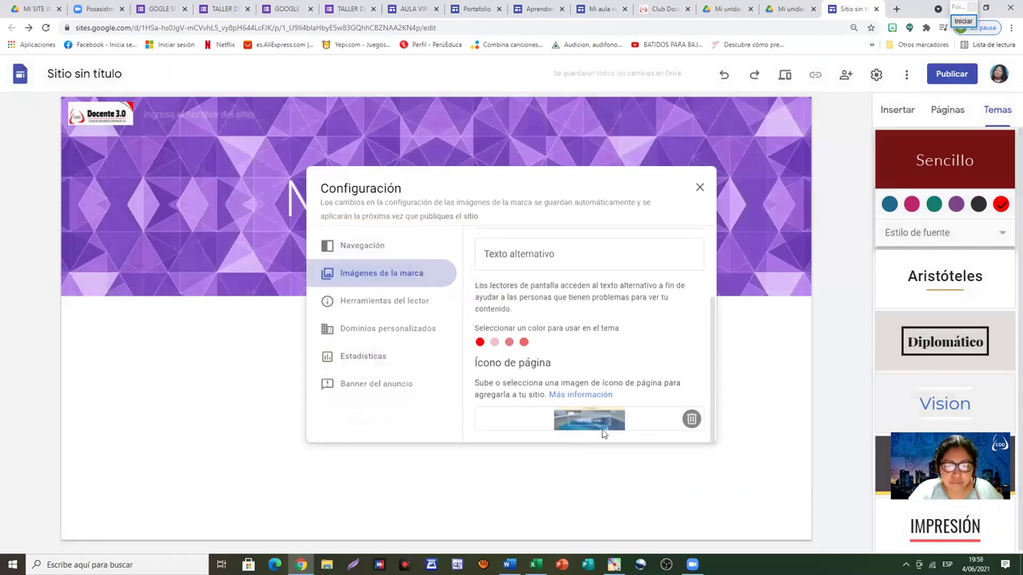
click(700, 189)
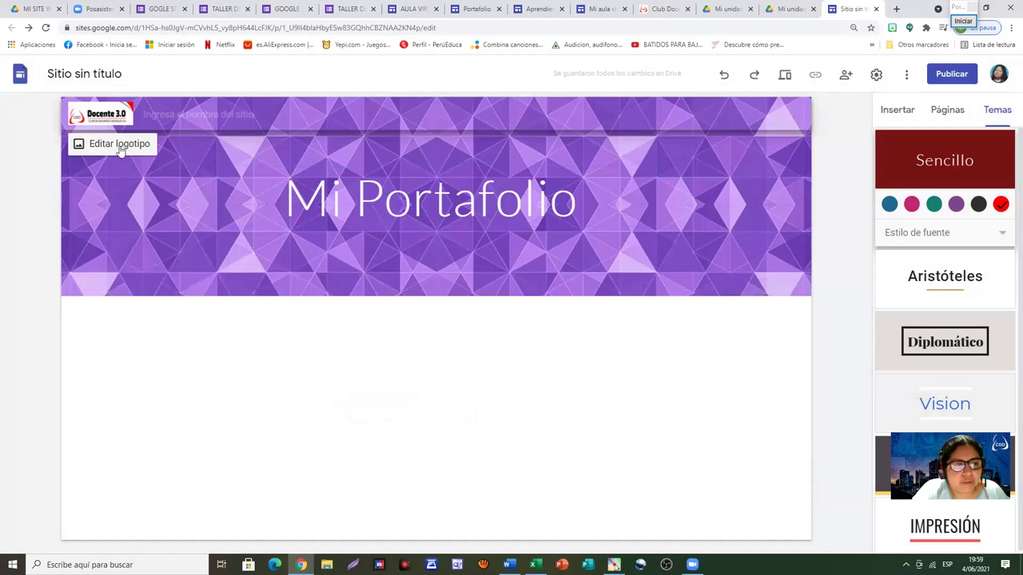
Enter "Mi portafolio" as the site name in the page header
click(144, 114)
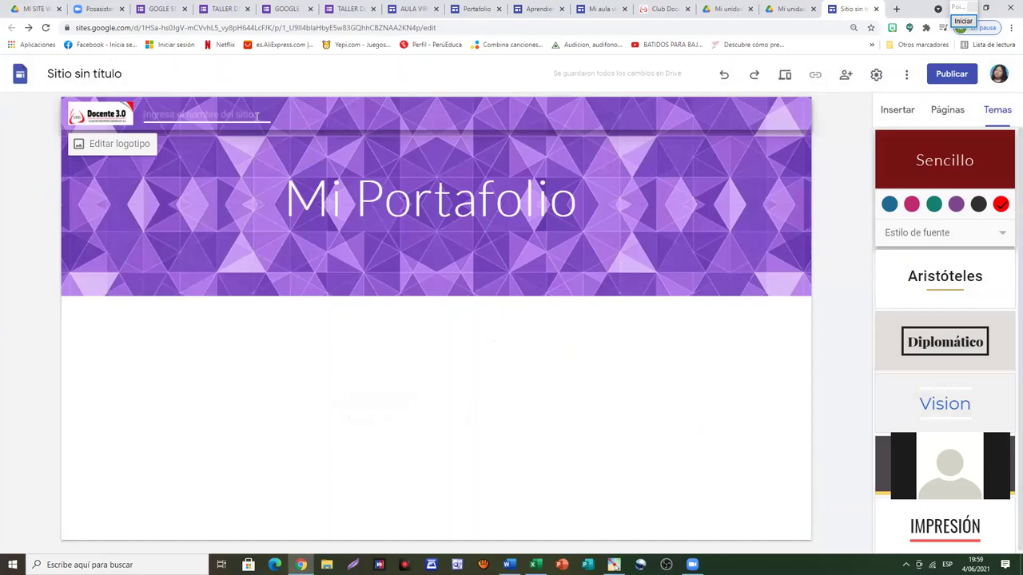
text(Mi portafolio)
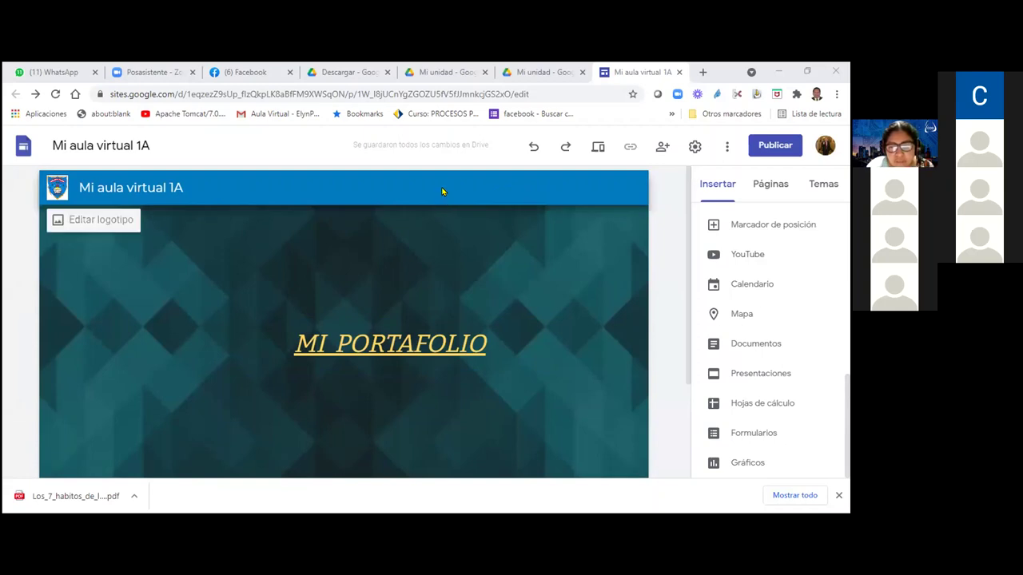
Turn on the announcement banner for the Mi aula virtual 1A site and set its colour to yellow
click(696, 147)
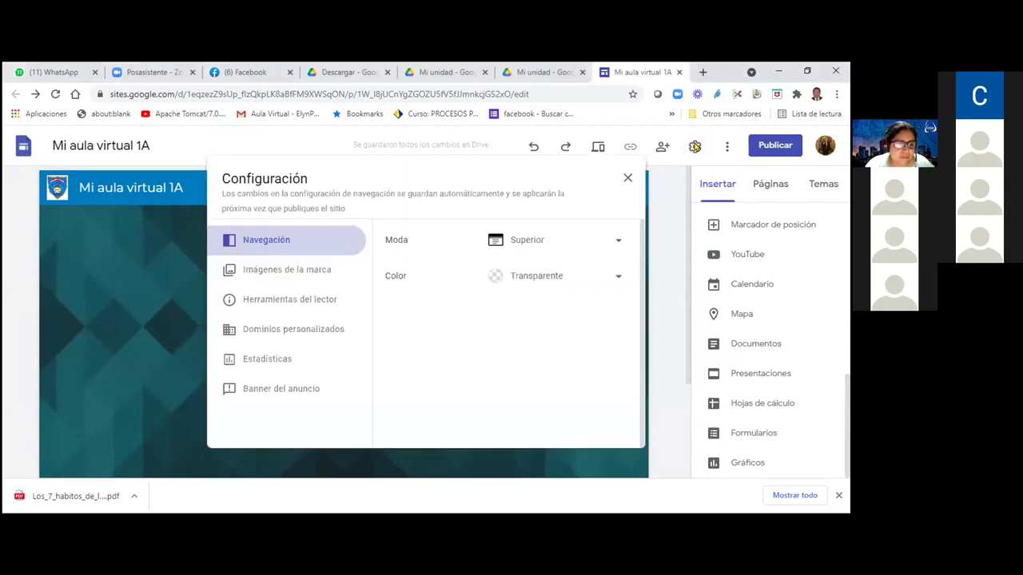
click(308, 388)
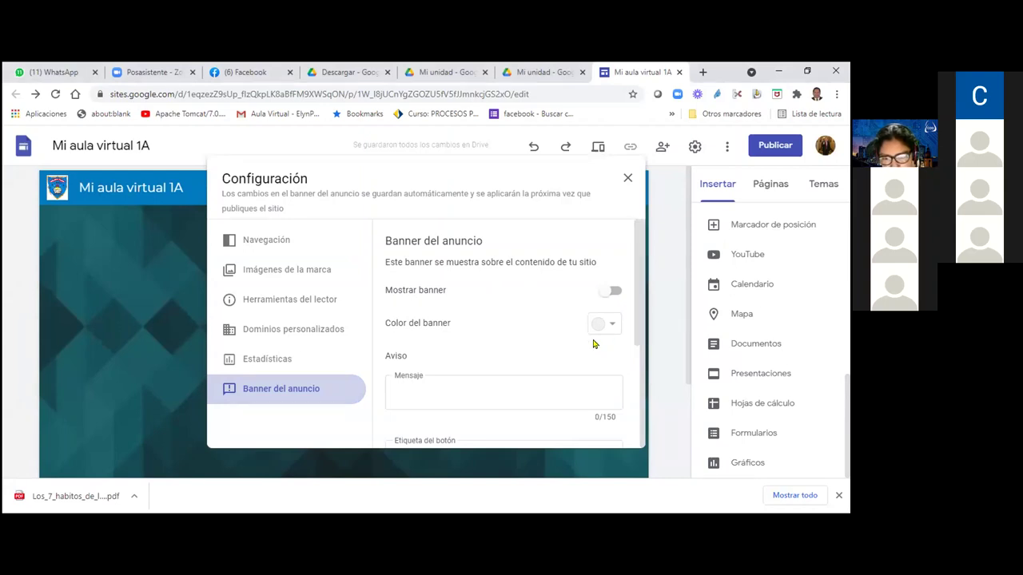
click(597, 294)
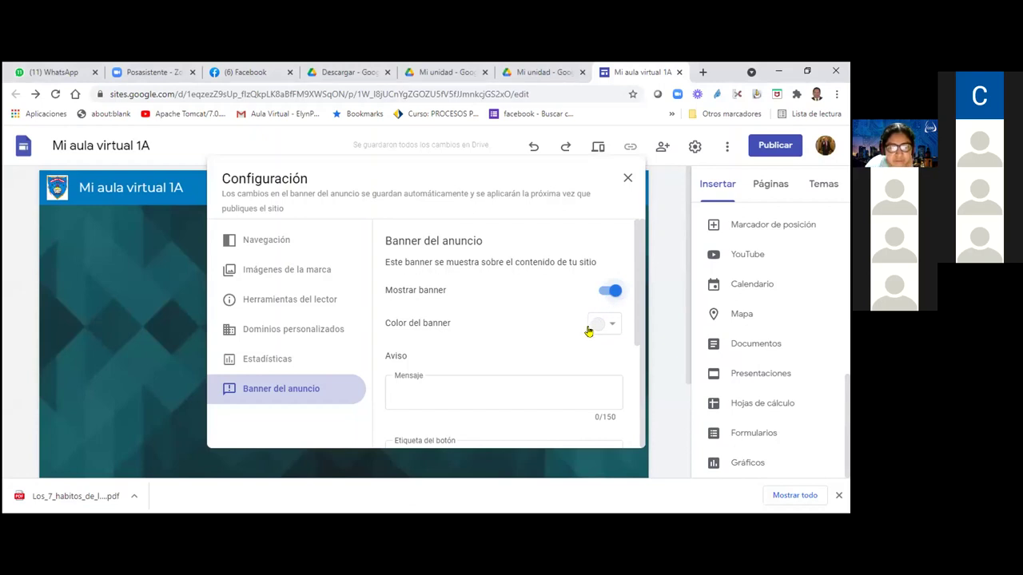
click(601, 324)
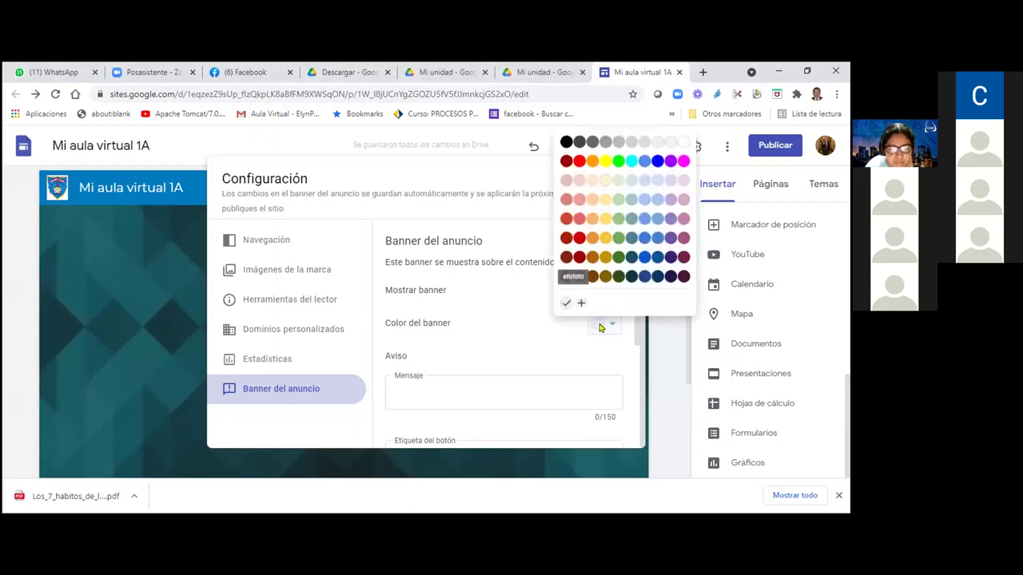
click(606, 166)
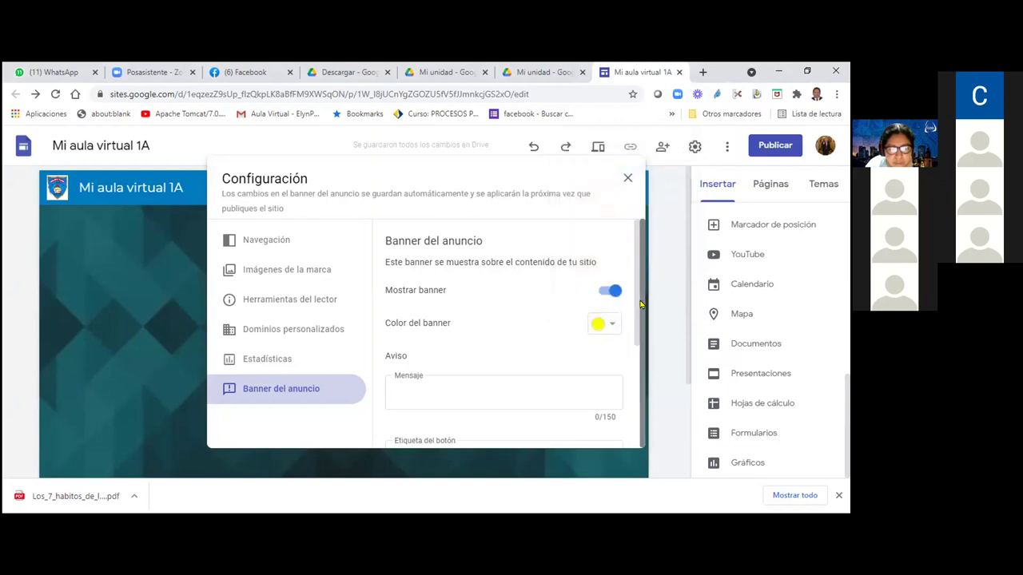
Set the announcement banner's message to "IR A" and its button label to "APRENDO EN CASA"
scroll(640, 376, down, 3)
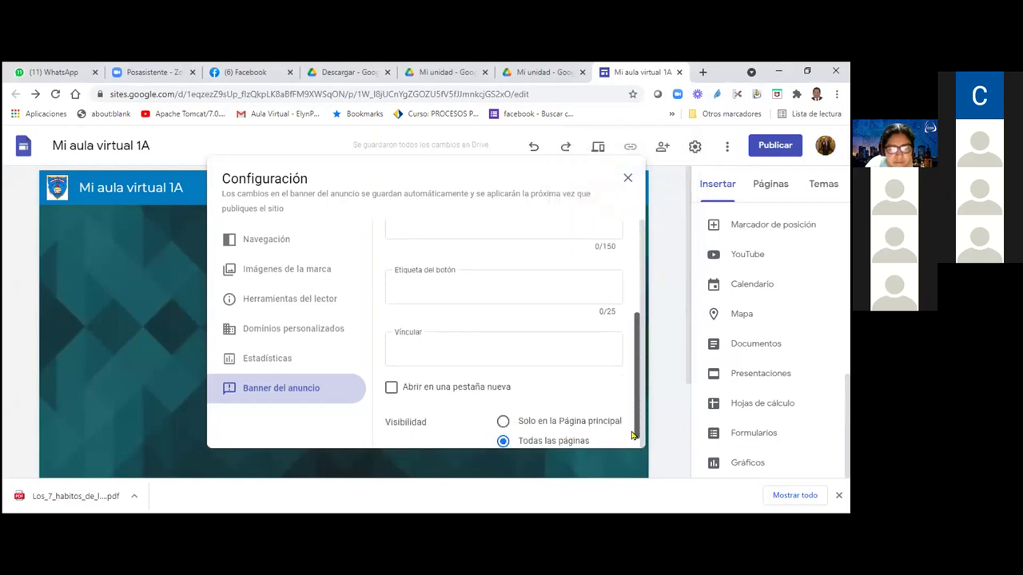
drag(629, 444, 634, 372)
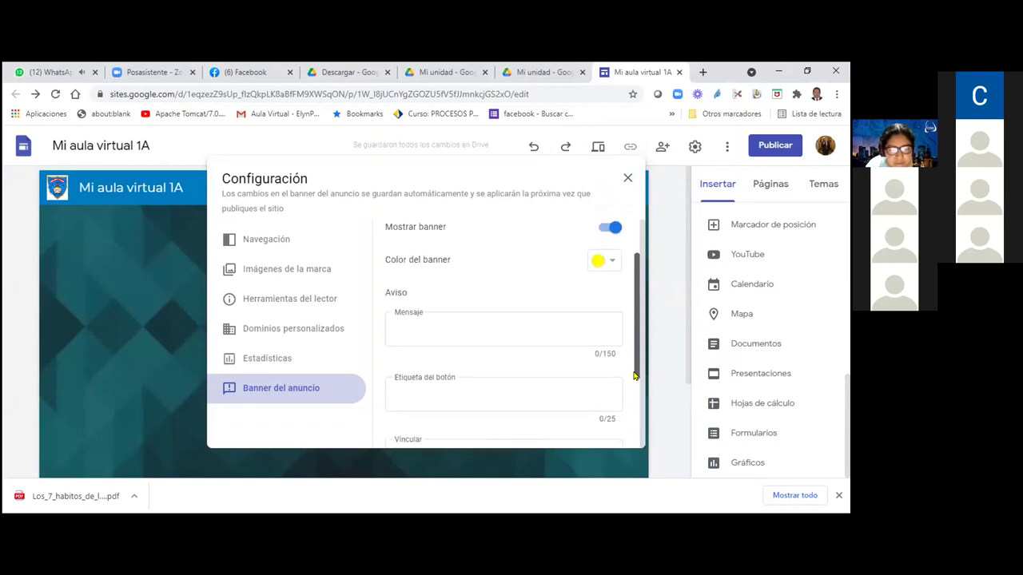
click(426, 324)
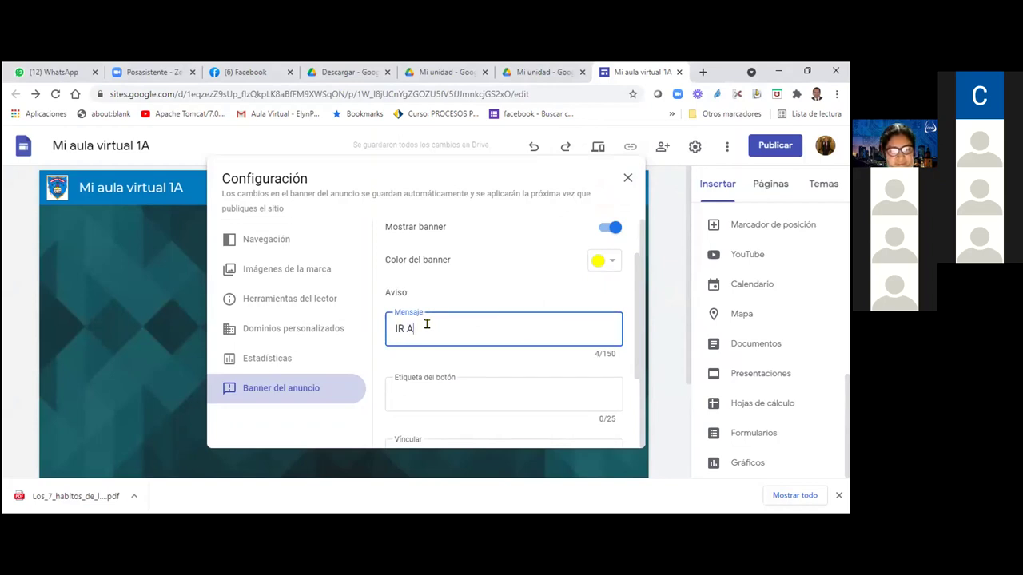
click(427, 391)
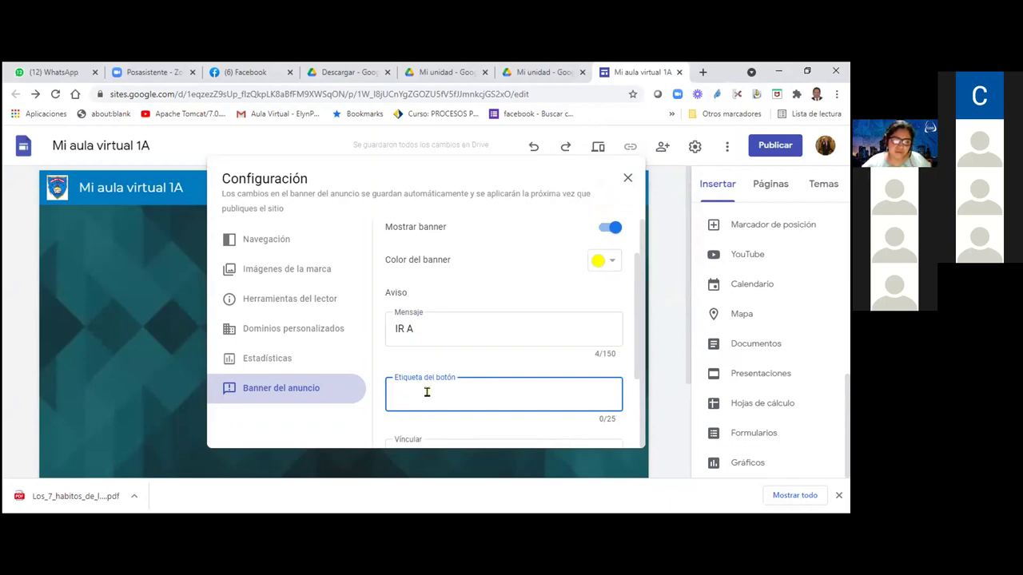
text(A)
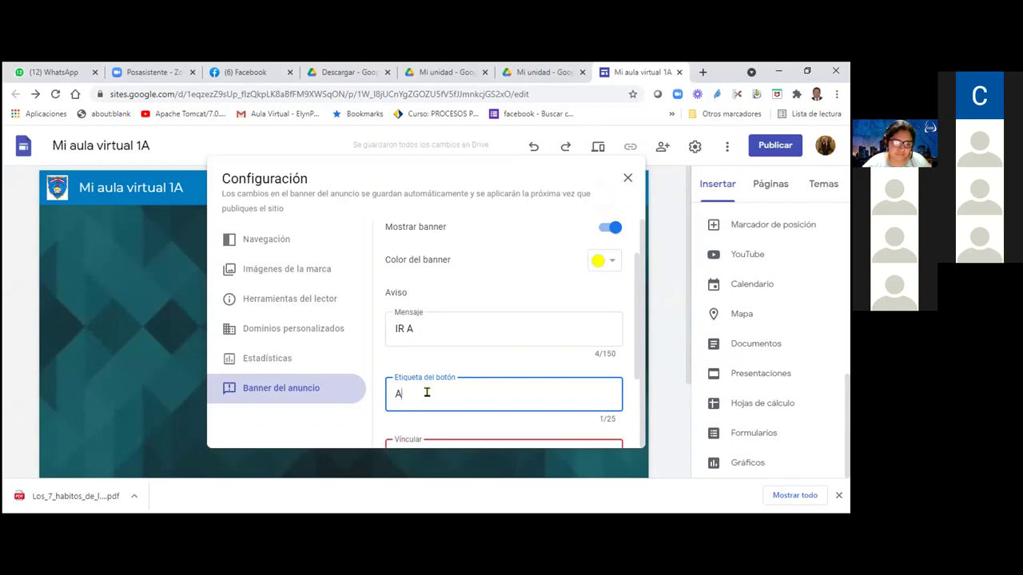
text(PRENDO E)
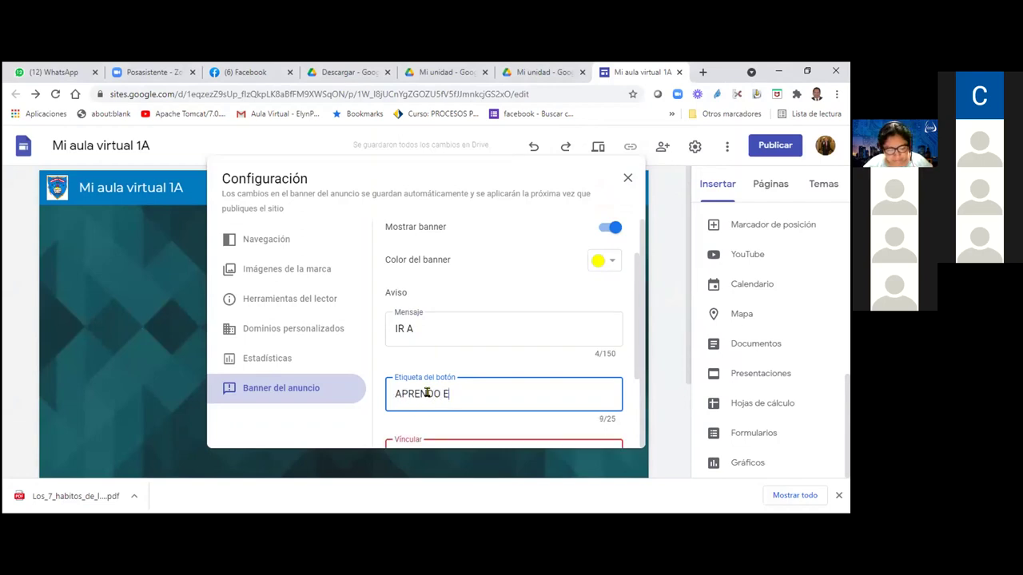
text(N CASA)
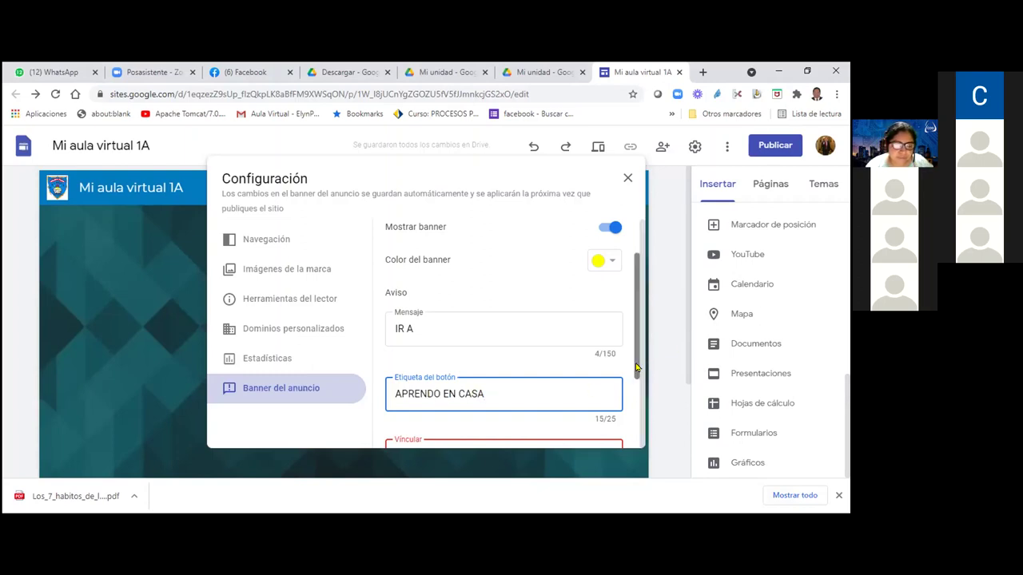
Search Google for "aprendo en casa" in a new browser tab
drag(635, 365, 637, 429)
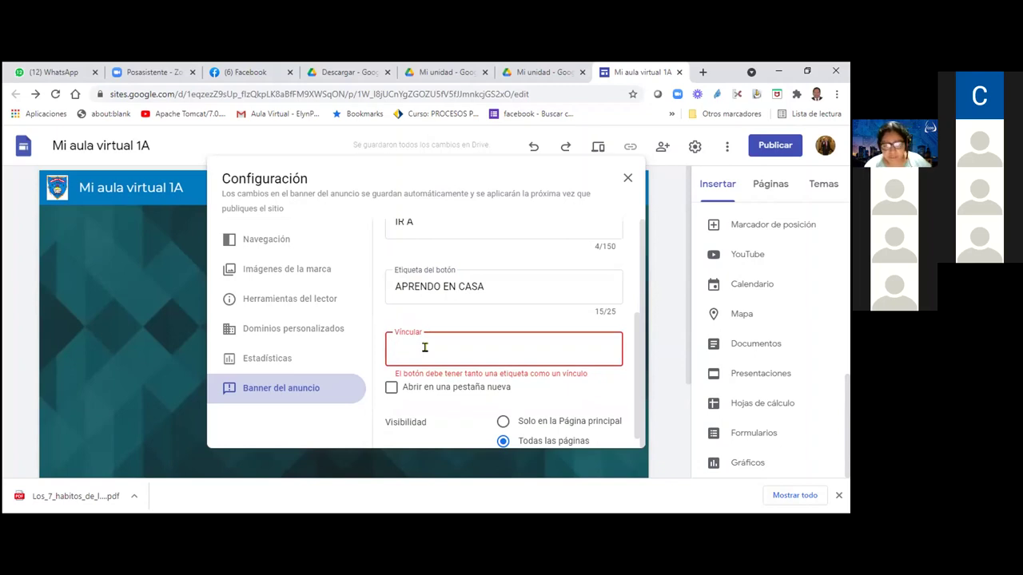
click(704, 72)
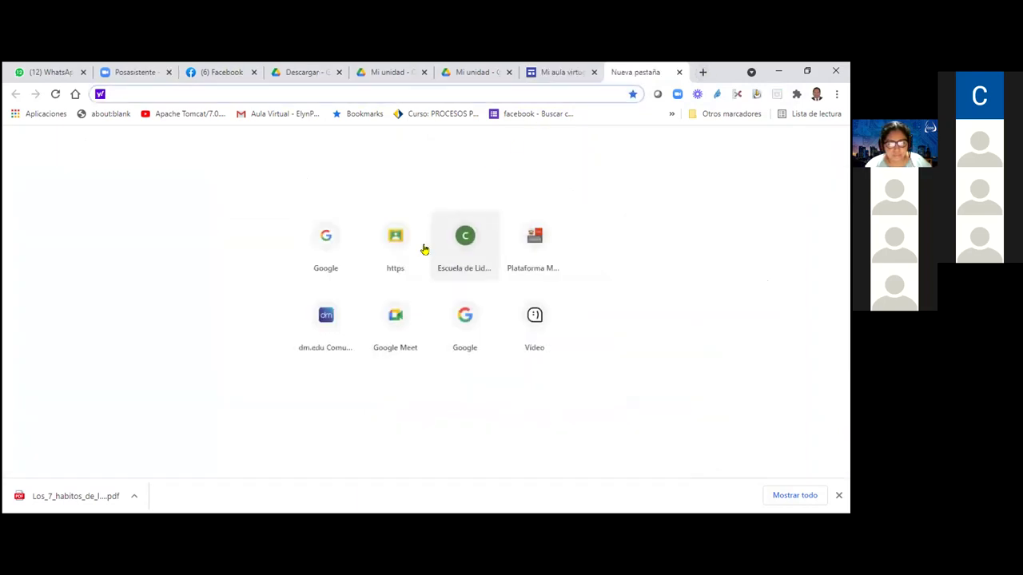
click(325, 240)
text(APRENDO)
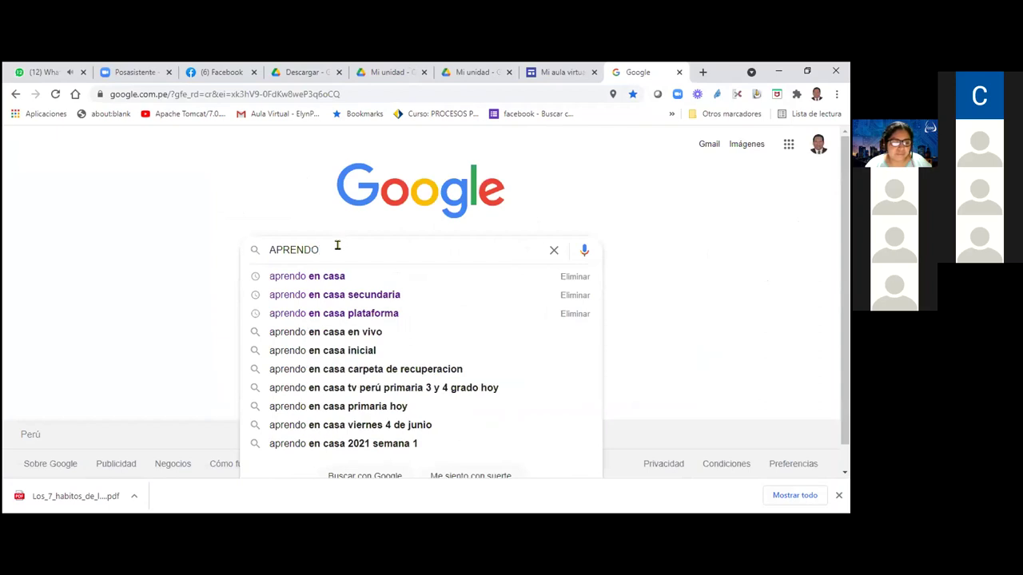
click(334, 276)
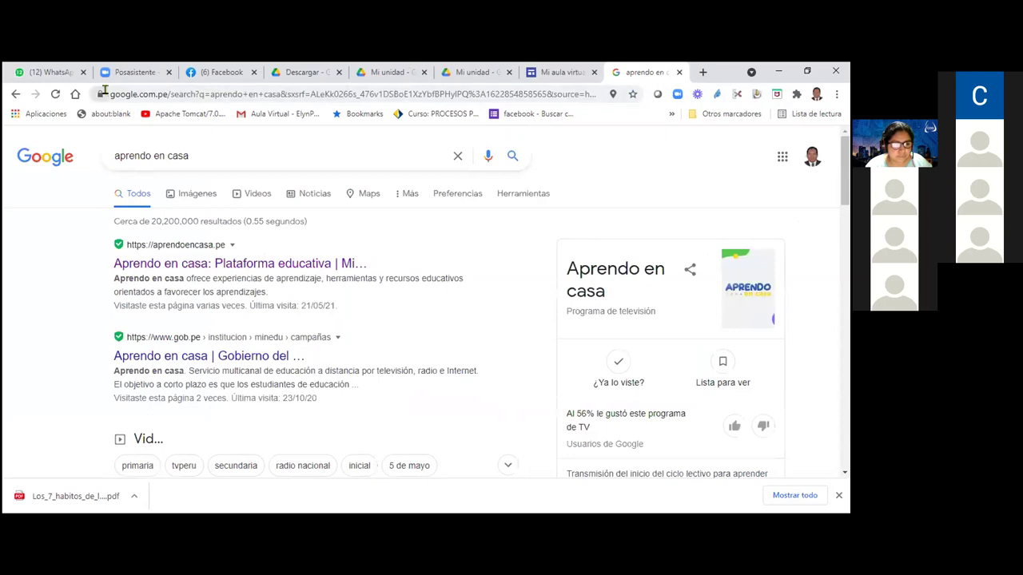
Copy the web address of the search results page
drag(126, 94, 846, 126)
right_click(517, 96)
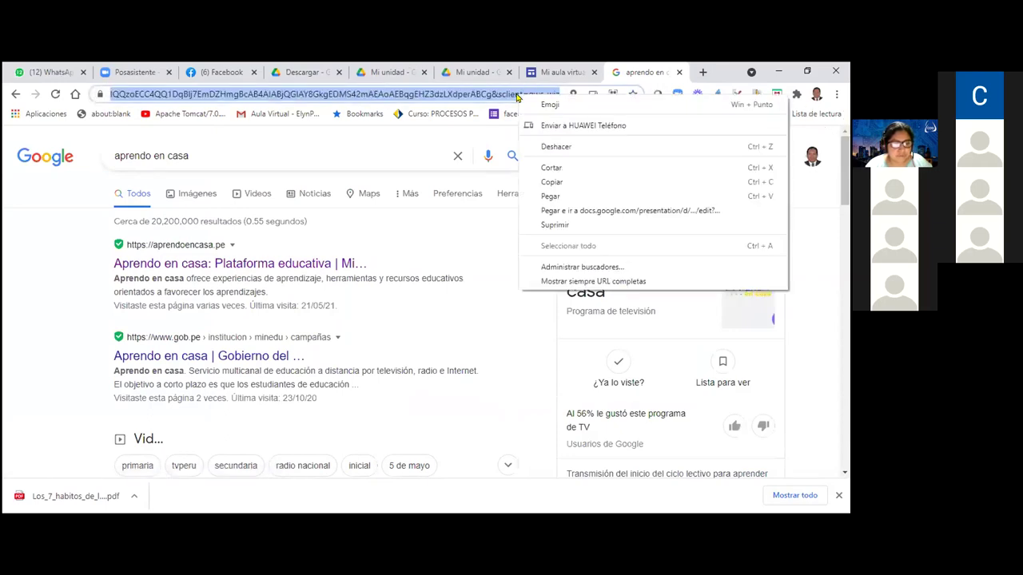
click(560, 182)
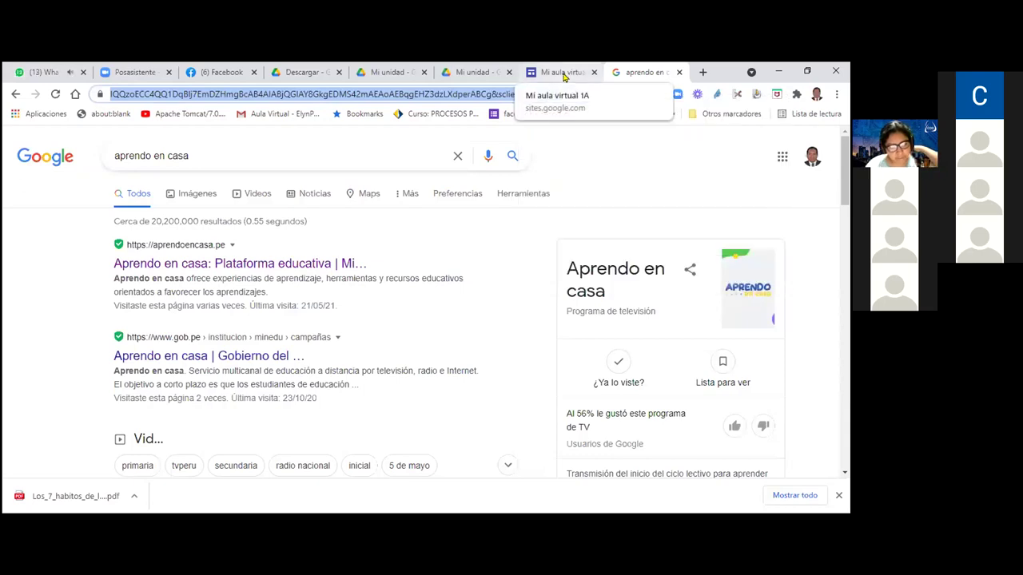
Open the Aprendo en casa educational platform from the search results and copy its web address
click(316, 266)
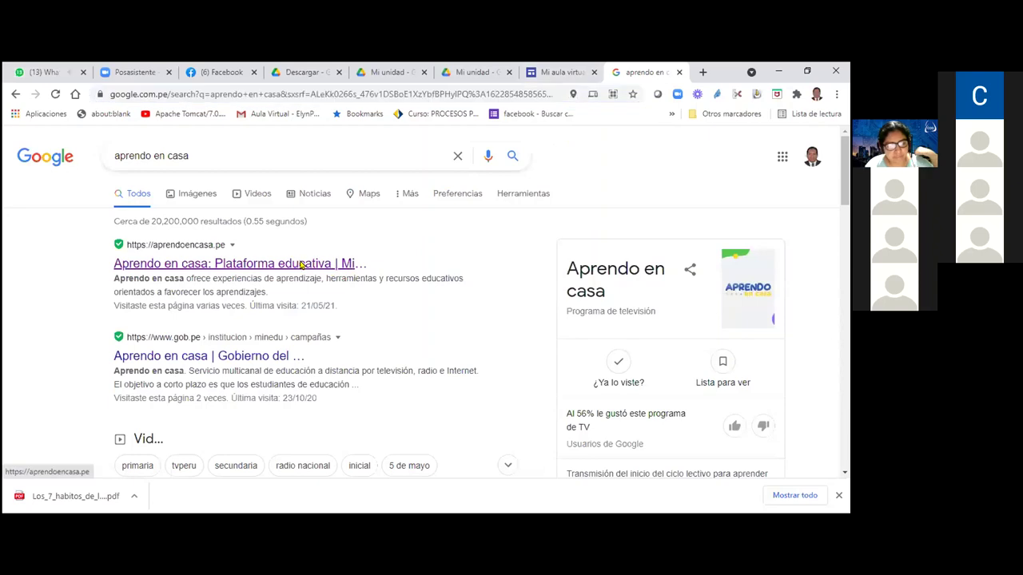
click(300, 266)
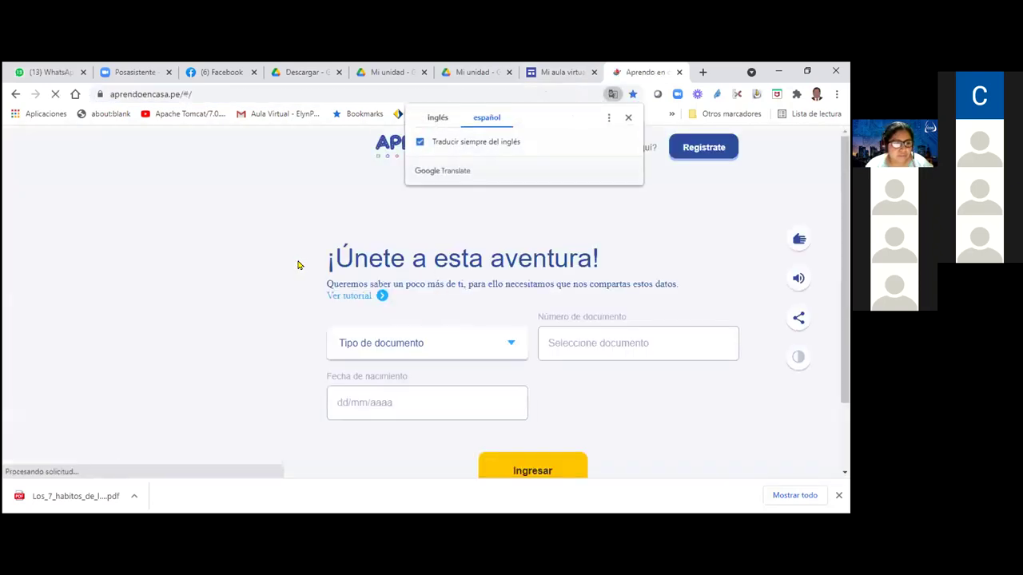
click(116, 94)
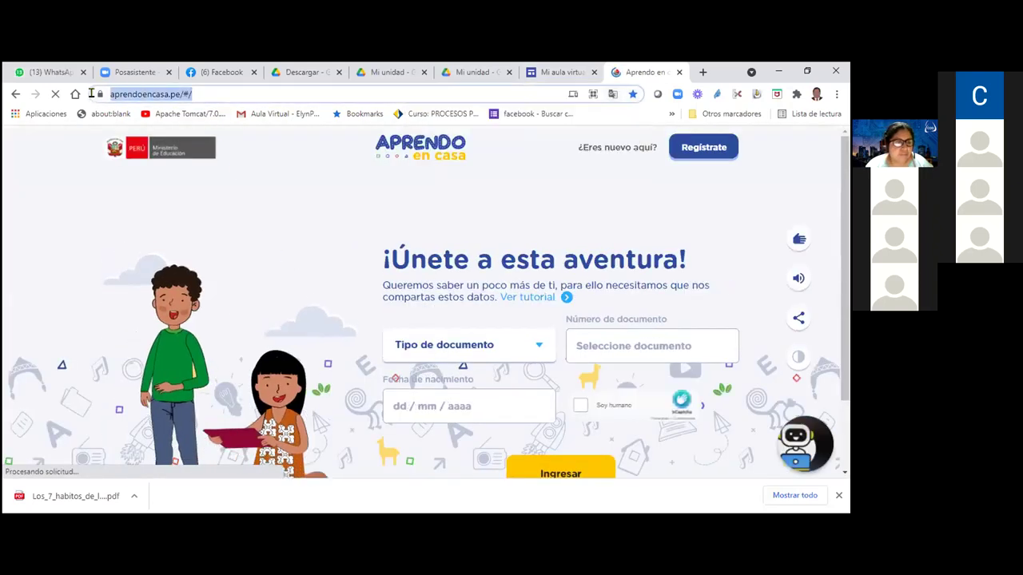
right_click(134, 97)
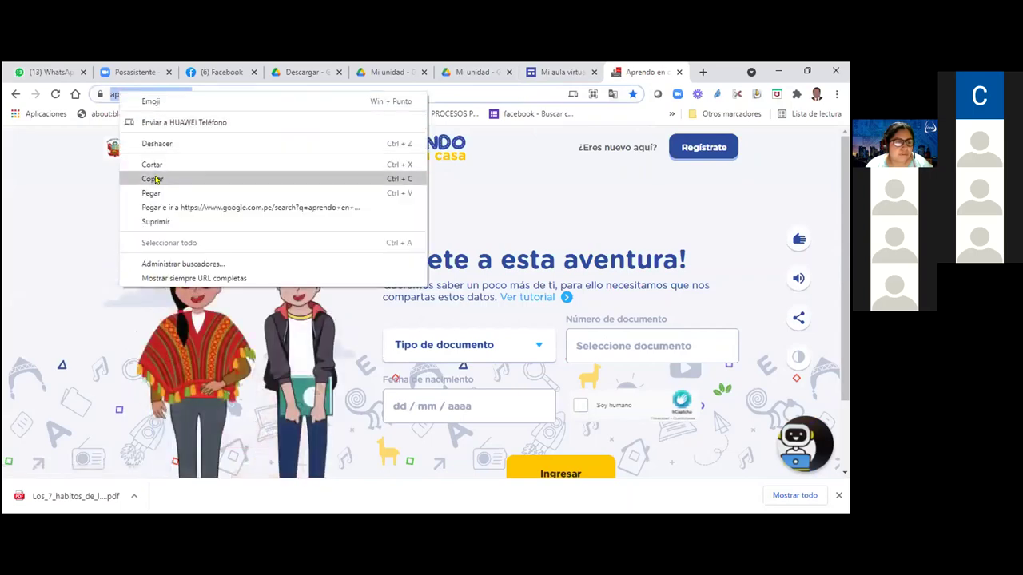
click(156, 177)
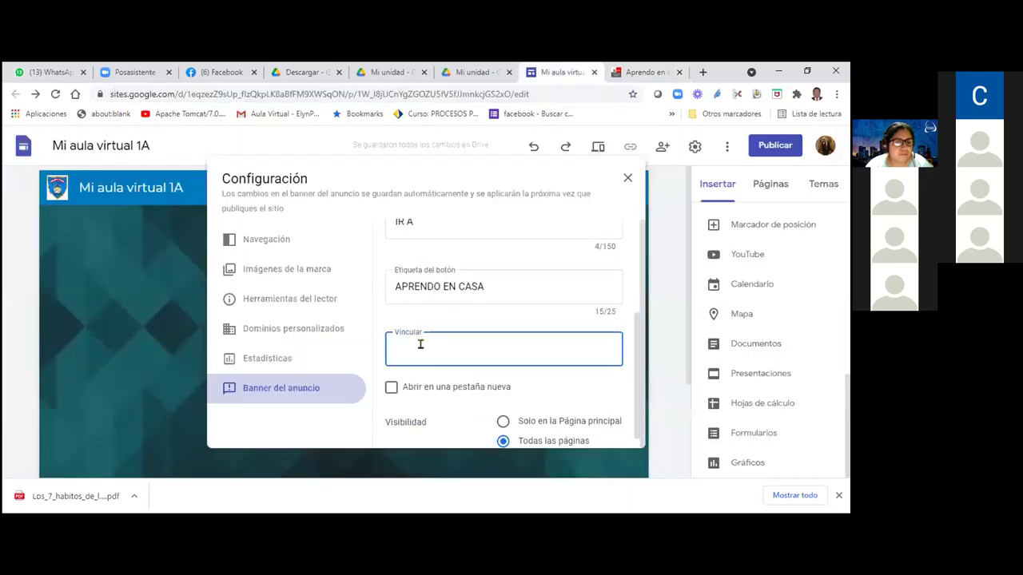
right_click(422, 346)
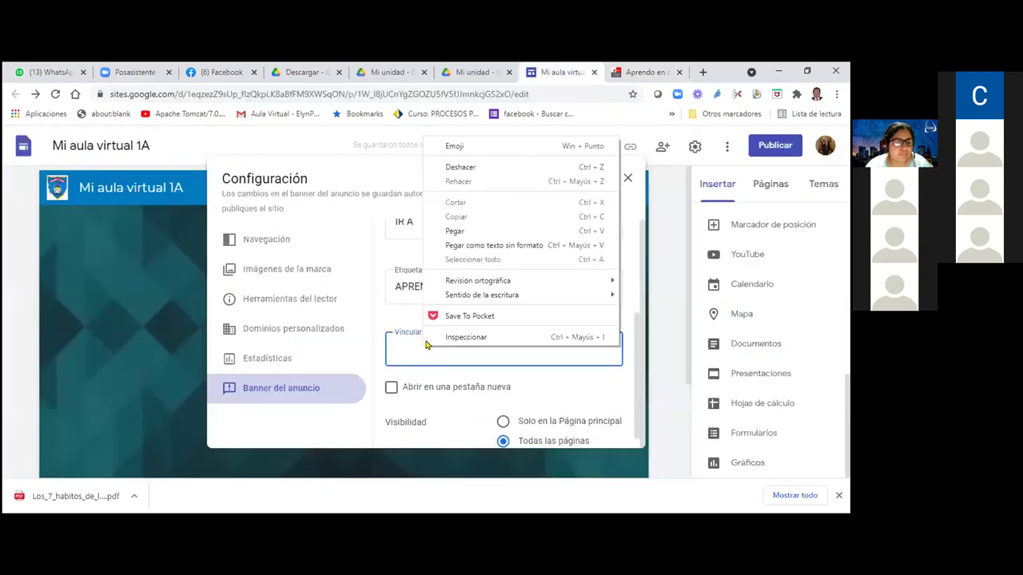
click(454, 231)
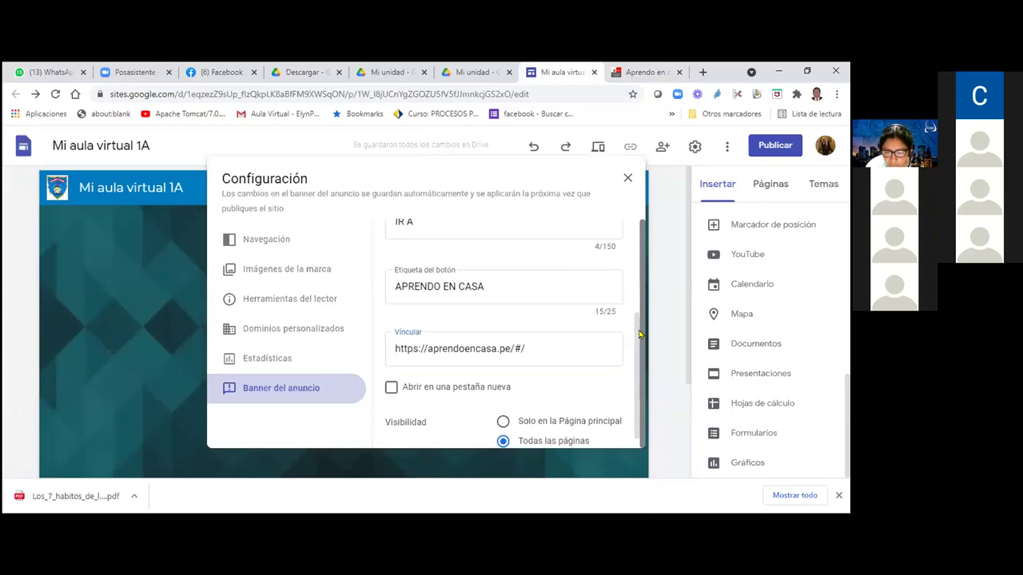
drag(640, 348, 631, 367)
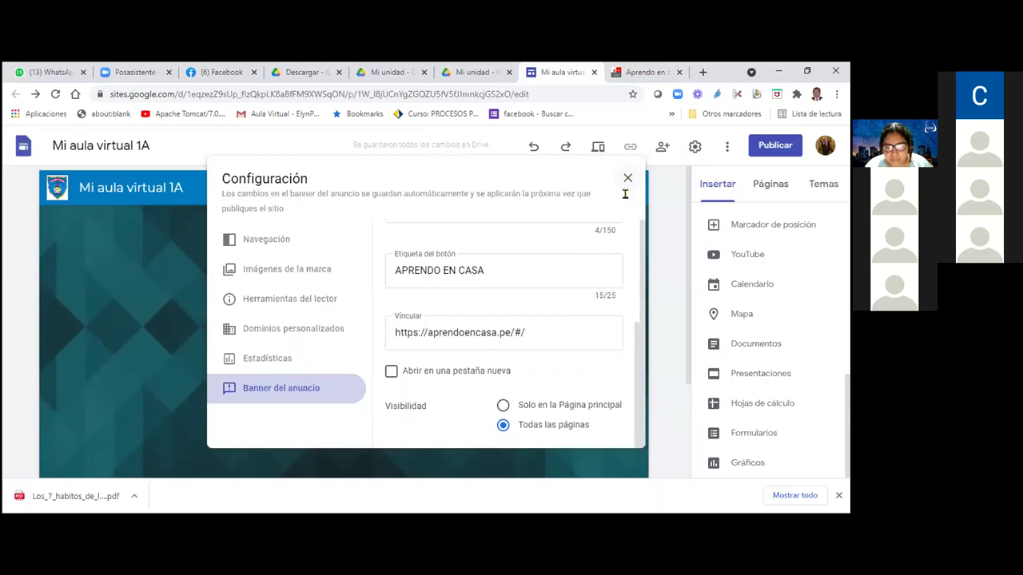
Show the announcement banner only on the home page and test its APRENDO EN CASA button through to the linked site
click(503, 406)
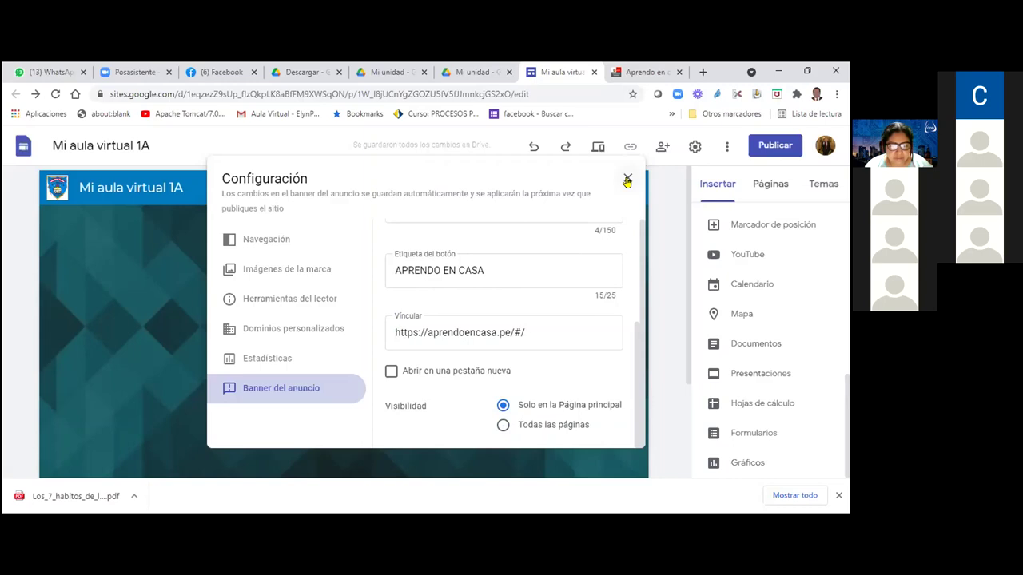
click(627, 180)
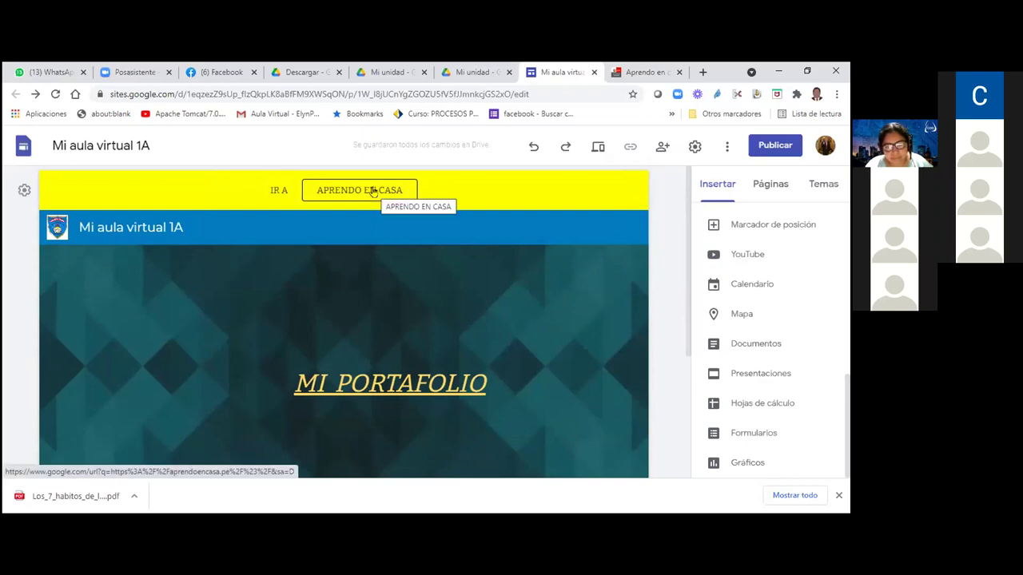
click(373, 191)
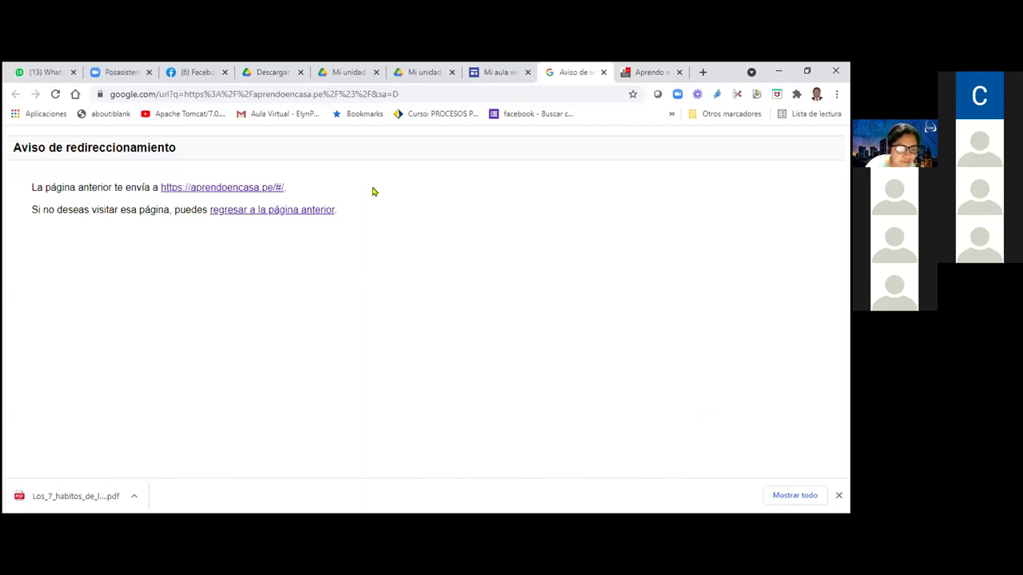
click(251, 188)
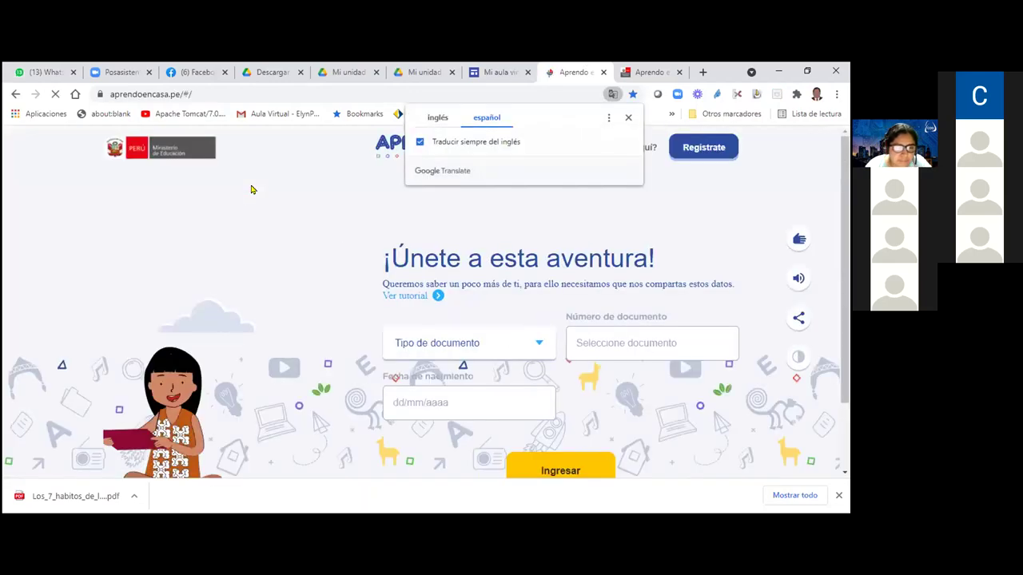
click(499, 75)
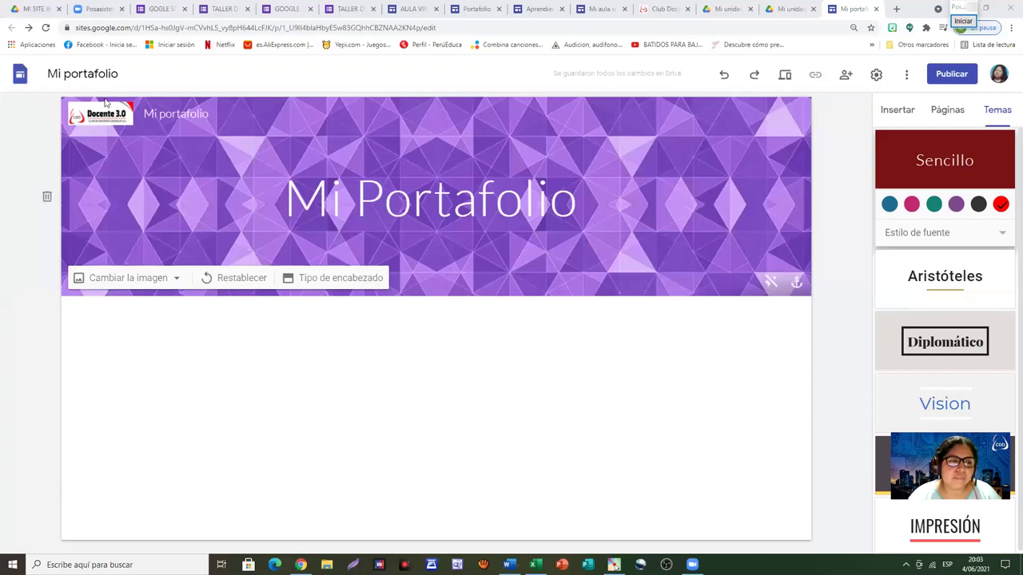
Turn on the announcement banner in the Mi portafolio site's settings and set its colour to white
mouse_move(103, 113)
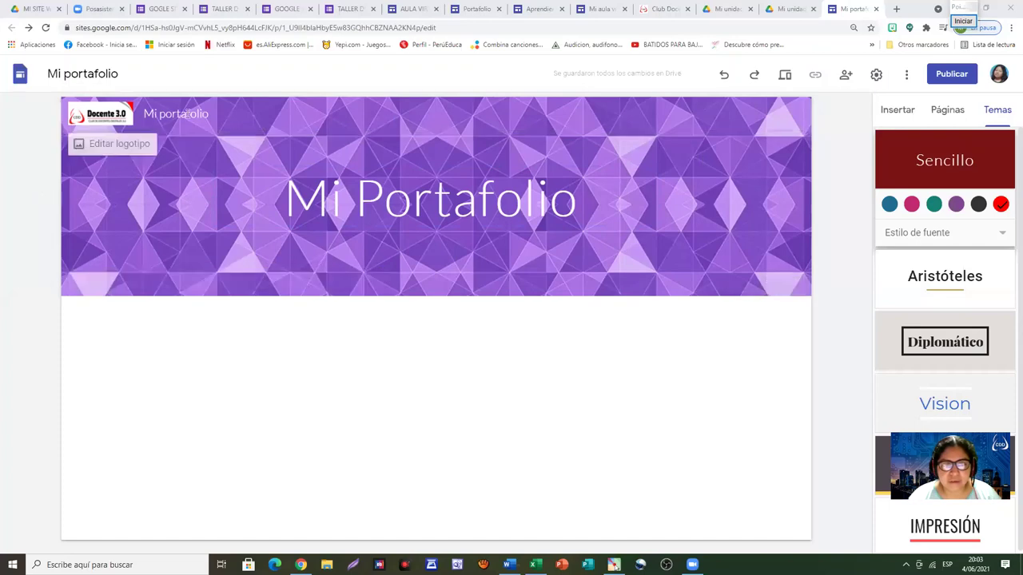
click(877, 76)
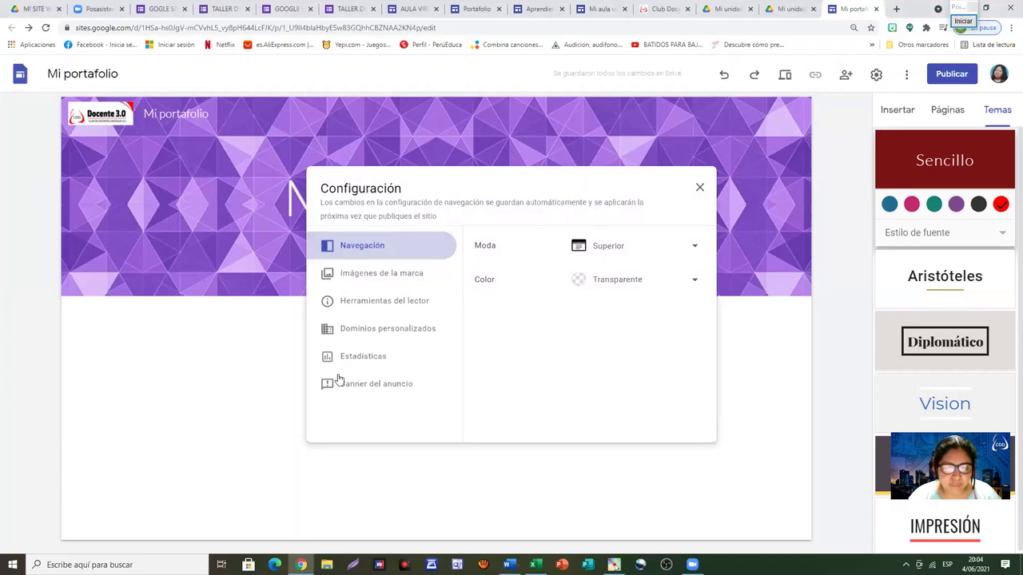
click(373, 386)
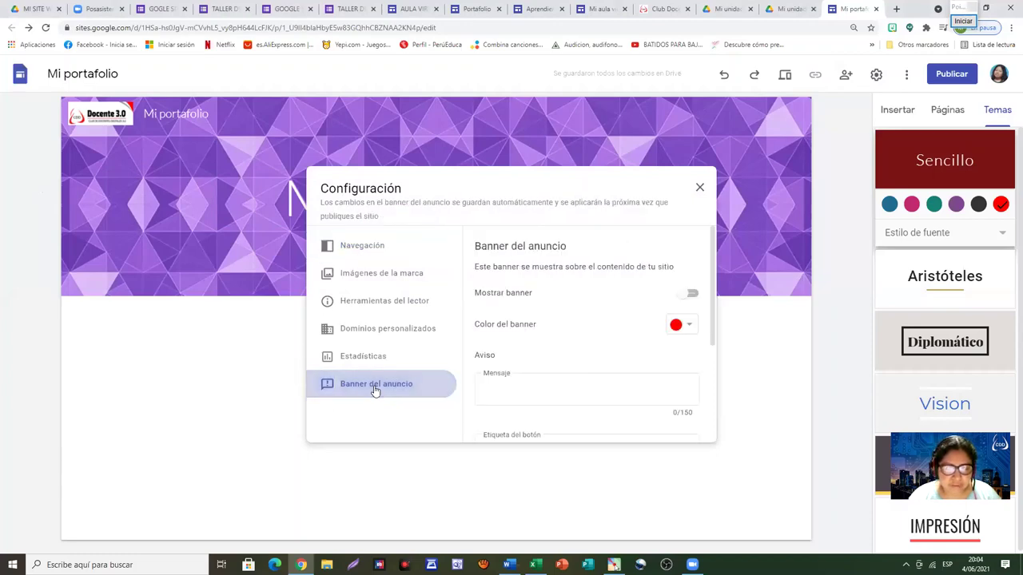
click(691, 294)
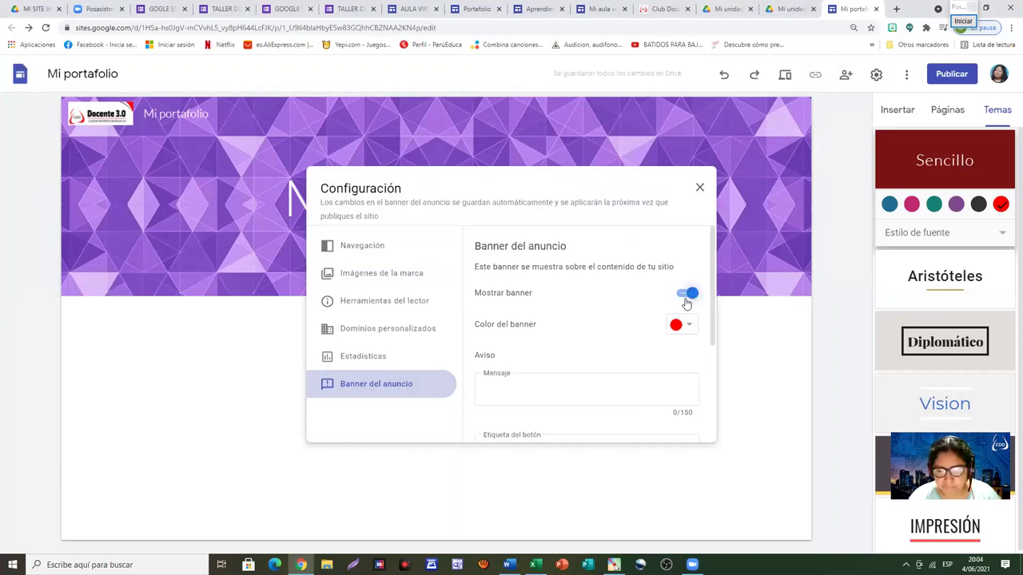
click(692, 326)
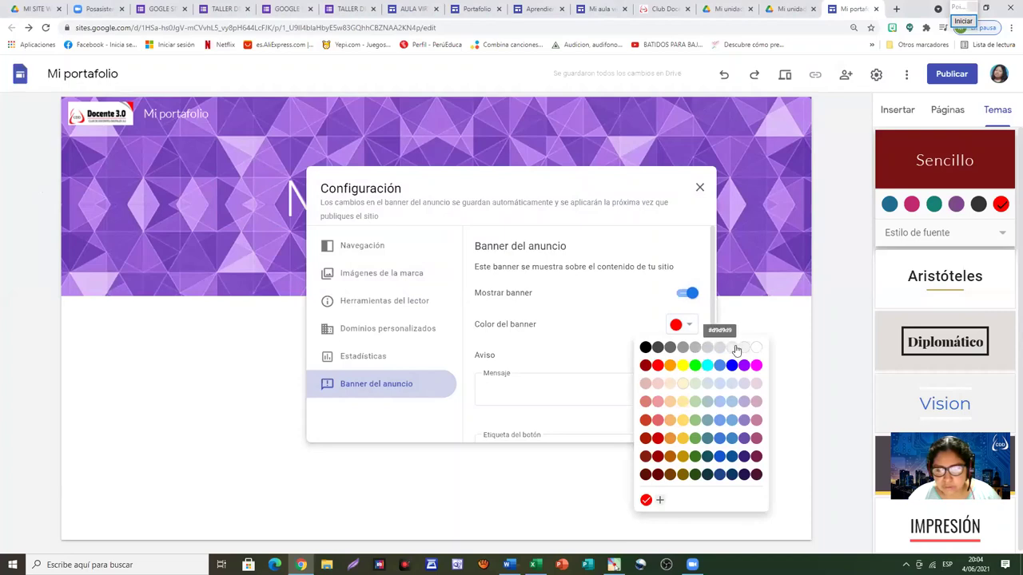
click(759, 347)
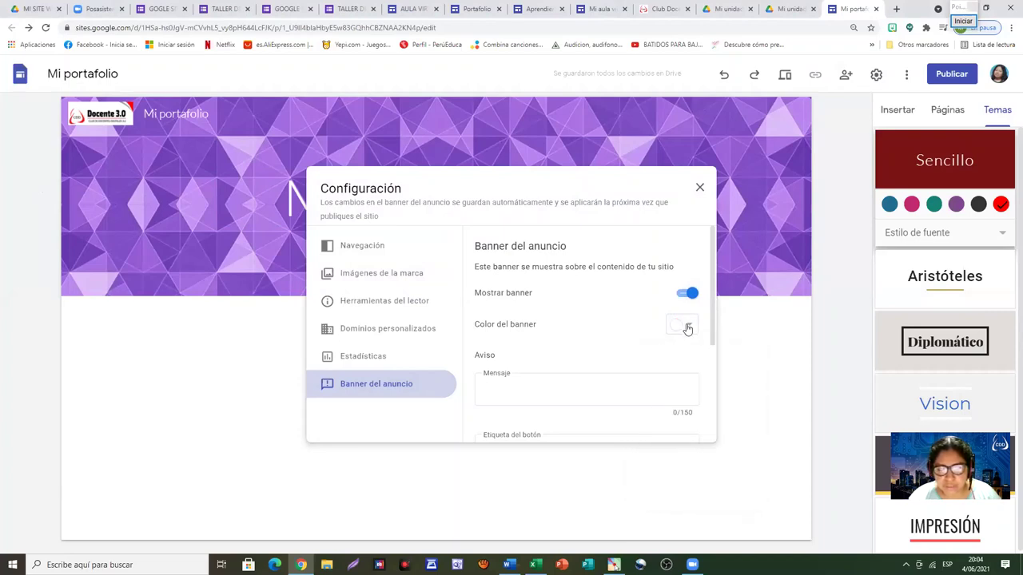
Enter "IR A" as the announcement banner's message
scroll(683, 327, down, 2)
click(572, 282)
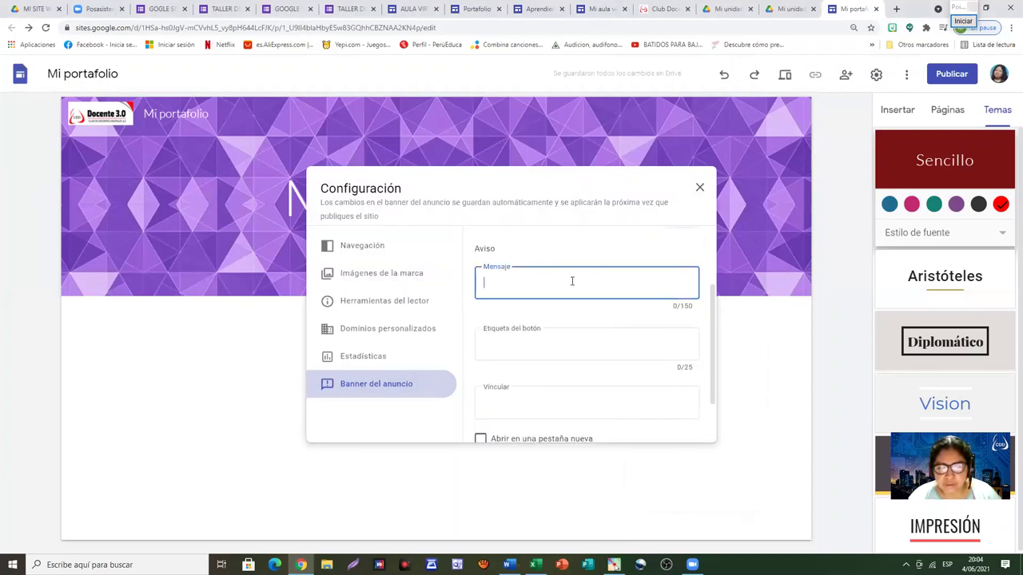
text(¡)
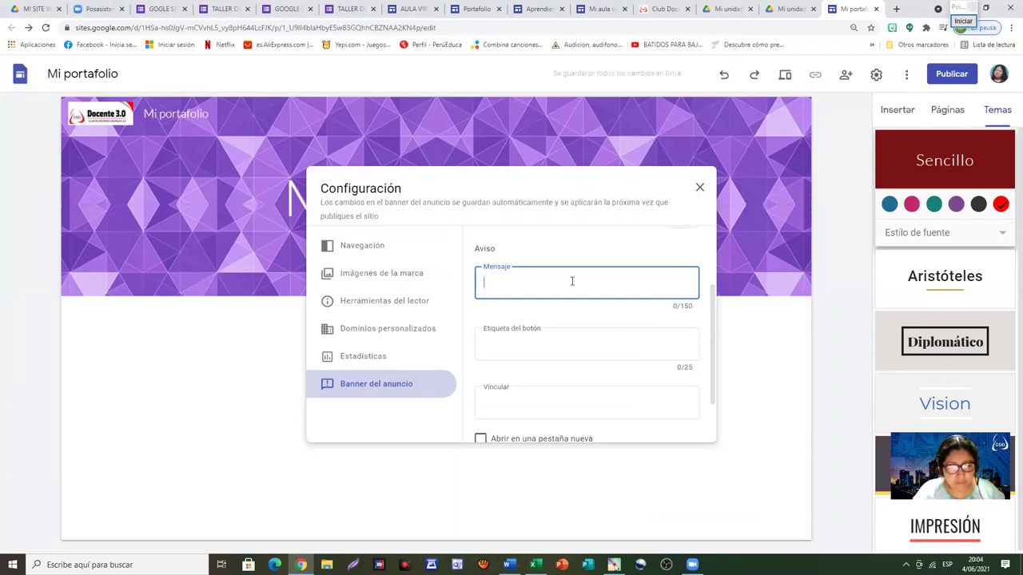
text(B)
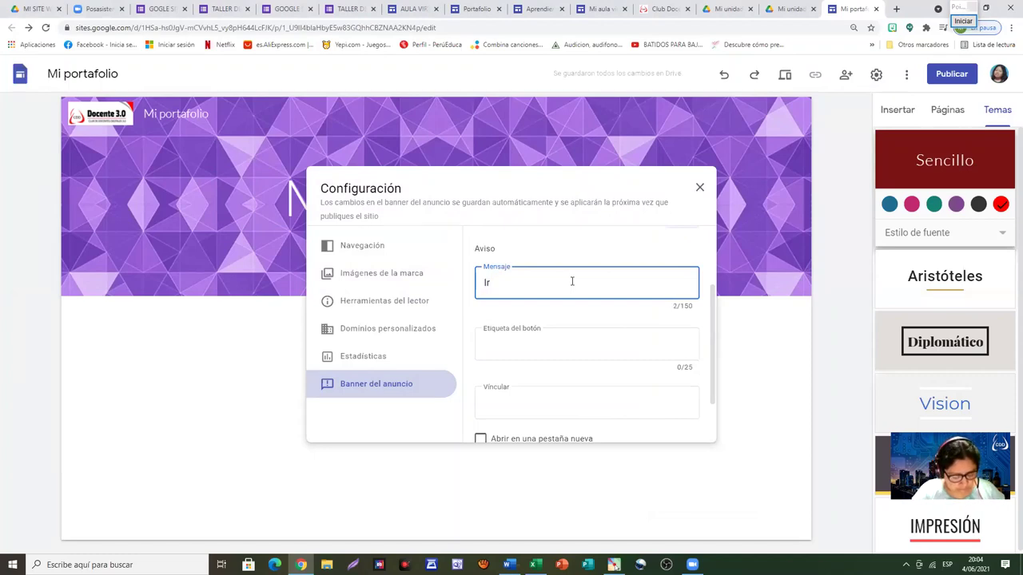
key(BackSpace)
text(R A)
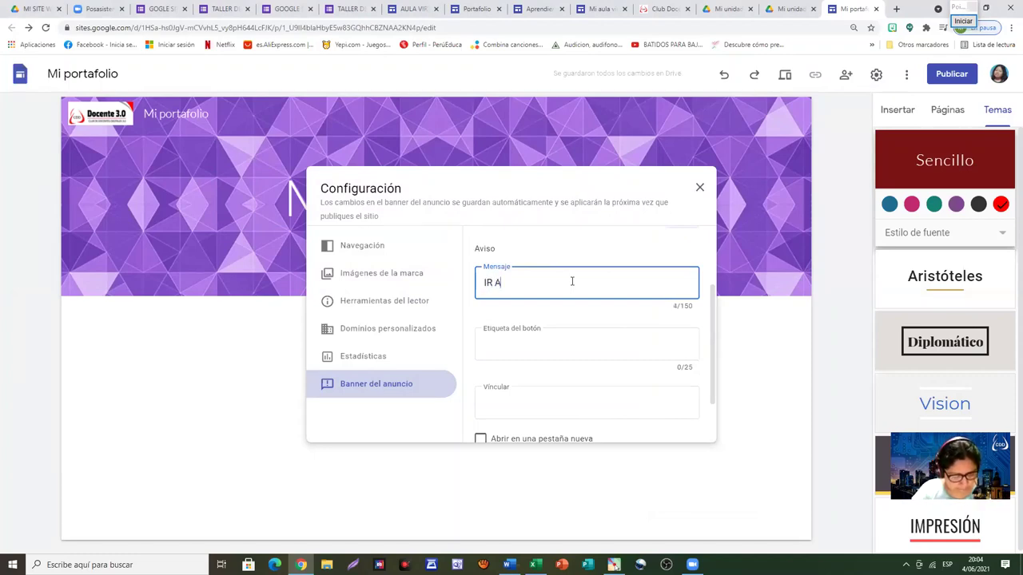
Set the announcement banner's button label to "APRENDO EN CASA"
click(536, 342)
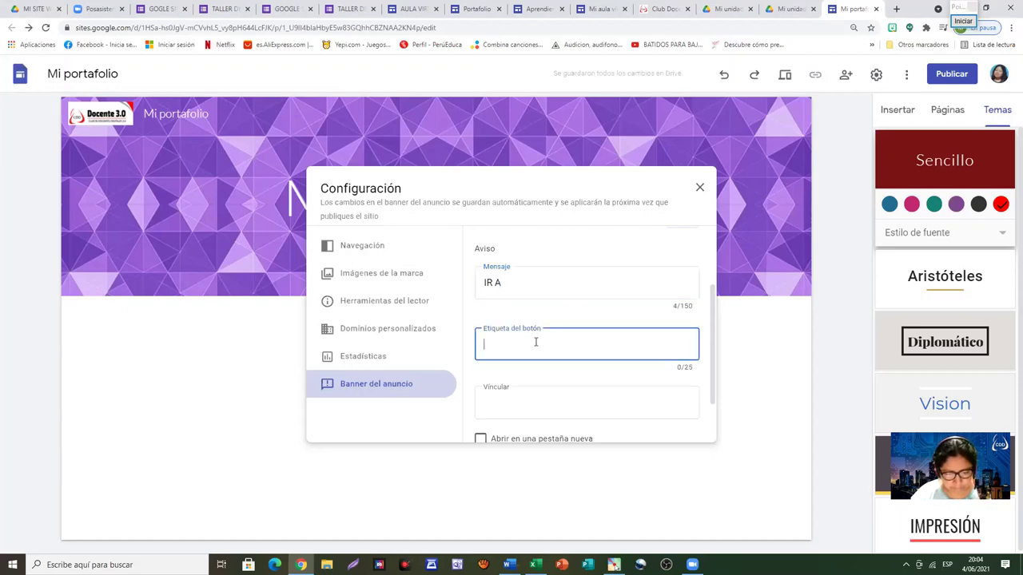
text(ap)
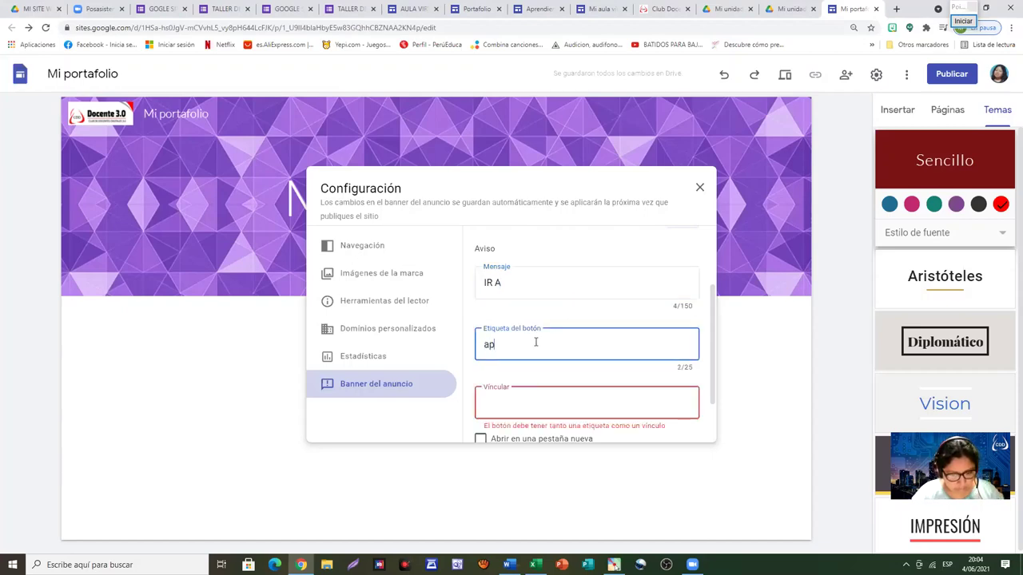
key(BackSpace)
key(BackSpace)
text(APREN)
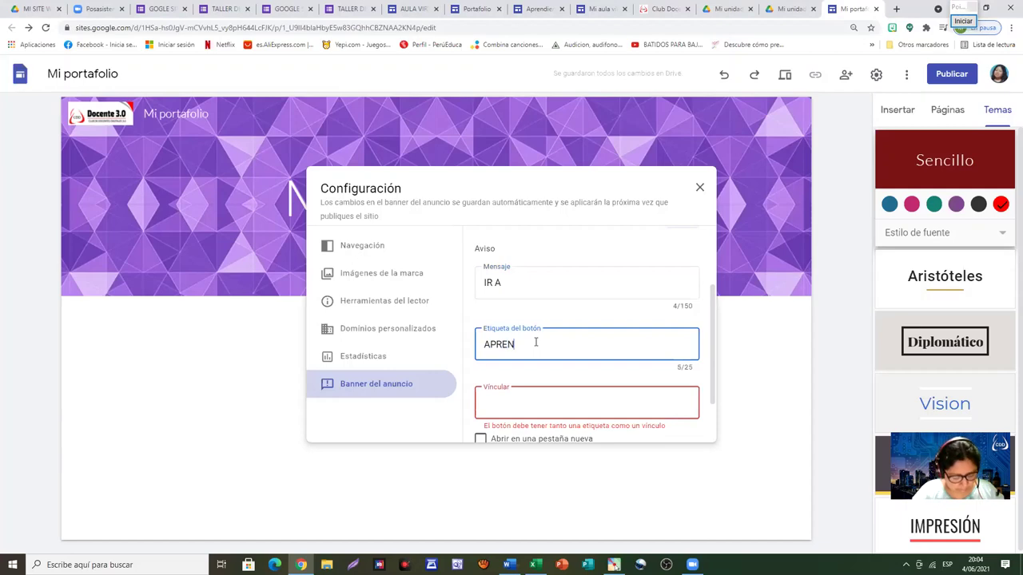
text(DO)
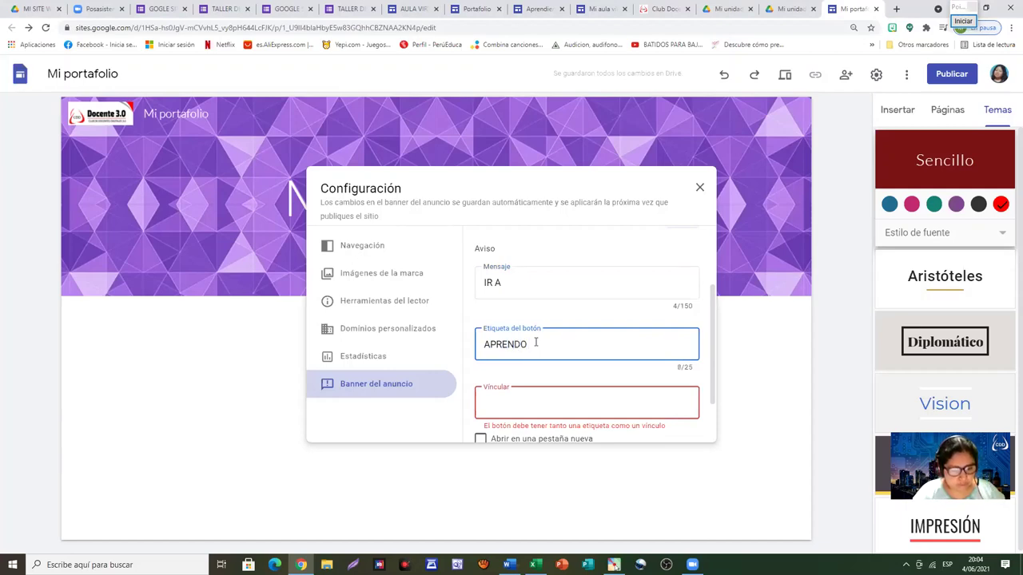
text( EN CASA)
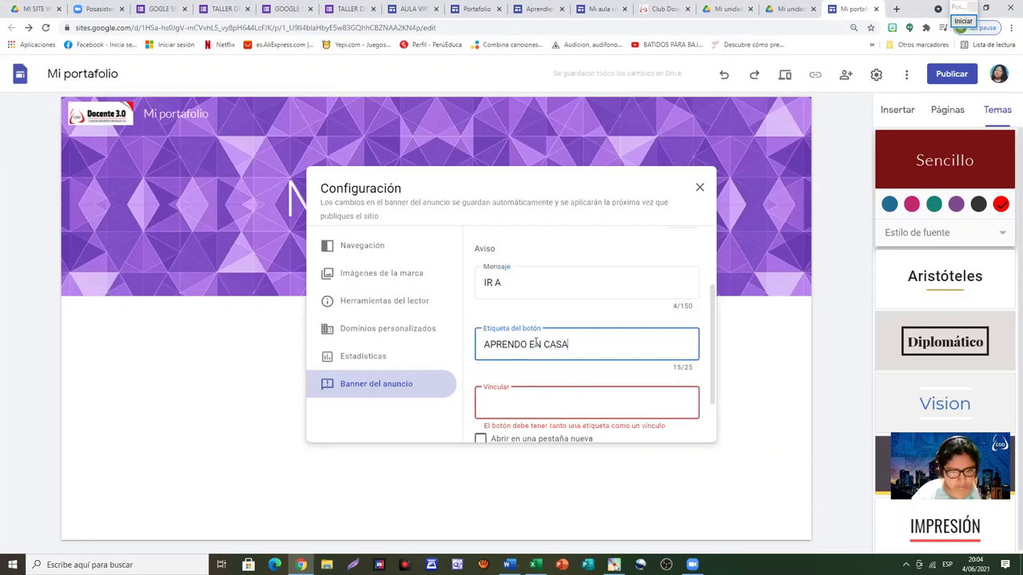
Go to the banner button's link field and open a new browser tab for finding the address
scroll(523, 317, down, 1)
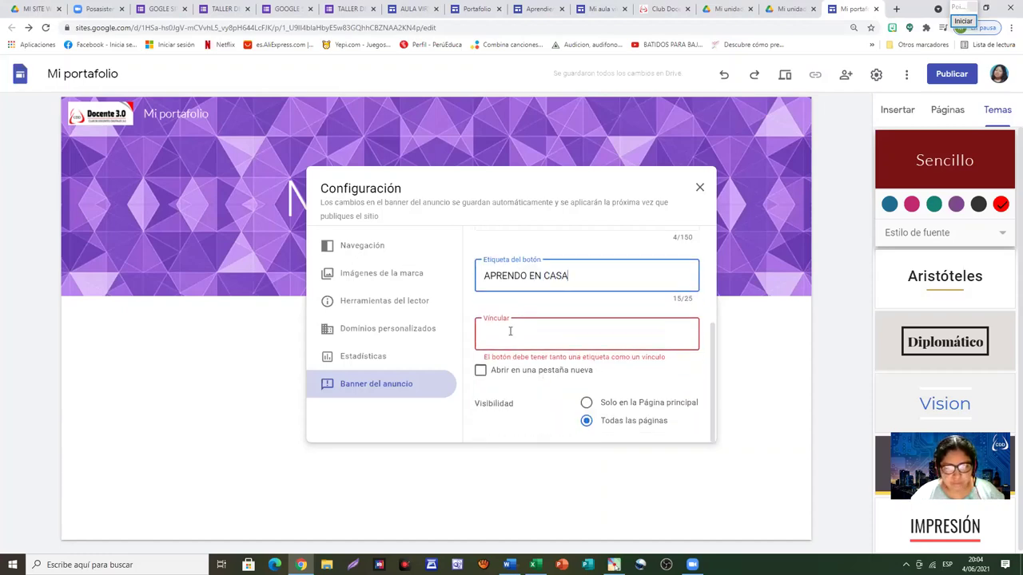
click(510, 330)
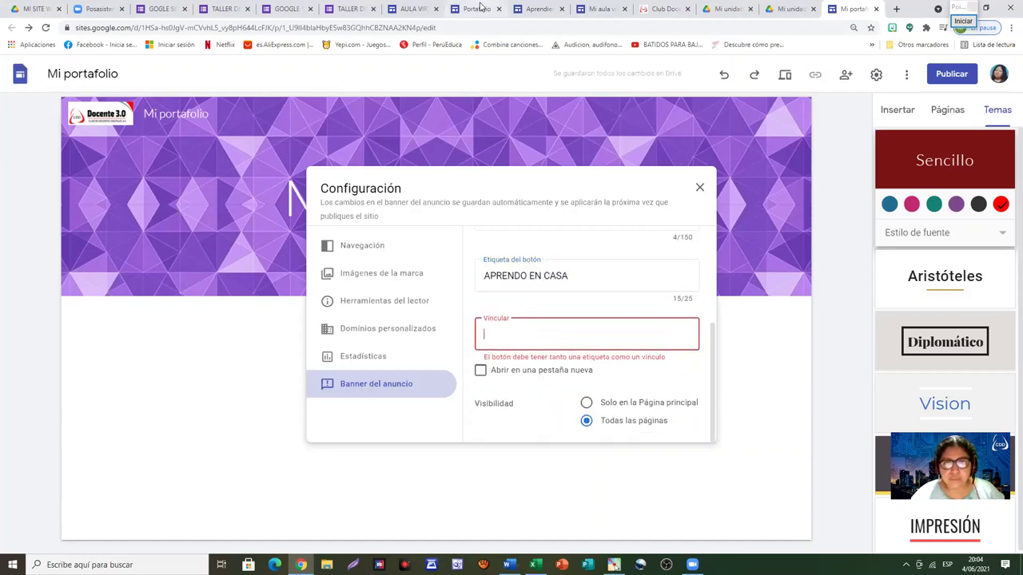
click(895, 8)
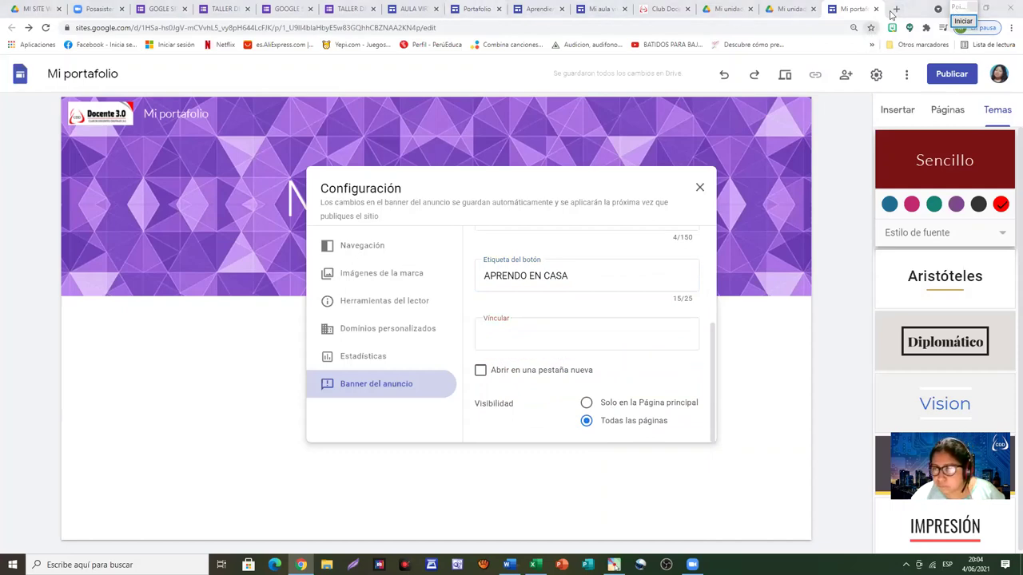
click(894, 12)
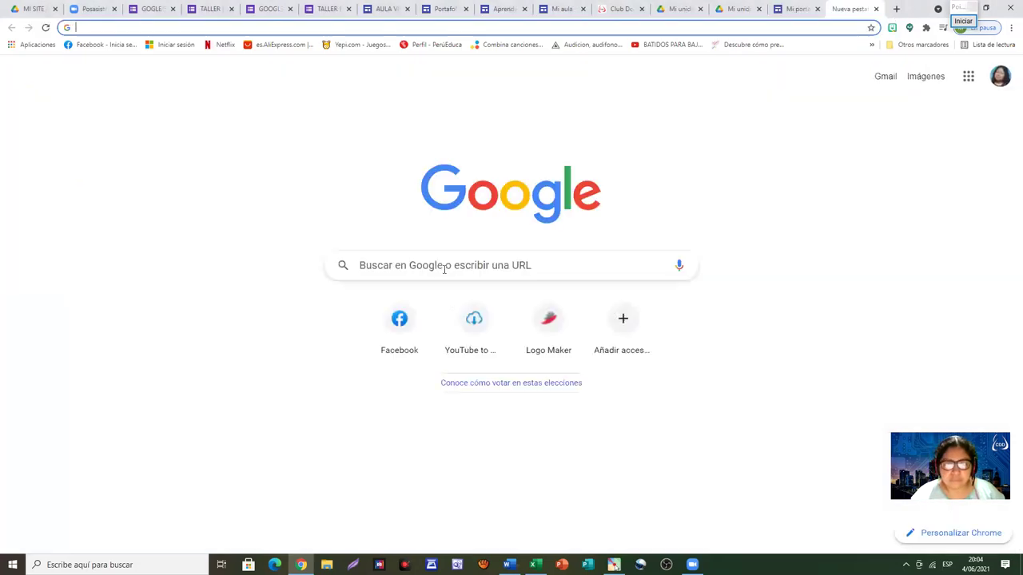
click(450, 269)
text(APRE)
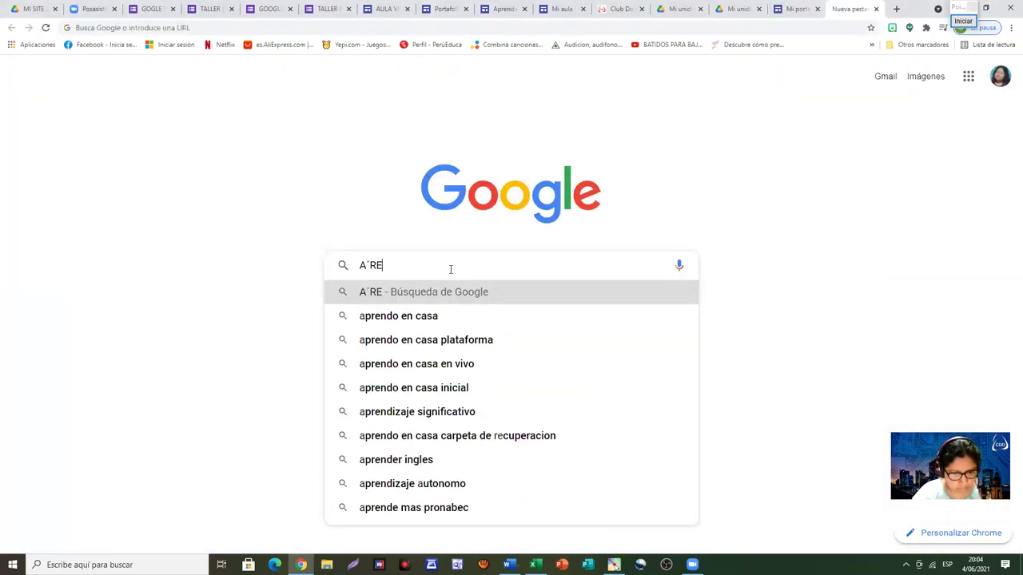
key(BackSpace)
key(BackSpace)
key(BackSpace)
text(´)
key(BackSpace)
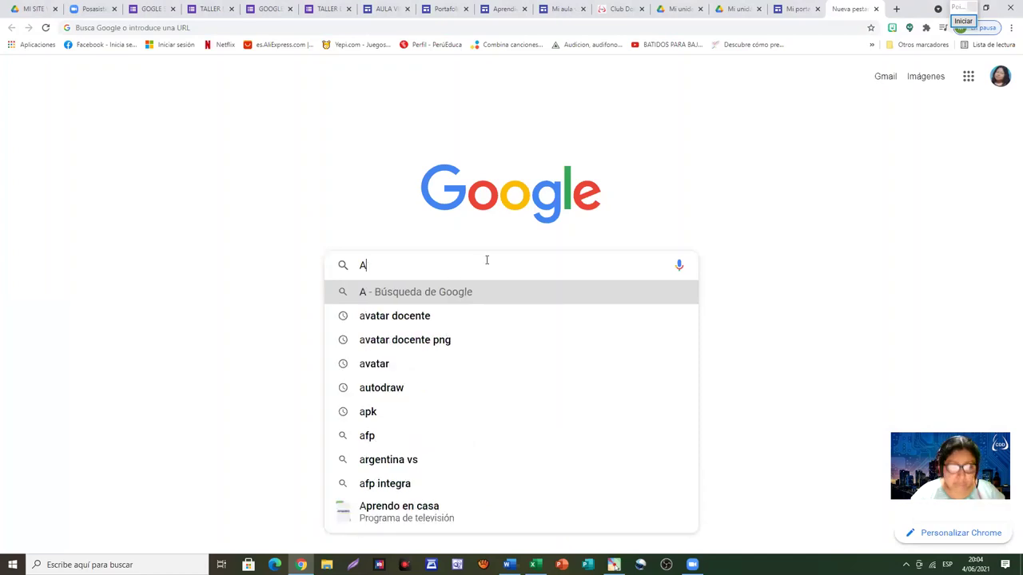
click(664, 199)
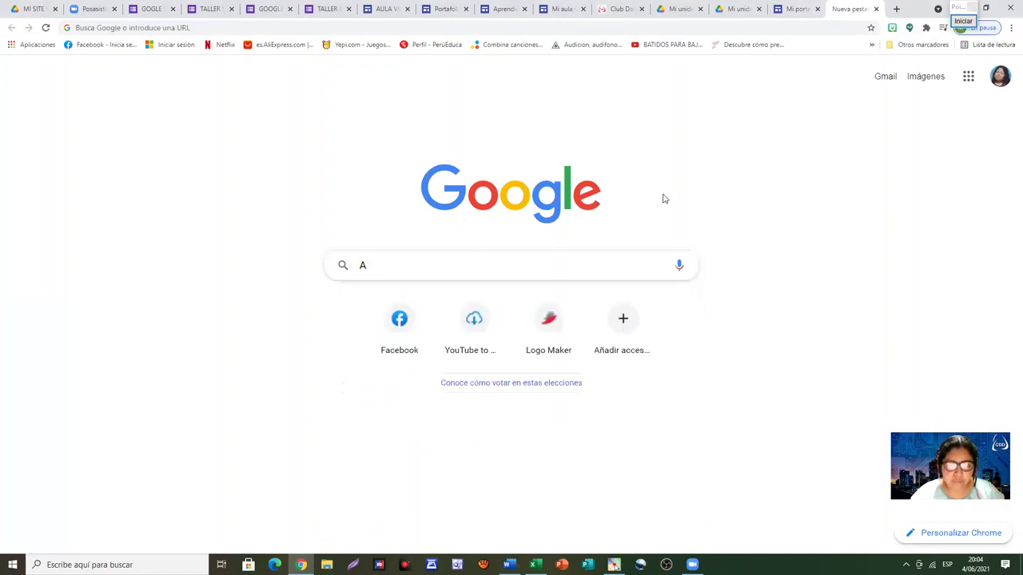
Open Facebook in the new tab and copy the page's complete web address
click(400, 320)
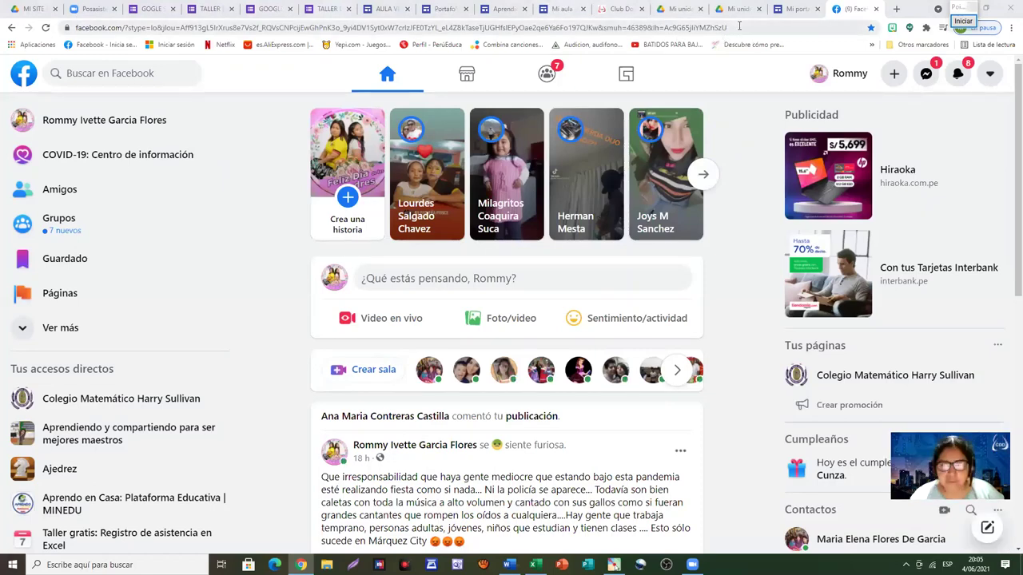
click(739, 26)
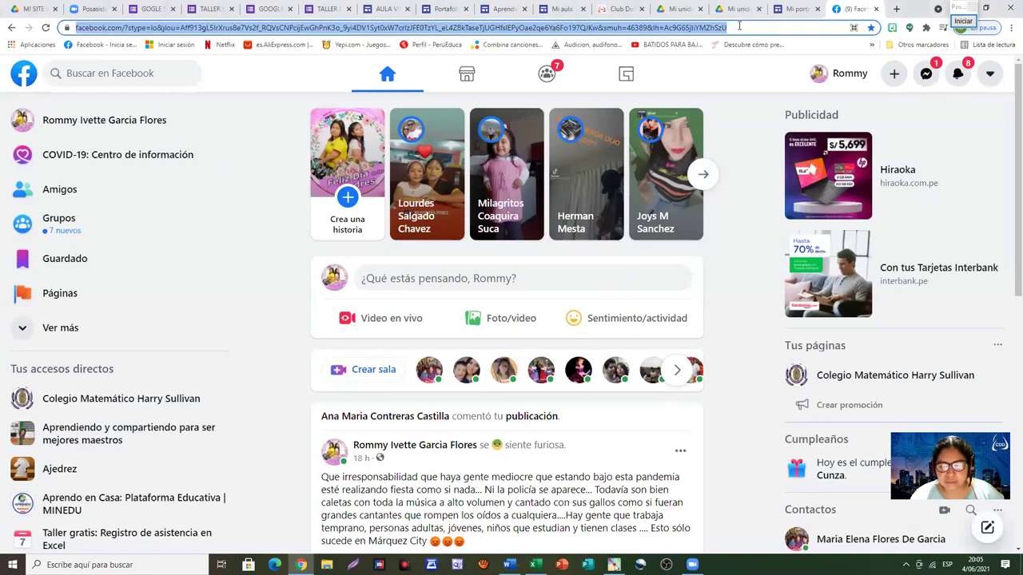
click(774, 29)
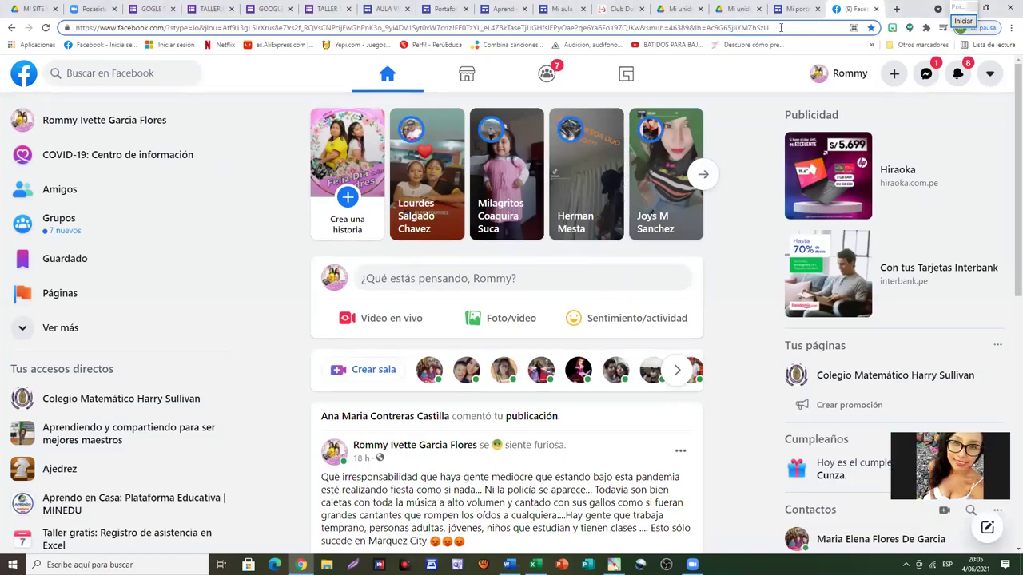
drag(780, 27, 82, 28)
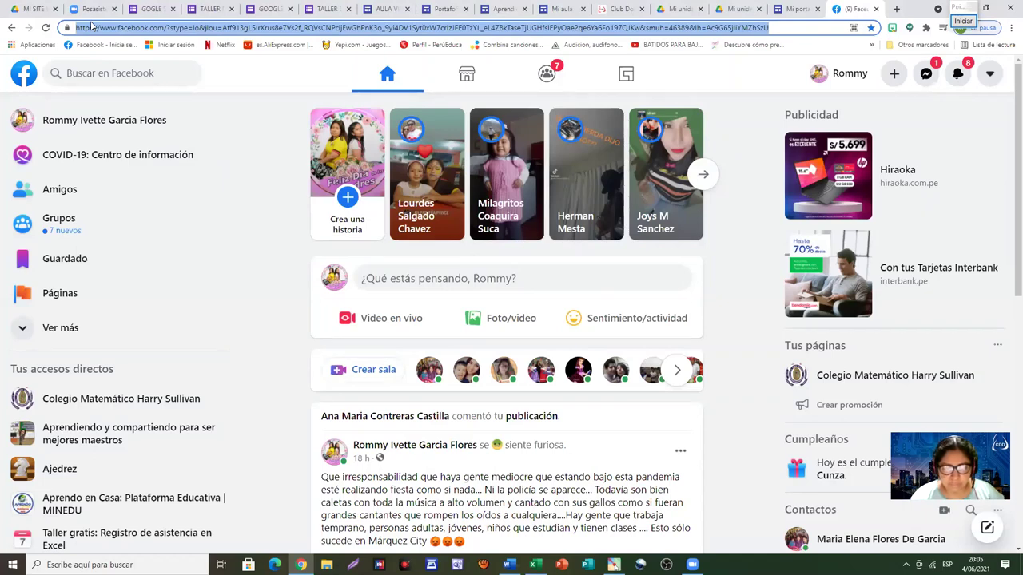
click(785, 28)
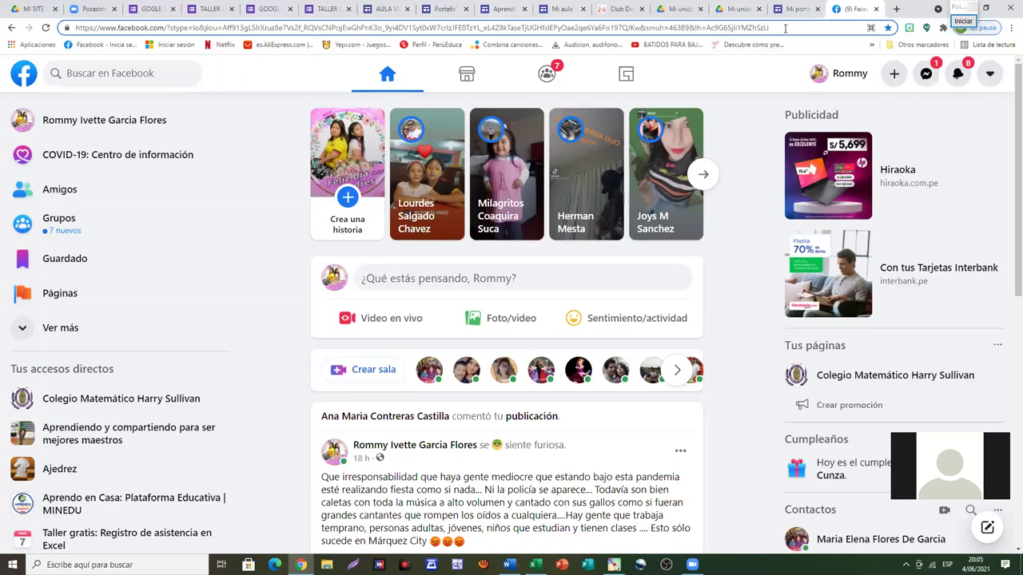
drag(776, 29, 54, 29)
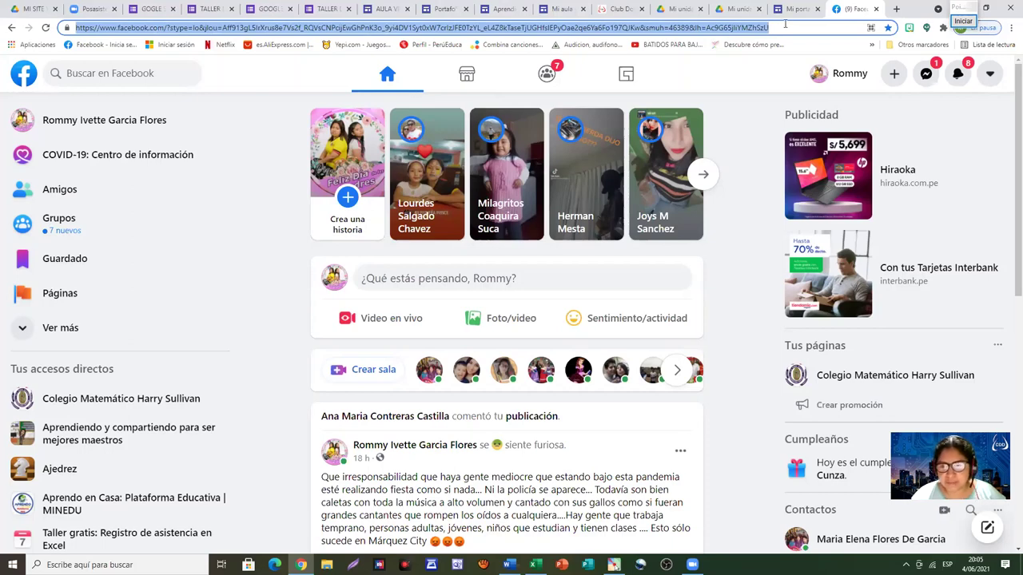
click(786, 26)
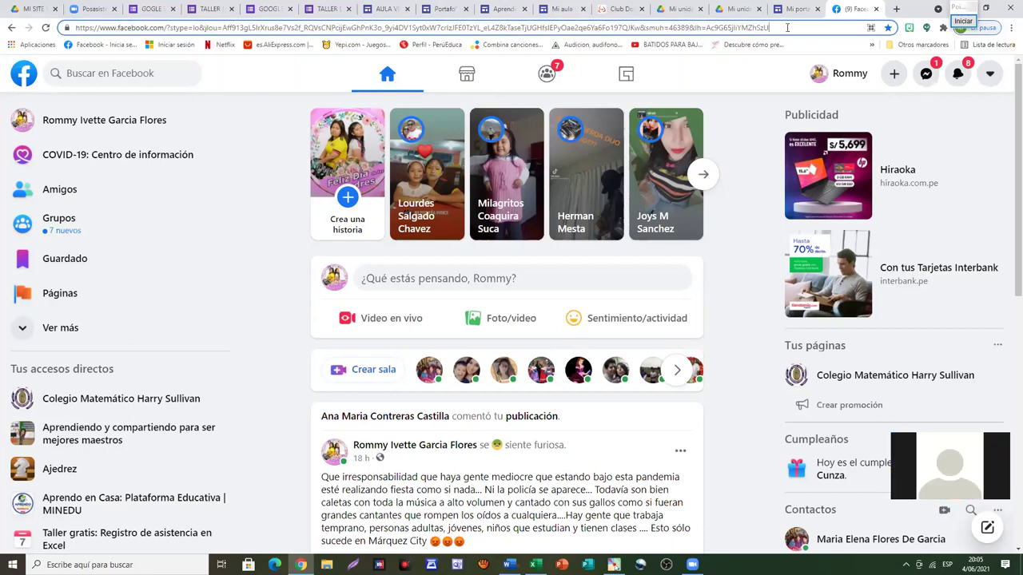
drag(787, 27, 66, 28)
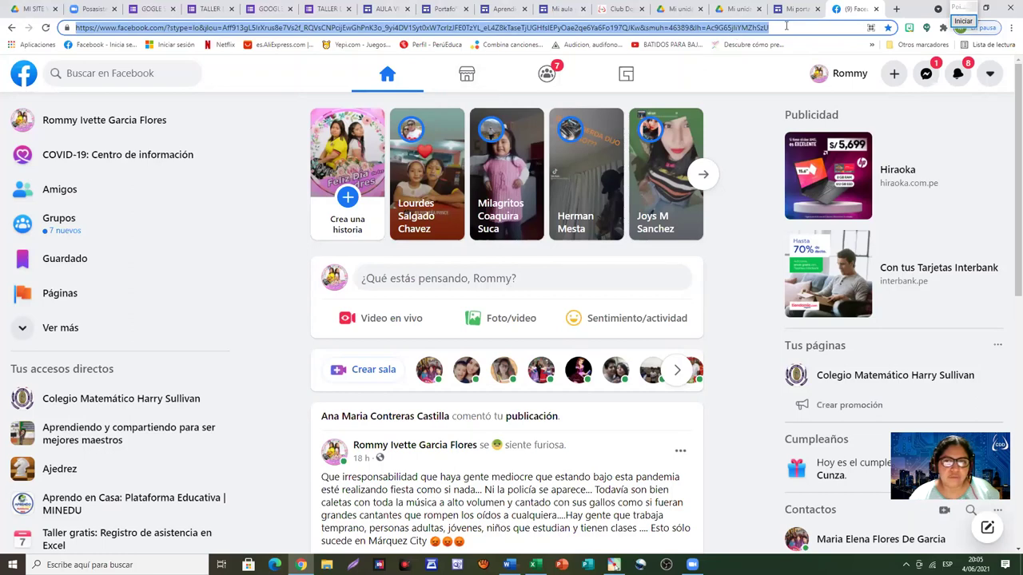
drag(787, 27, 38, 32)
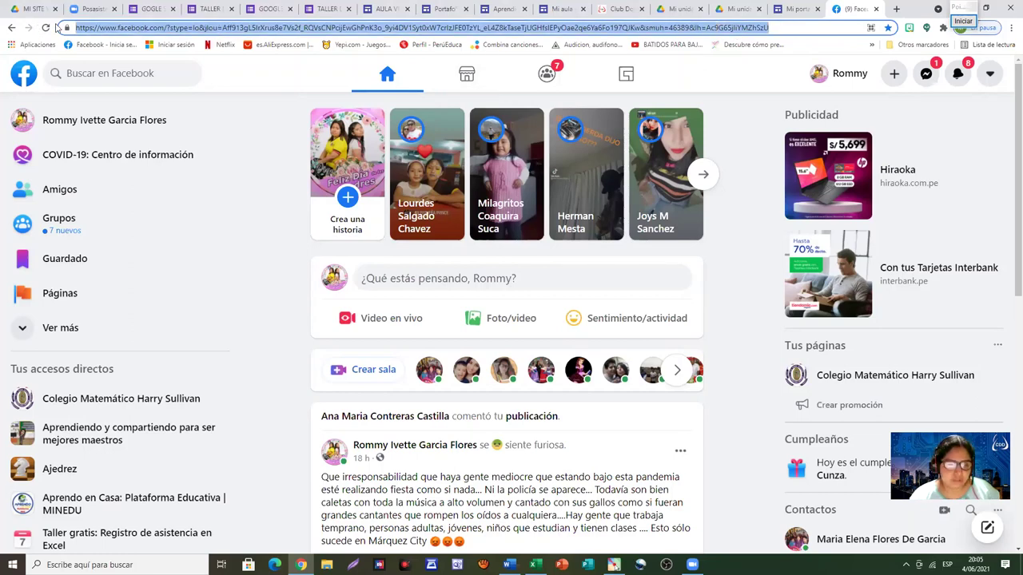
right_click(167, 29)
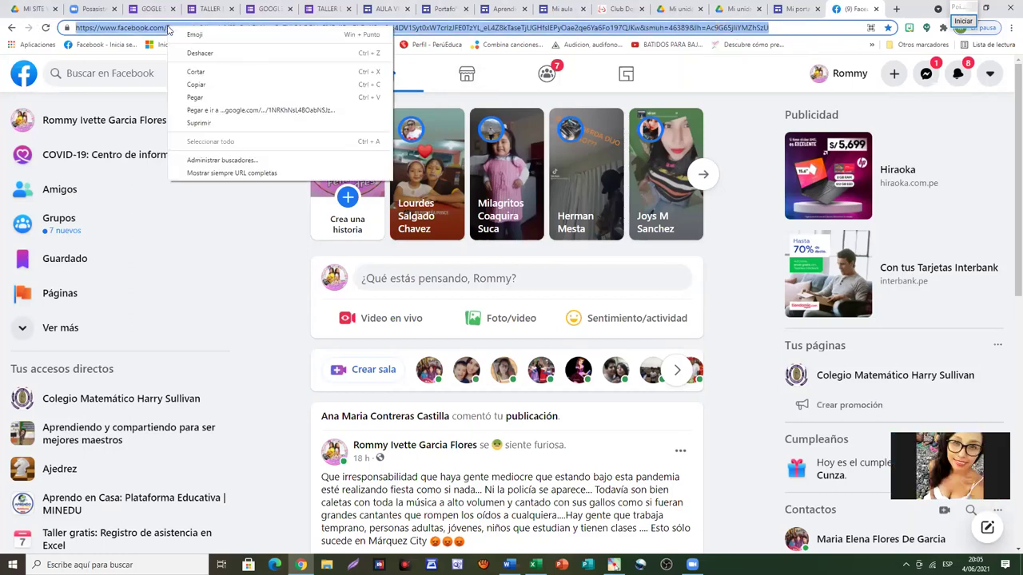
click(196, 85)
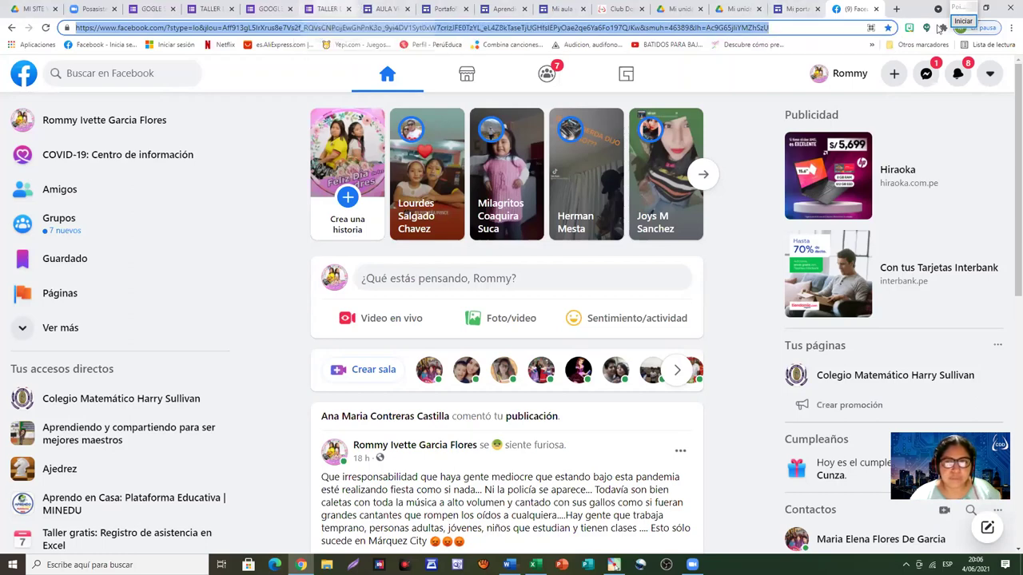
Return to the Mi portafolio site's banner settings and change the button label to "MI FACEBOOK"
click(796, 11)
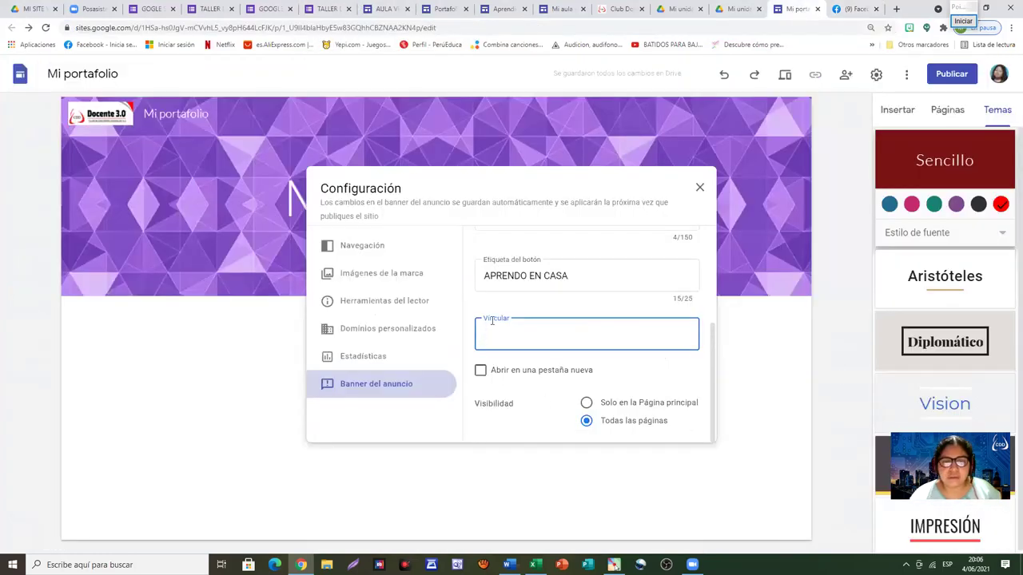
scroll(571, 354, up, 3)
scroll(574, 358, down, 2)
click(574, 356)
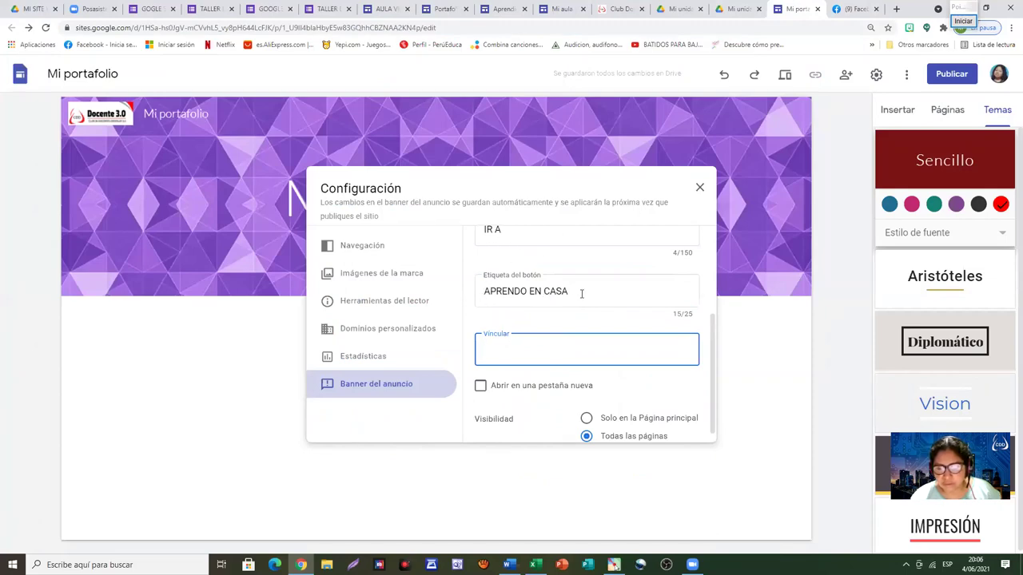
drag(482, 291, 585, 298)
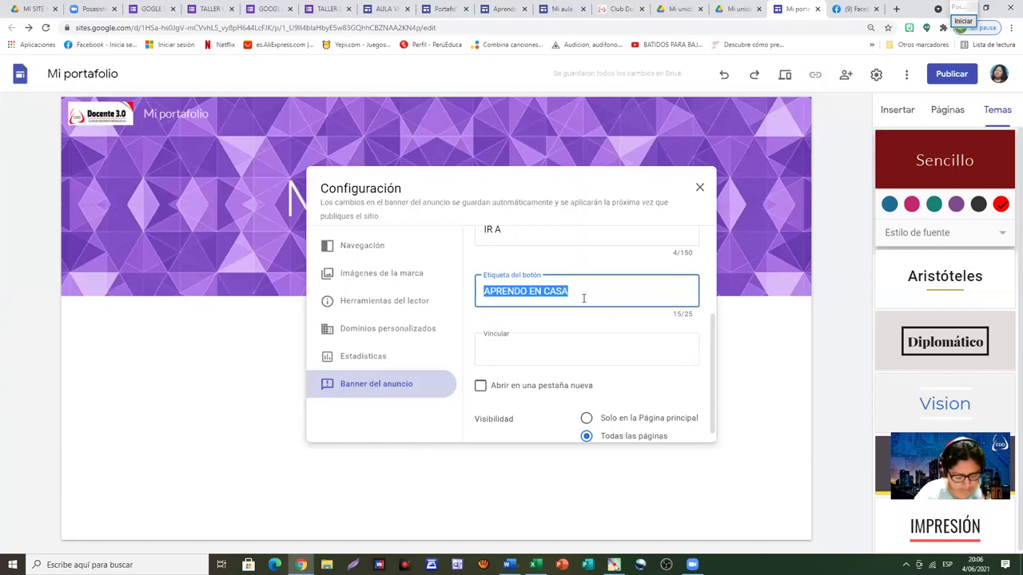
text(MI FACEBOOK)
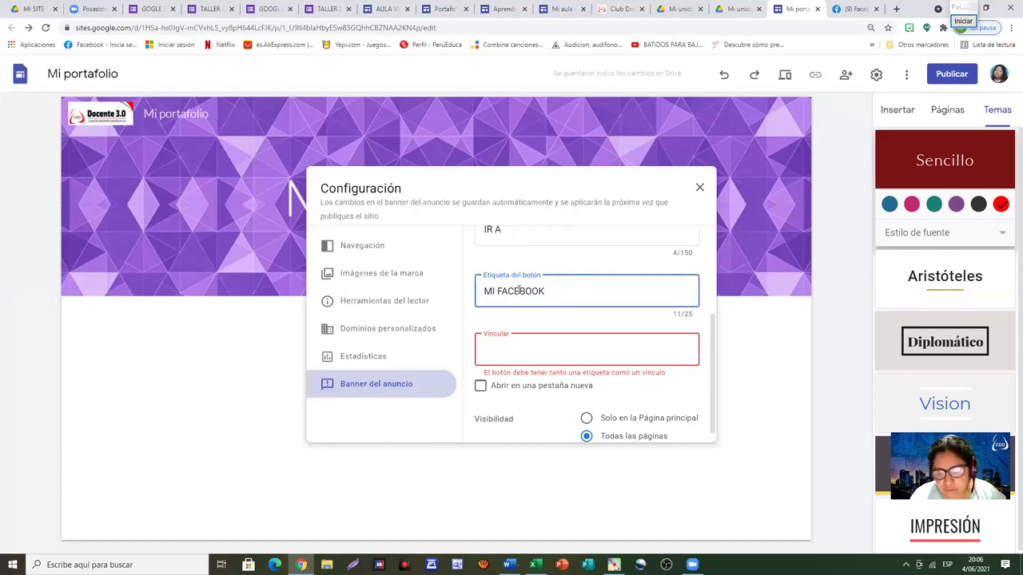
Paste the copied Facebook address as the button's link and limit the banner's visibility to "Solo en la Página principal"
click(503, 345)
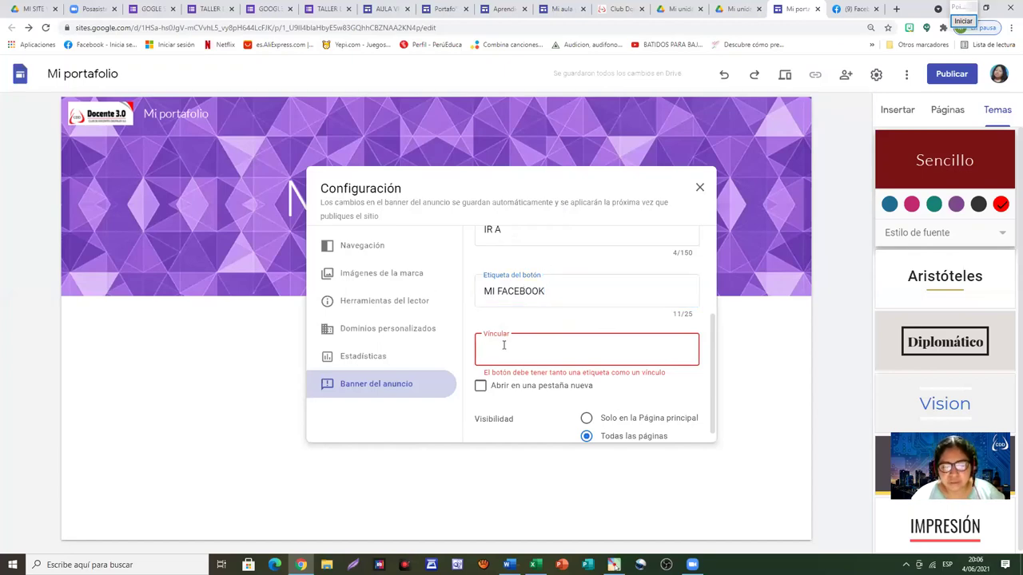
right_click(504, 345)
click(531, 429)
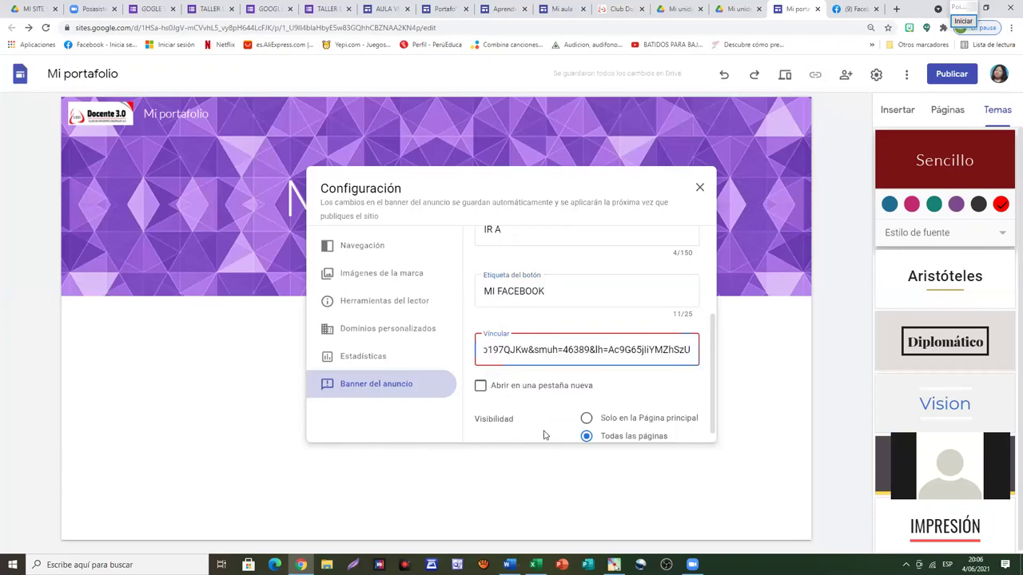
scroll(612, 396, down, 1)
click(586, 404)
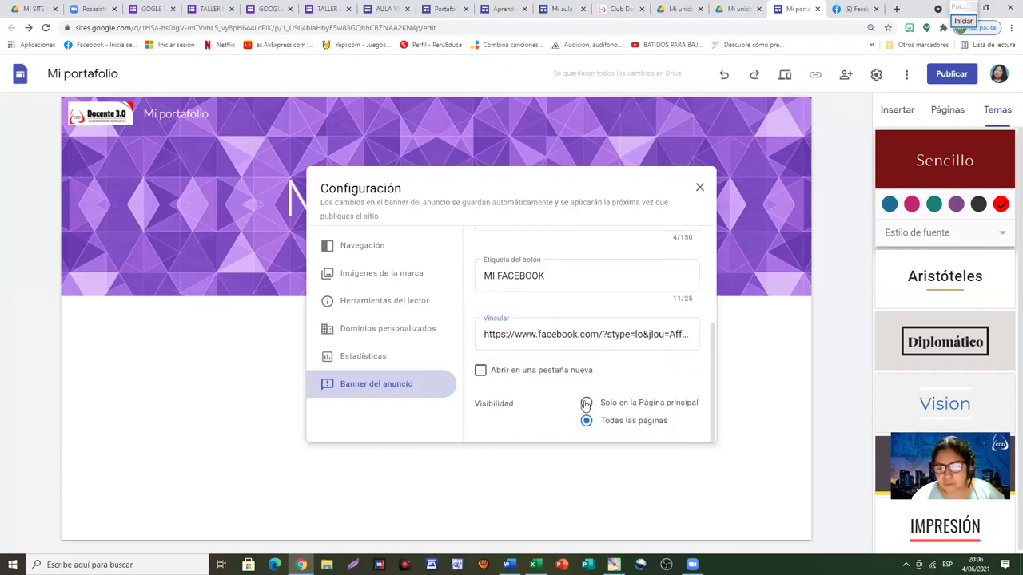
Set the announcement banner's colour to light yellow and close the site settings
scroll(580, 351, up, 4)
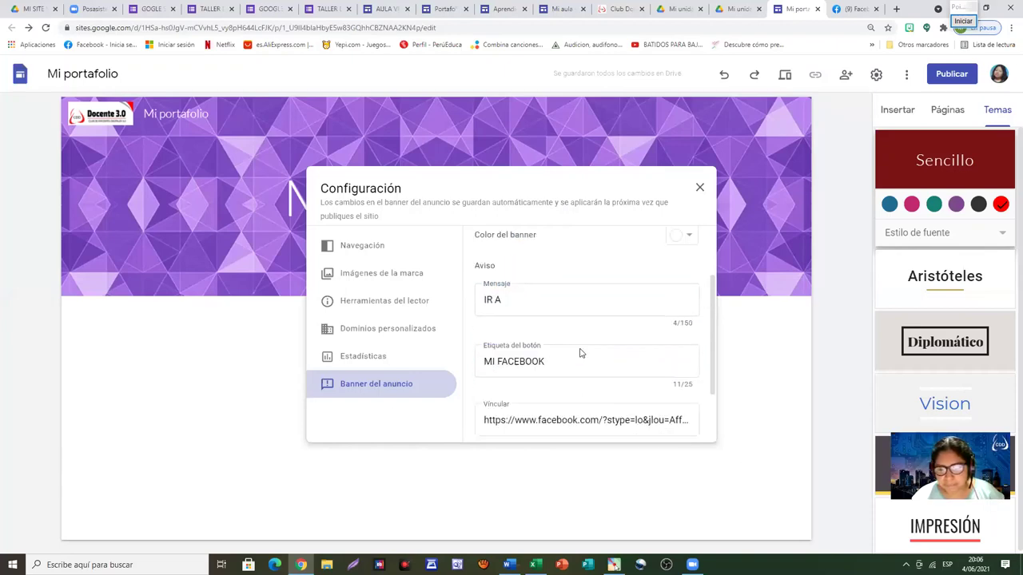
click(690, 330)
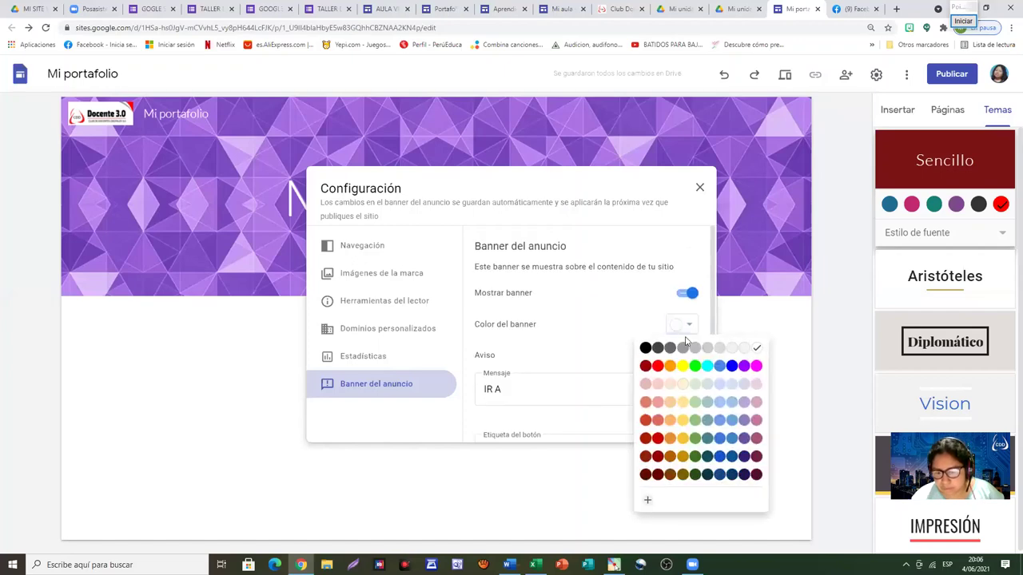
click(681, 401)
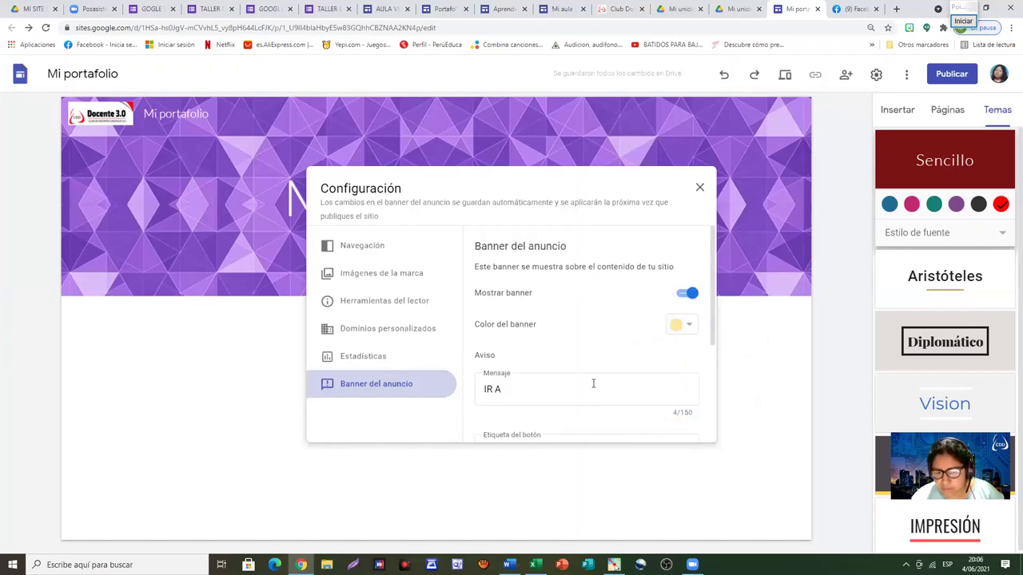
scroll(594, 383, down, 5)
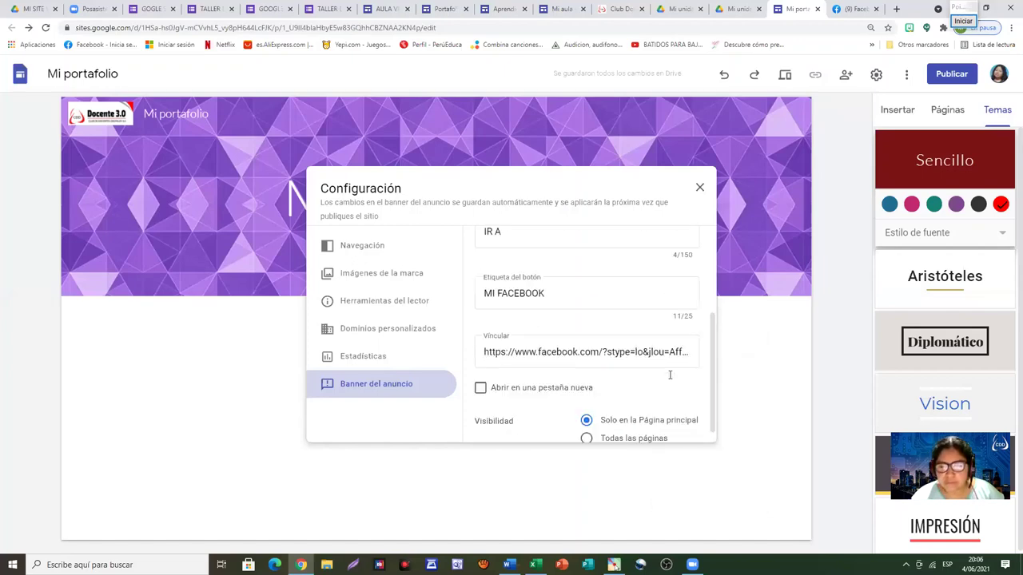
click(700, 190)
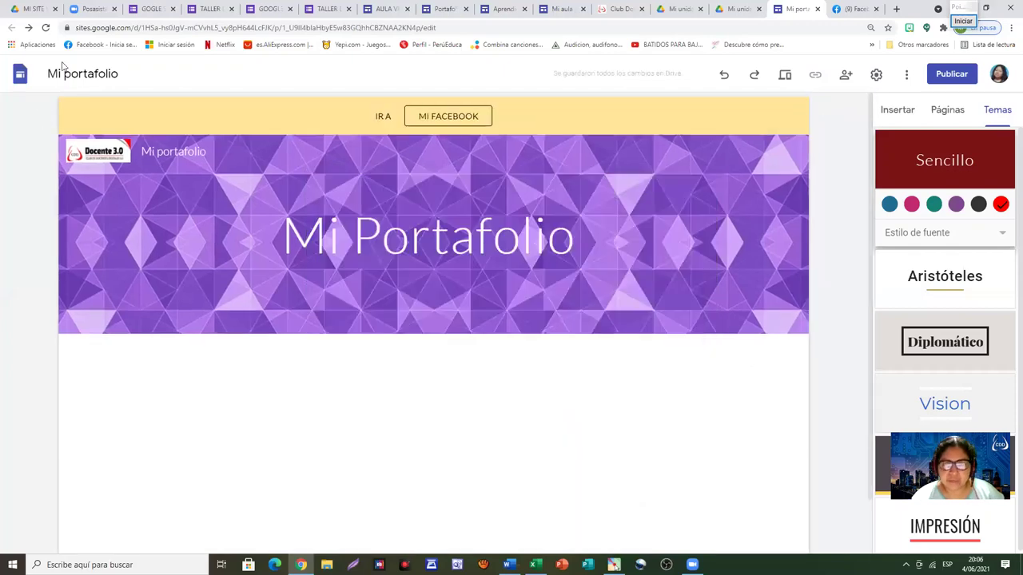
Test the MI FACEBOOK banner button and review the button's label and link in the Mi portafolio banner settings
click(448, 121)
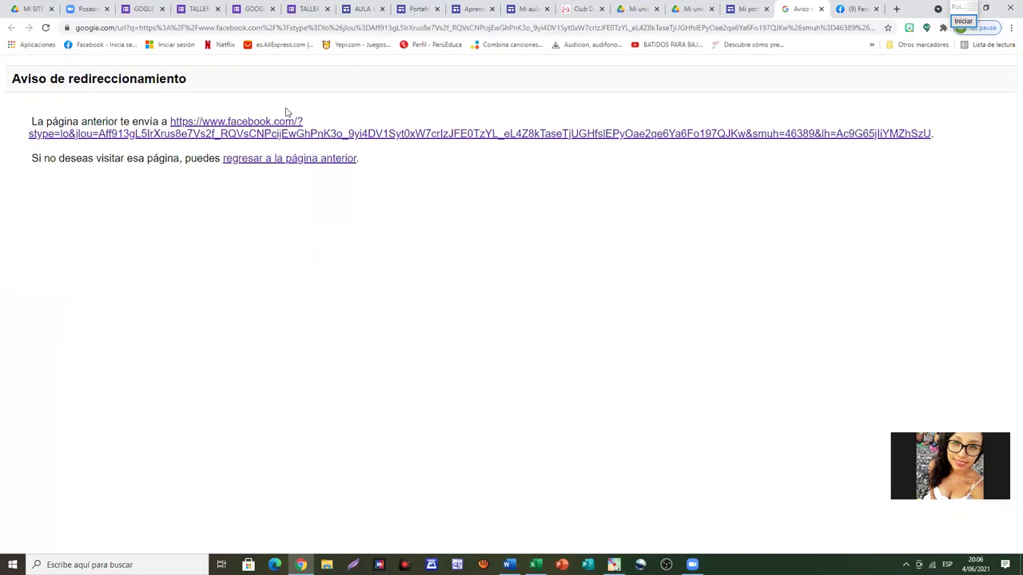
click(745, 9)
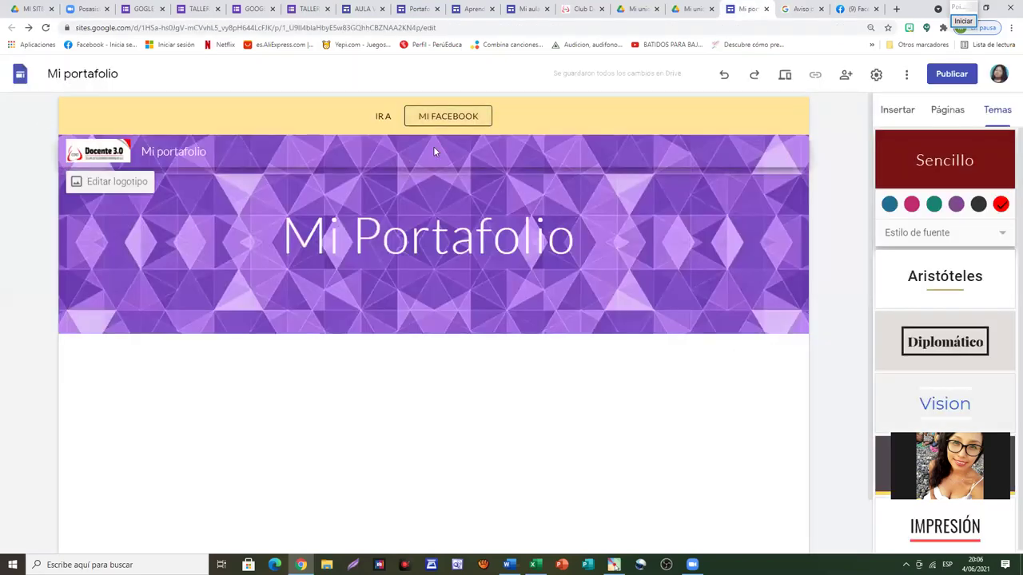
click(876, 75)
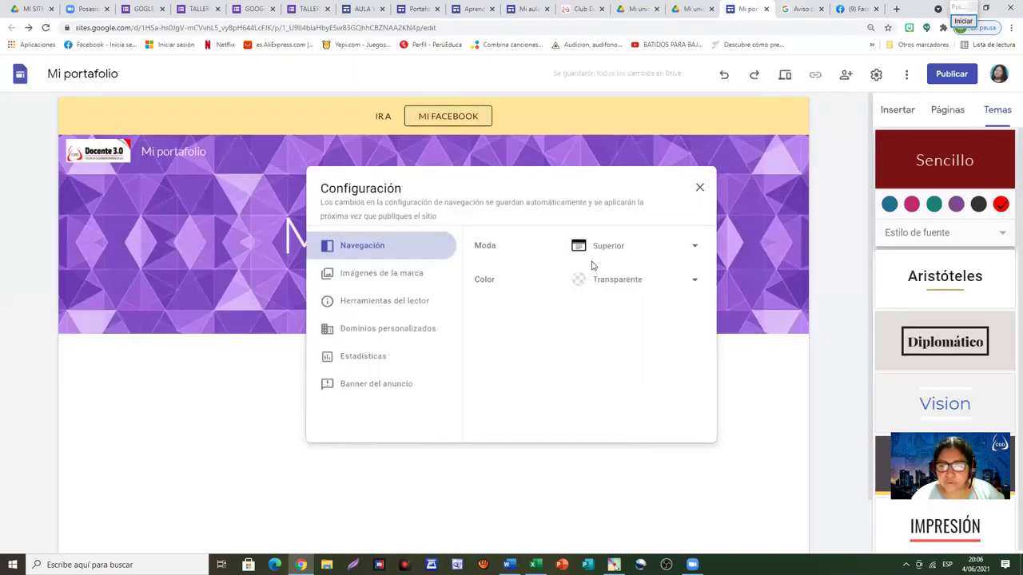
click(380, 383)
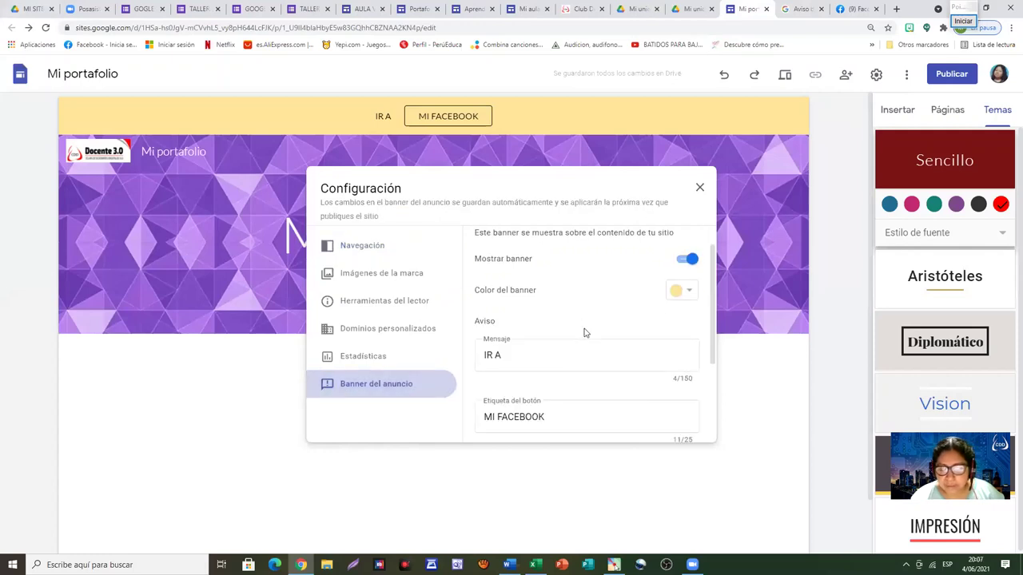
scroll(583, 332, down, 2)
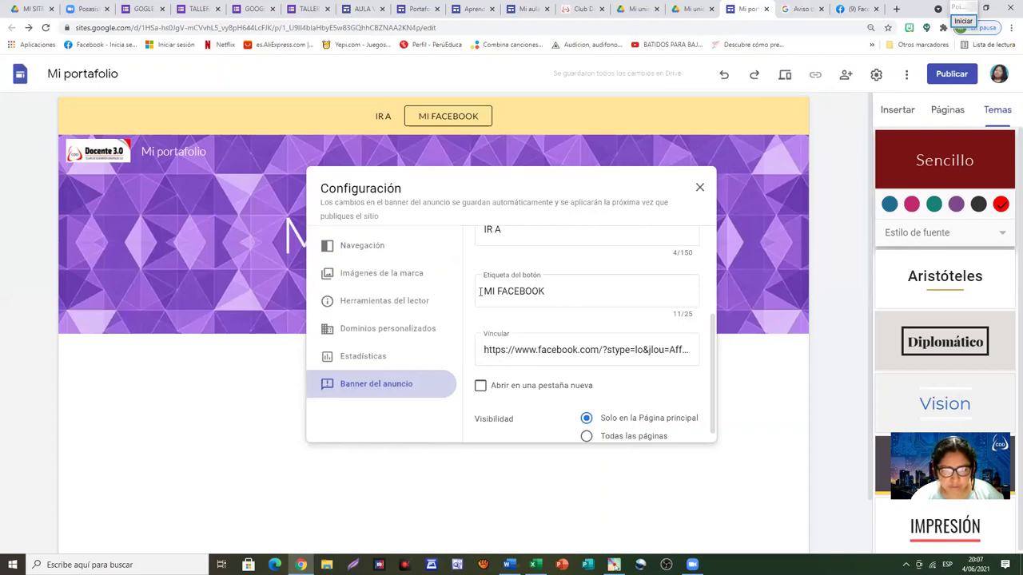
drag(479, 292, 577, 291)
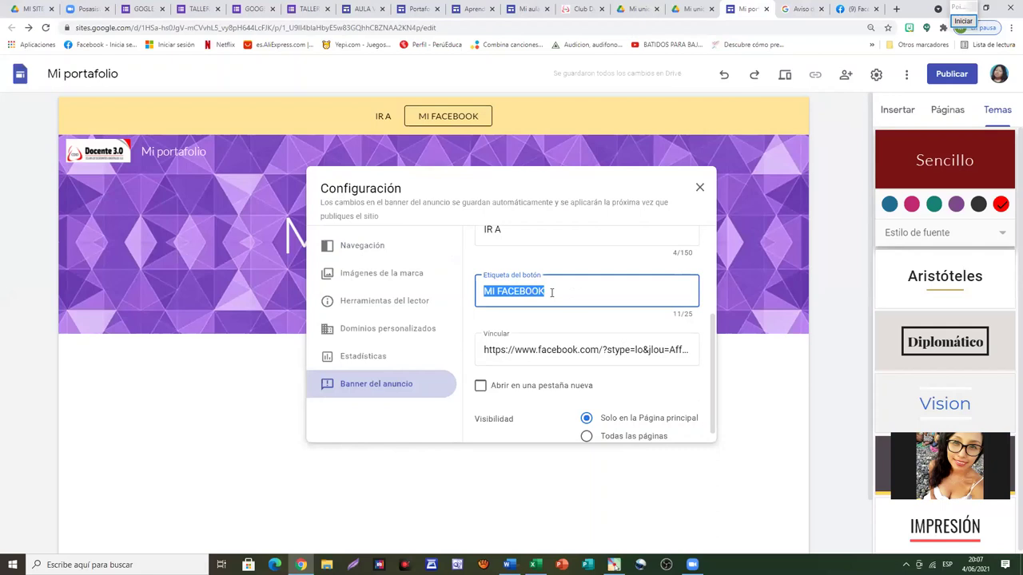
scroll(553, 296, up, 2)
scroll(555, 296, down, 2)
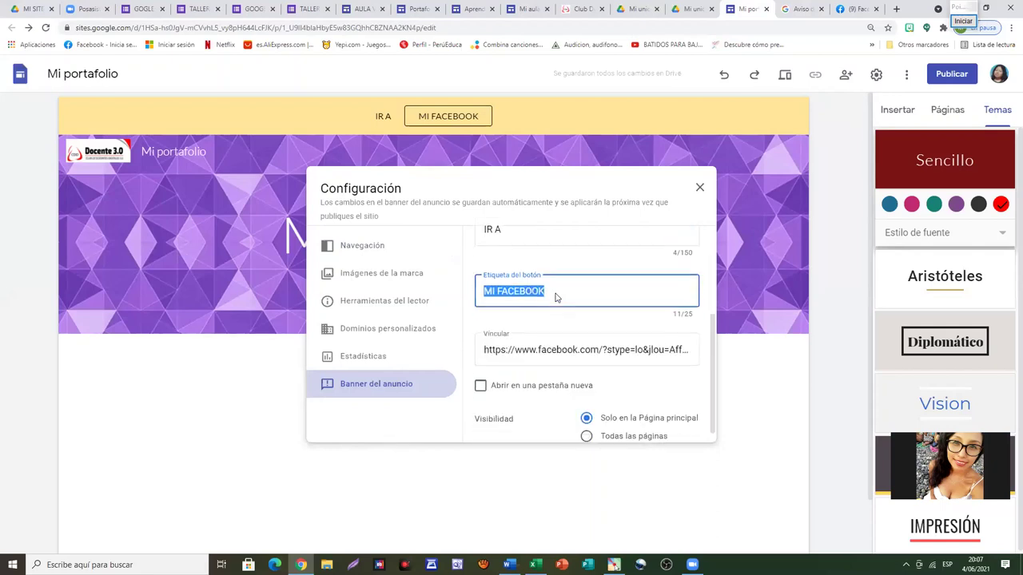
click(481, 350)
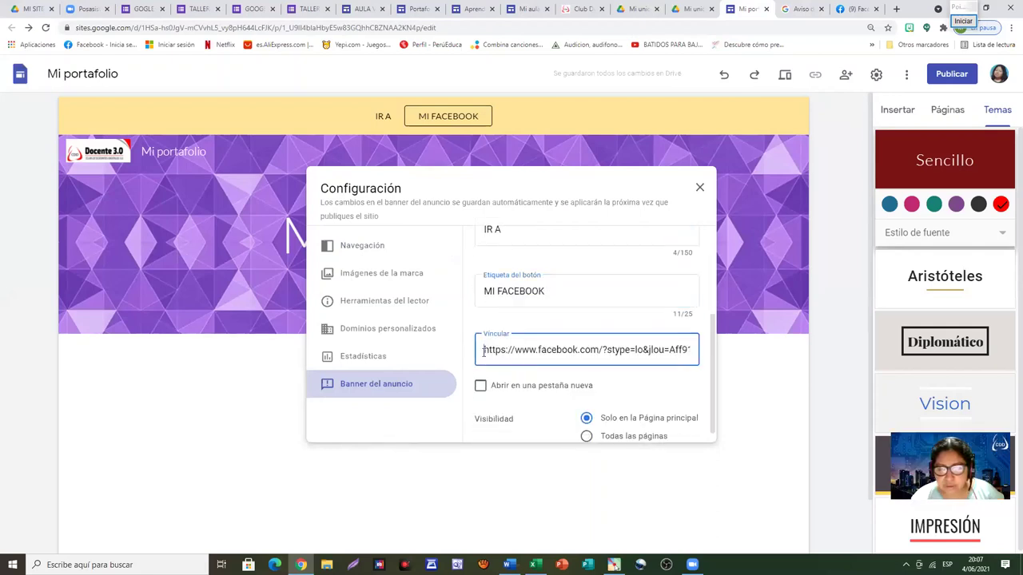
drag(482, 351, 583, 99)
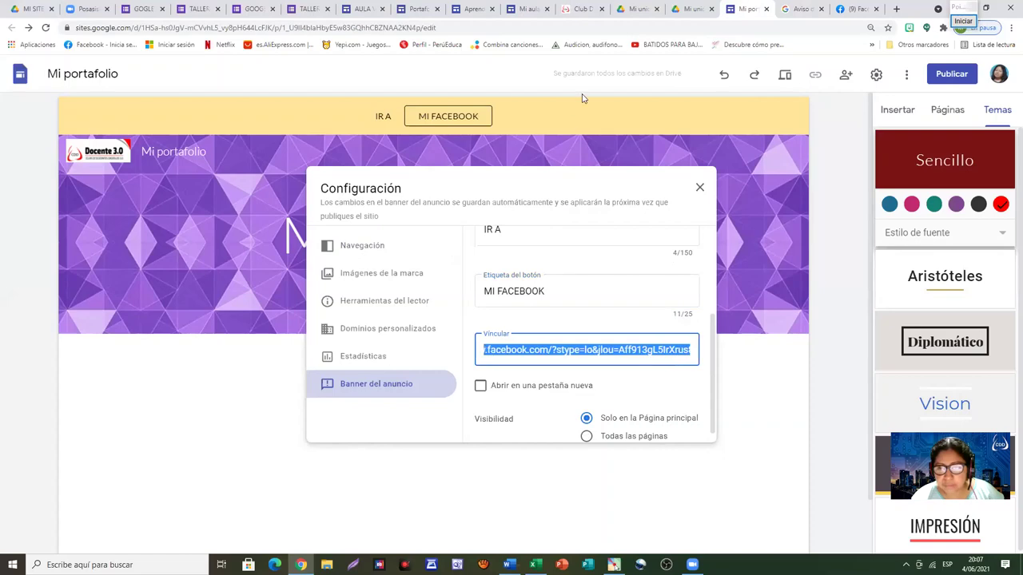
In the Mi aula virtual 3°C site, limit the announcement banner's visibility to "Solo en la Página principal" and close the settings
click(527, 9)
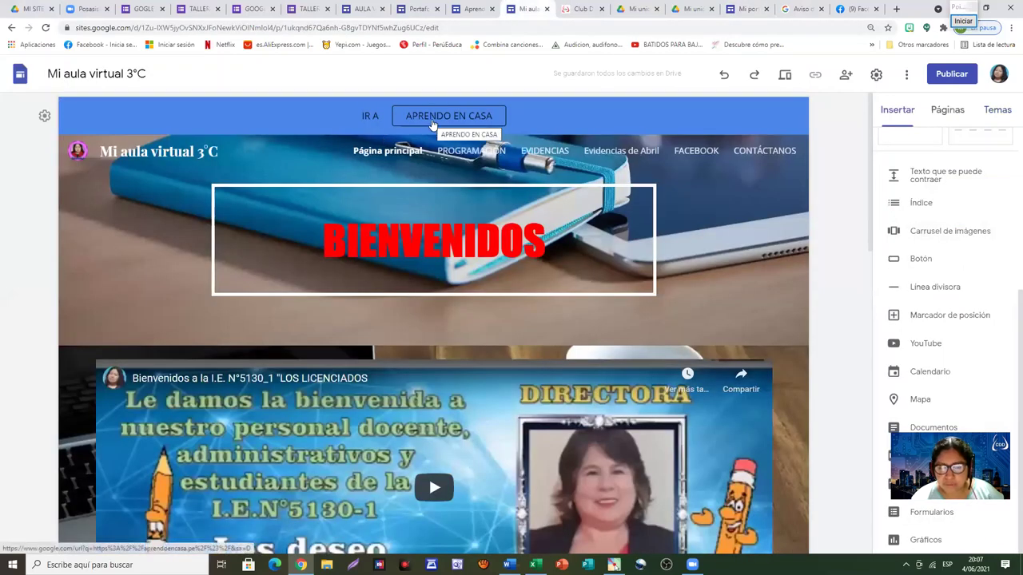
click(875, 74)
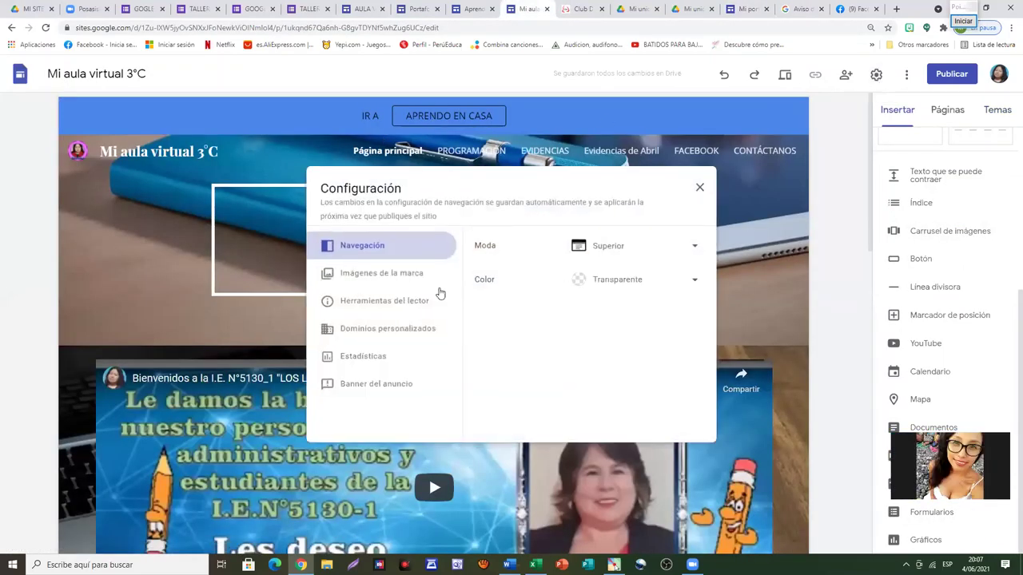
click(360, 384)
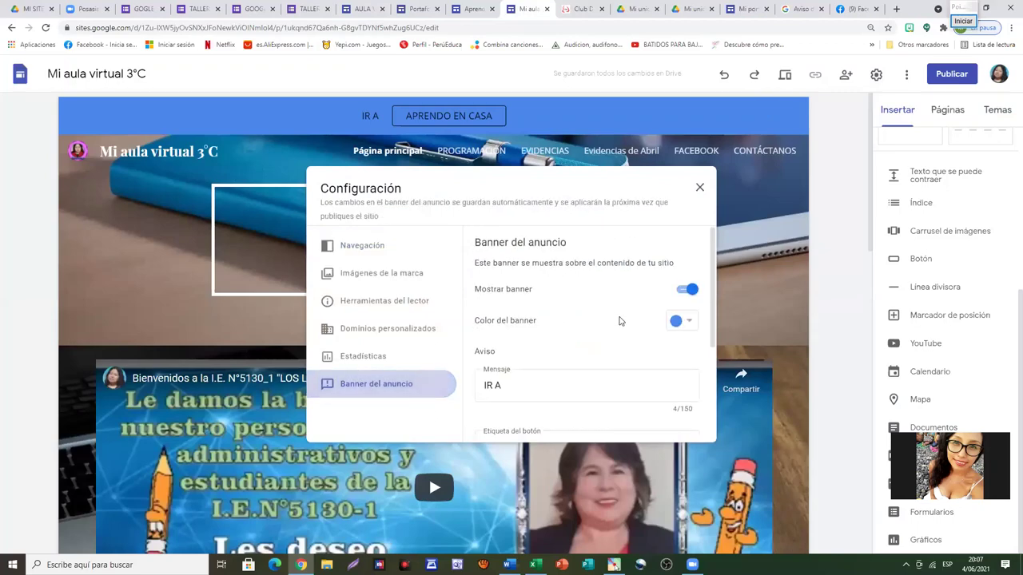
scroll(620, 320, down, 2)
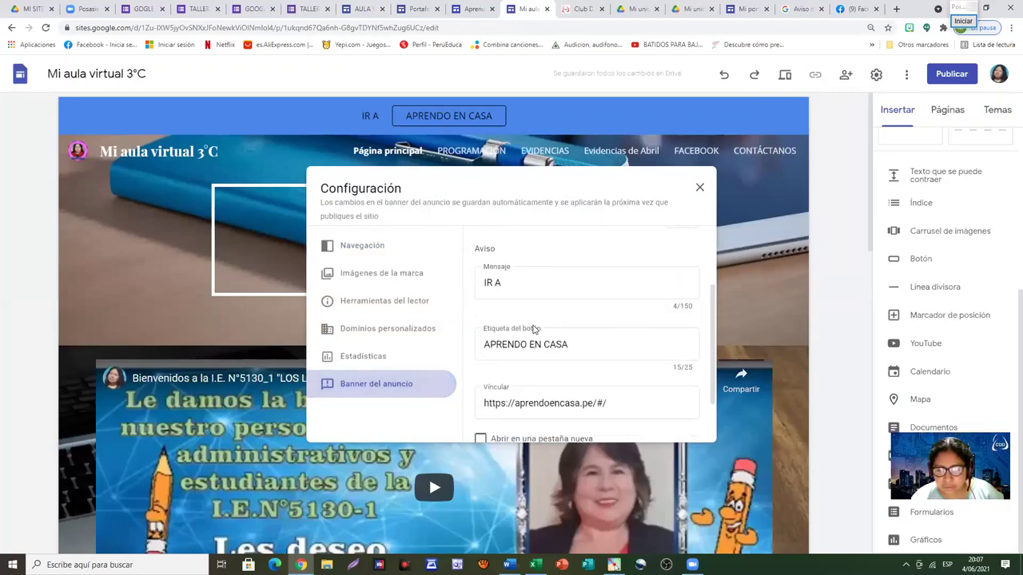
scroll(512, 312, down, 1)
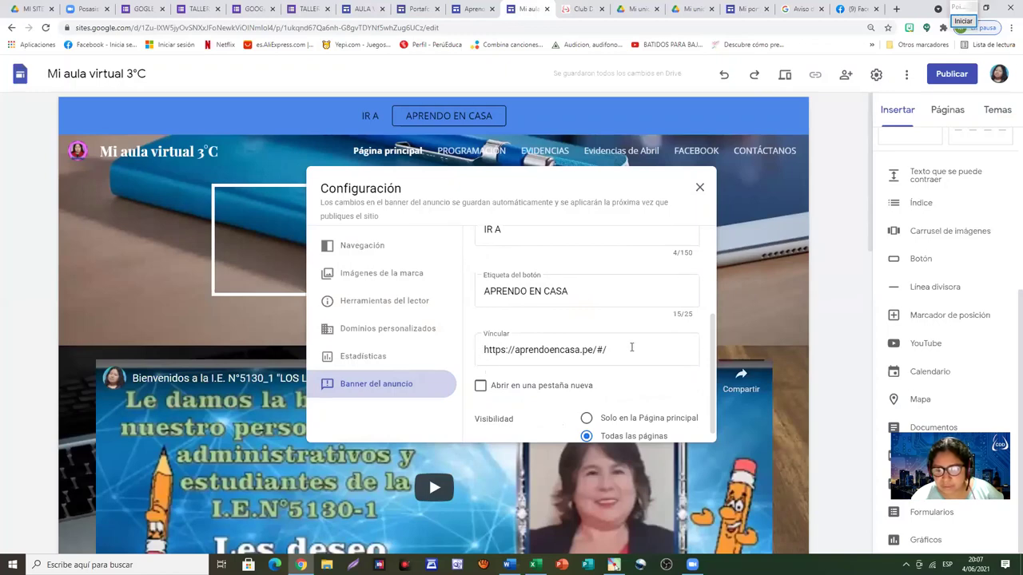
scroll(631, 348, down, 1)
click(587, 403)
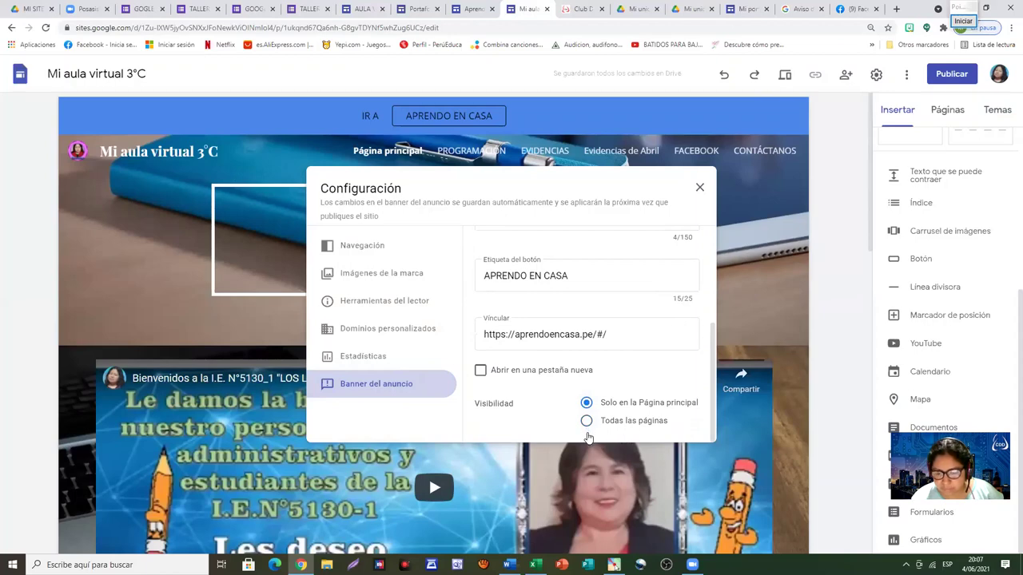
click(699, 189)
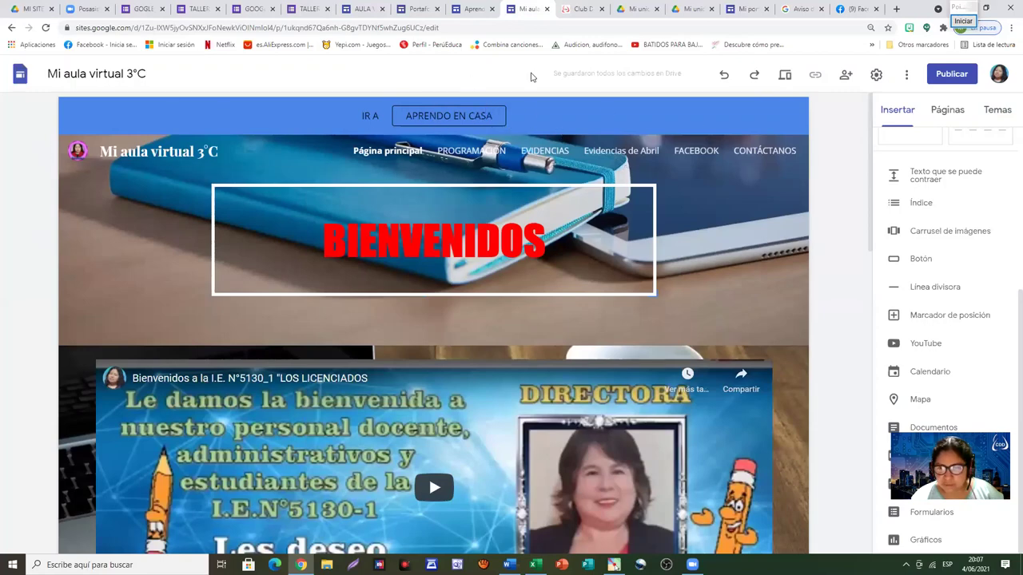
Return to the Mi portafolio site, review the banner's link and visibility options, and close the settings
click(749, 9)
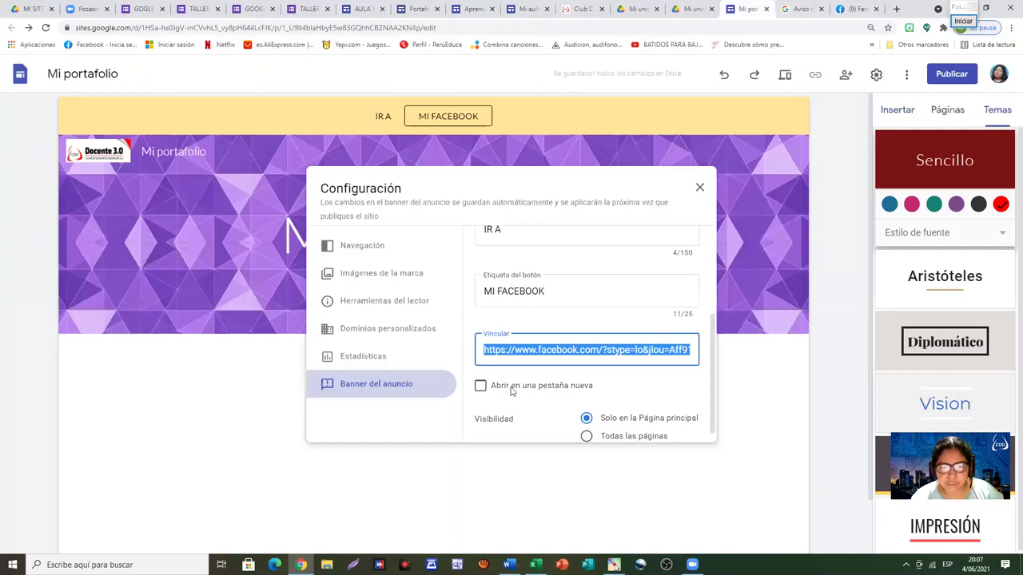
scroll(578, 377, down, 1)
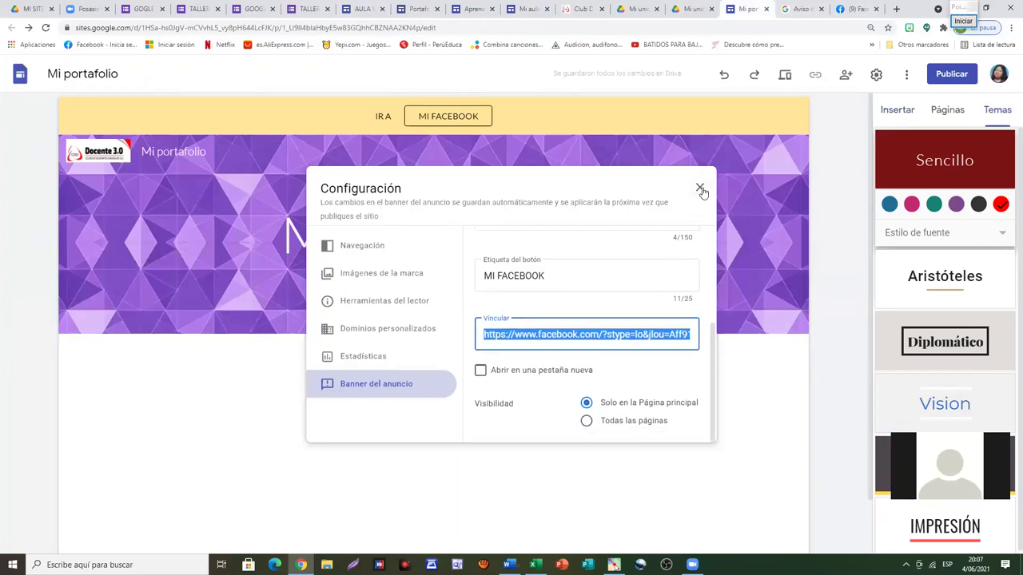
click(700, 190)
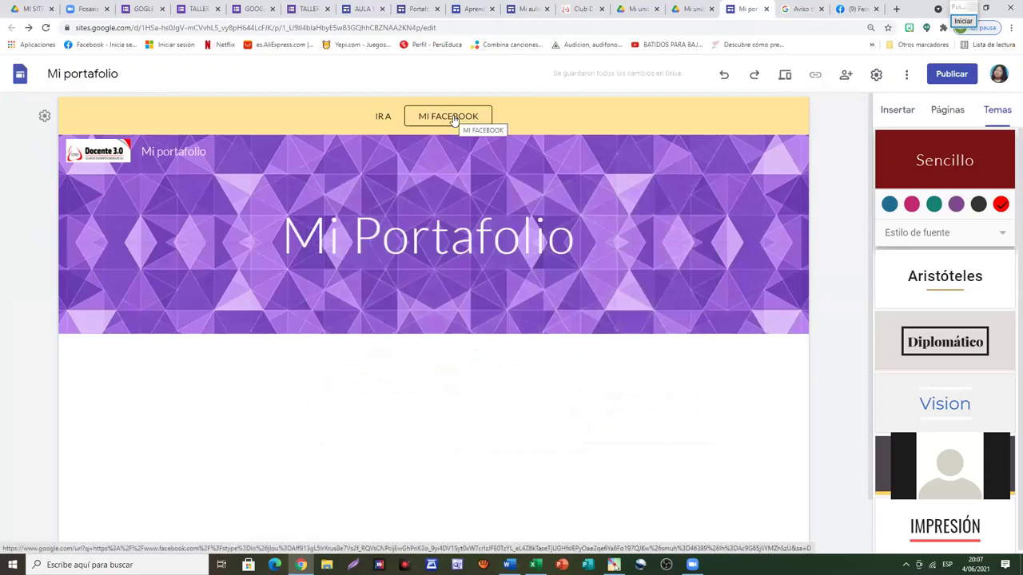
Try the "Solo el título" header type on the Mi portafolio page and switch it back to "Banner"
mouse_move(212, 323)
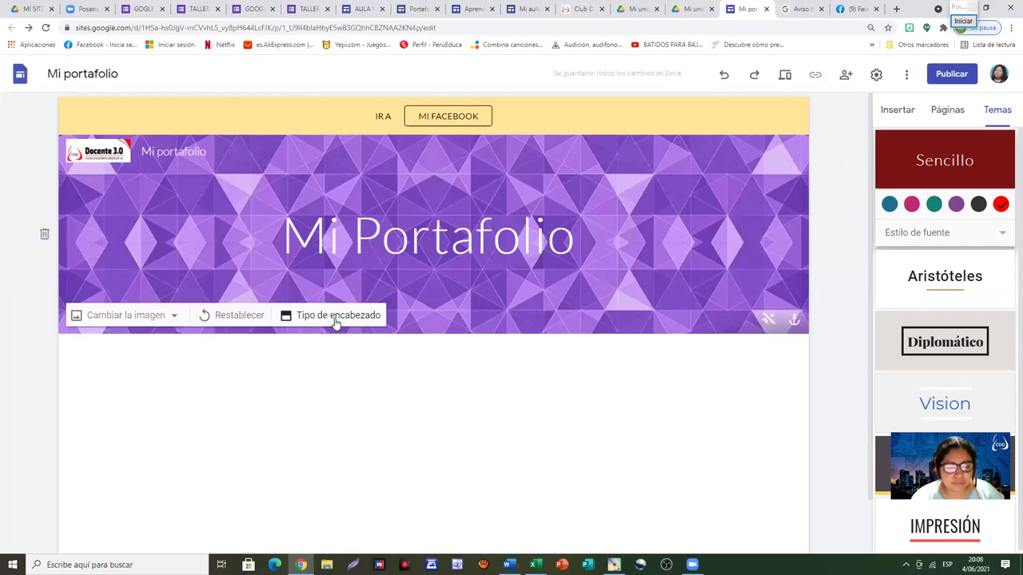
click(336, 317)
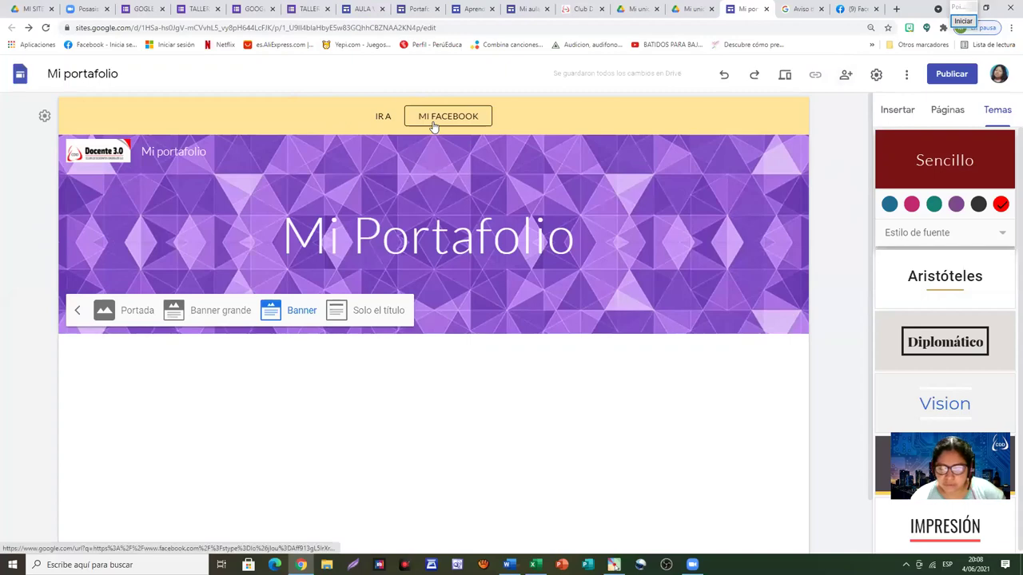
click(383, 313)
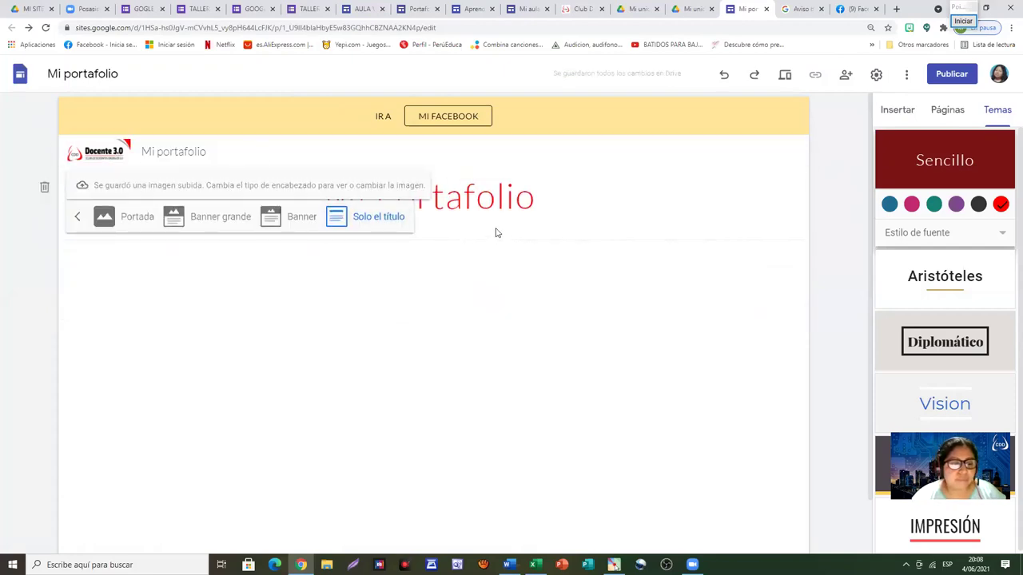
click(278, 221)
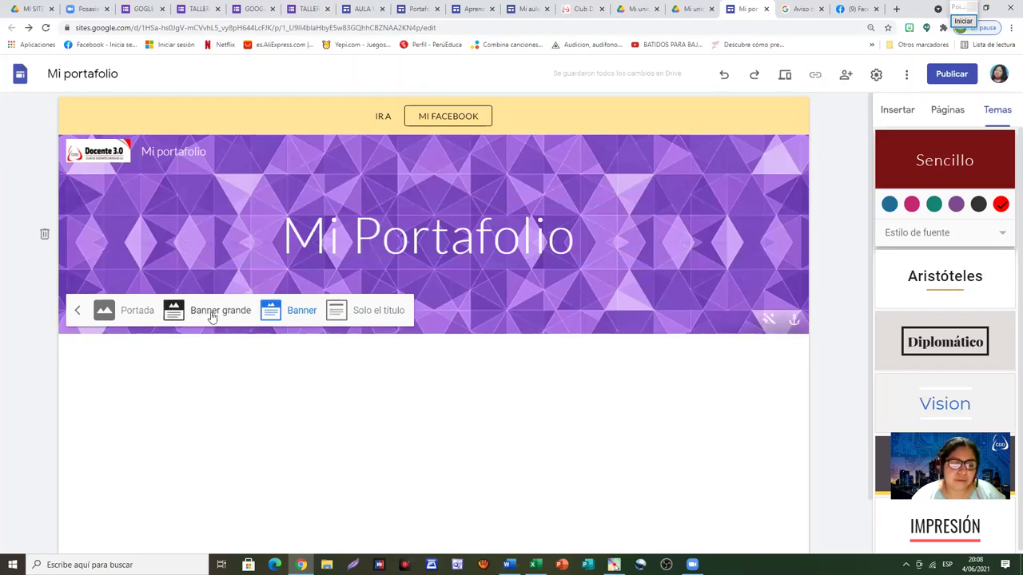
Preview the page header as "Banner grande" and set the header type to "Portada"
click(198, 315)
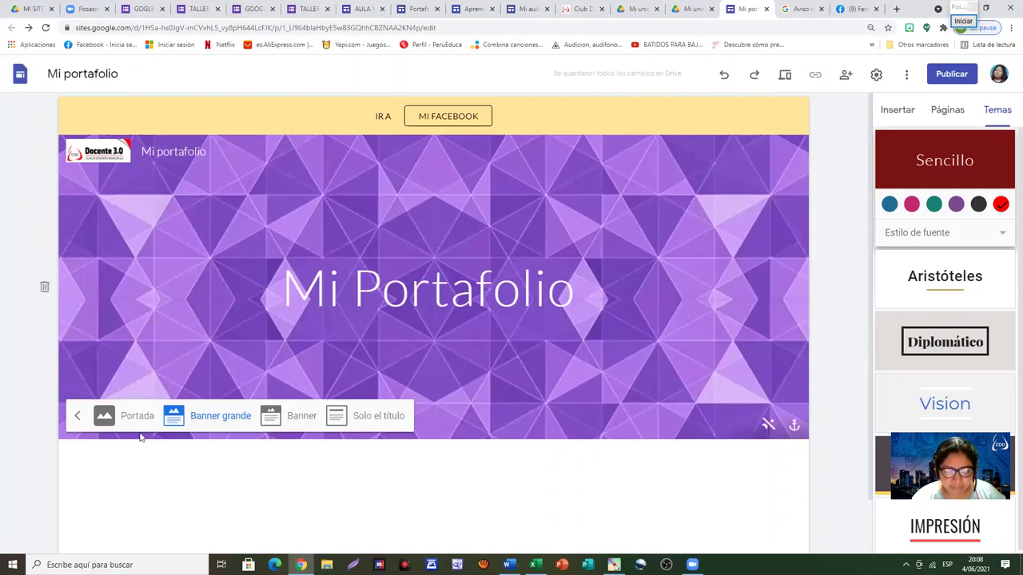
scroll(527, 405, down, 1)
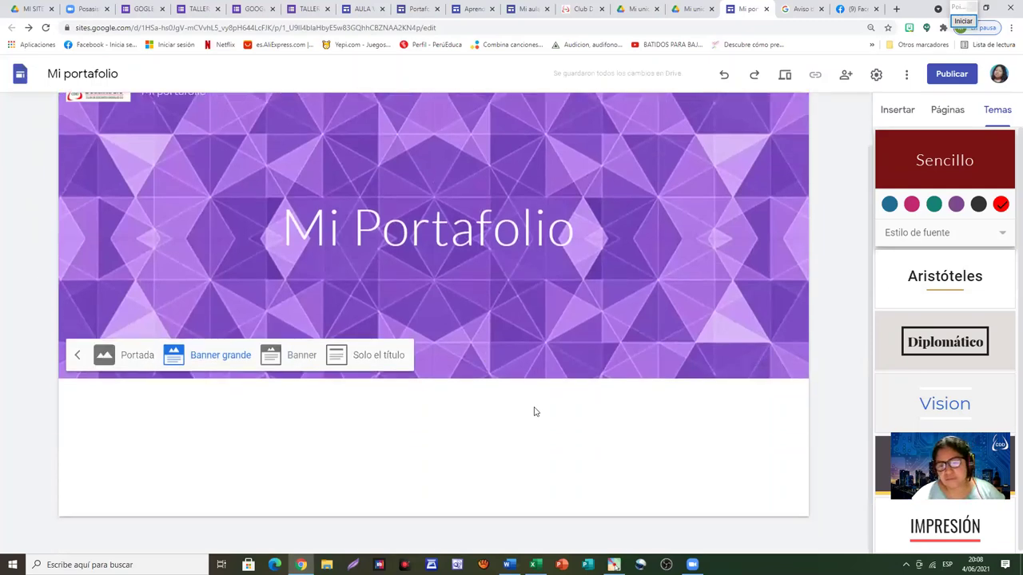
scroll(536, 410, up, 1)
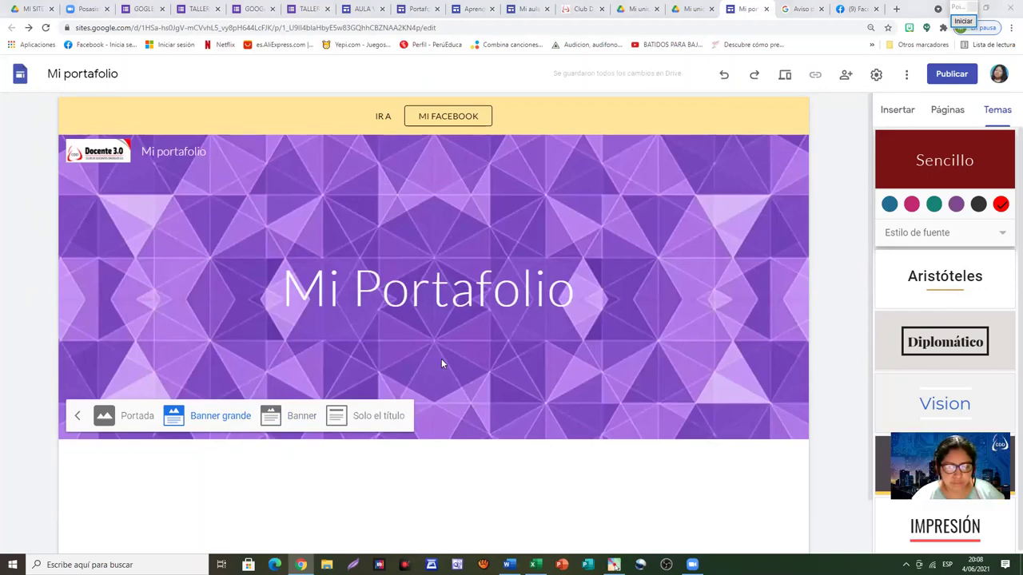
click(134, 423)
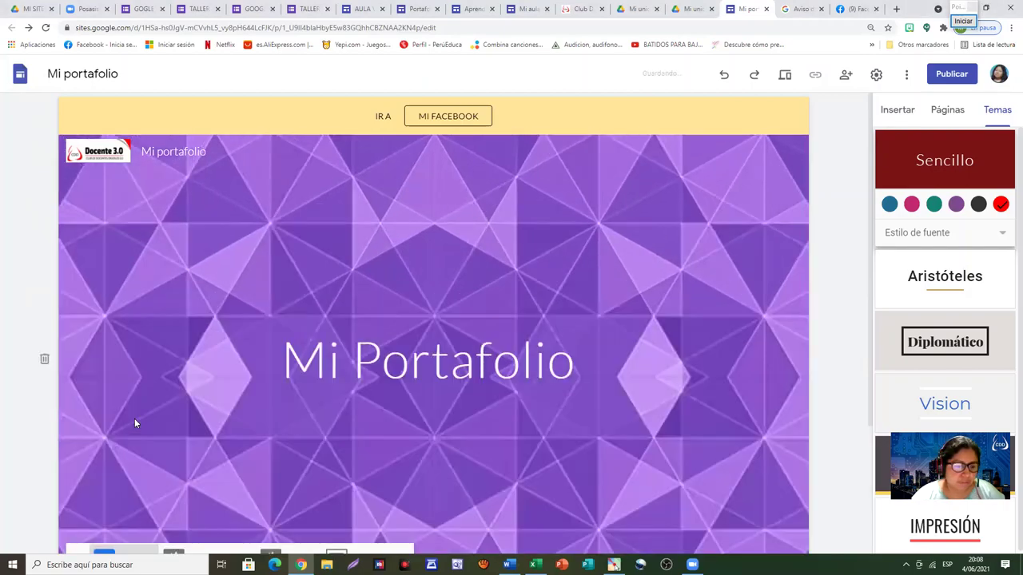